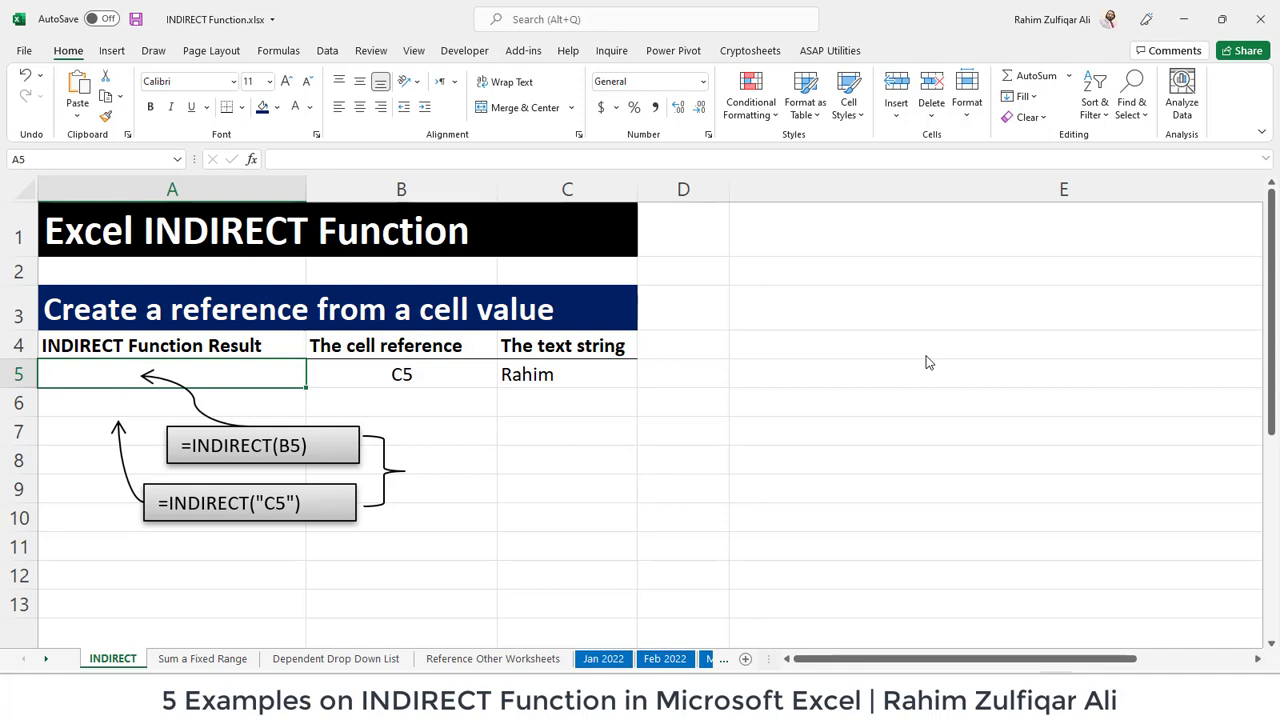
Enter the formula =INDIRECT(B5) in cell A5 under INDIRECT Function Result
key("Right")
key("Left")
type("=")
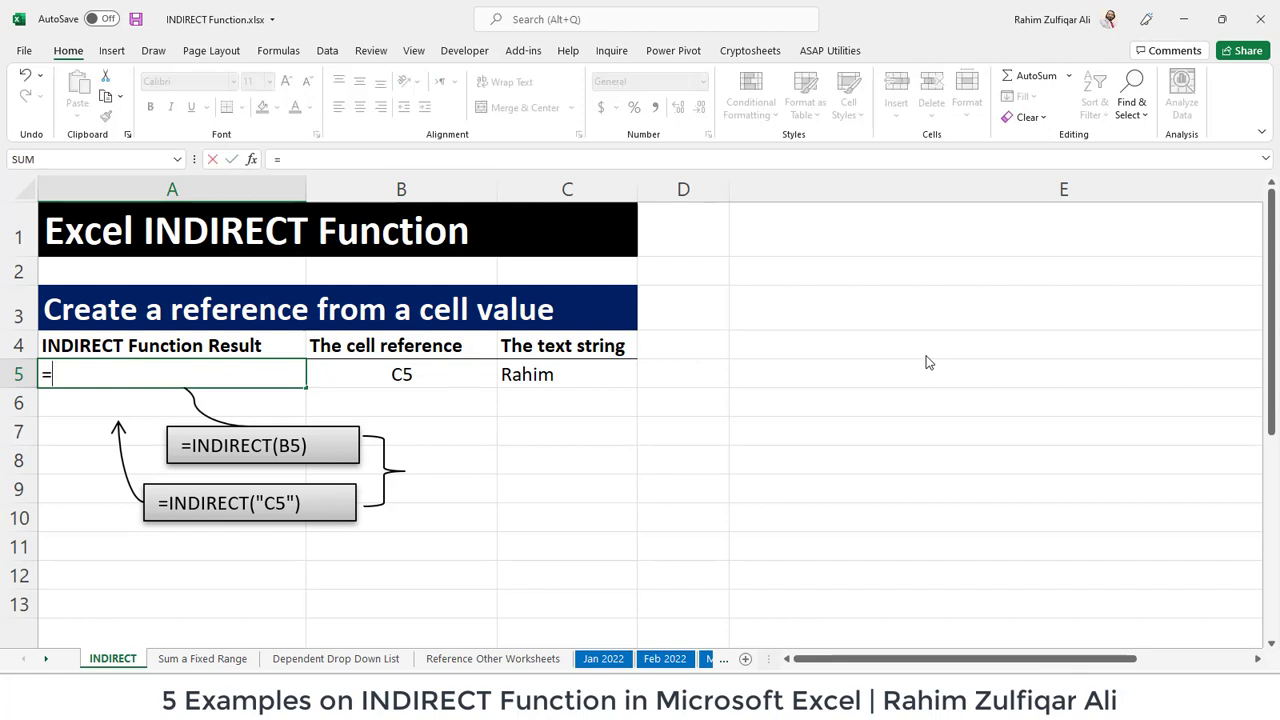
type("indi")
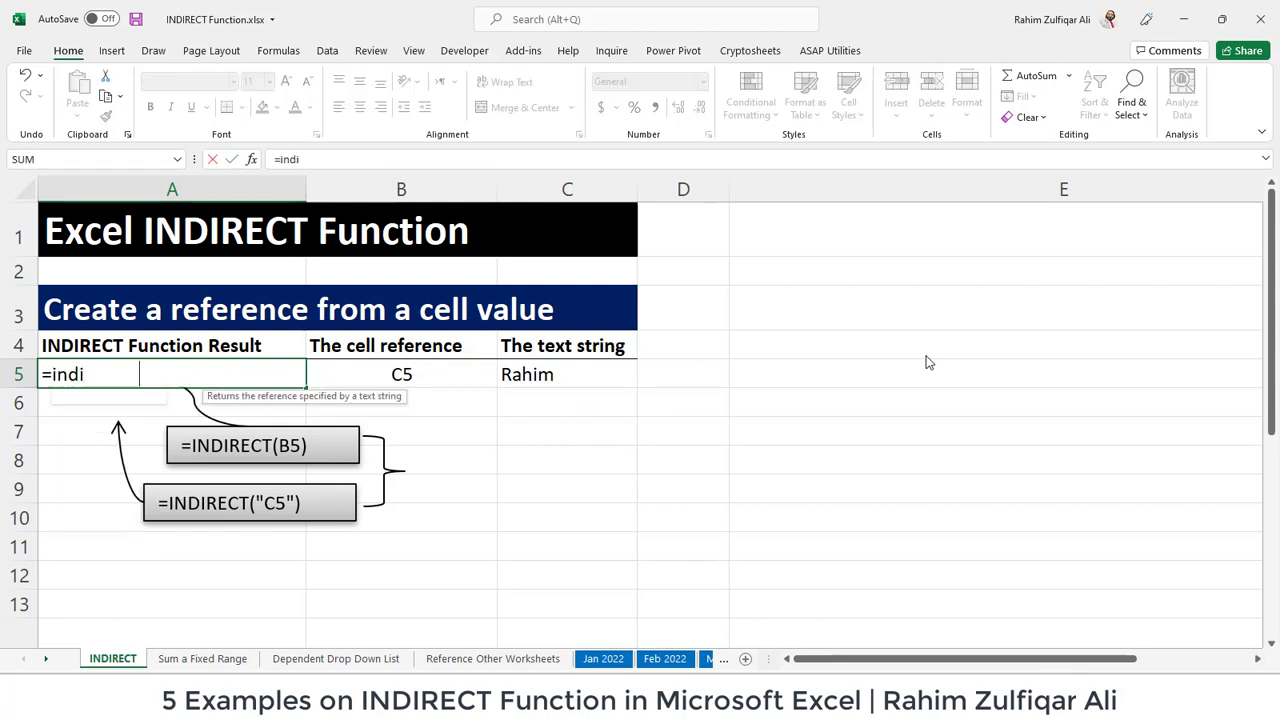
key("Tab")
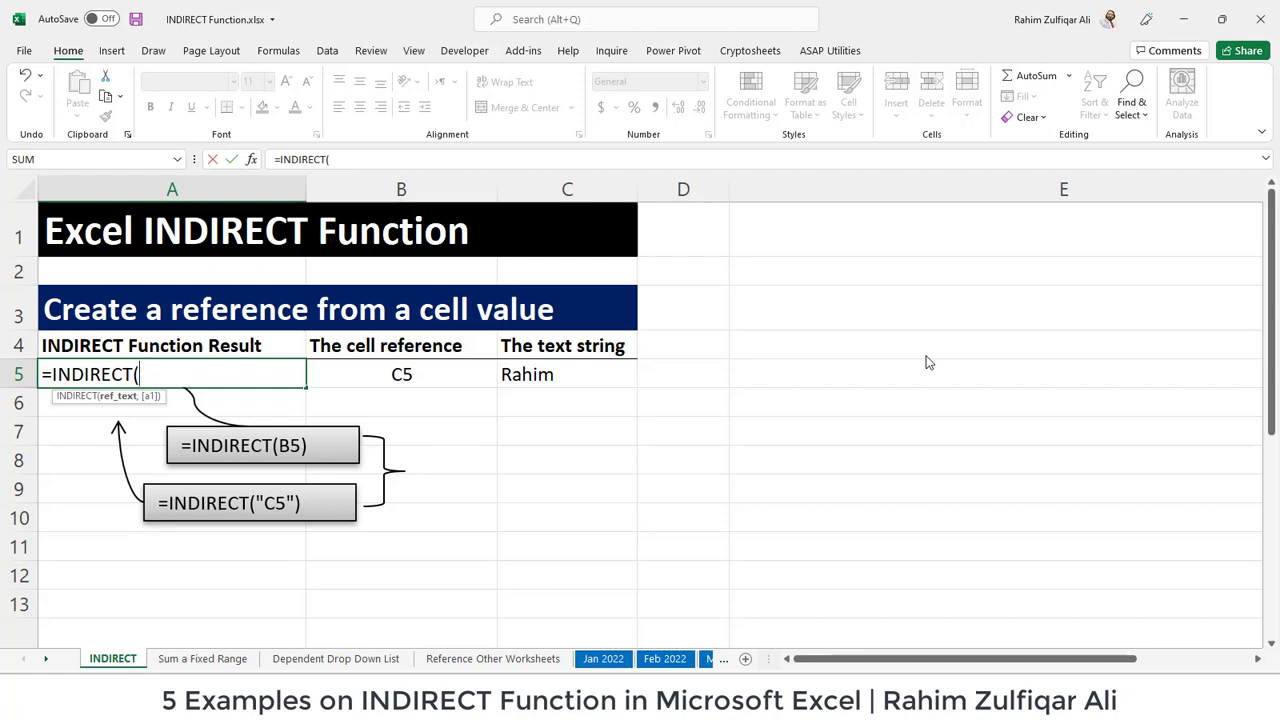
key("Right")
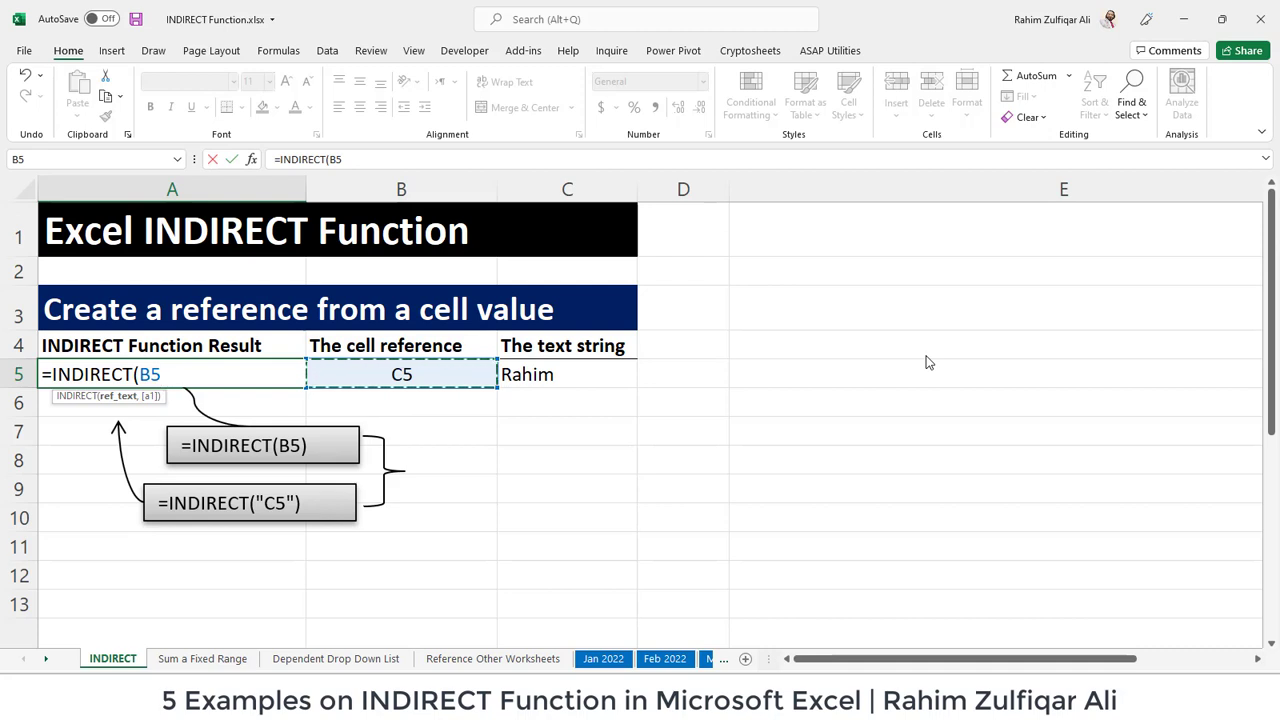
type(")")
key("Return")
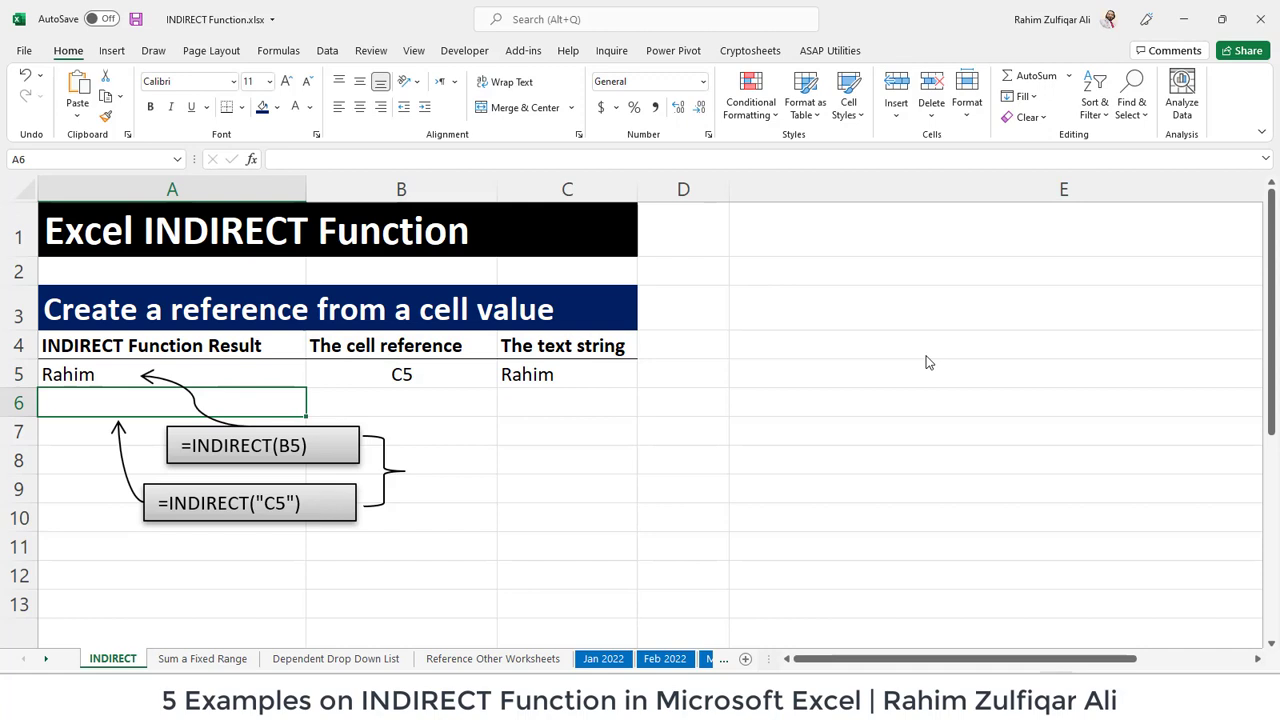
Trace the A5 formula through the cell reference in B5 to the text string in C5
key("Up")
key("Right")
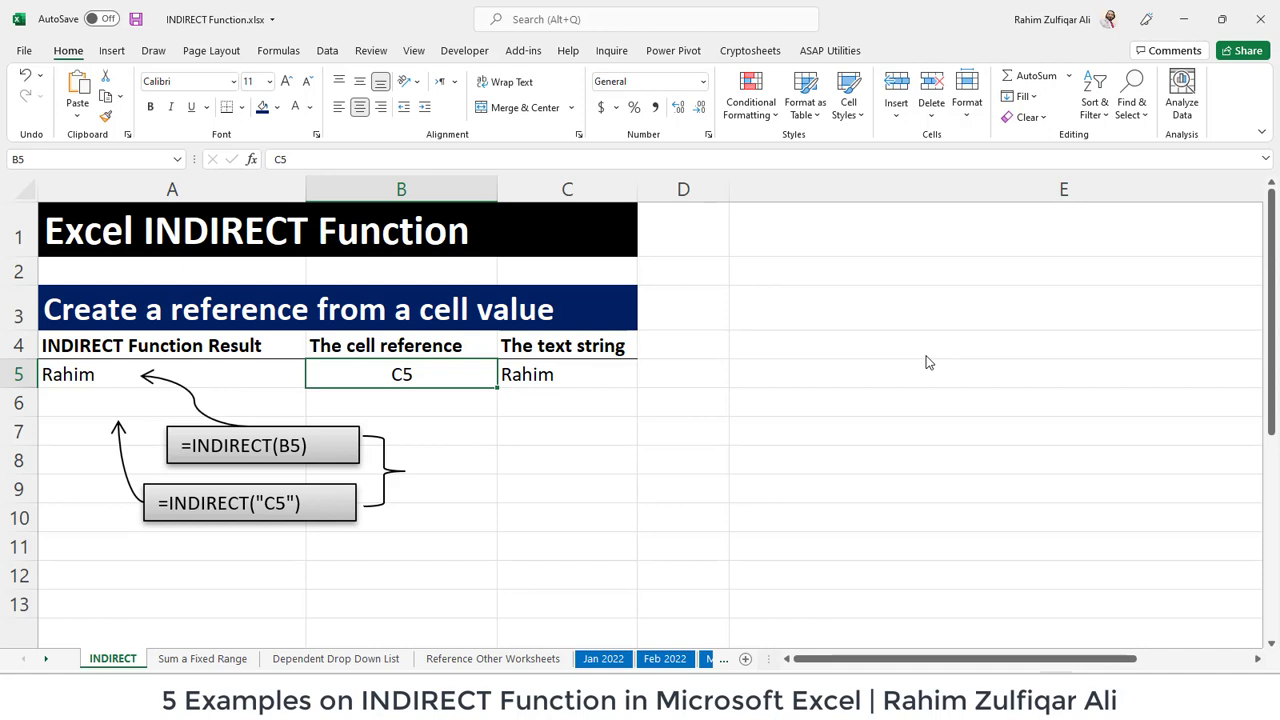
key("Right")
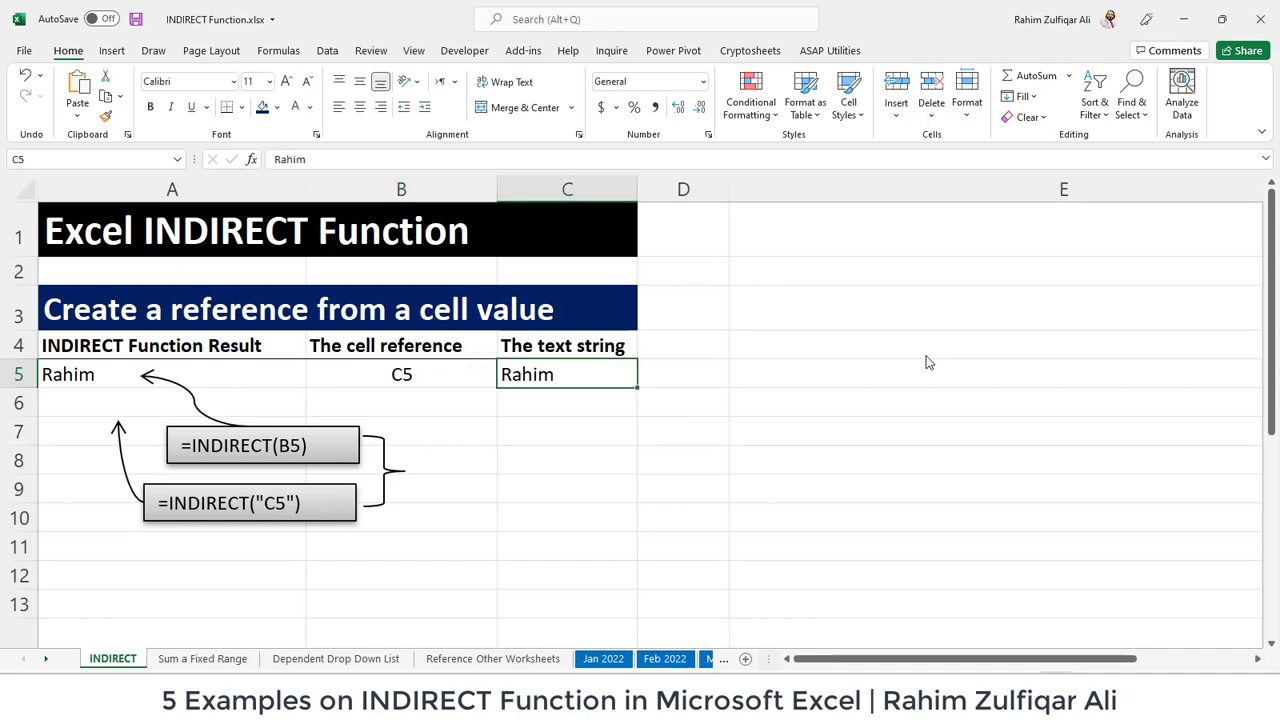
key("Home")
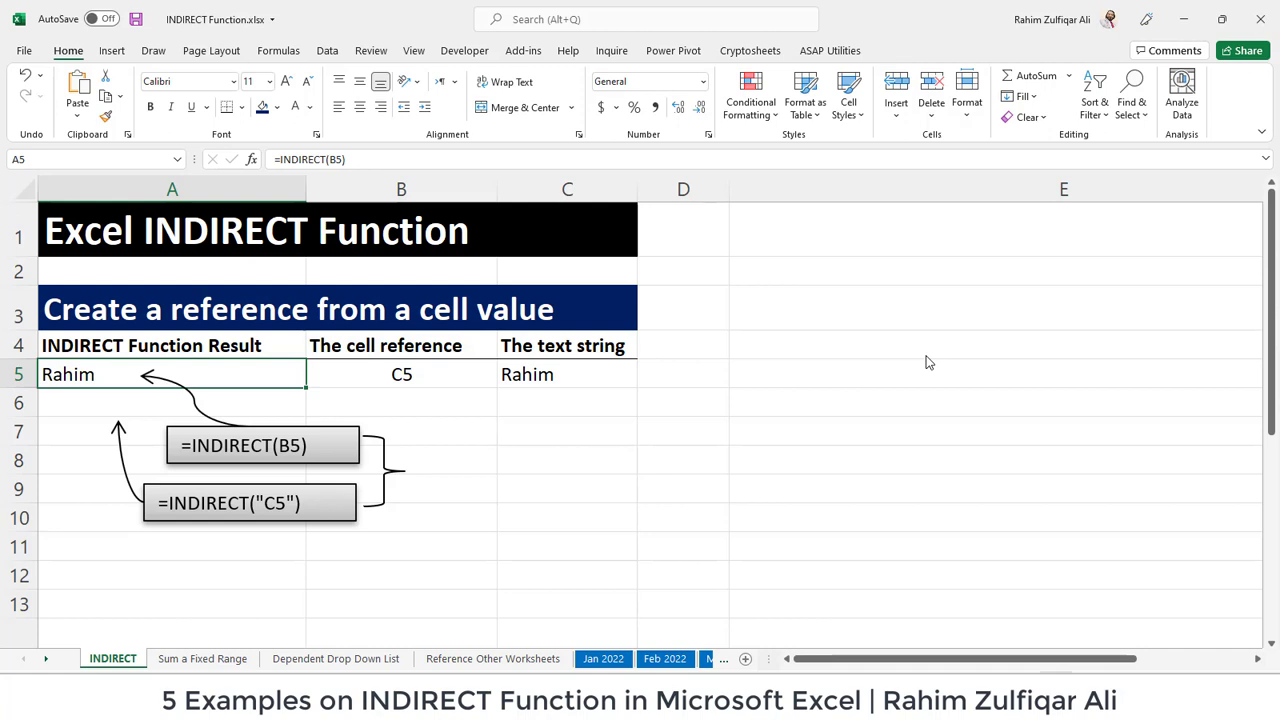
key("F2")
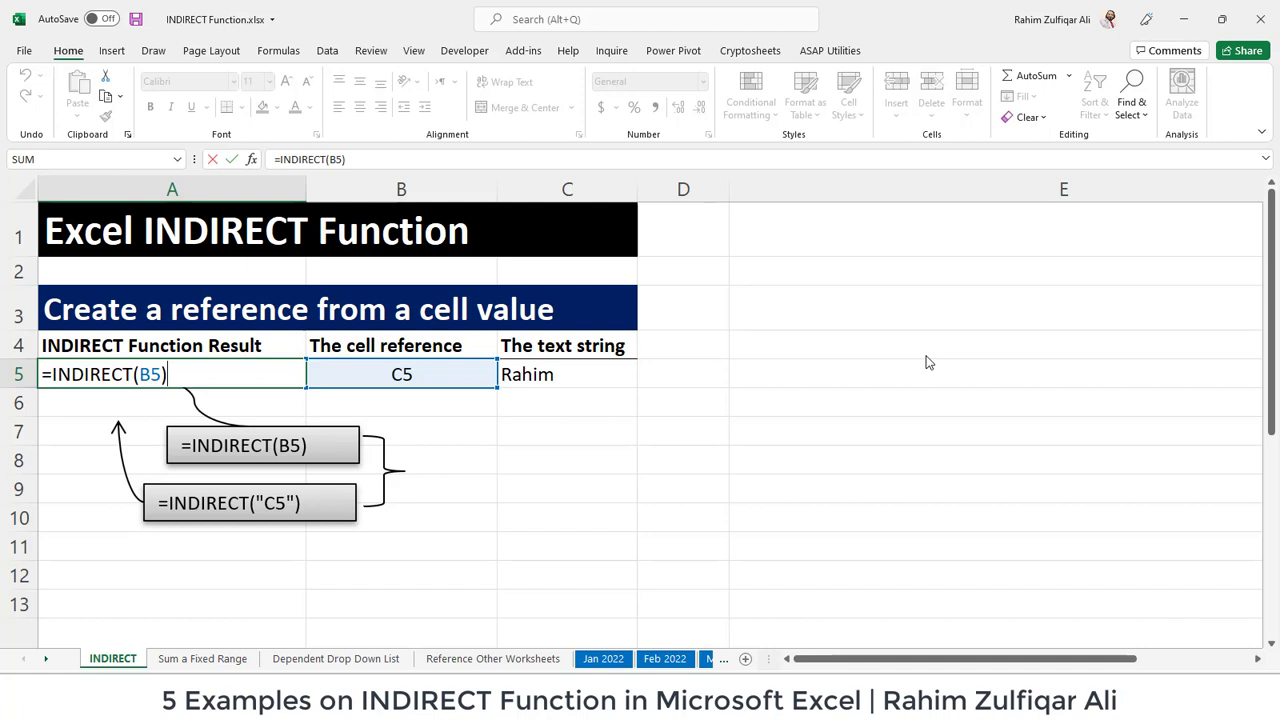
key("Tab")
key("Tab")
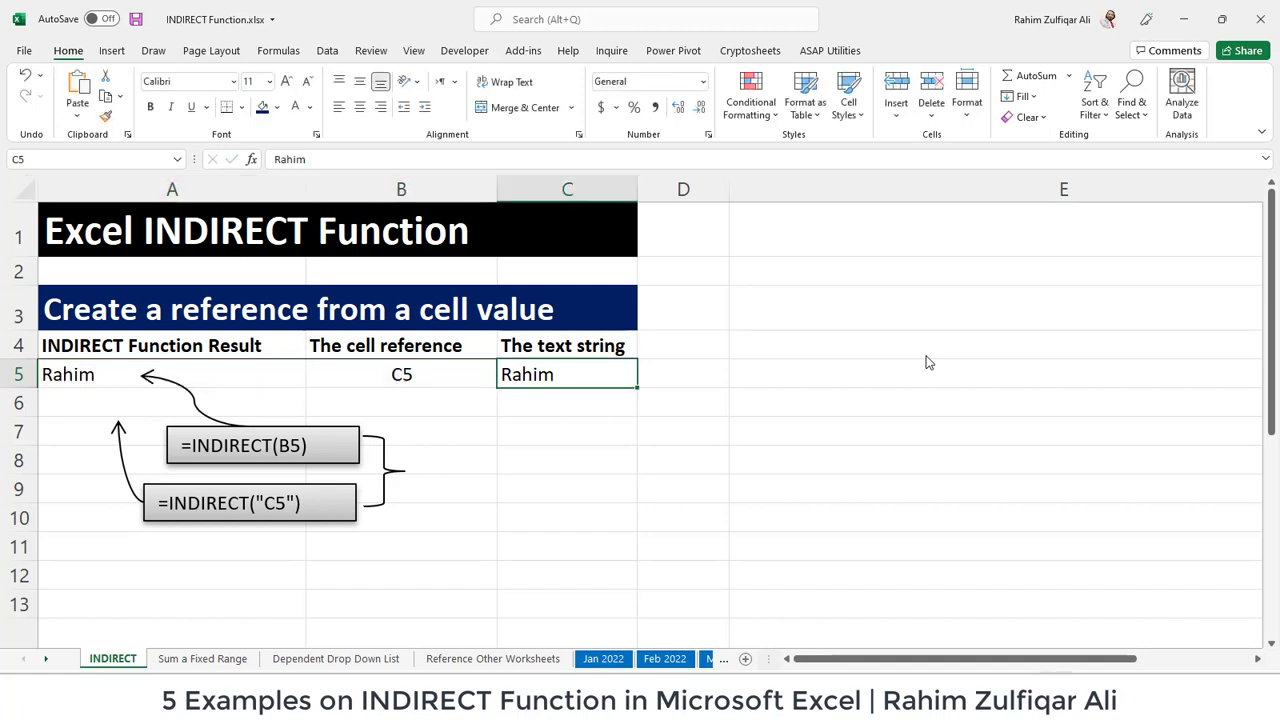
key("Left")
key("Left")
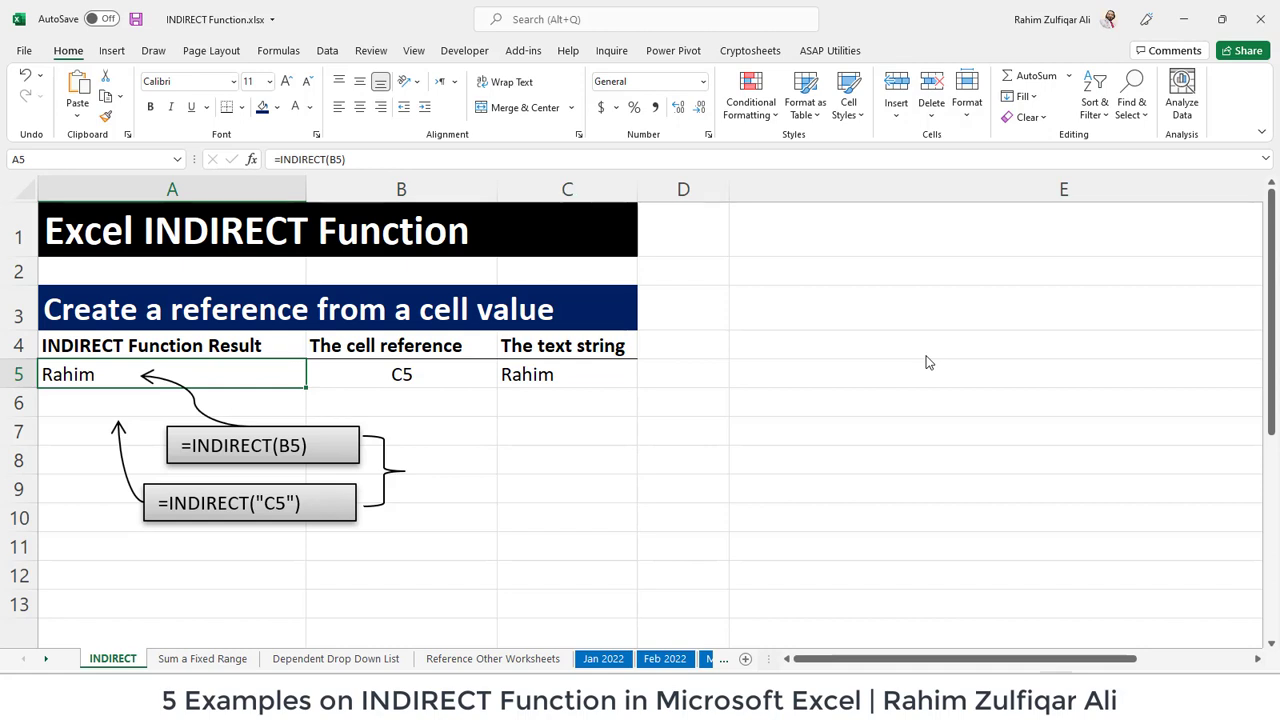
Enter the formula =INDIRECT("C5") in cell A6, with the reference as quoted text
key("Return")
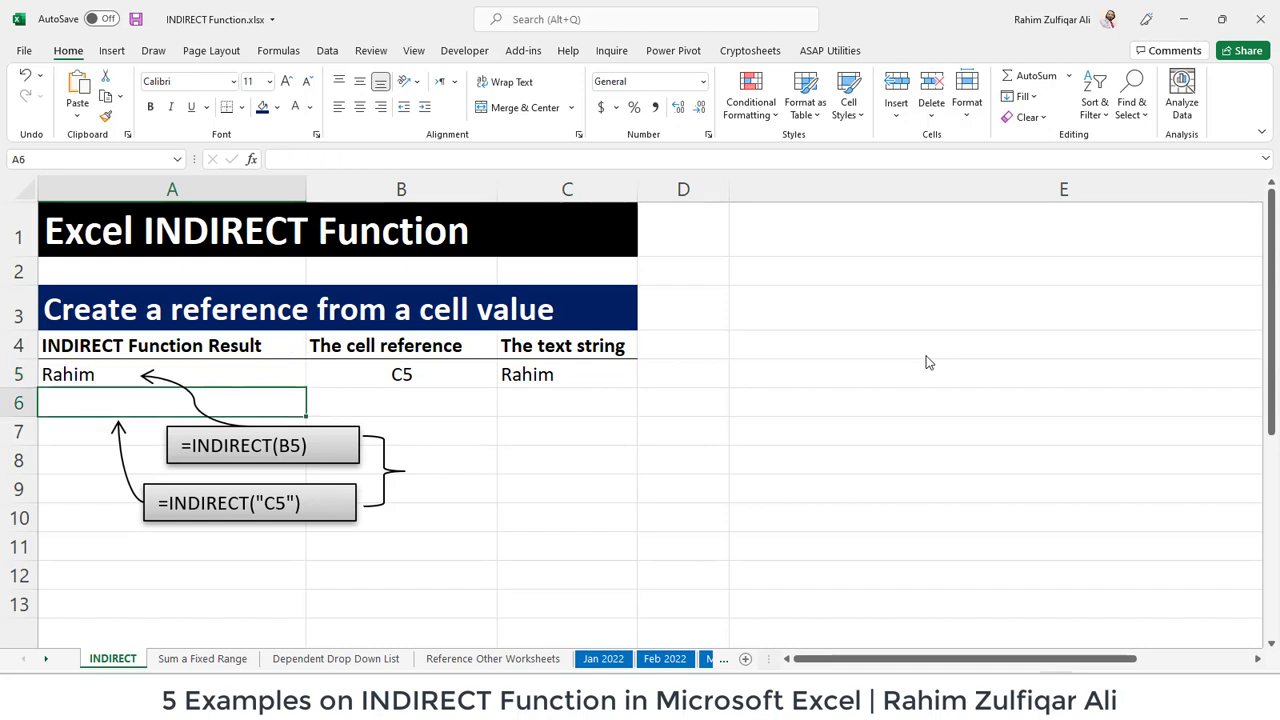
type("=in")
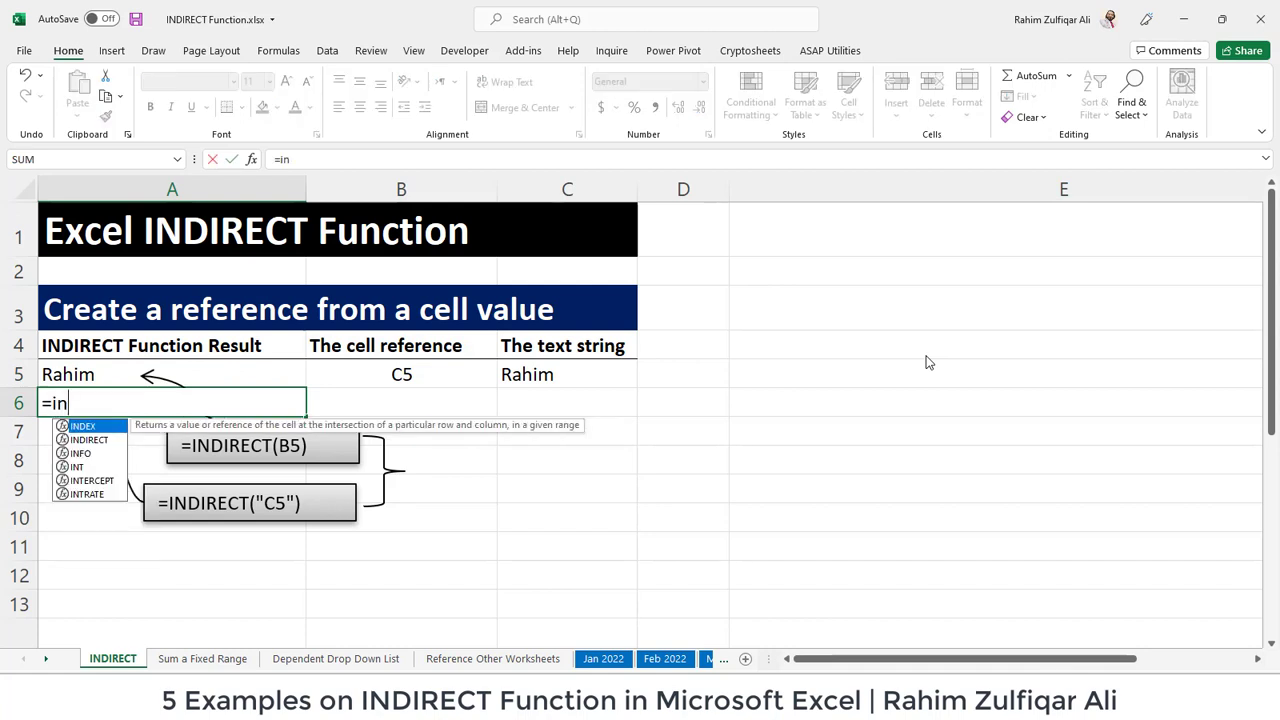
type("dire")
key("Tab")
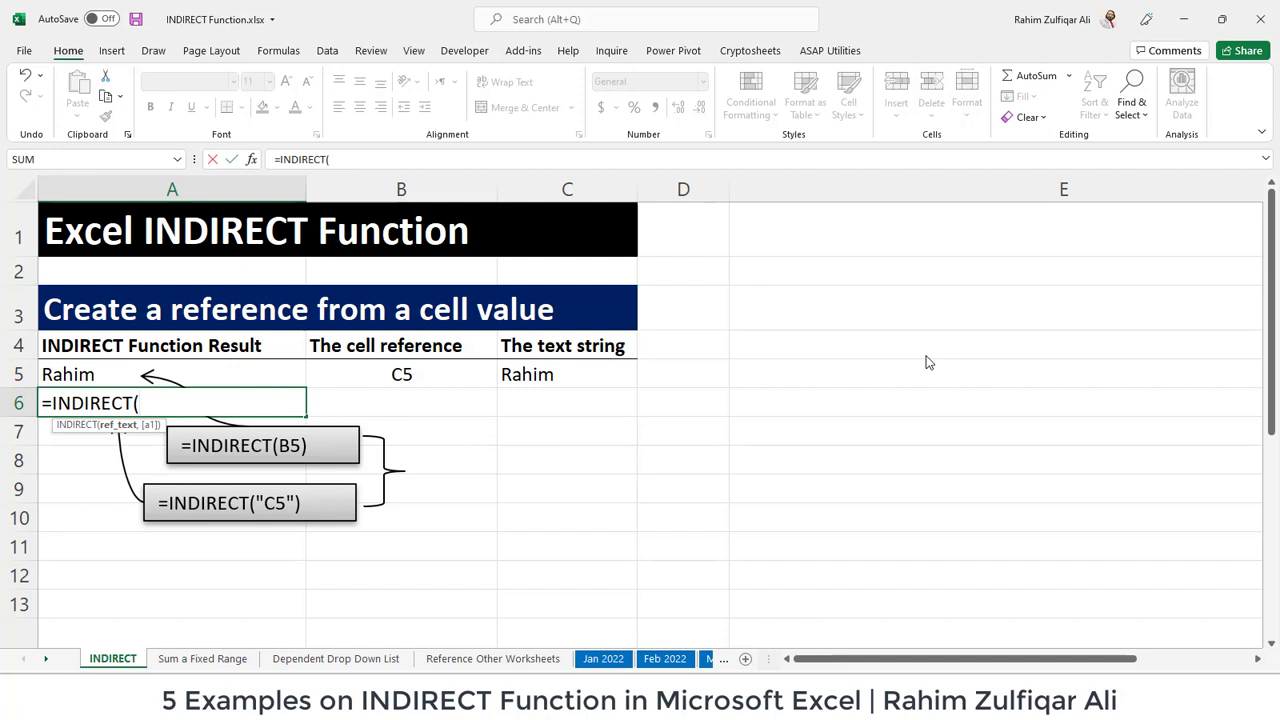
type("\"C5\")")
key("Return")
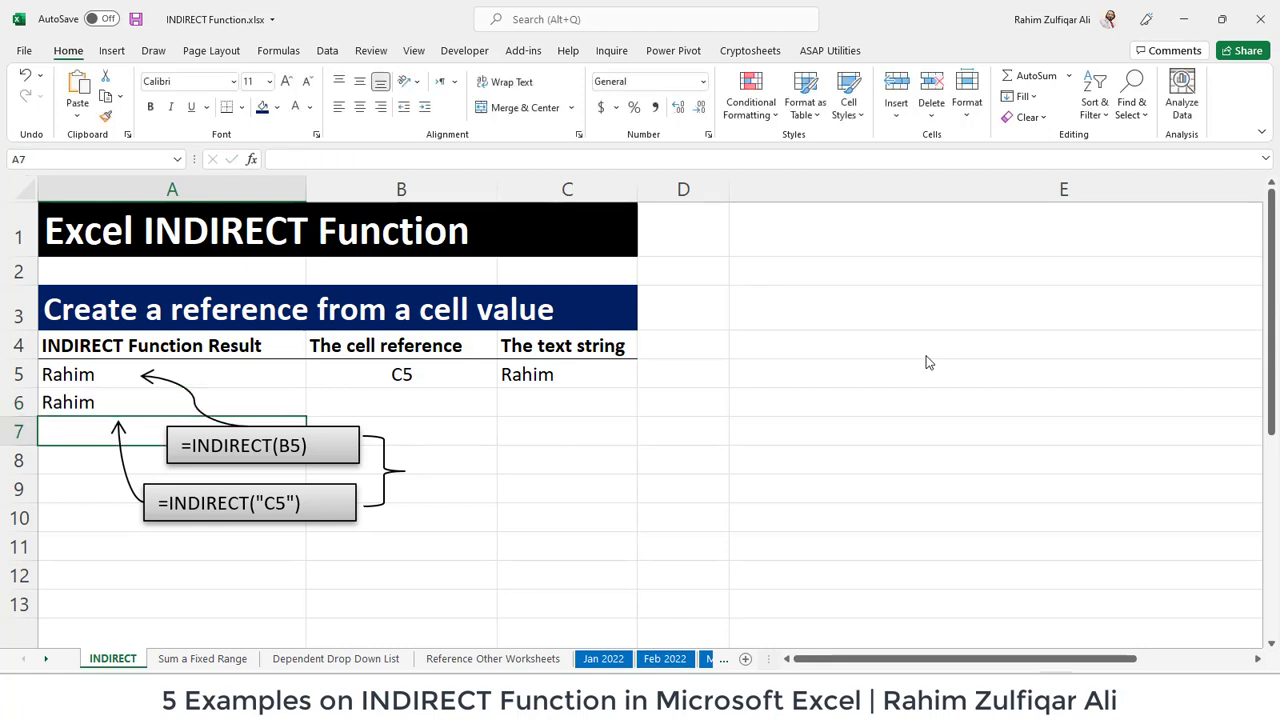
Compare the two INDIRECT formulas in cells A5 and A6
key("Up")
key("Up")
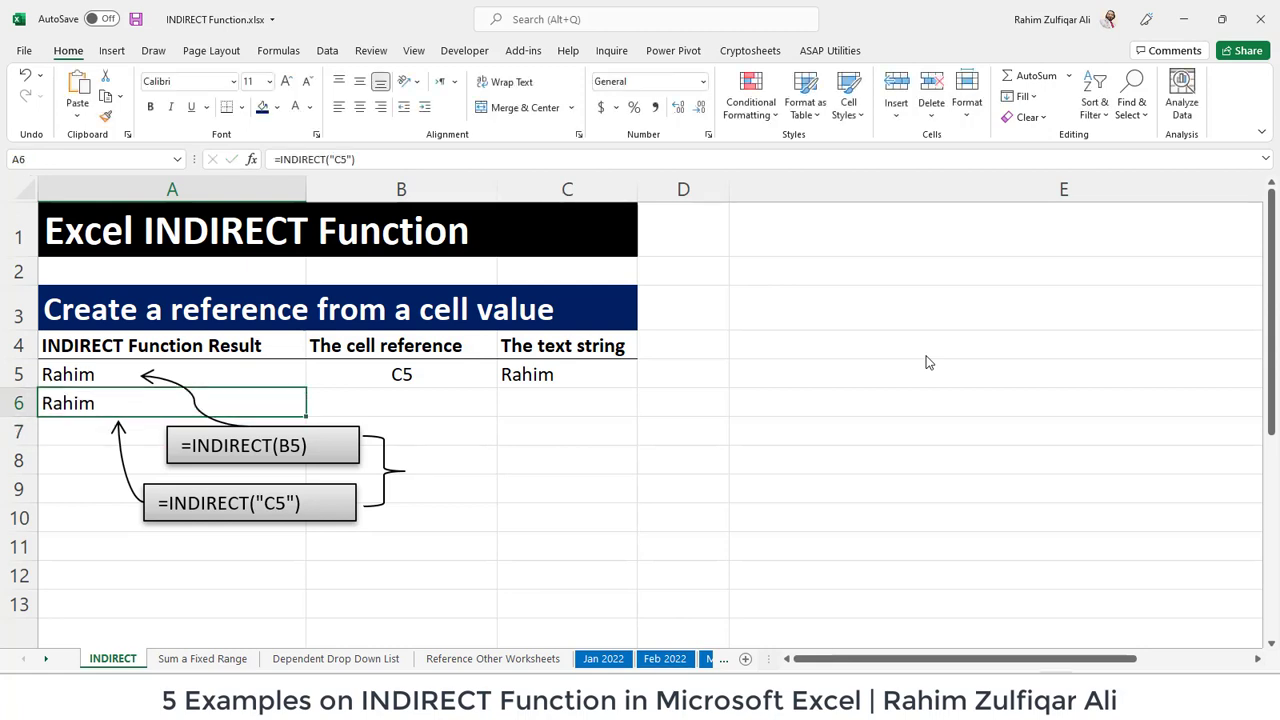
key("Right")
key("Right")
key("Left")
key("Left")
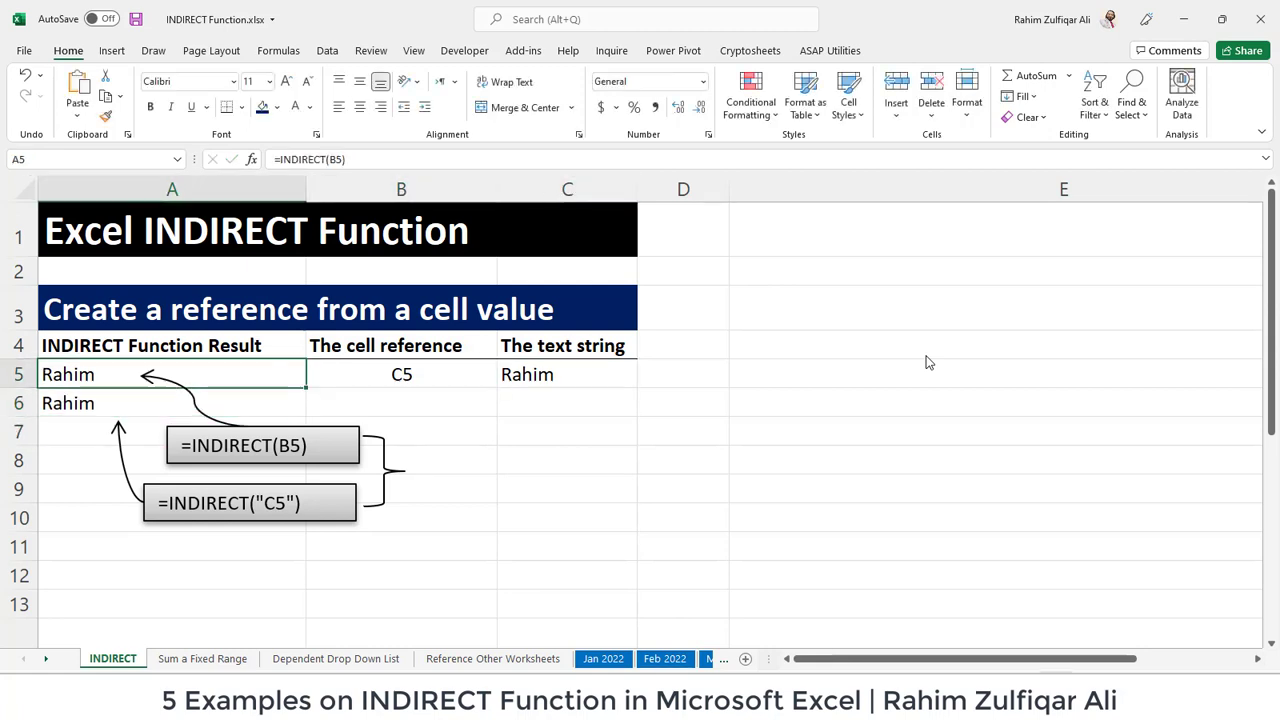
key("Down")
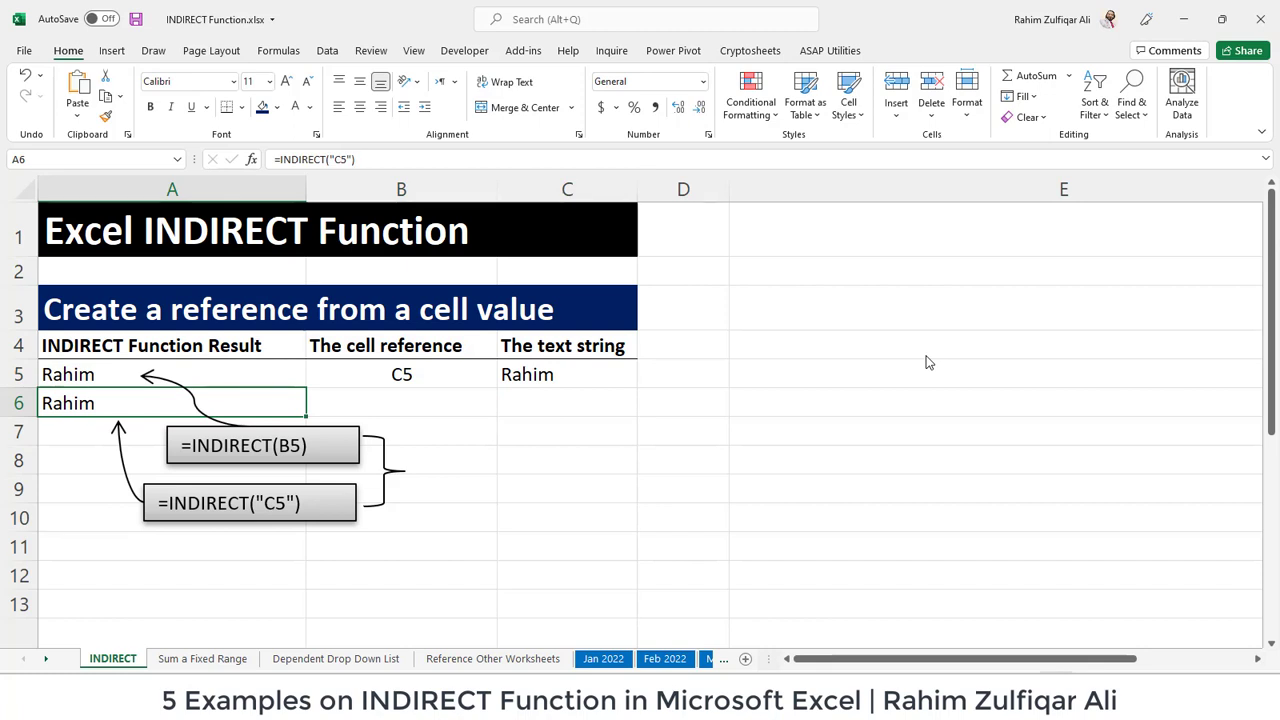
key("Up")
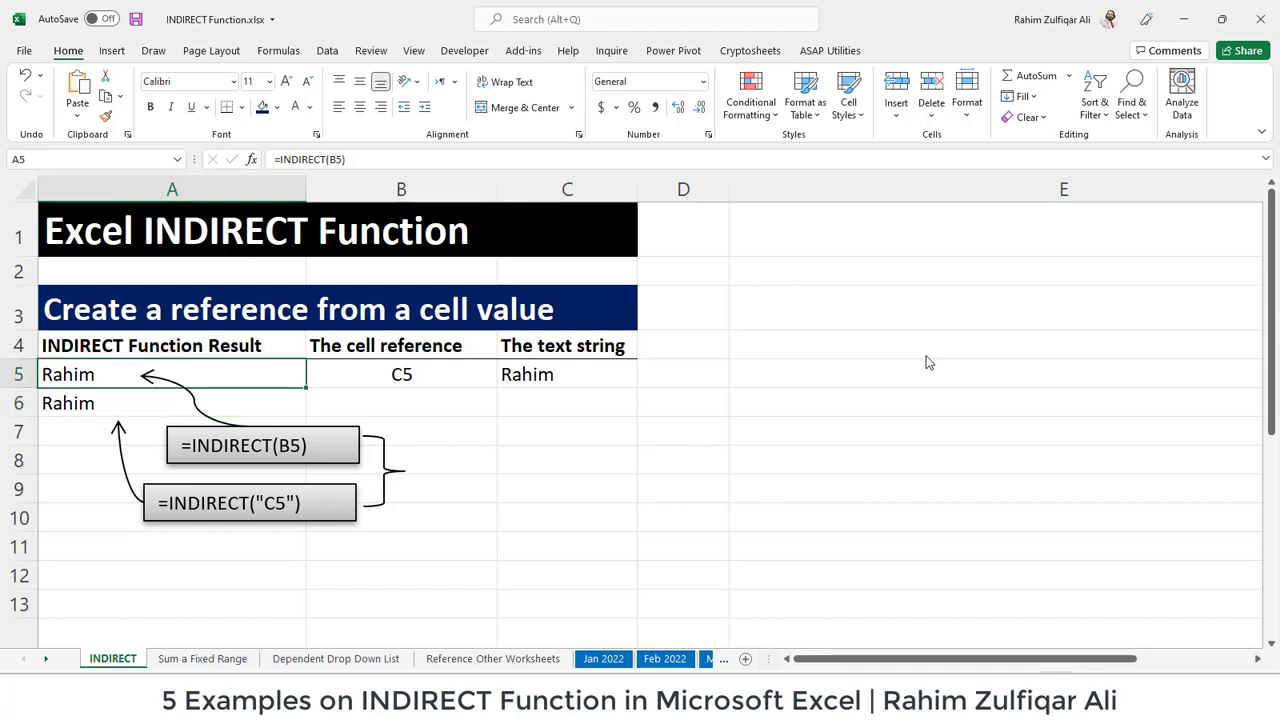
key("Down")
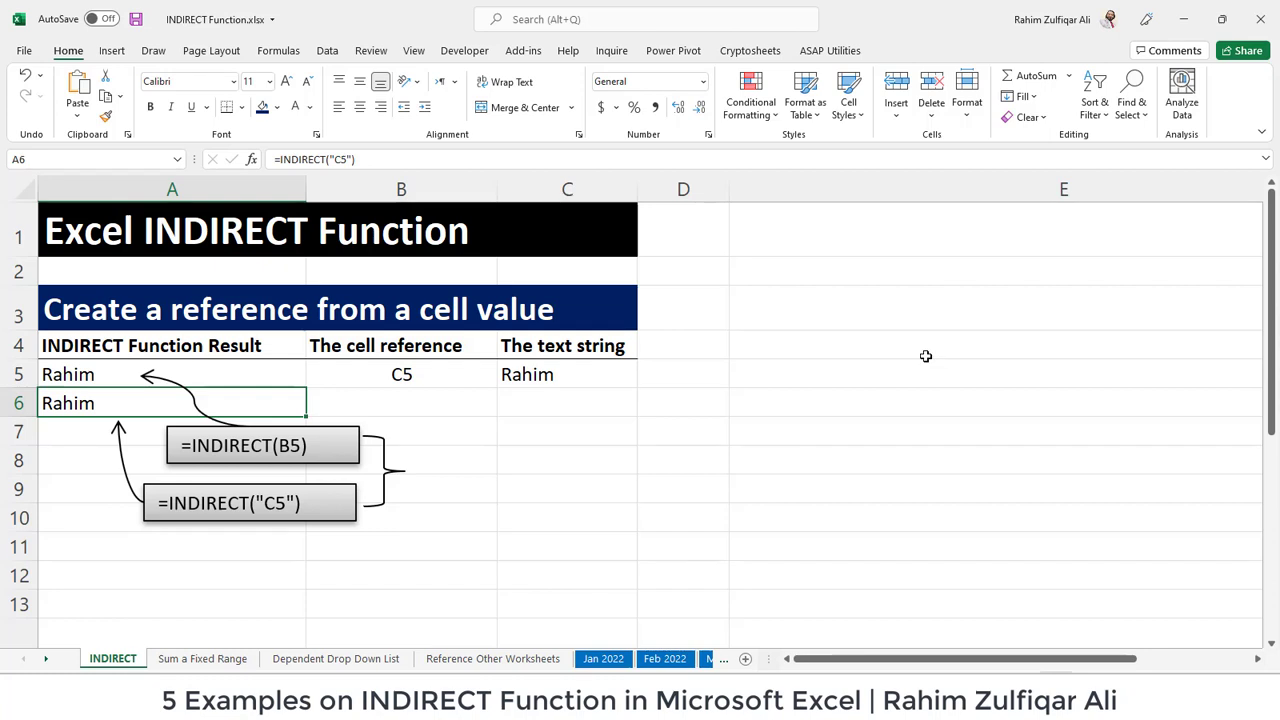
Inspect how the A6 formula uses quoted text while the A5 formula goes through B5 to C5, leaving both formulas as they are
key("F2")
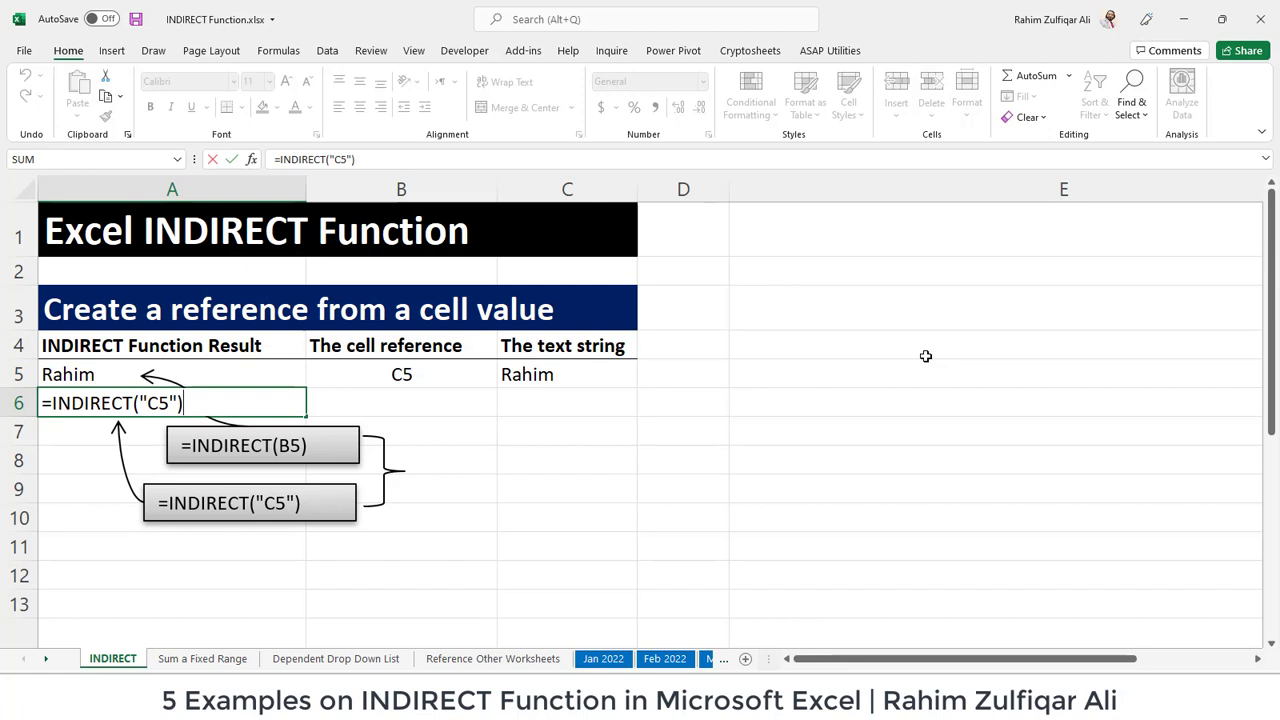
key("ctrl+Return")
key("Up")
key("F2")
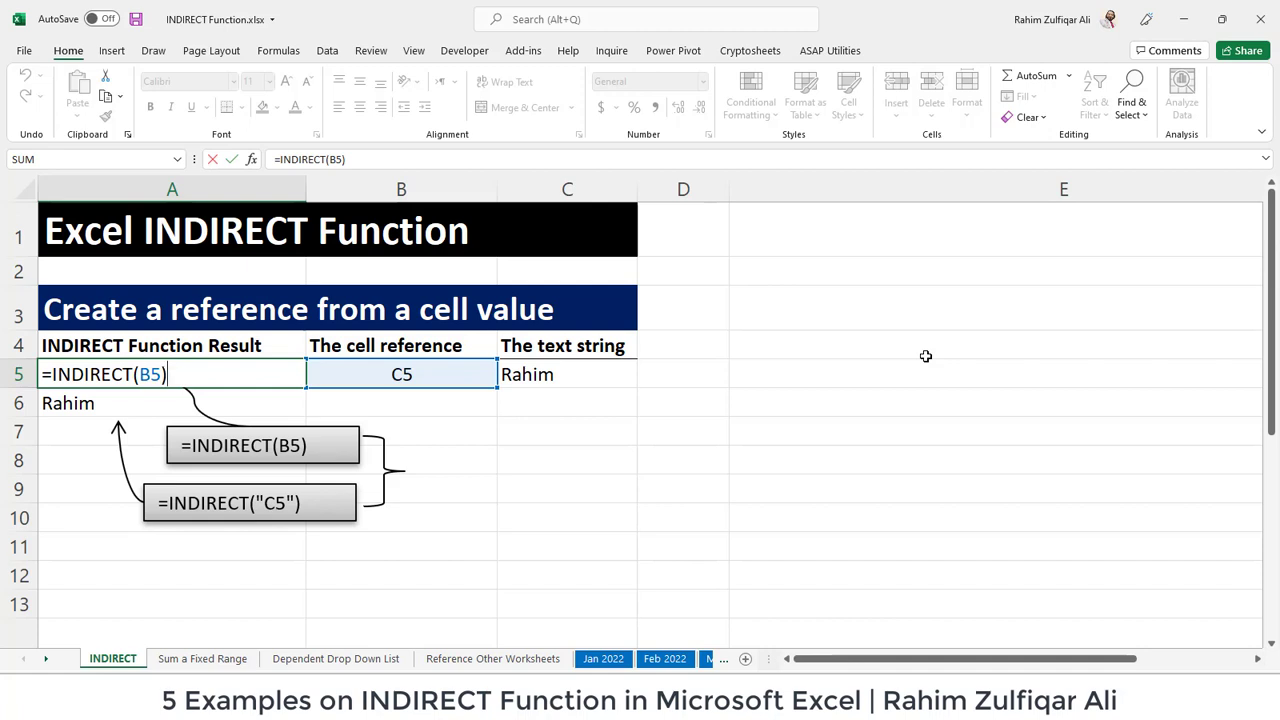
key("Escape")
key("F2")
key("Tab")
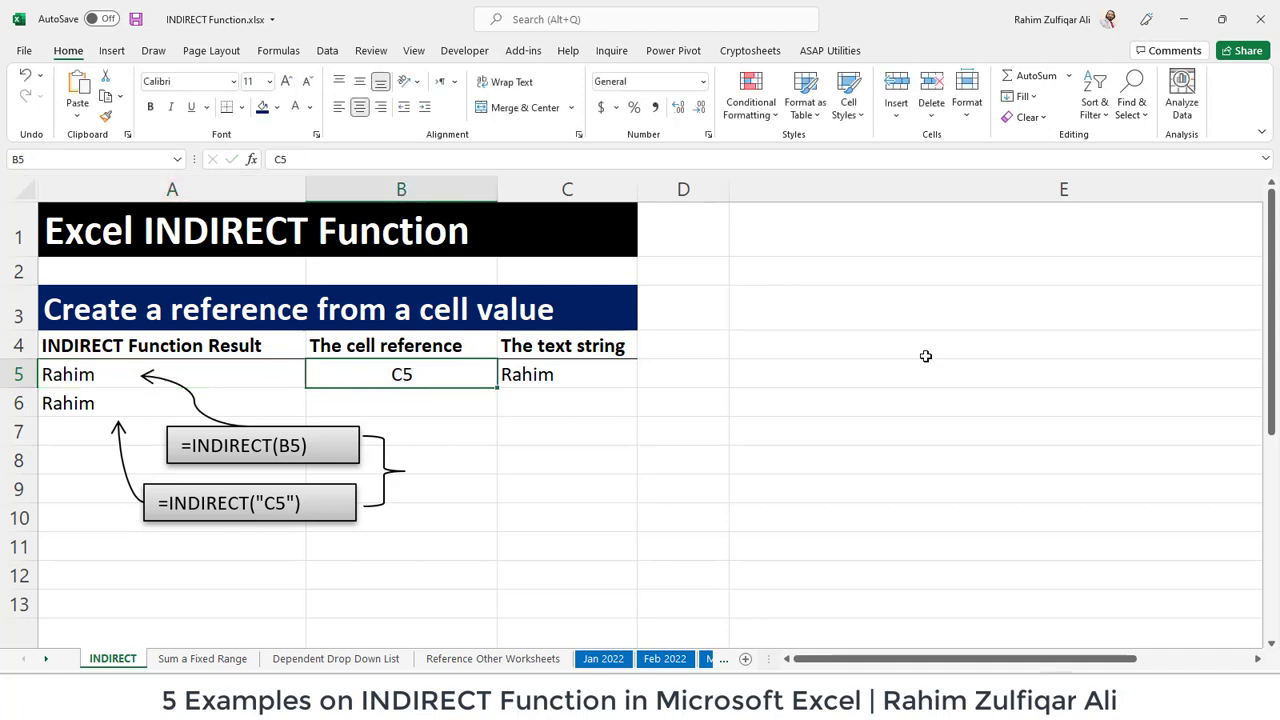
key("Tab")
key("Left")
key("Left")
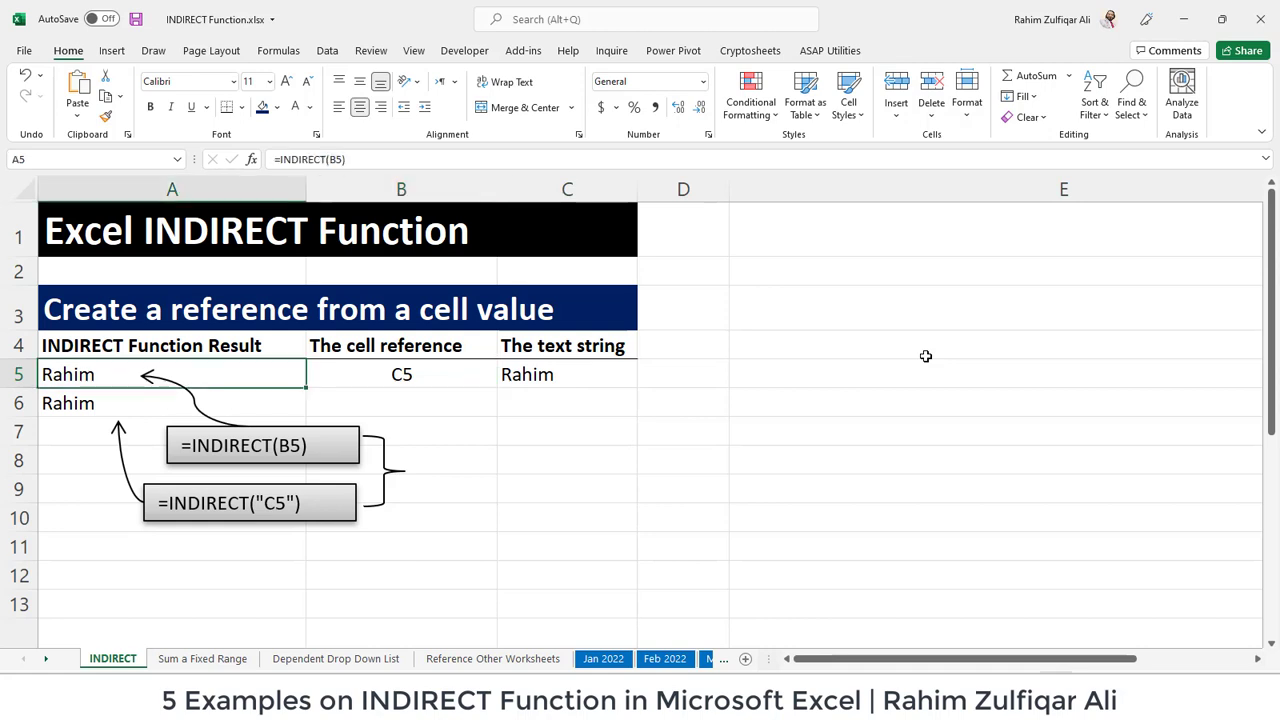
key("Down")
key("F2")
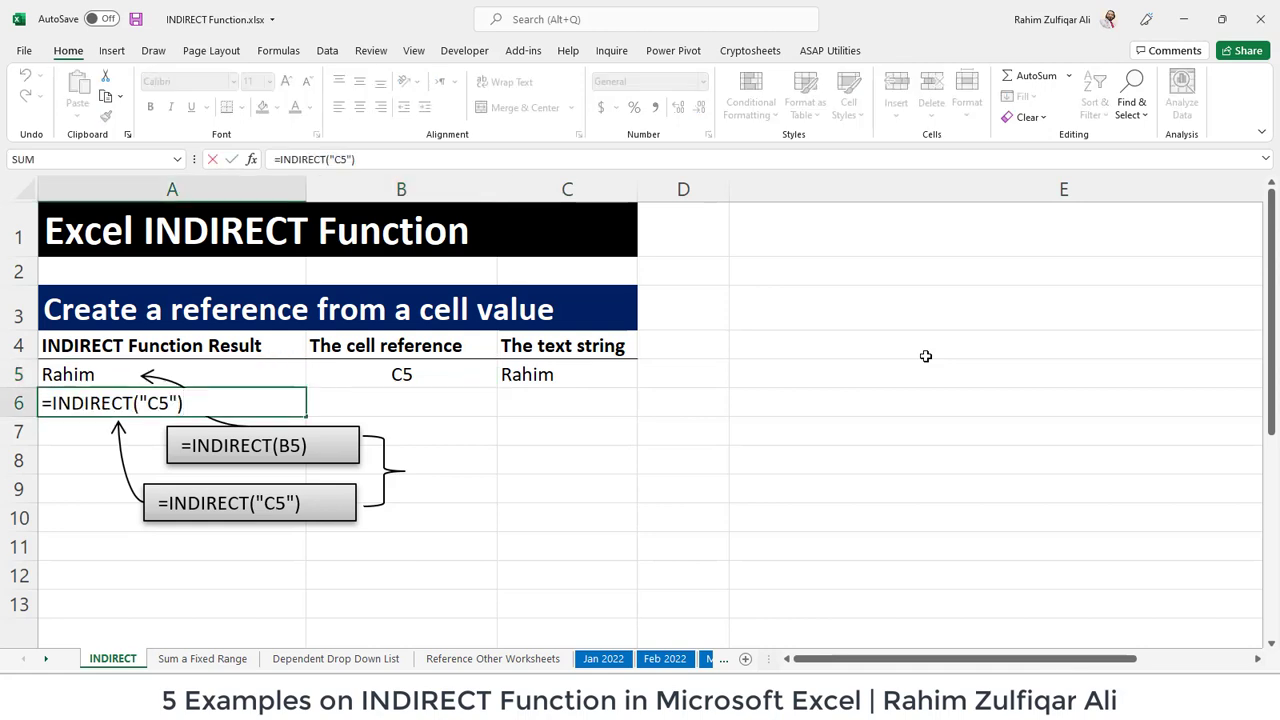
key("Escape")
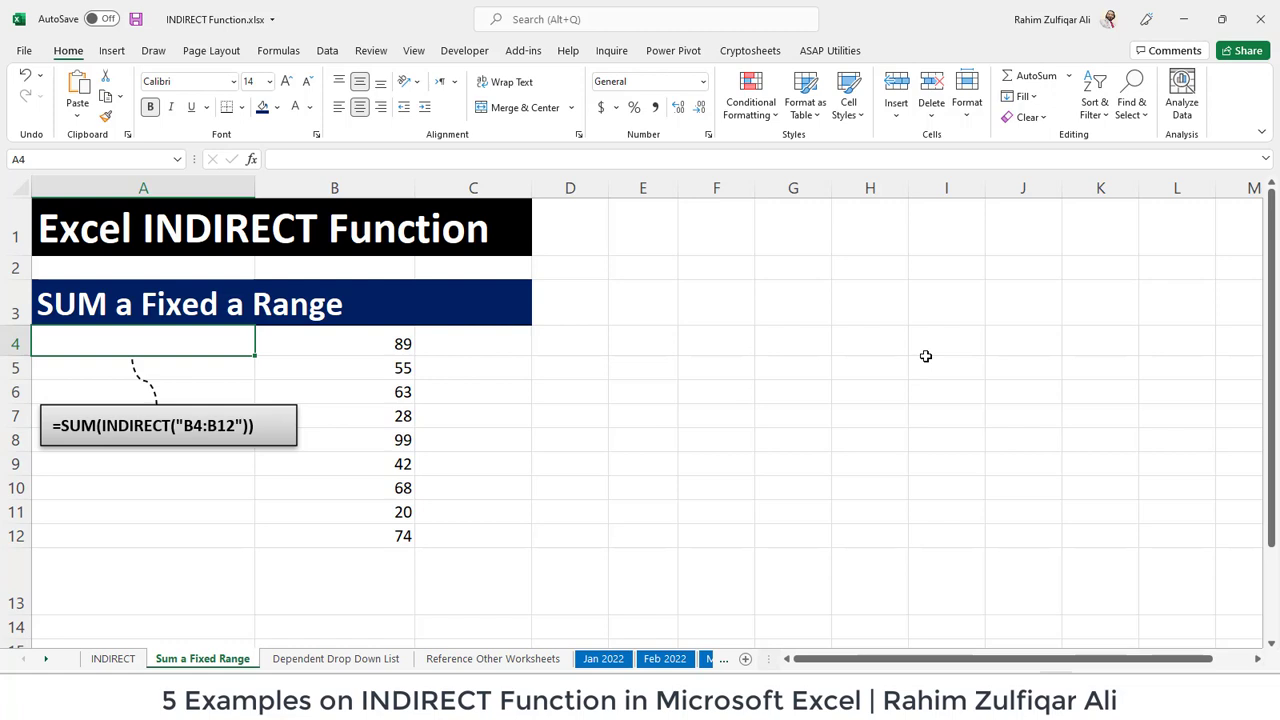
On the Sum a Fixed Range sheet, copy B4:B12 to E4:E12 and delete the callout shape pasted along with it
key("Right")
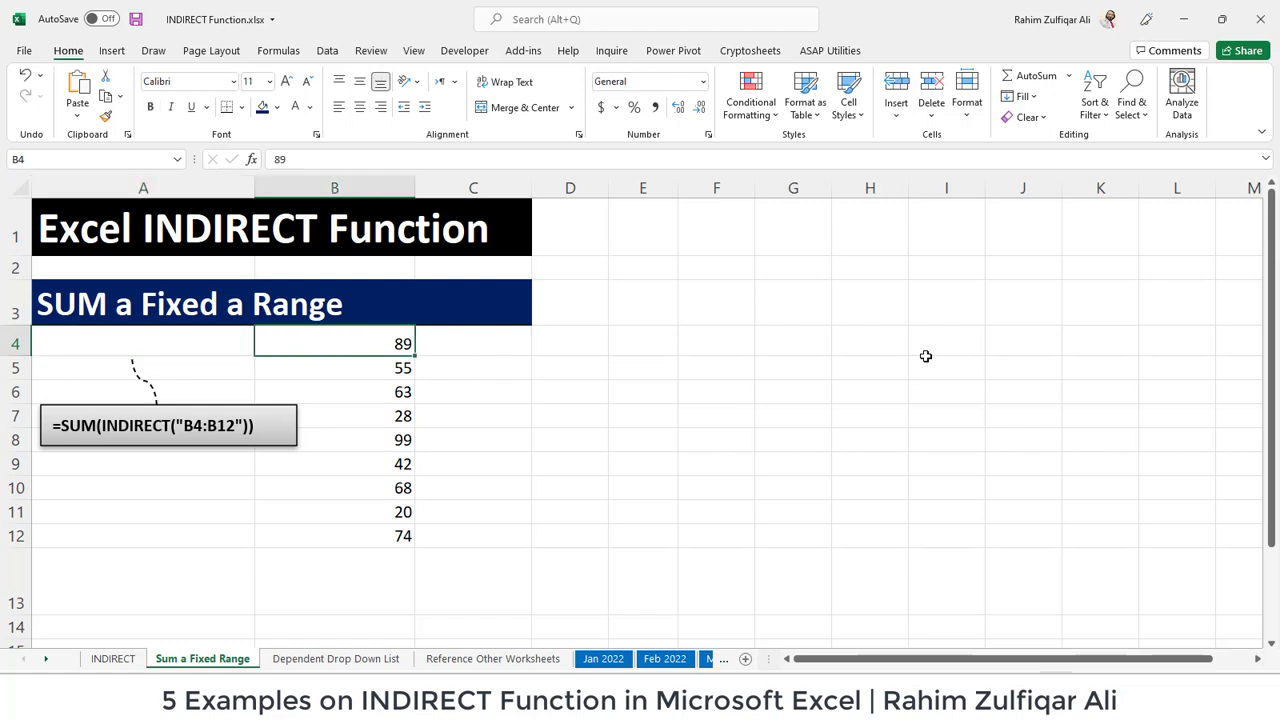
key("ctrl+shift+Down")
key("ctrl+shift+Up")
key("ctrl+shift+Down")
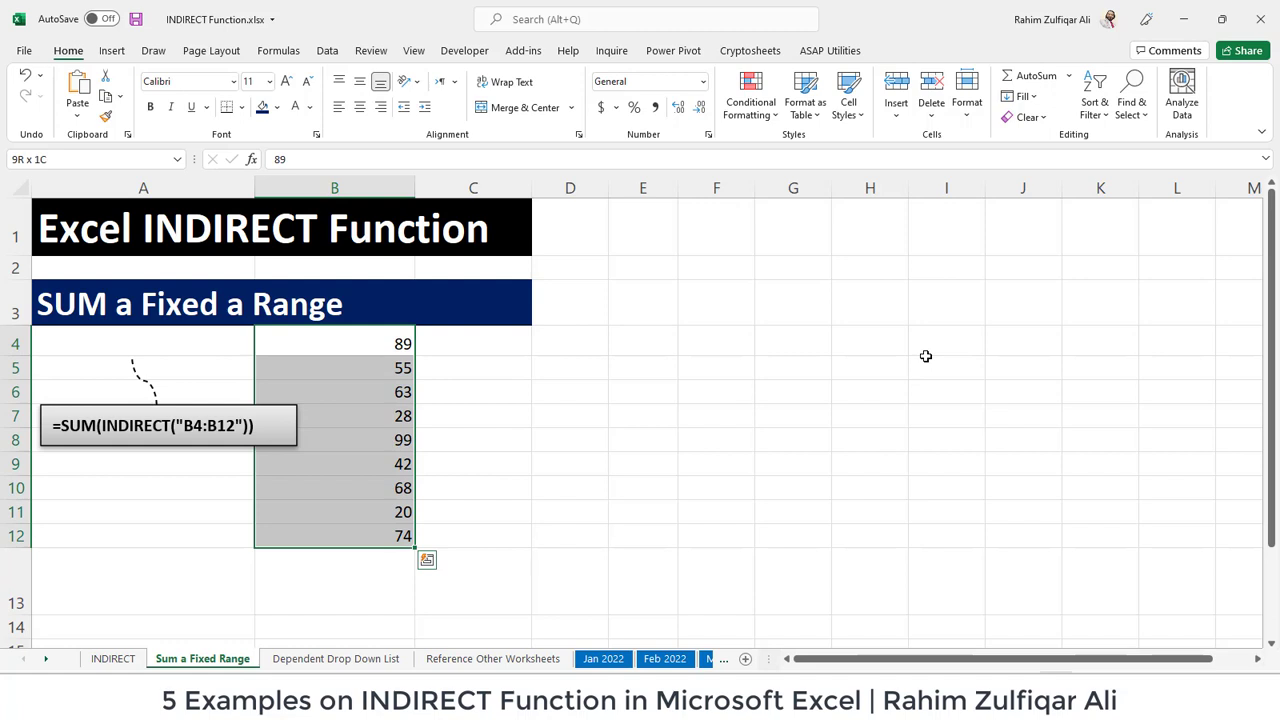
key("ctrl+shift+Up")
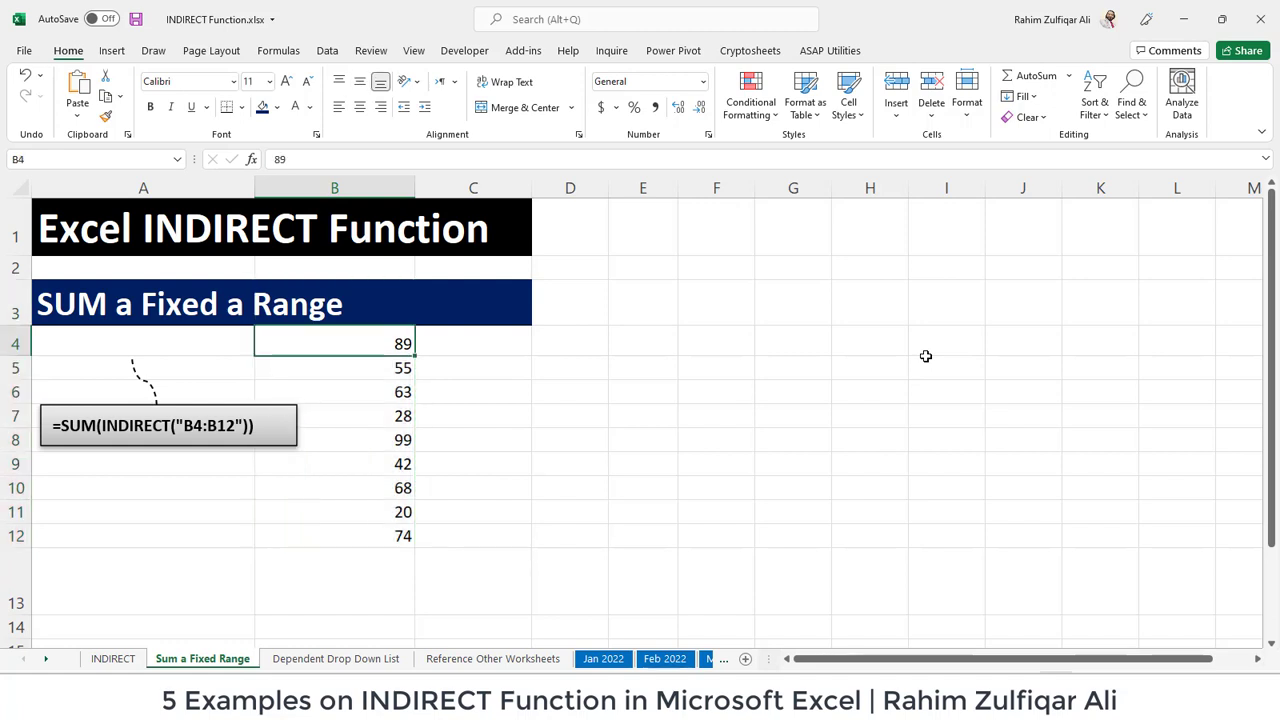
key("ctrl+shift+Down")
key("ctrl+c")
key("Right")
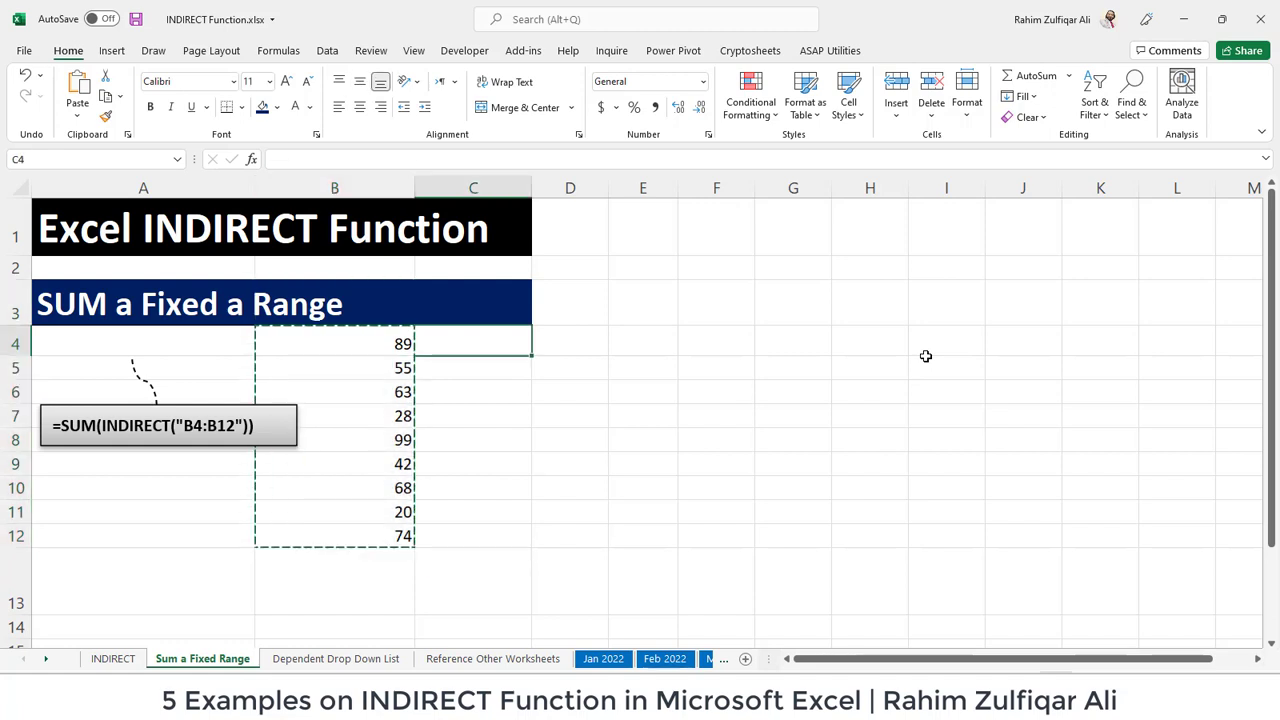
key("Right")
key("Right")
key("ctrl+v")
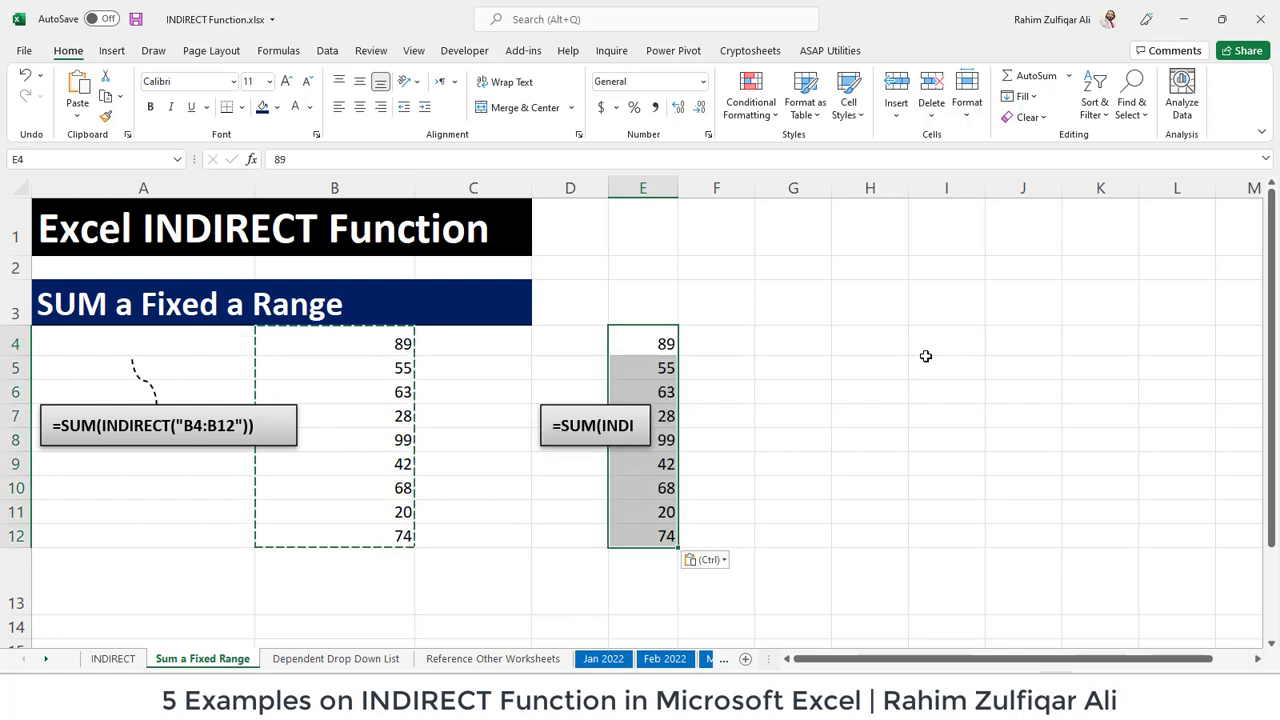
key("Right")
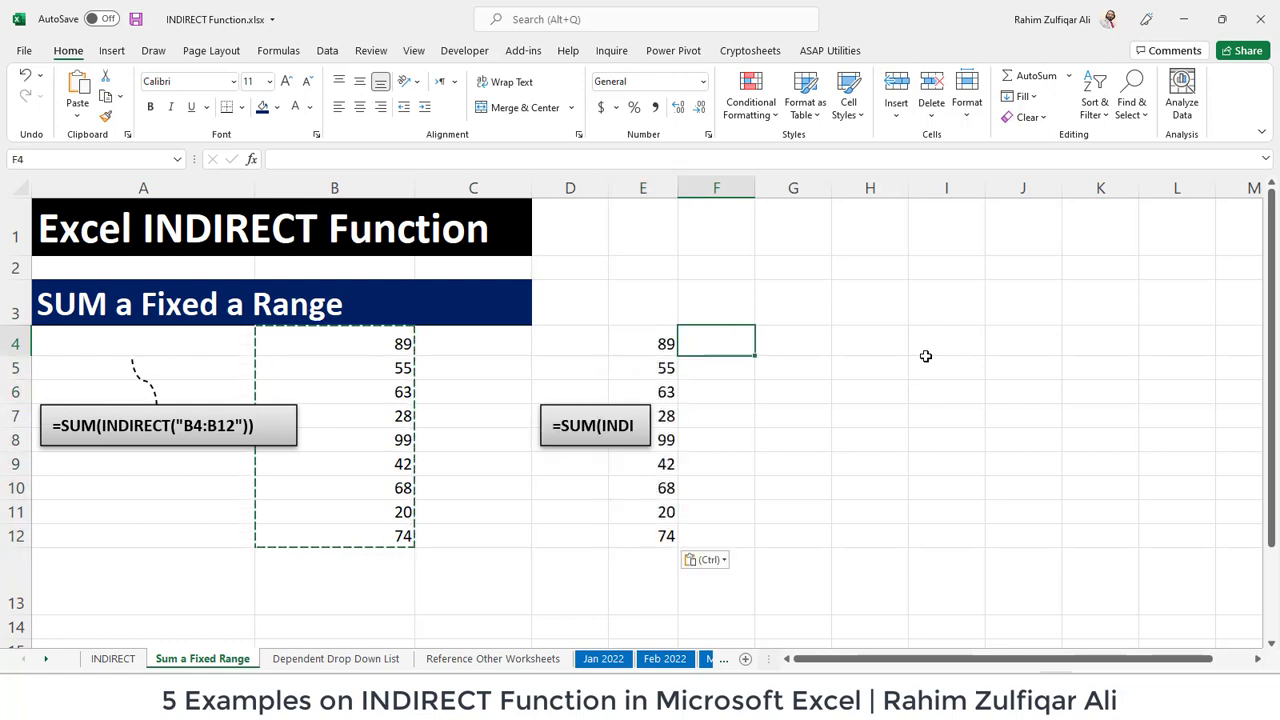
left_click(612, 405)
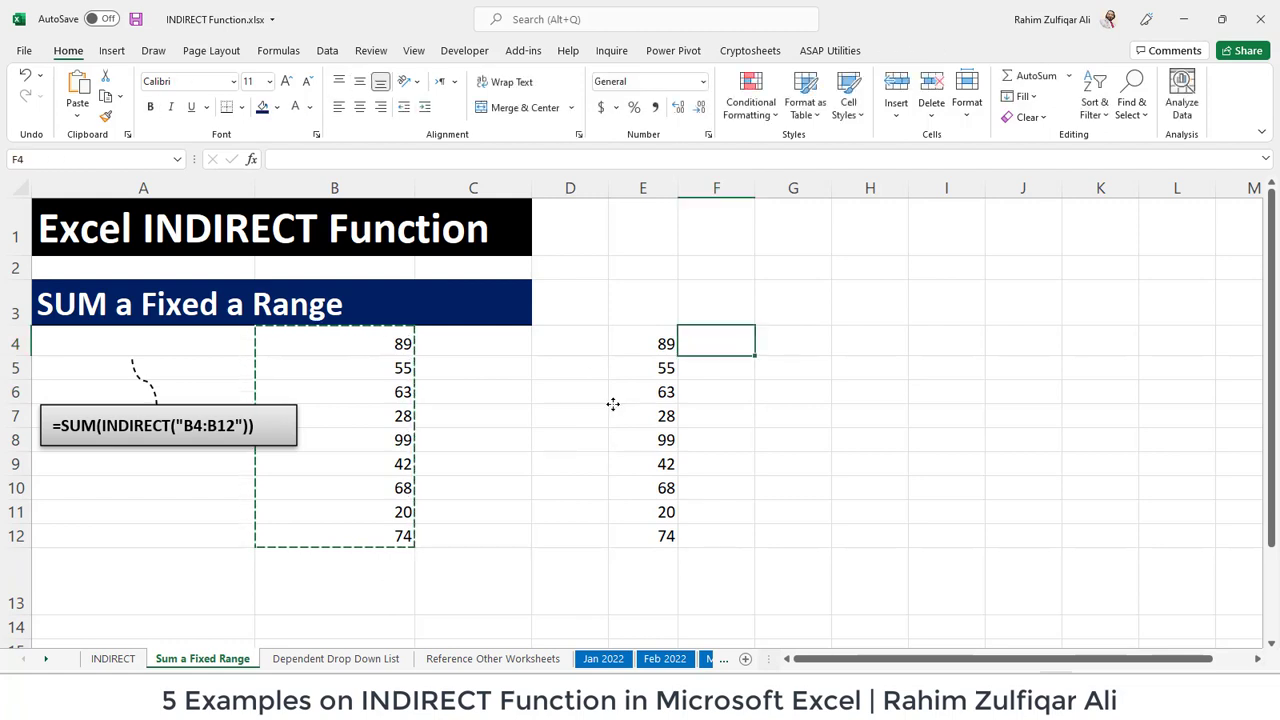
Enter the formula =SUM(E4:E12) in cell F4
type("=sum")
key("Tab")
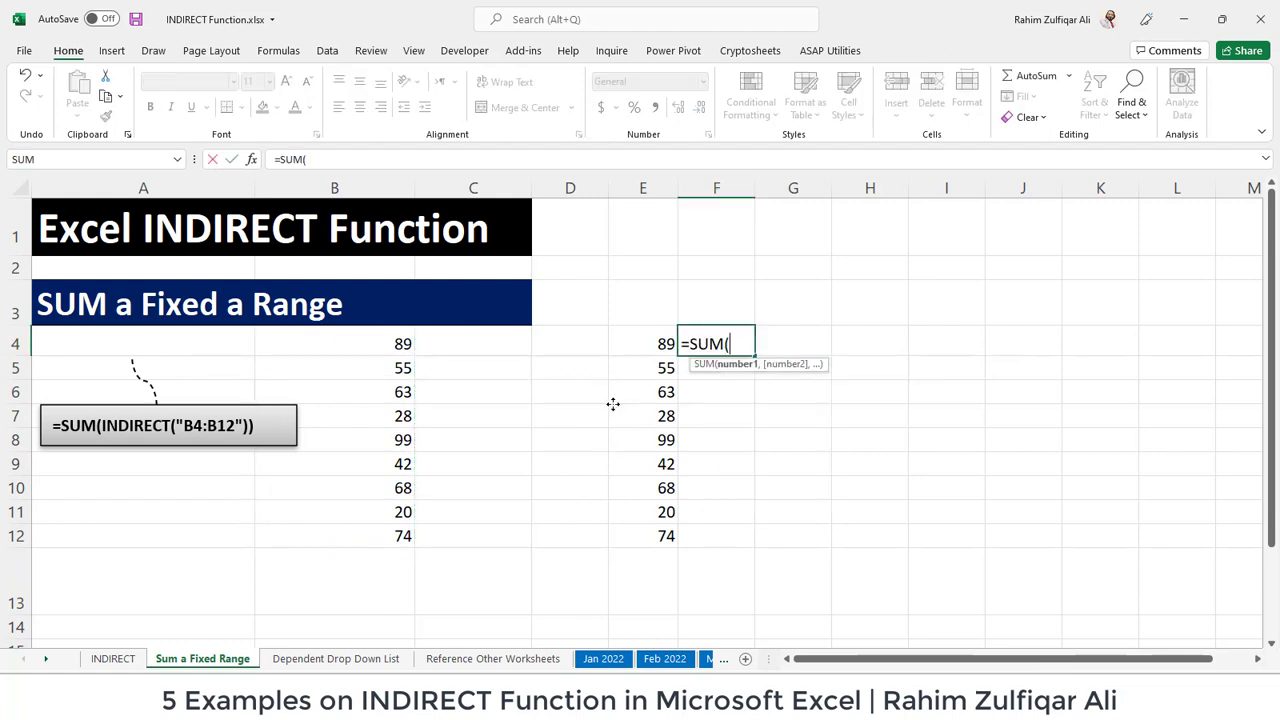
key("Left")
key("ctrl+shift+Down")
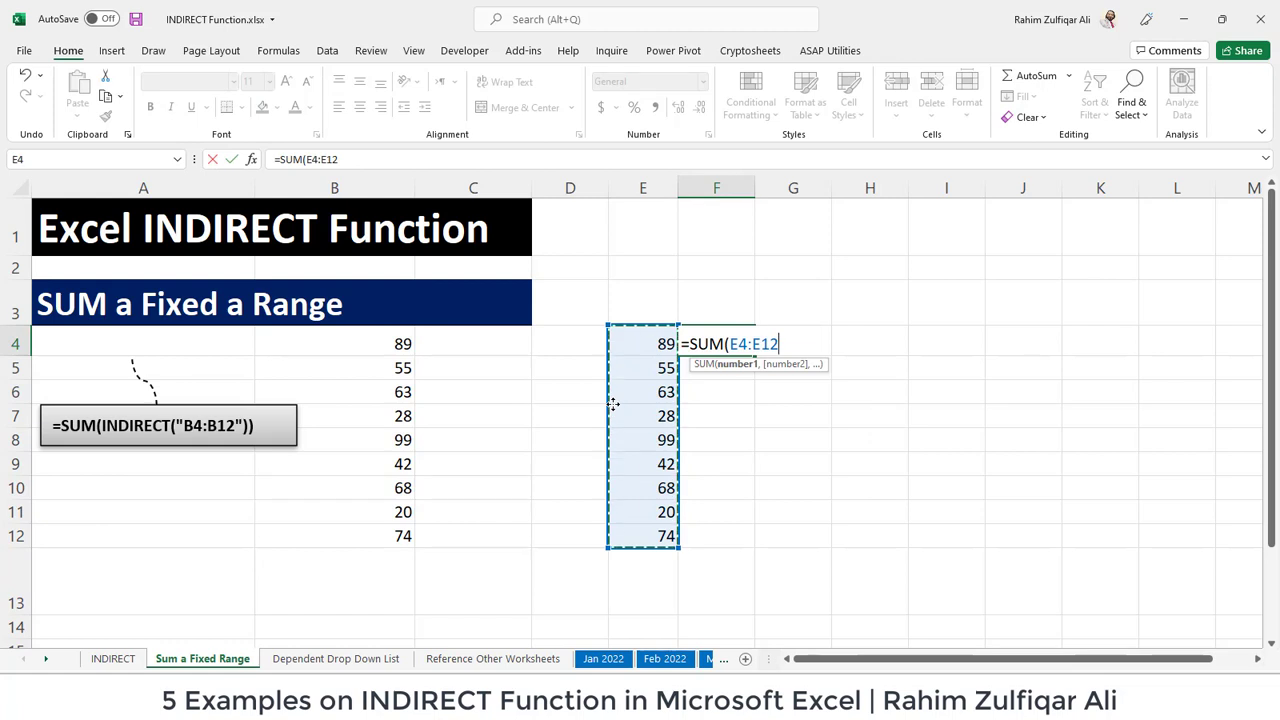
type(")")
key("Return")
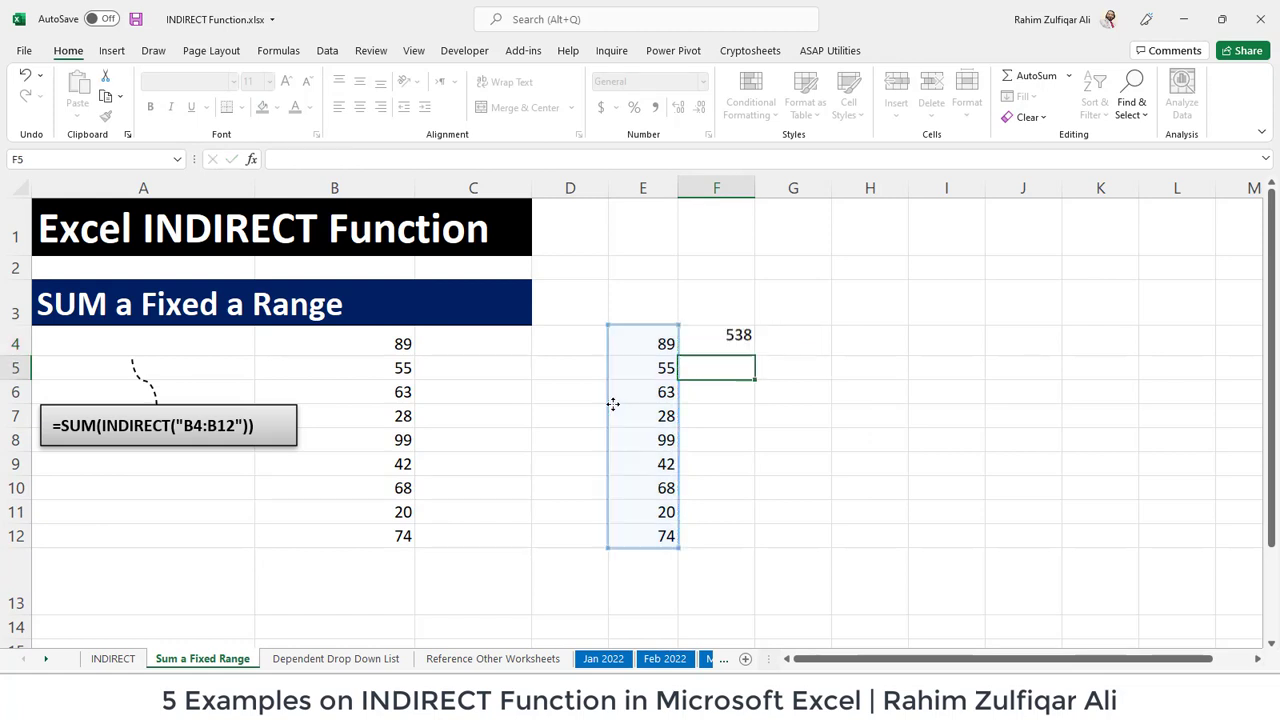
key("Left")
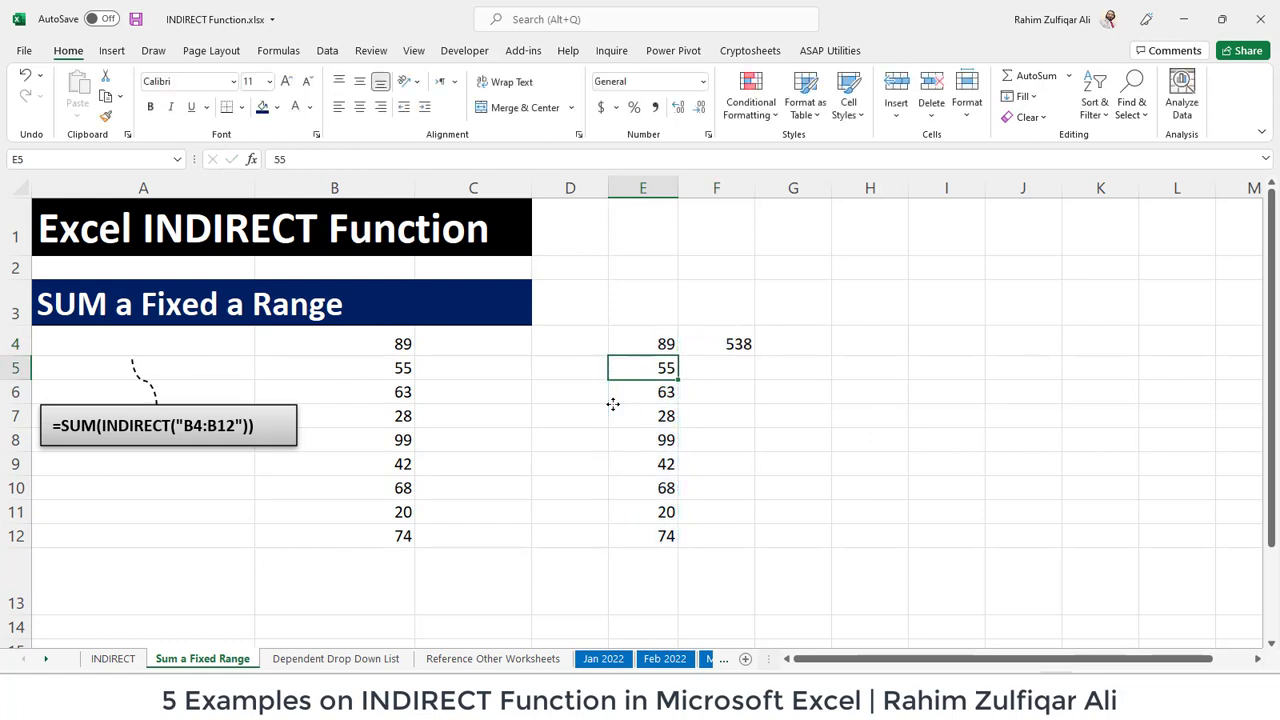
key("Down")
key("Down")
key("Down")
key("Down")
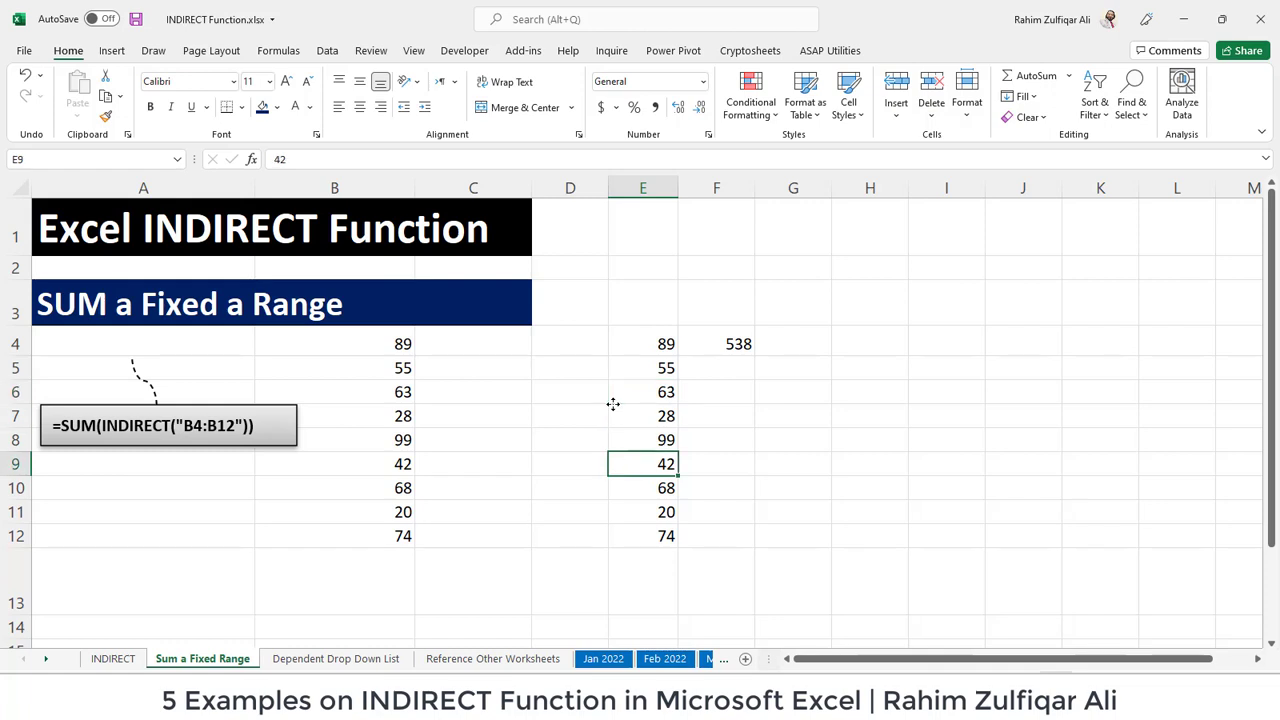
key("Up")
key("Up")
key("Down")
key("Down")
key("Down")
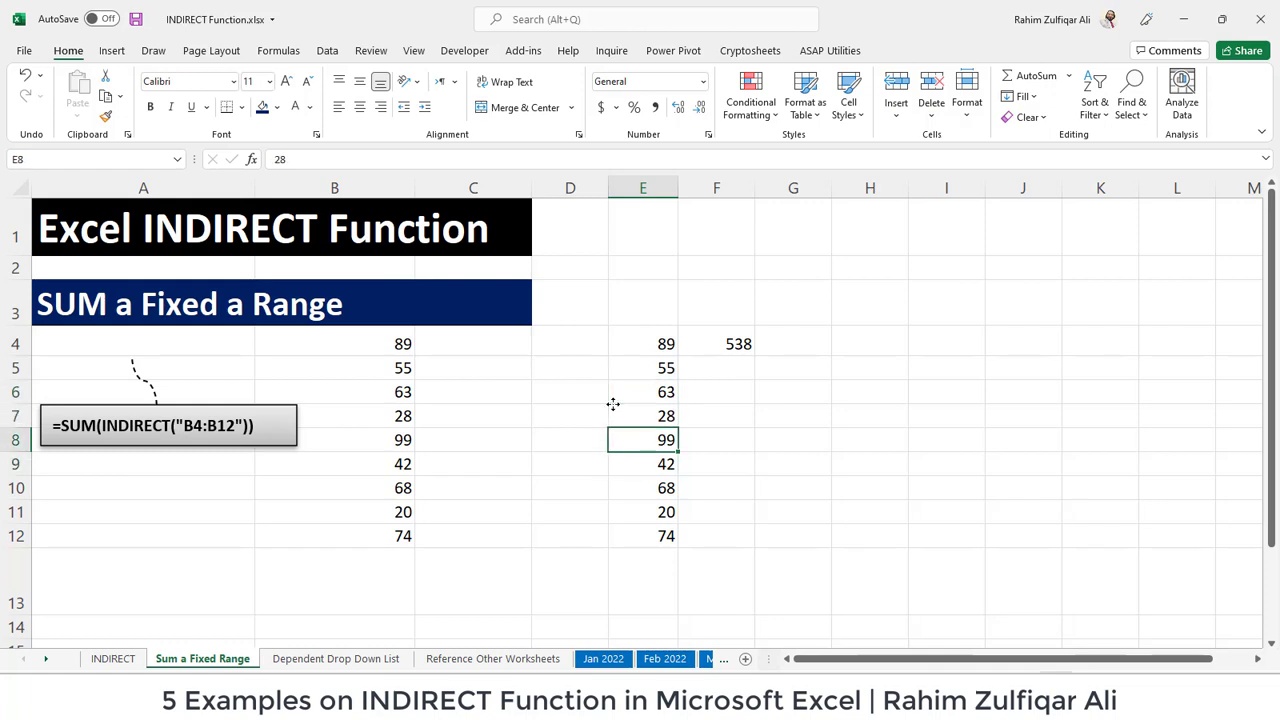
key("Up")
key("Up")
key("Up")
key("Down")
key("Up")
key("Up")
key("Up")
key("Up")
Examine the range reference inside the SUM formula in F4, leaving the formula as it is
key("Right")
key("F2")
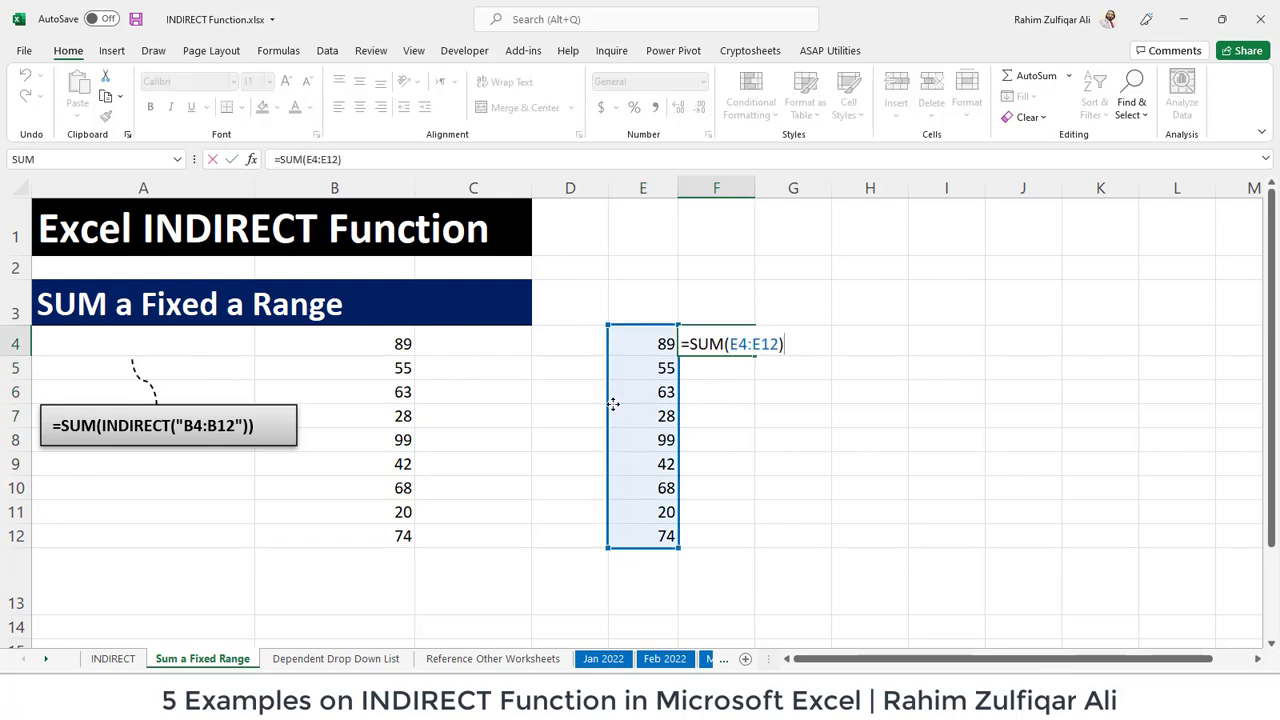
key("Left")
key("Left")
key("Left")
key("Left")
key("Left")
key("Left")
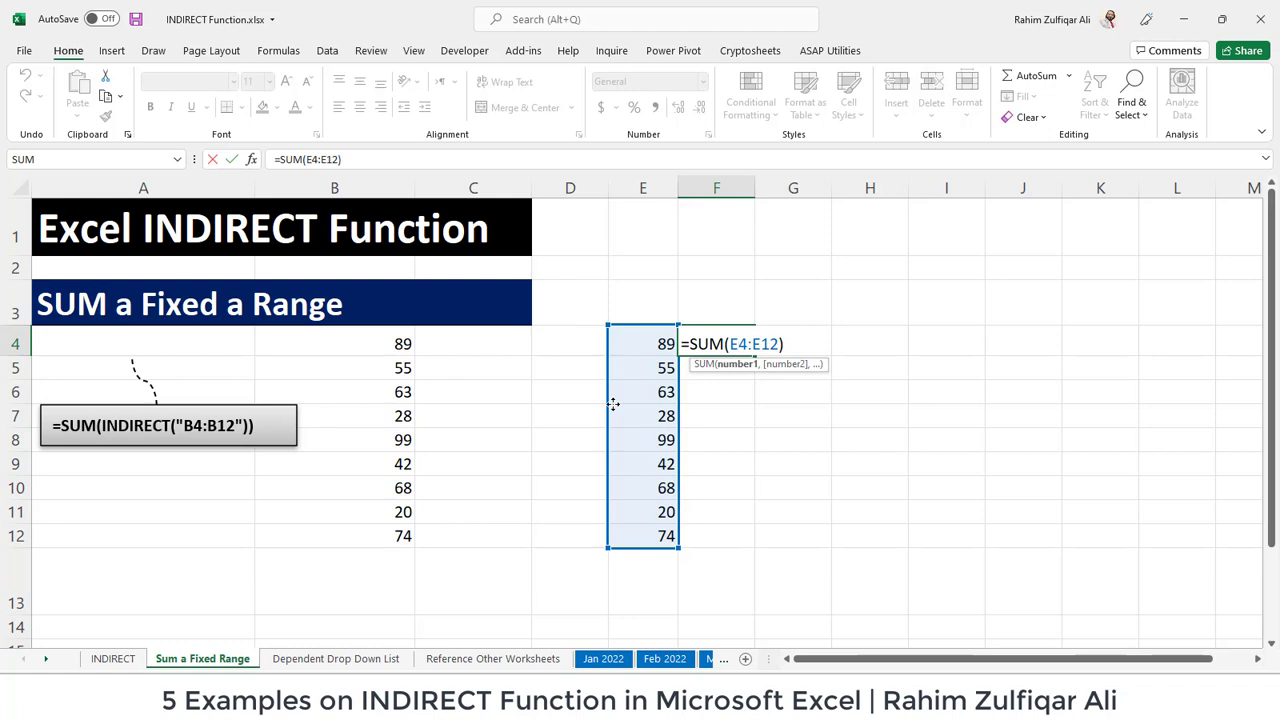
key("Right")
key("Right")
key("Right")
key("Left")
key("Left")
key("Left")
key("Right")
key("Right")
key("Right")
key("Right")
key("Return")
Insert a new sheet row at row 10 and enter 100 in cell E10
key("Down")
key("Down")
key("Down")
key("Down")
key("Down")
key("Left")
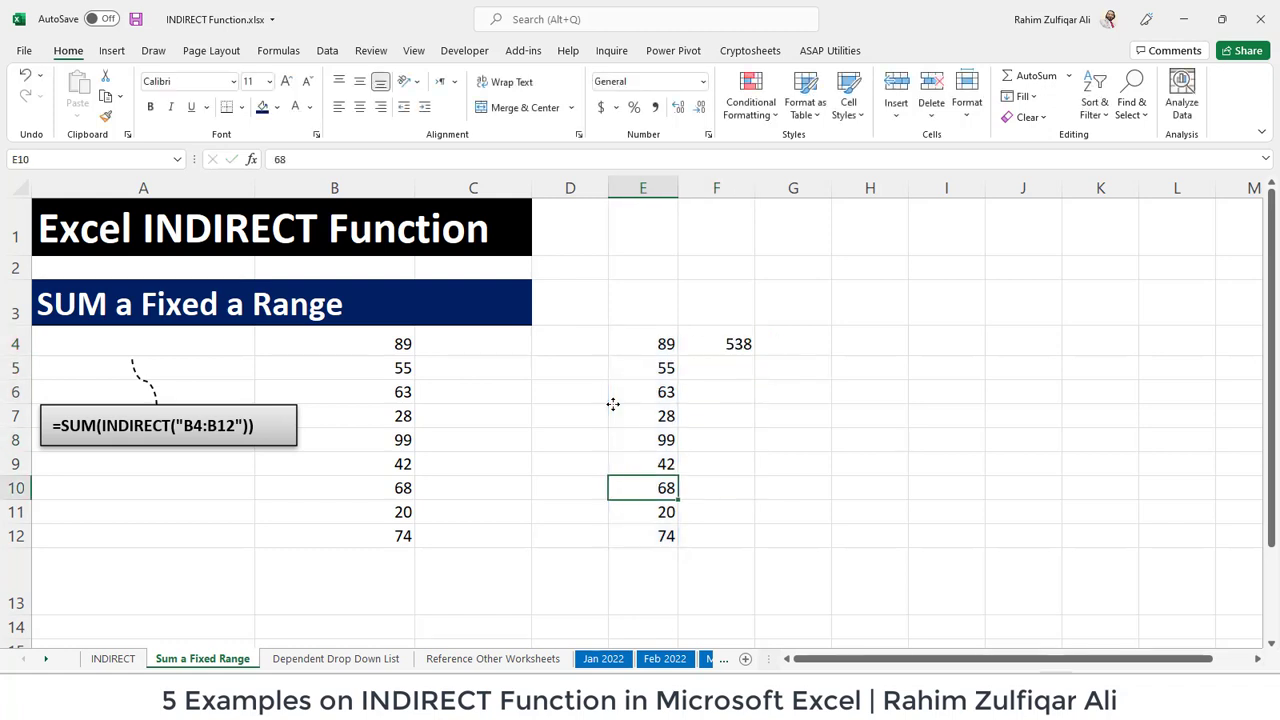
key("alt+h")
type("ir")
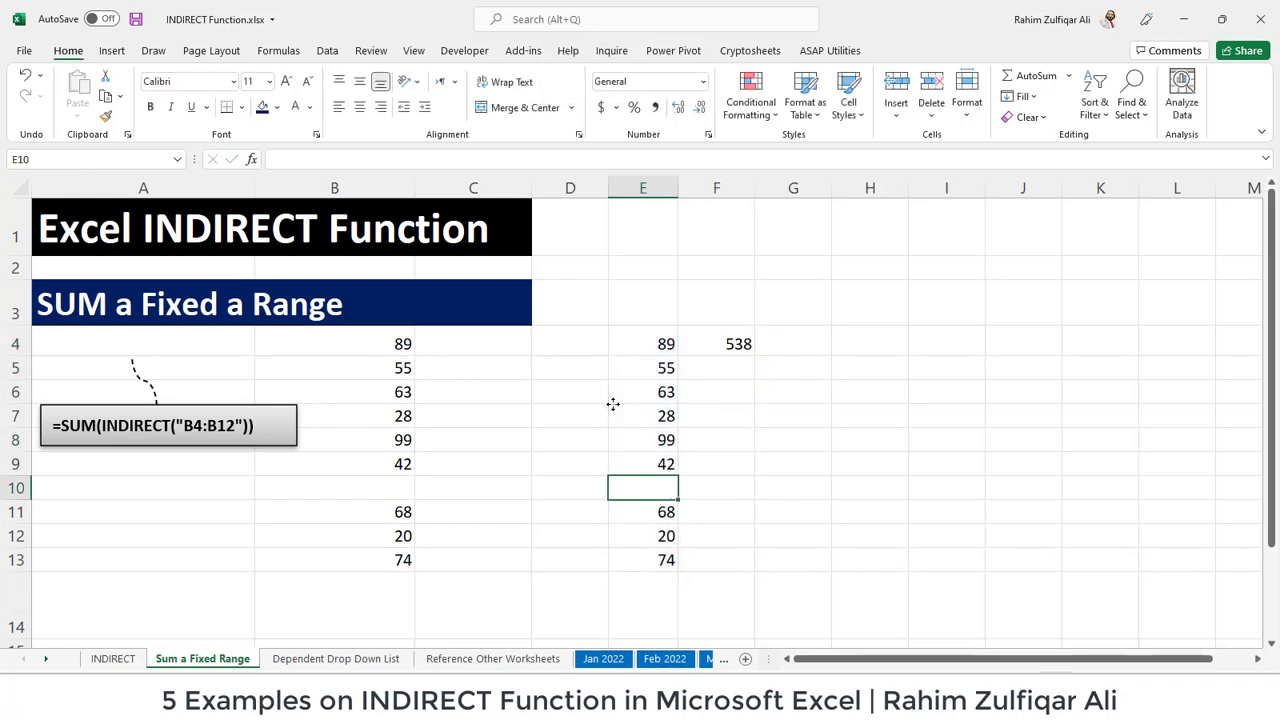
type("100")
key("Return")
Examine how the SUM formula in F4 references column E after the row insertion
key("Up")
key("ctrl+Up")
key("Right")
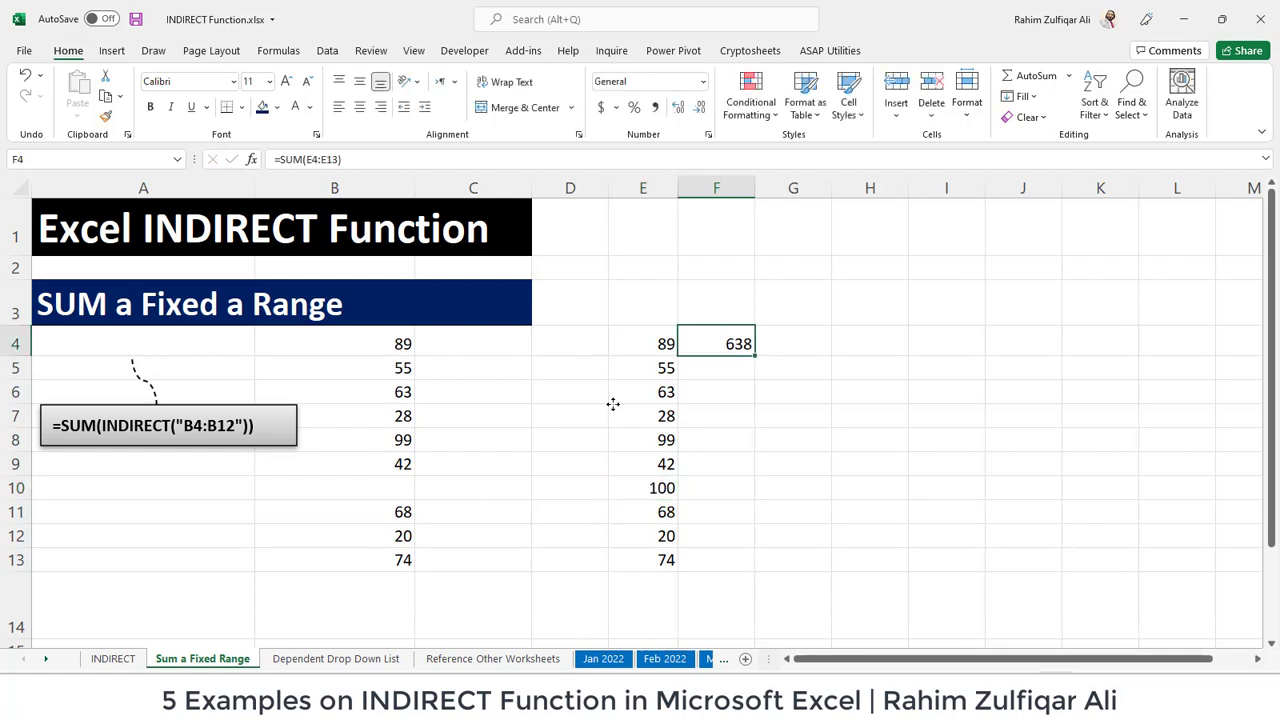
key("F2")
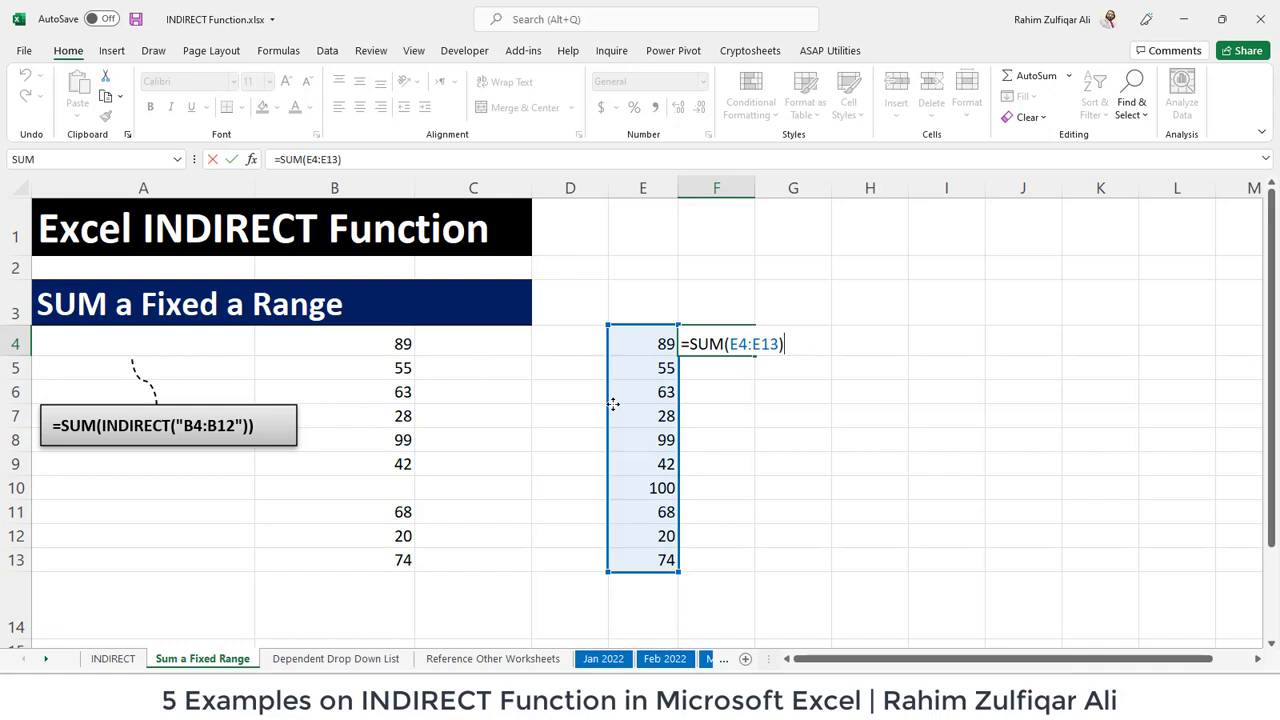
key("ctrl+Return")
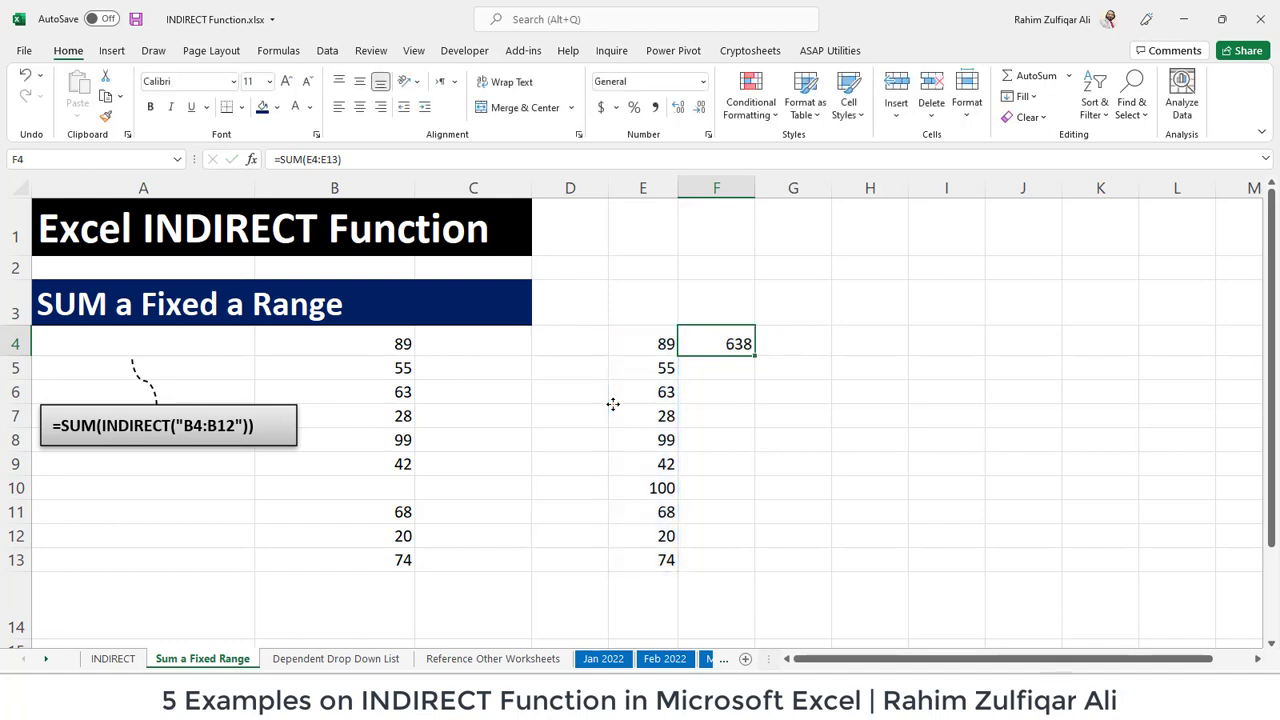
key("Left")
key("shift+Right")
key("ctrl+q")
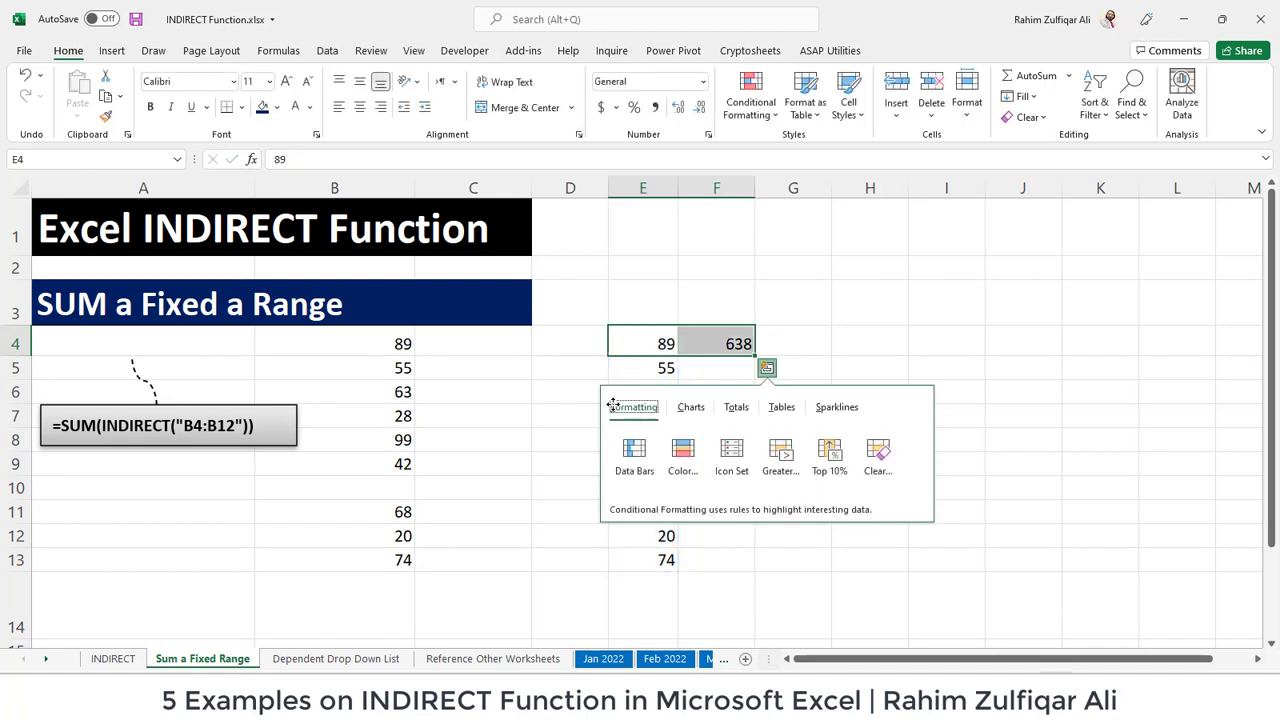
key("Escape")
key("Left")
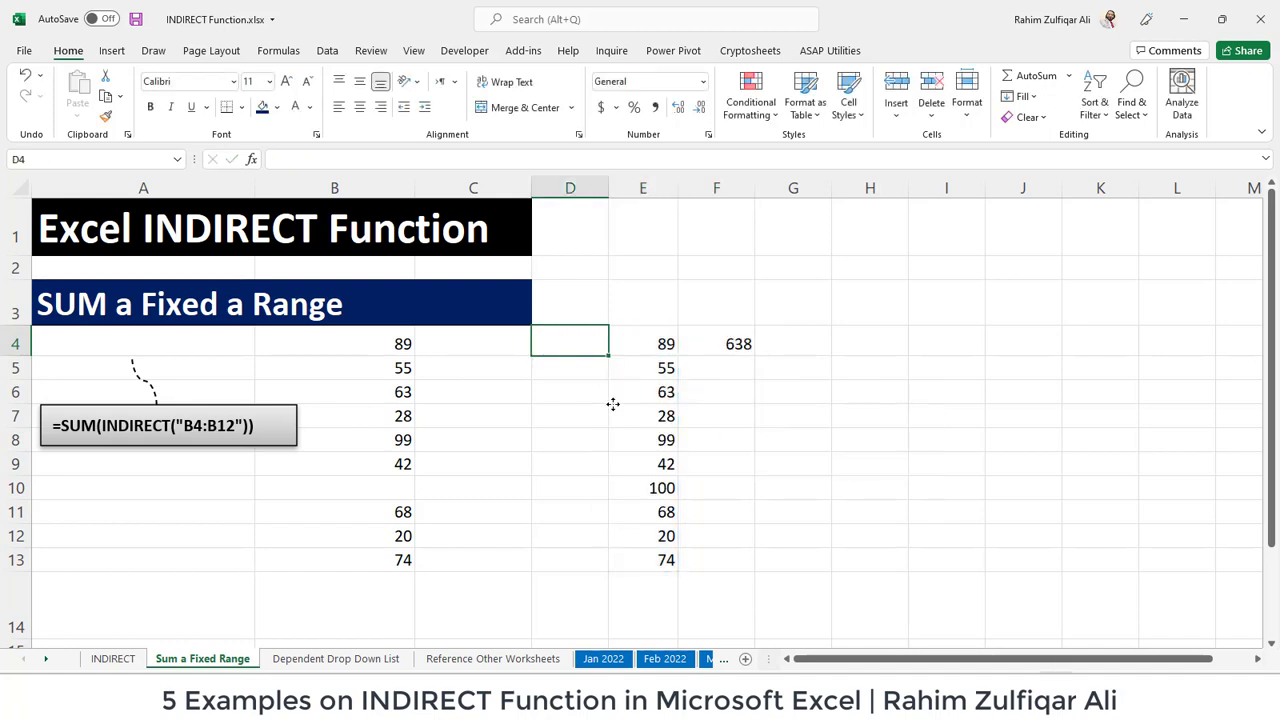
Clear the copied values and the SUM formula from E4:F13
key("Right")
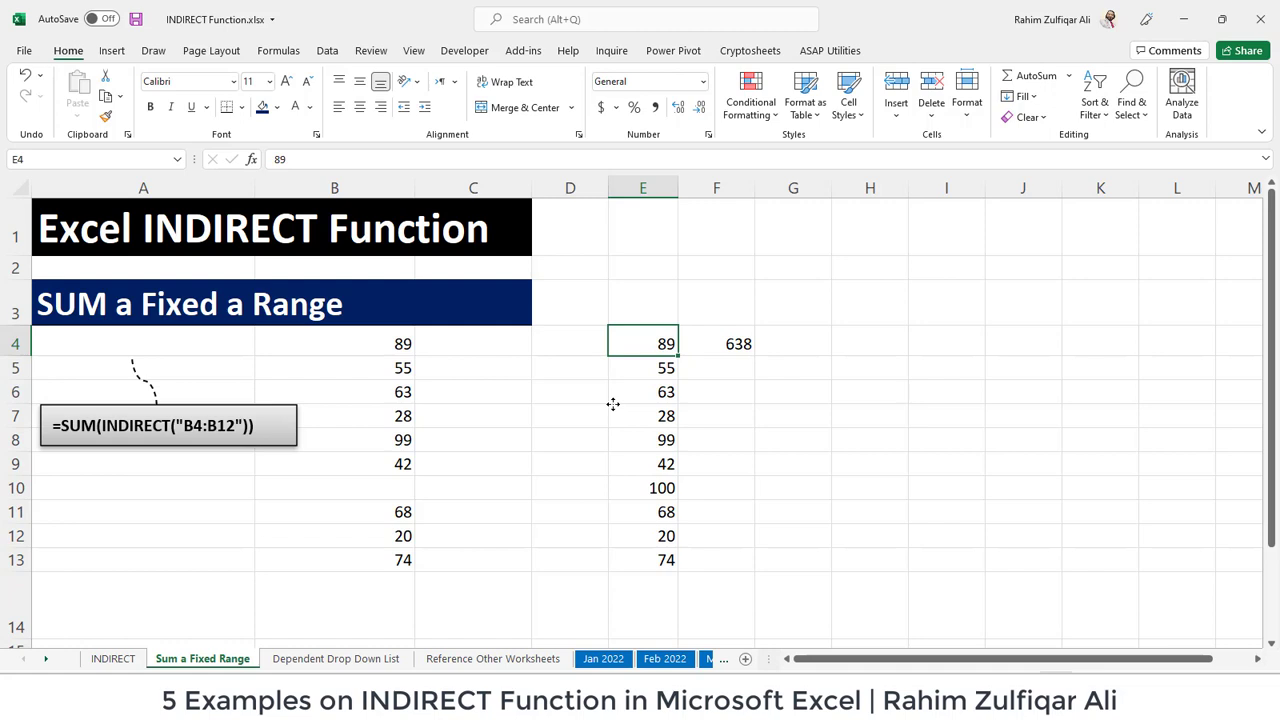
key("shift+Right")
key("ctrl+shift+Down")
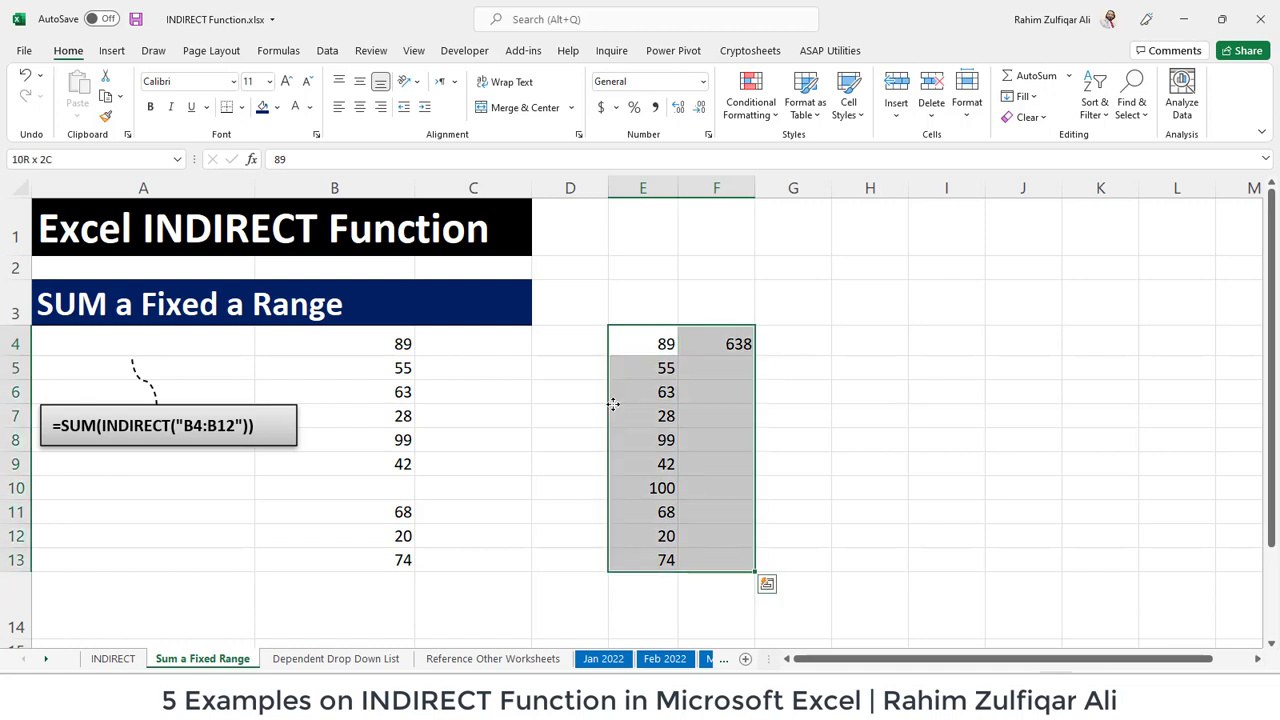
key("Delete")
Delete the whole inserted row 10 from the sheet
key("Left")
key("Left")
key("Left")
key("Left")
key("Down")
key("Down")
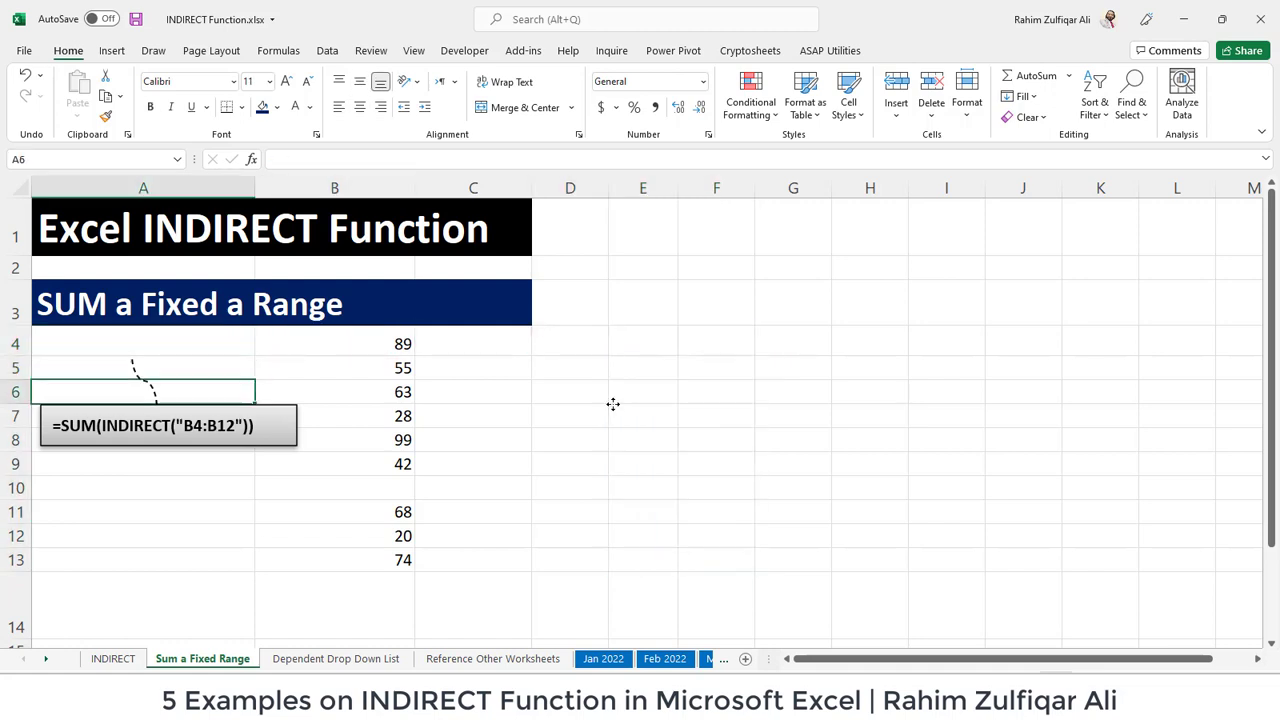
key("Down")
key("Down")
key("Down")
key("Down")
key("shift+space")
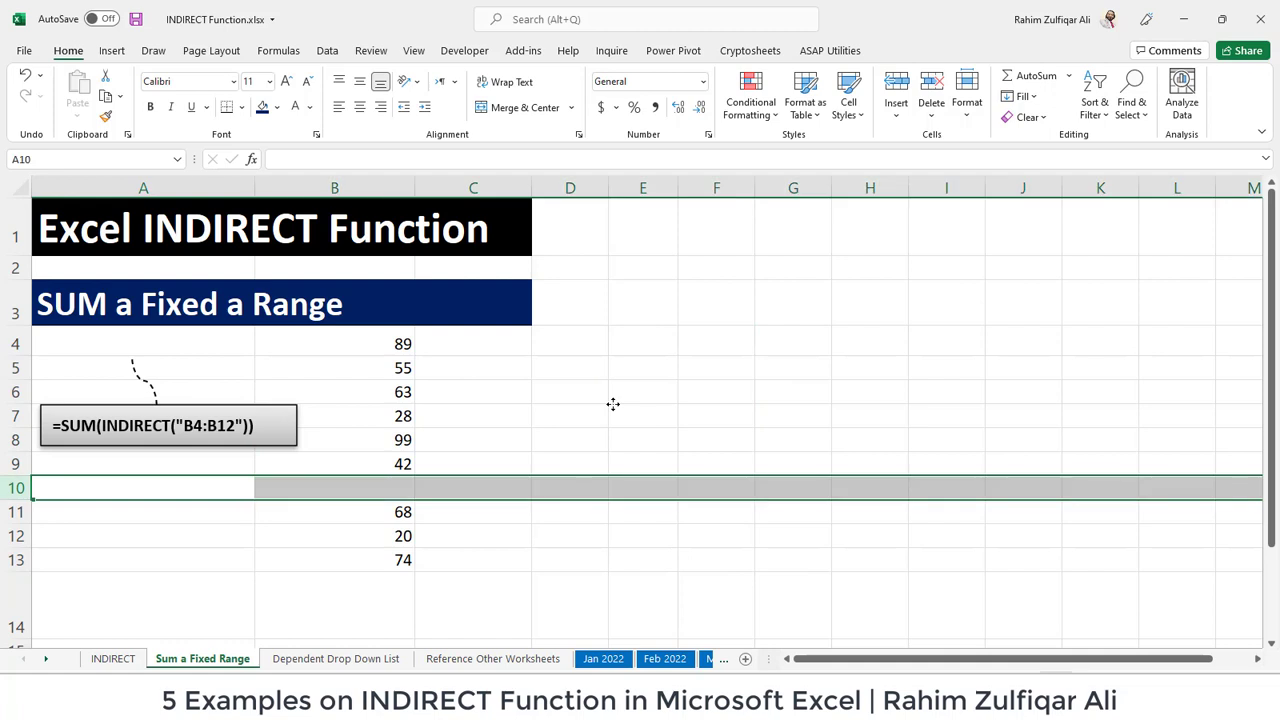
key("ctrl+minus")
Enter the formula =SUM(INDIRECT("b4:b12")) in cell A4, with the range as quoted text
key("ctrl+Up")
key("Up")
key("Down")
key("Down")
key("Down")
key("Down")
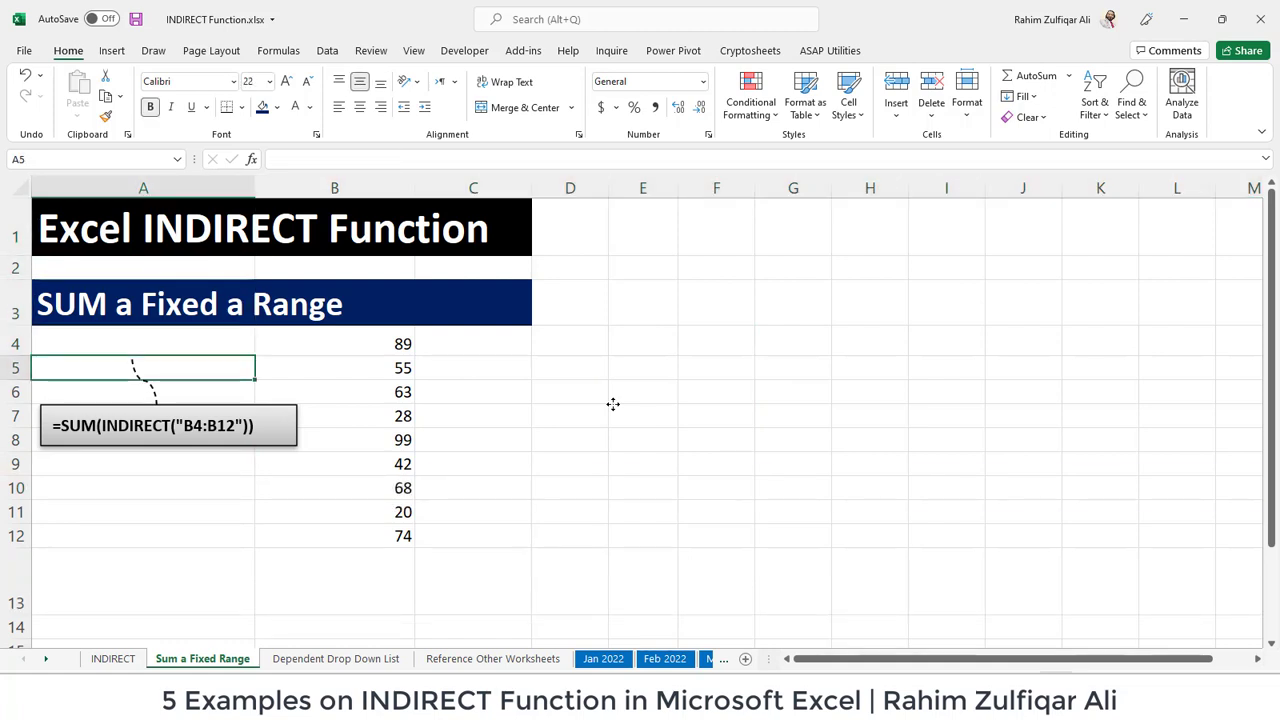
key("Up")
type("=sum")
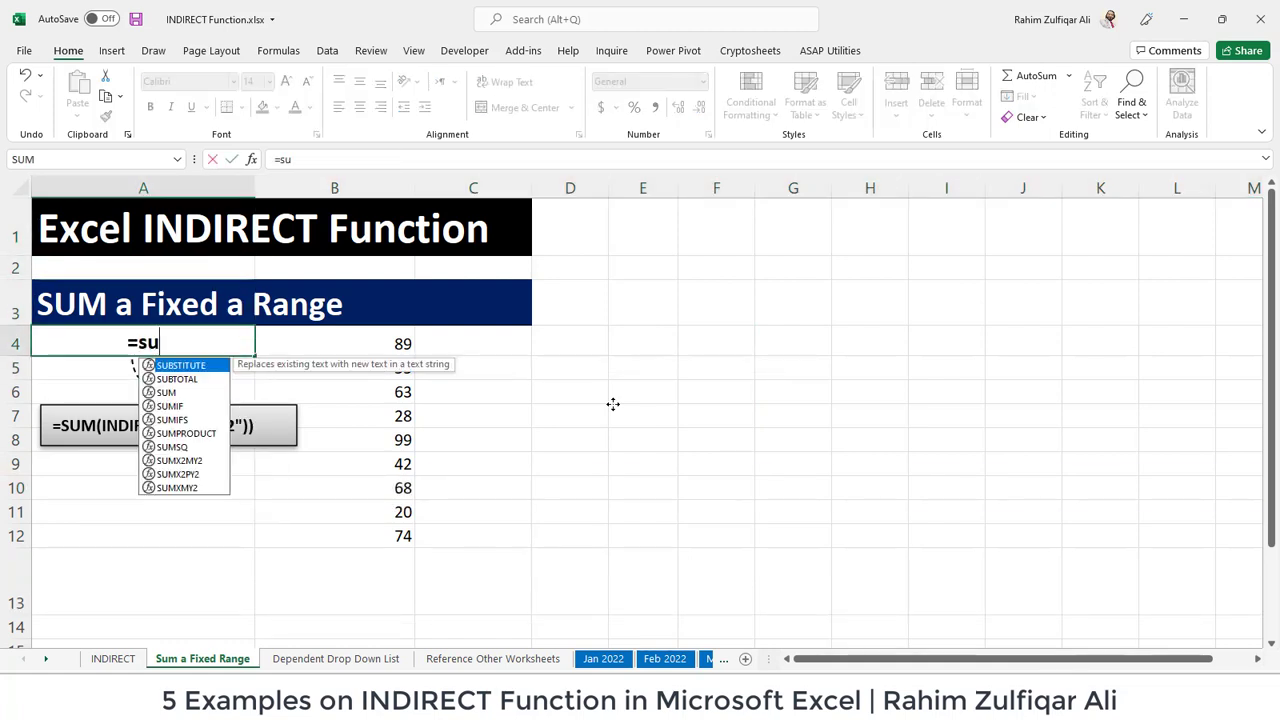
key("Tab")
type("ind")
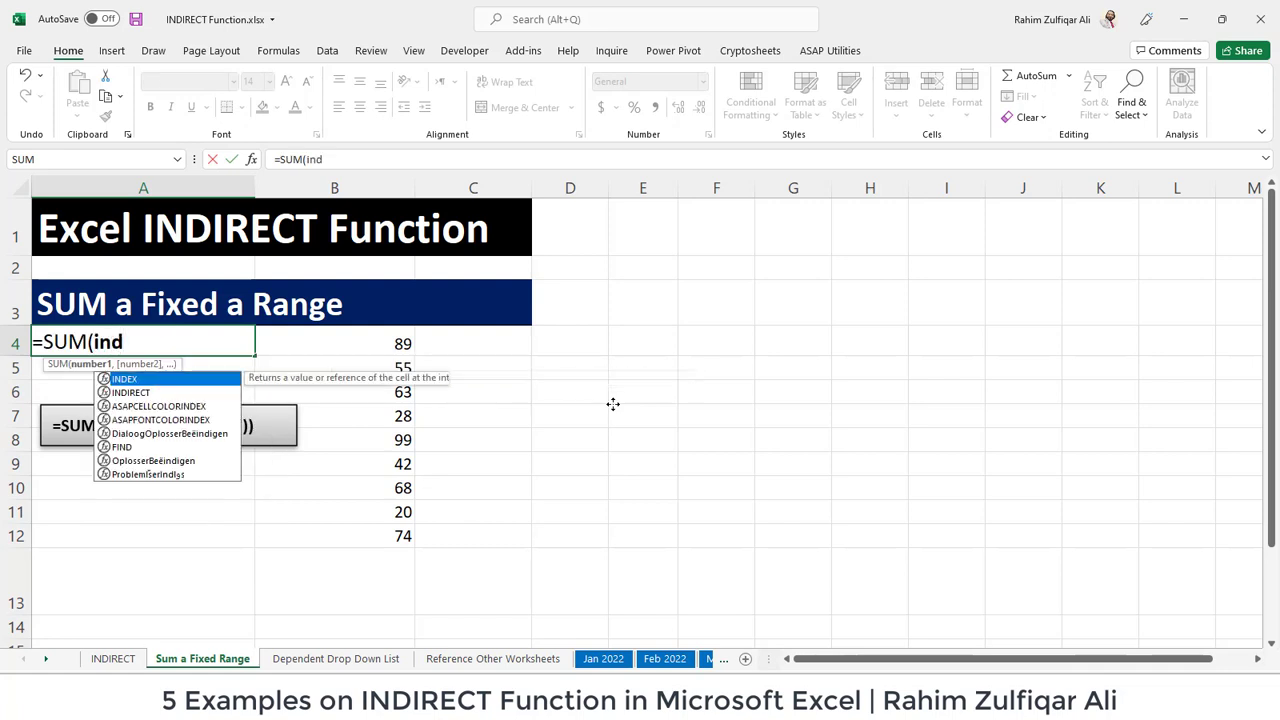
key("Down")
key("Tab")
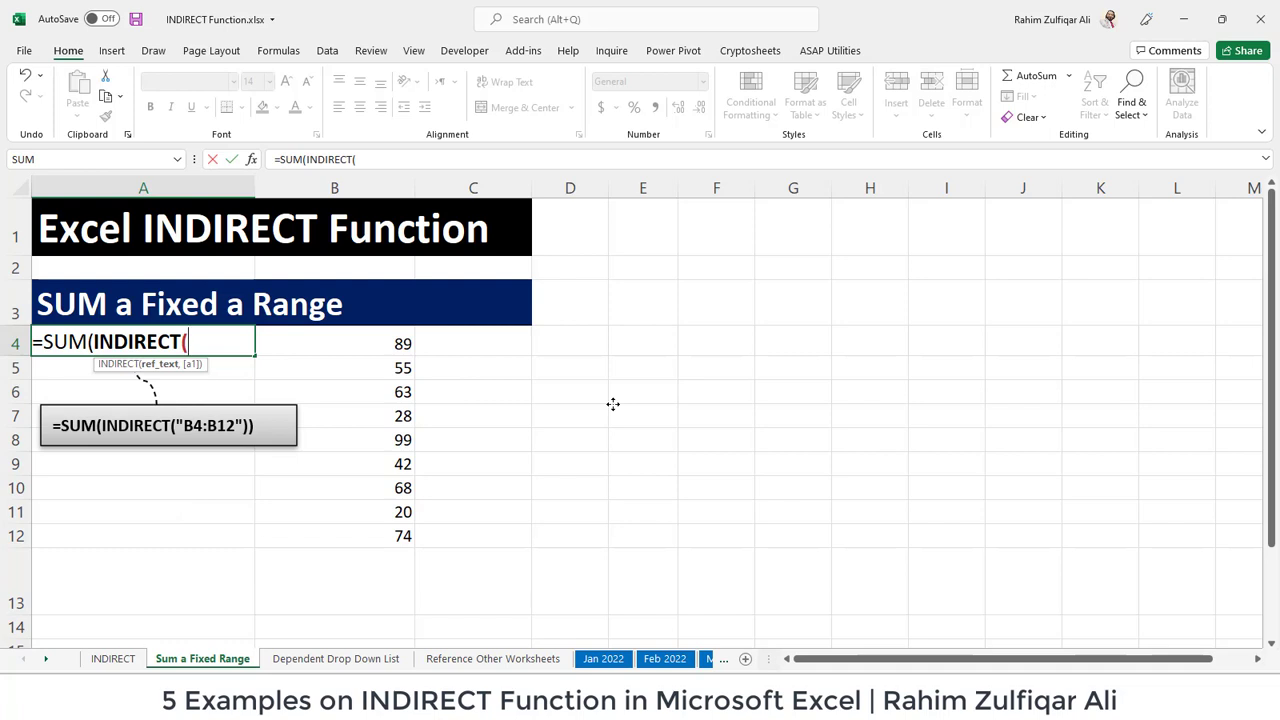
type("\"")
key("Return")
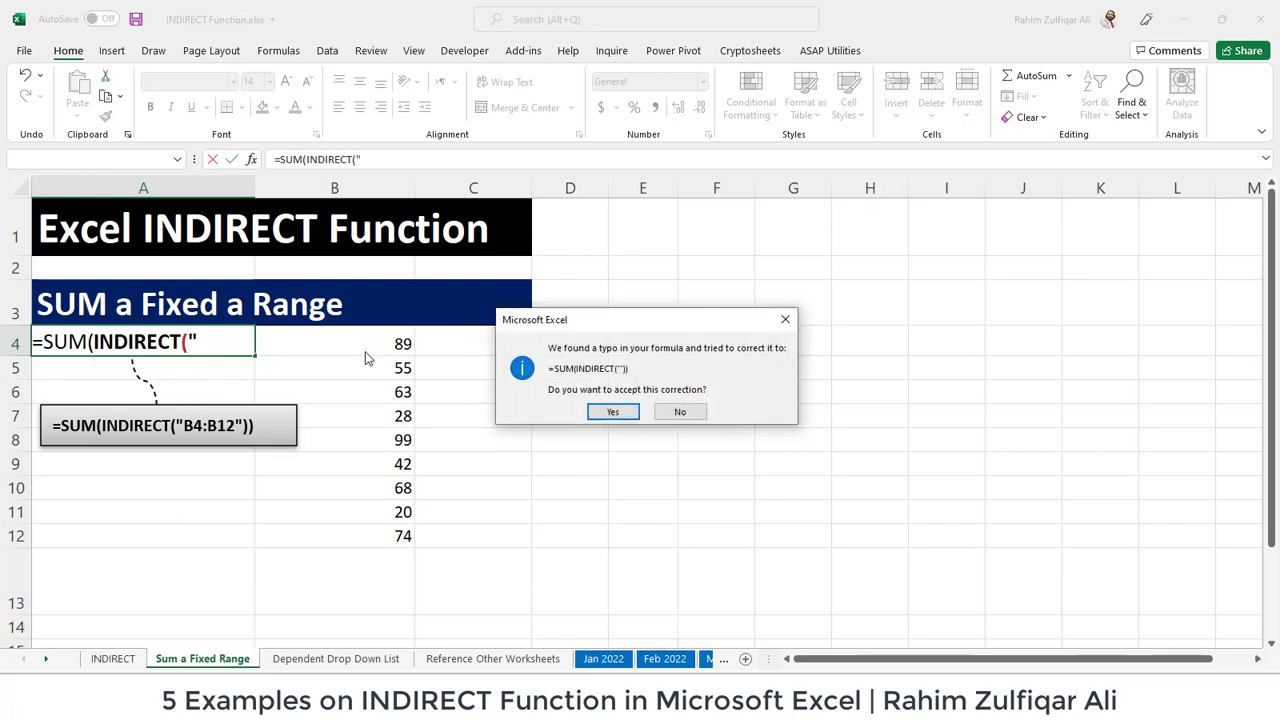
left_click(679, 411)
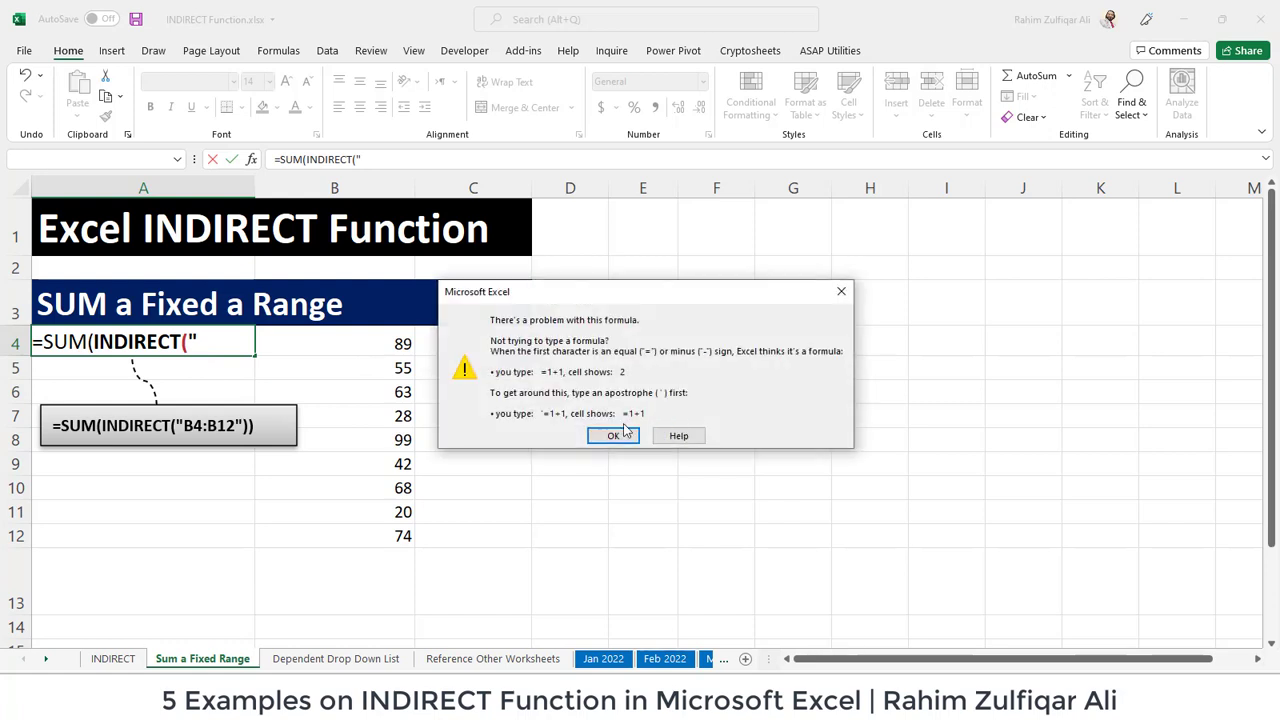
left_click(846, 298)
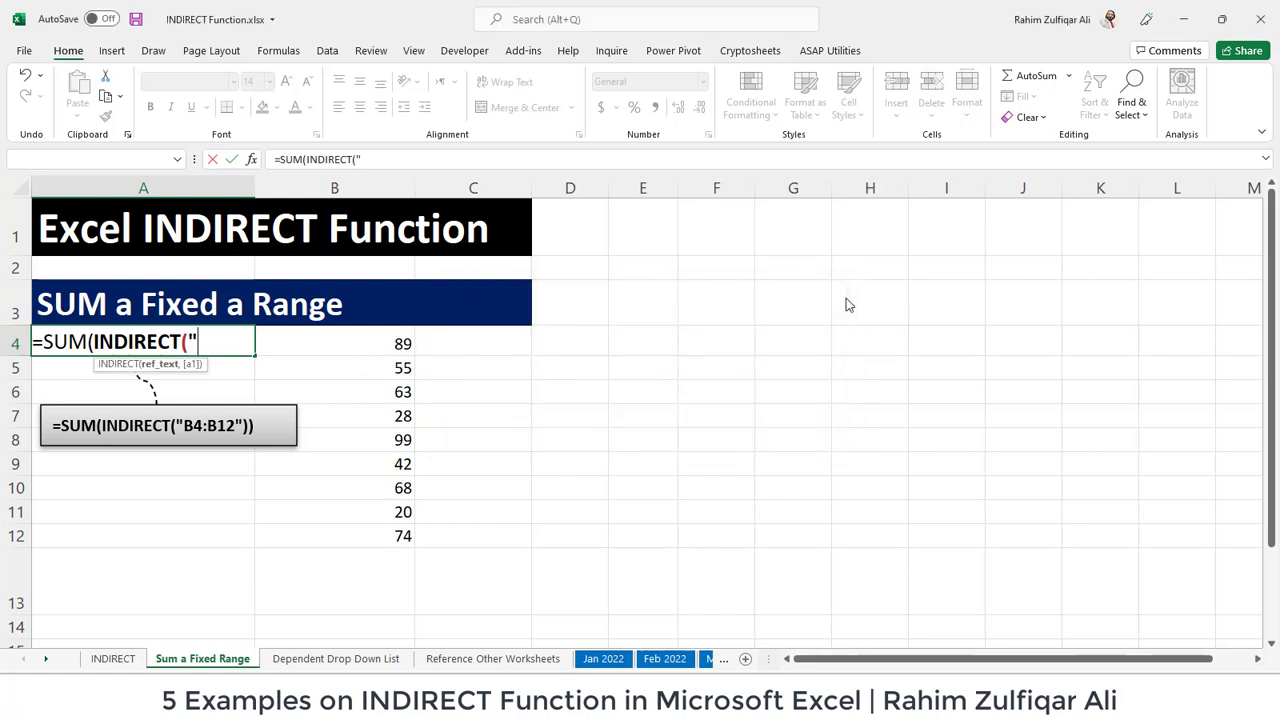
type("b4:b12")
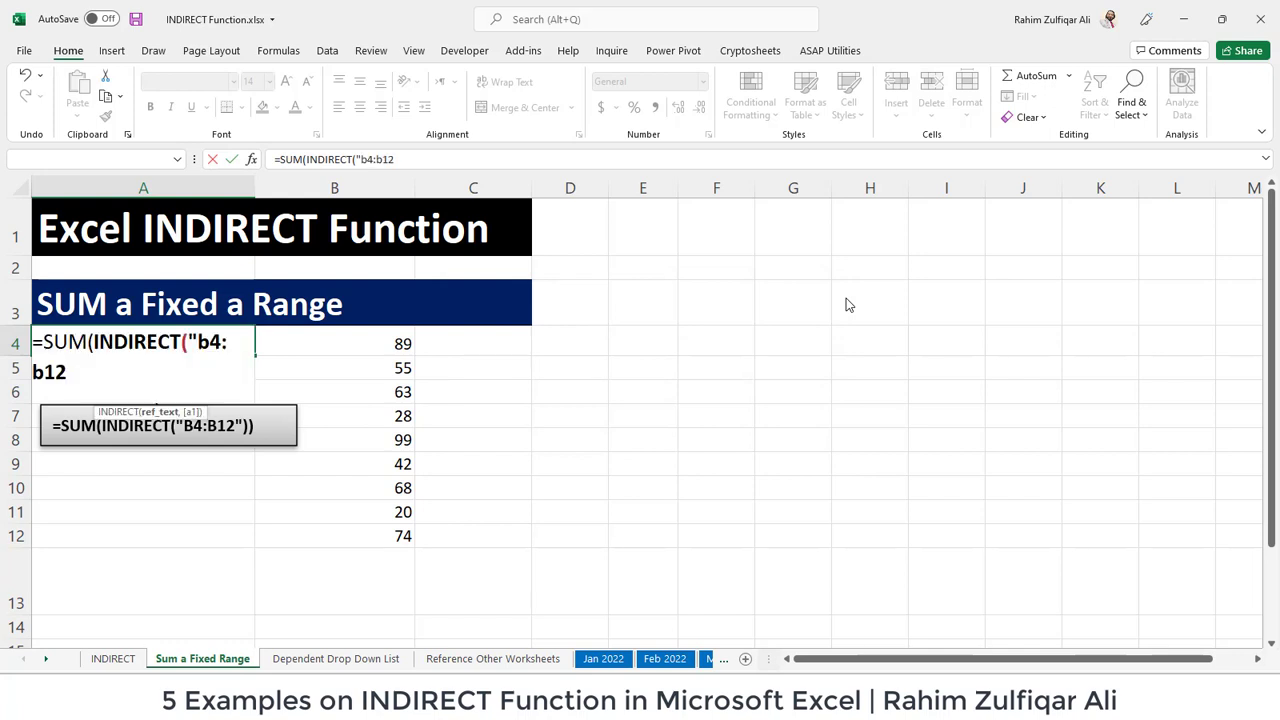
type("\")")
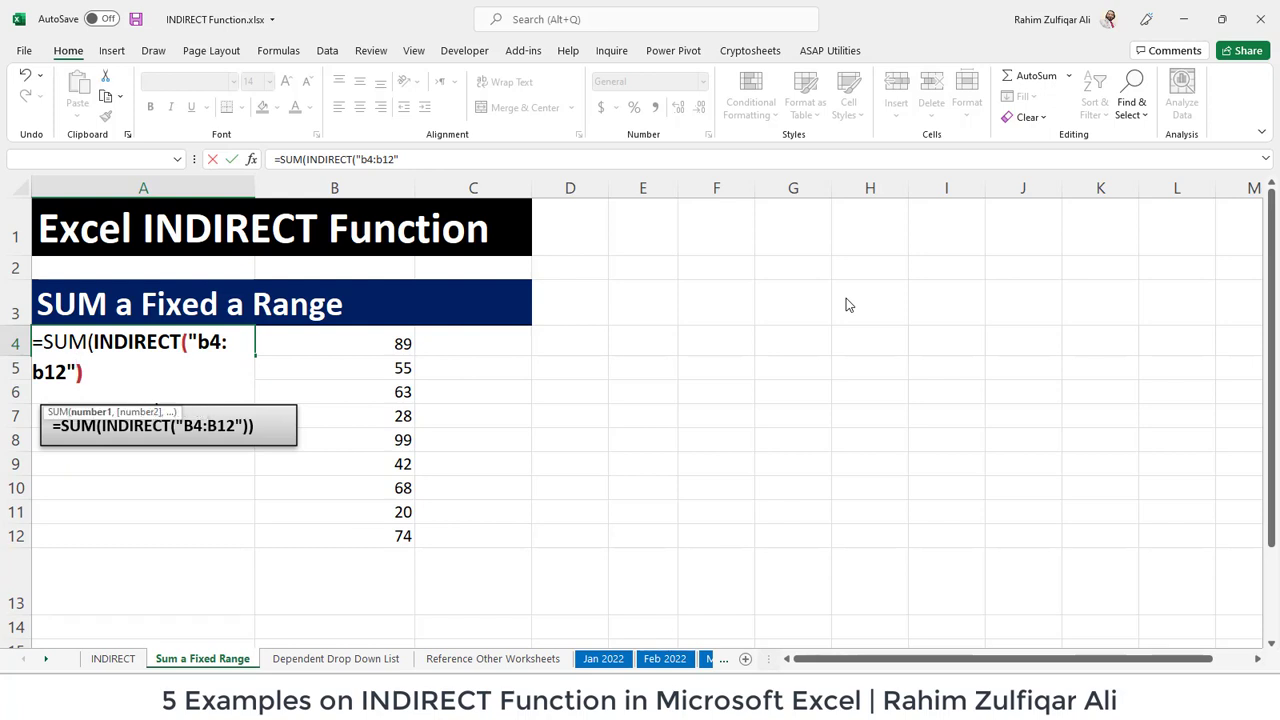
key("Return")
key("Return")
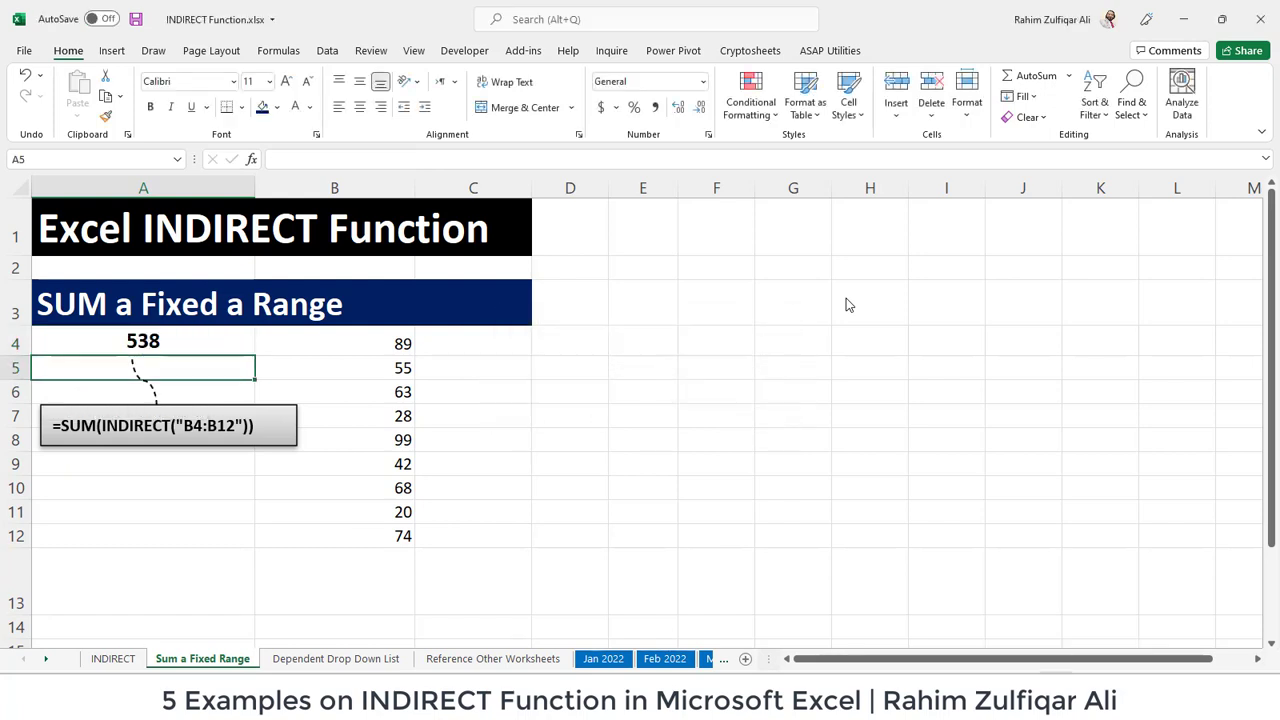
Review the SUM and INDIRECT formula in A4 without changing it
key("Up")
key("F2")
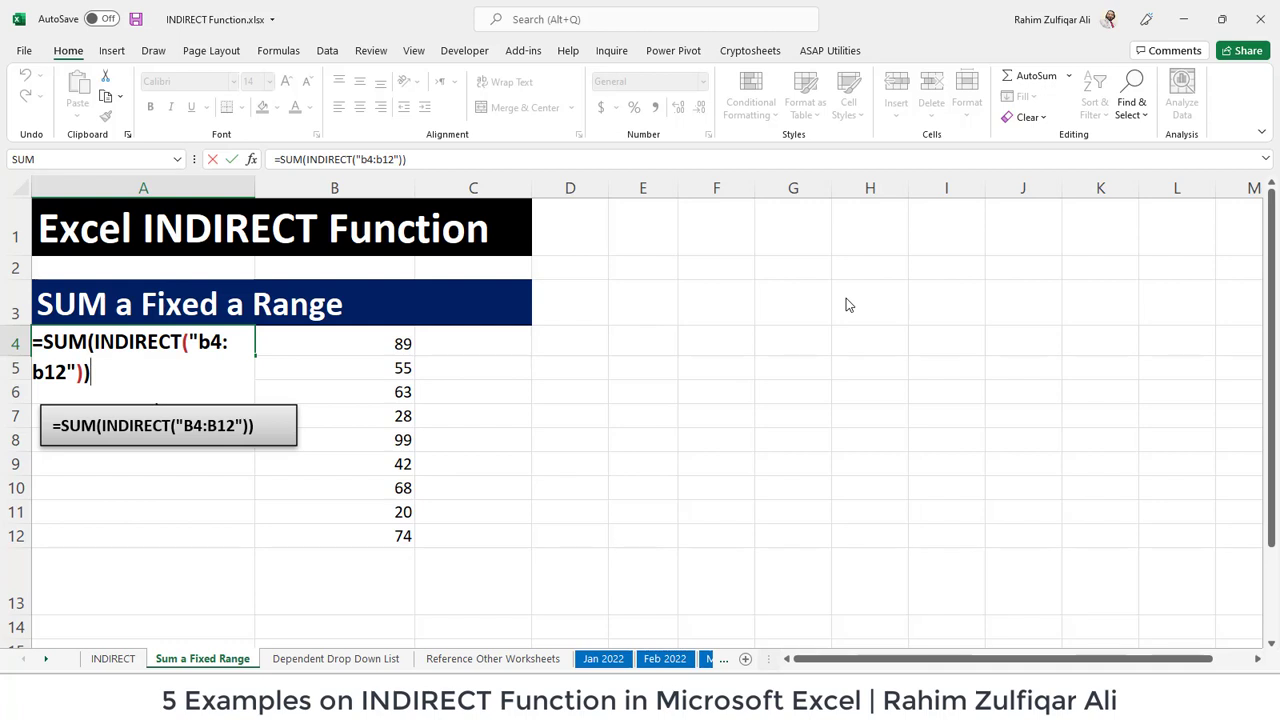
key("Escape")
Insert a new sheet row at row 9 and enter 100 in cell B9
key("Right")
key("Down")
key("Down")
key("Down")
key("Down")
key("Down")
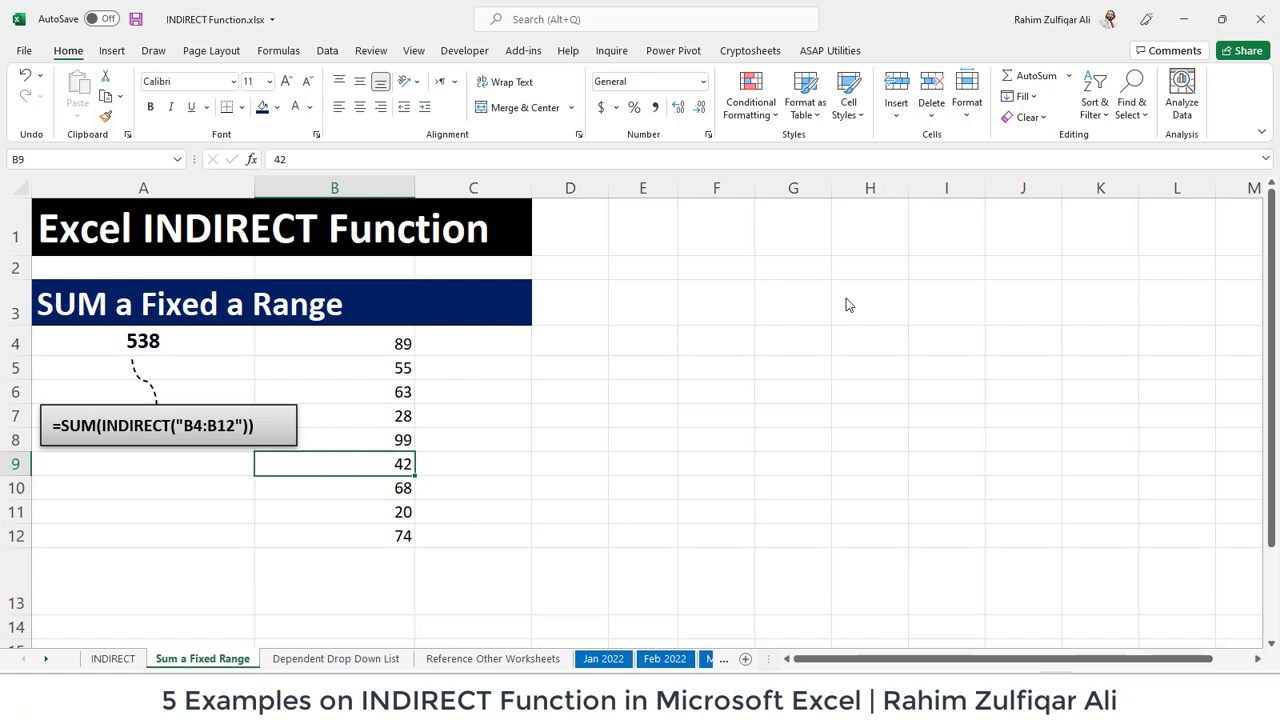
key("alt+i")
type("r100")
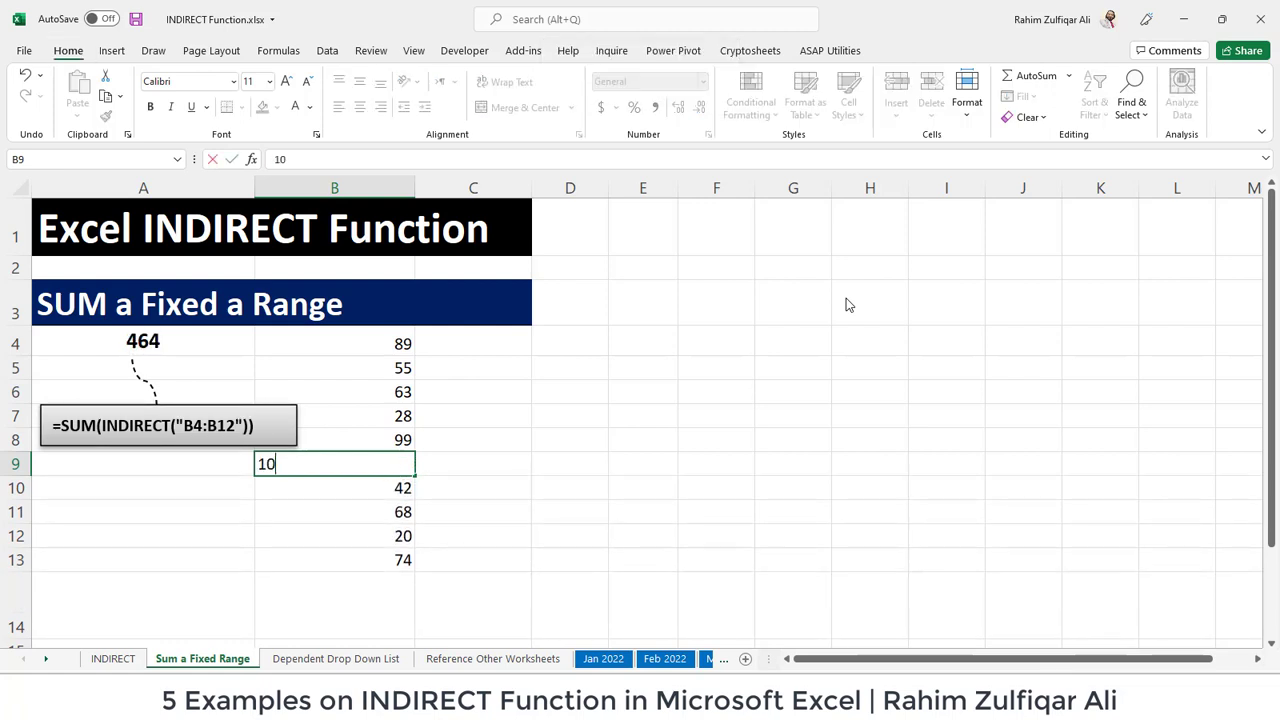
key("Return")
Check the quoted range in the A4 INDIRECT formula after the row insertion, leaving the formula unchanged
key("Up")
key("Up")
key("Up")
key("Up")
key("Up")
key("Up")
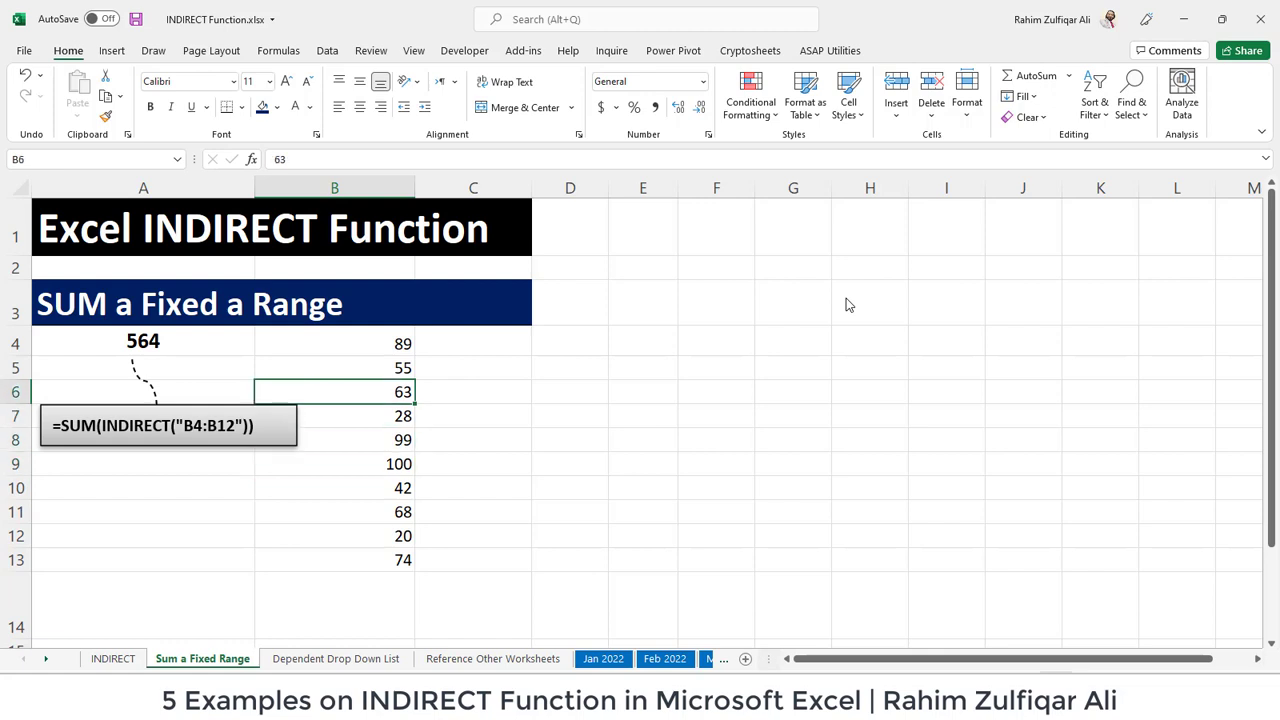
key("Left")
key("F2")
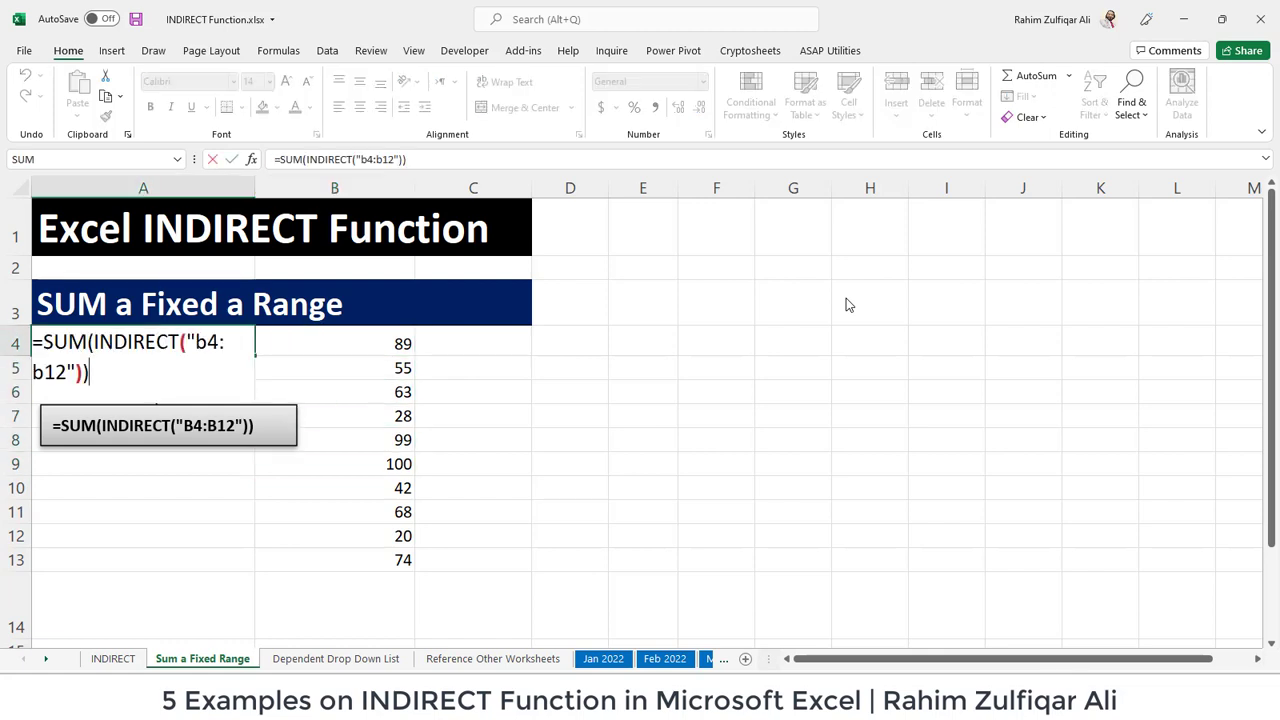
key("Tab")
Select B4:B12 to compare the fixed range with the values summed in A4
key("shift+Down")
key("shift+Down")
key("shift+Down")
key("shift+Down")
key("shift+Down")
key("shift+Down")
key("shift+Down")
key("shift+Down")
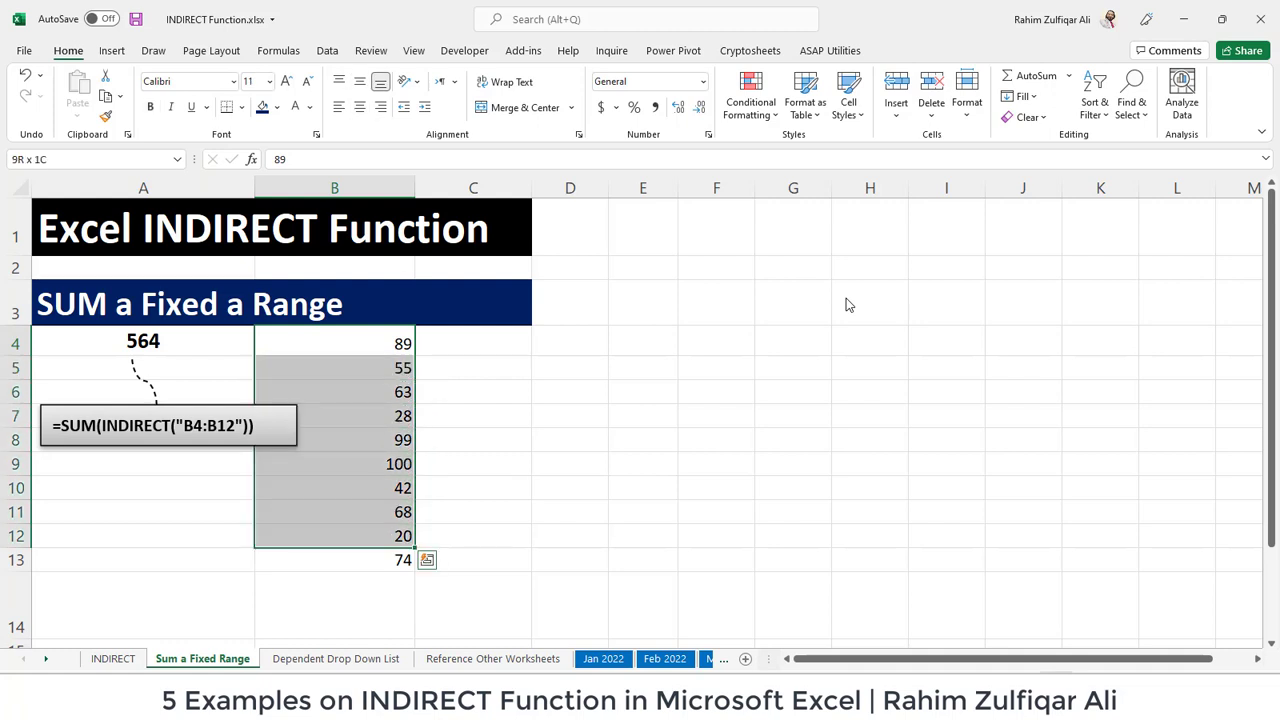
Switch to the Dependent Drop Down List sheet and examine the Fruits list in D4:D9 and the Vegetables list in E4:E9
key("Left")
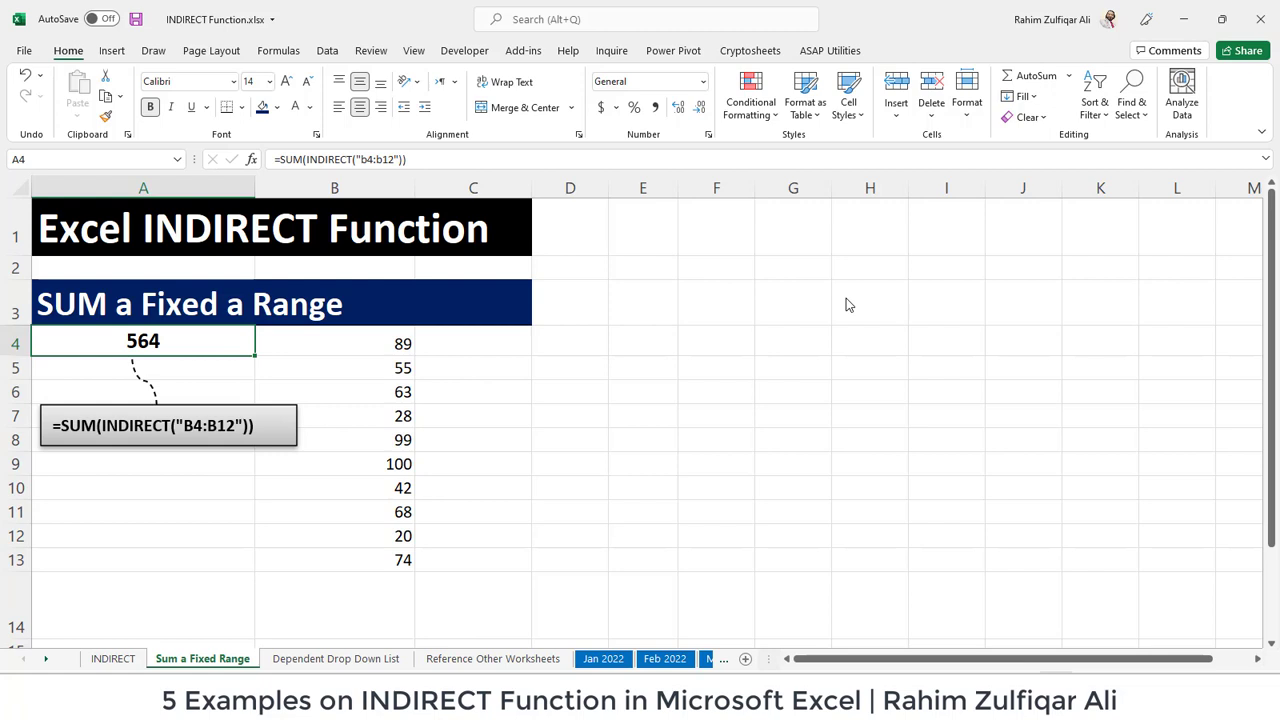
key("ctrl+Page_Down")
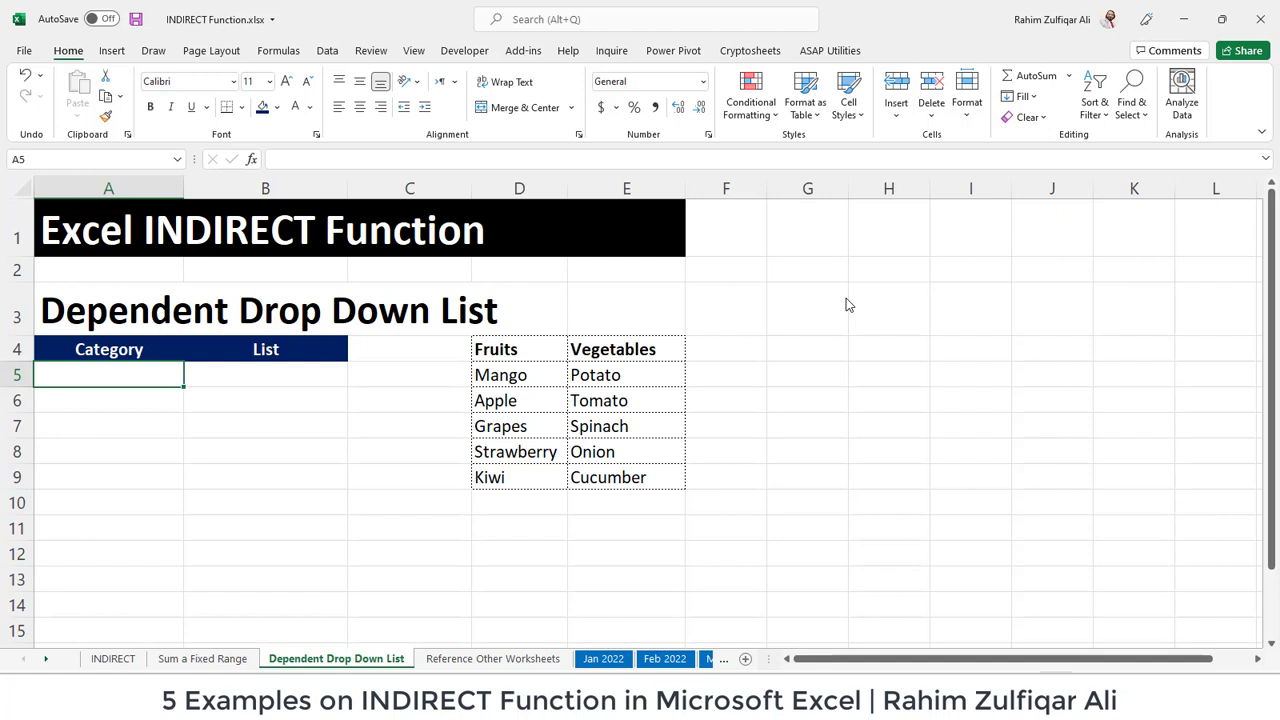
key("Right")
key("Right")
key("Right")
key("Right")
key("Up")
key("Left")
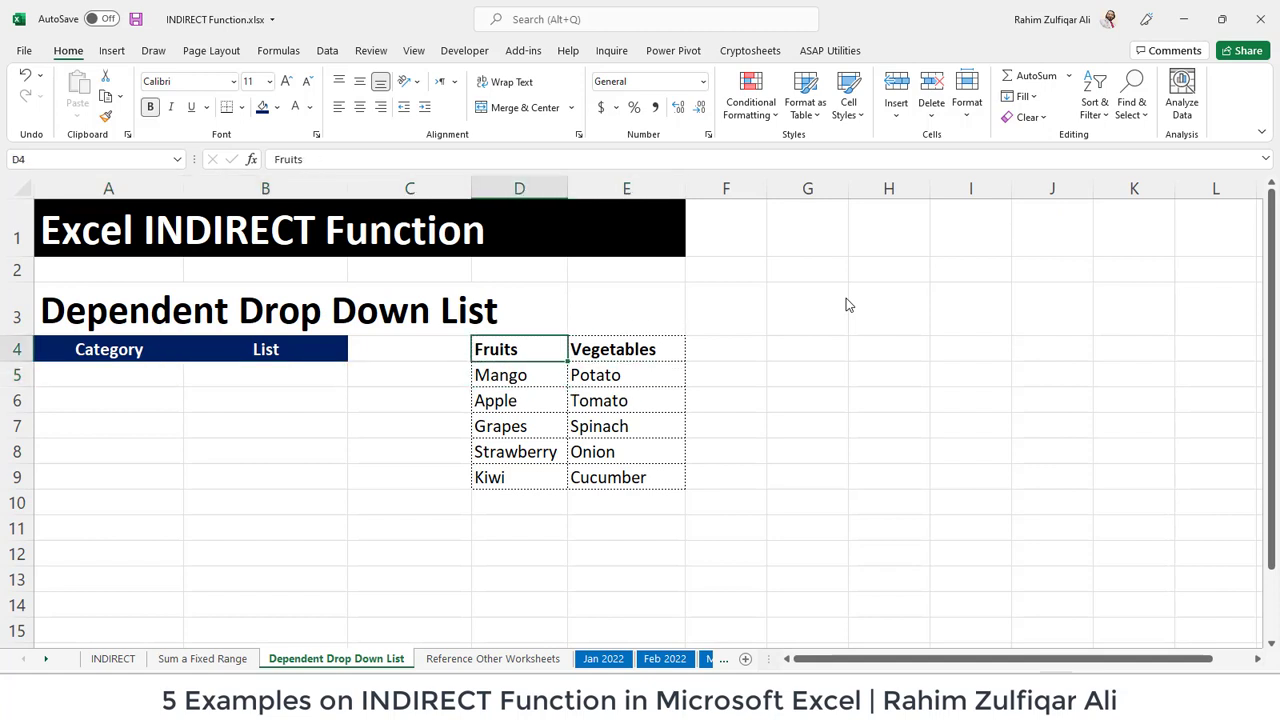
key("ctrl+shift+Down")
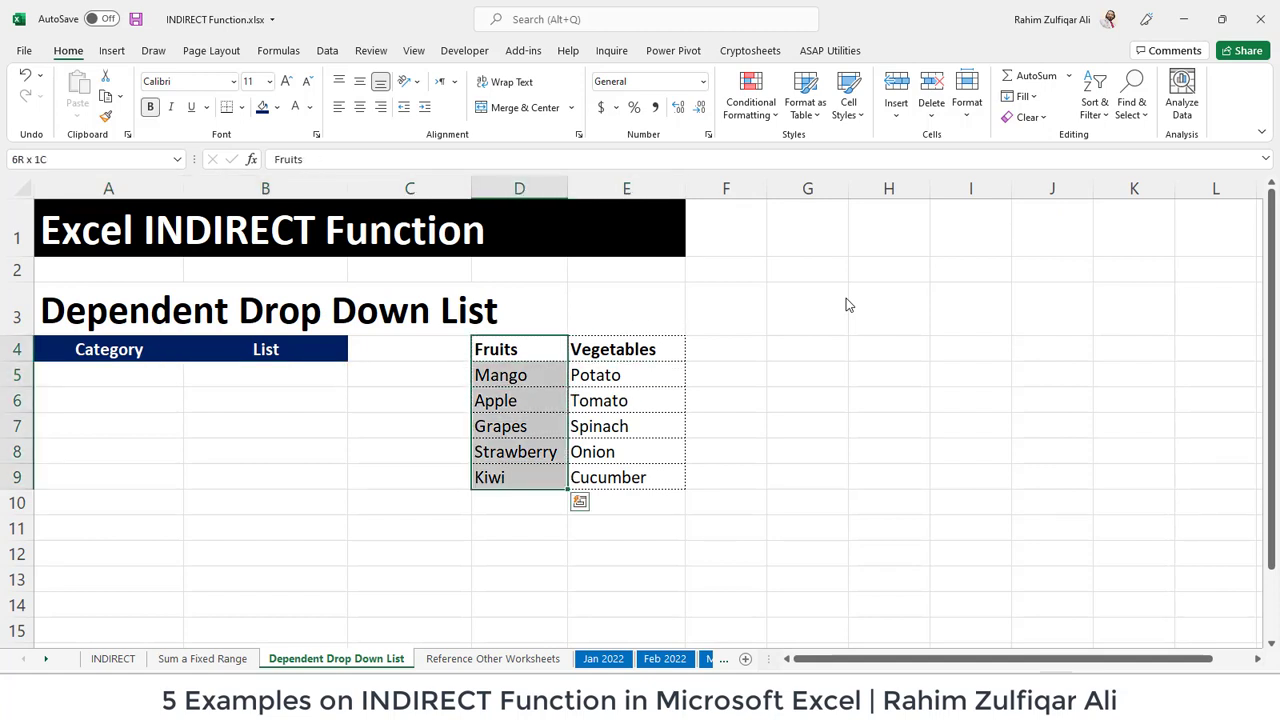
key("Right")
key("ctrl+shift+Down")
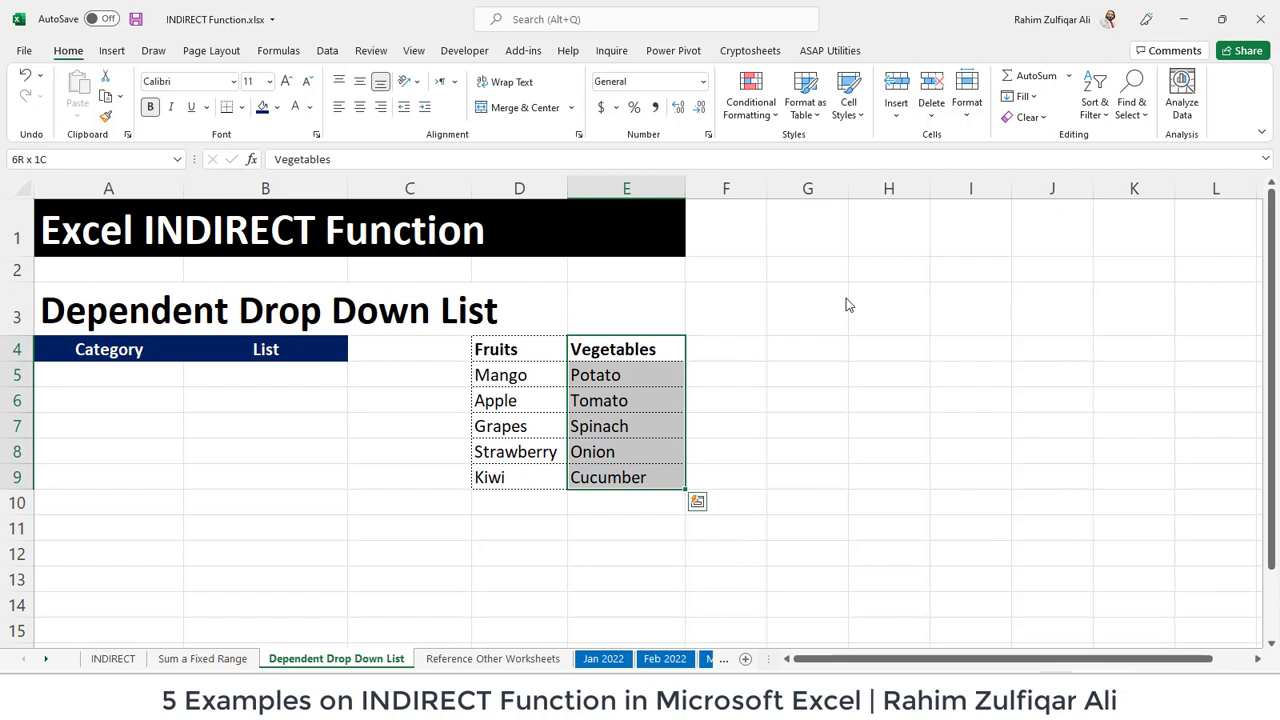
Look over the input cells A5 under Category and B5 under List
key("Left")
key("Left")
key("Left")
key("Left")
key("Down")
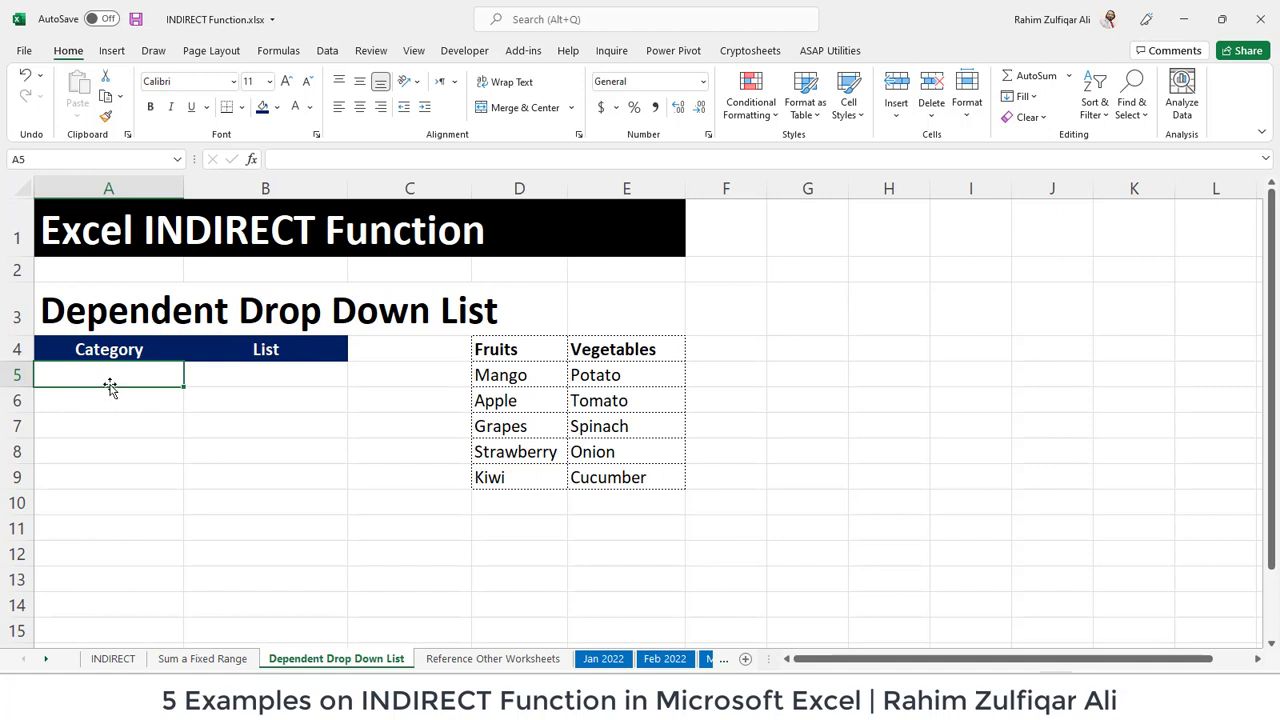
left_click(247, 371)
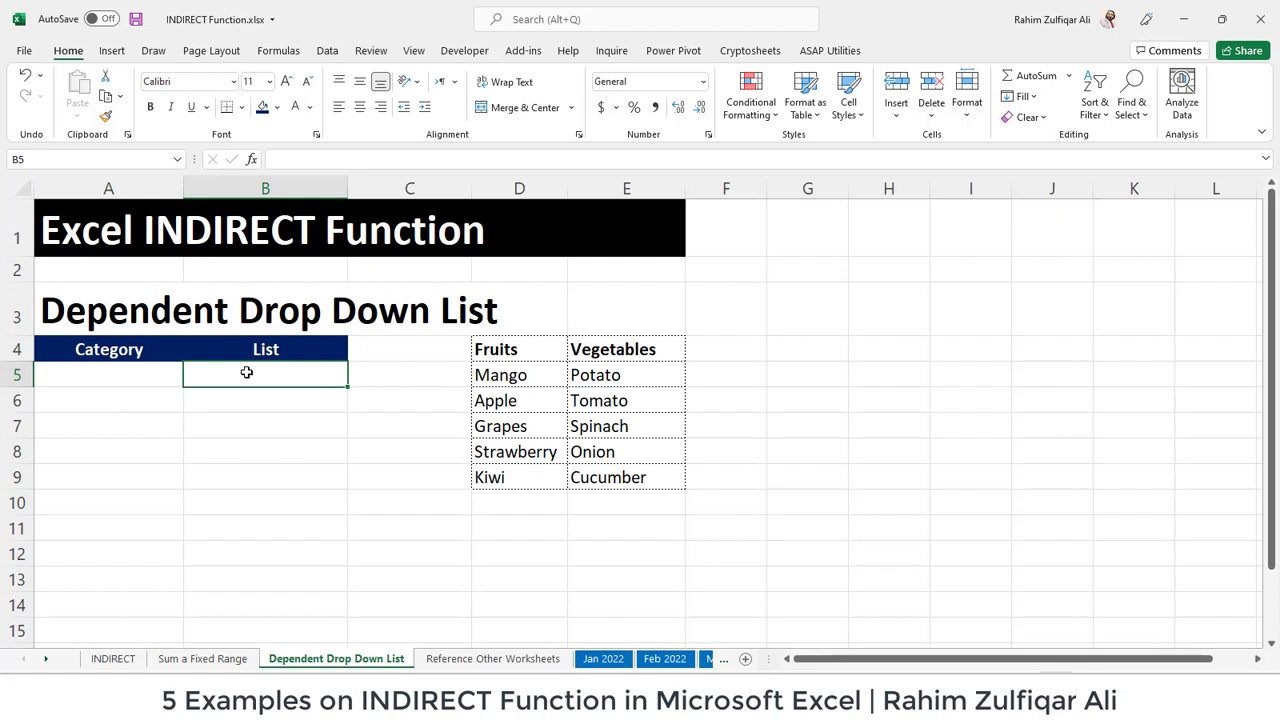
left_click(159, 379)
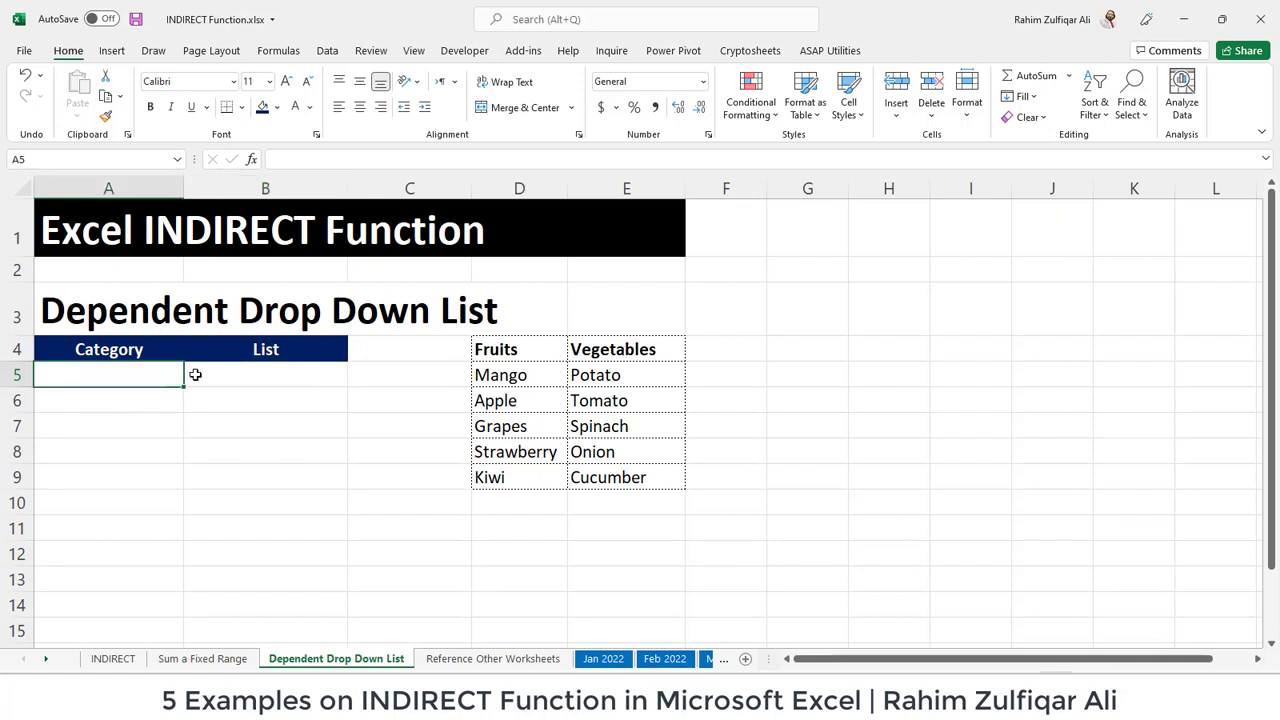
left_click(195, 375)
left_click(175, 378)
Create named ranges from the D4:E9 table using only its top row as the names
left_click_drag(510, 354, 640, 472)
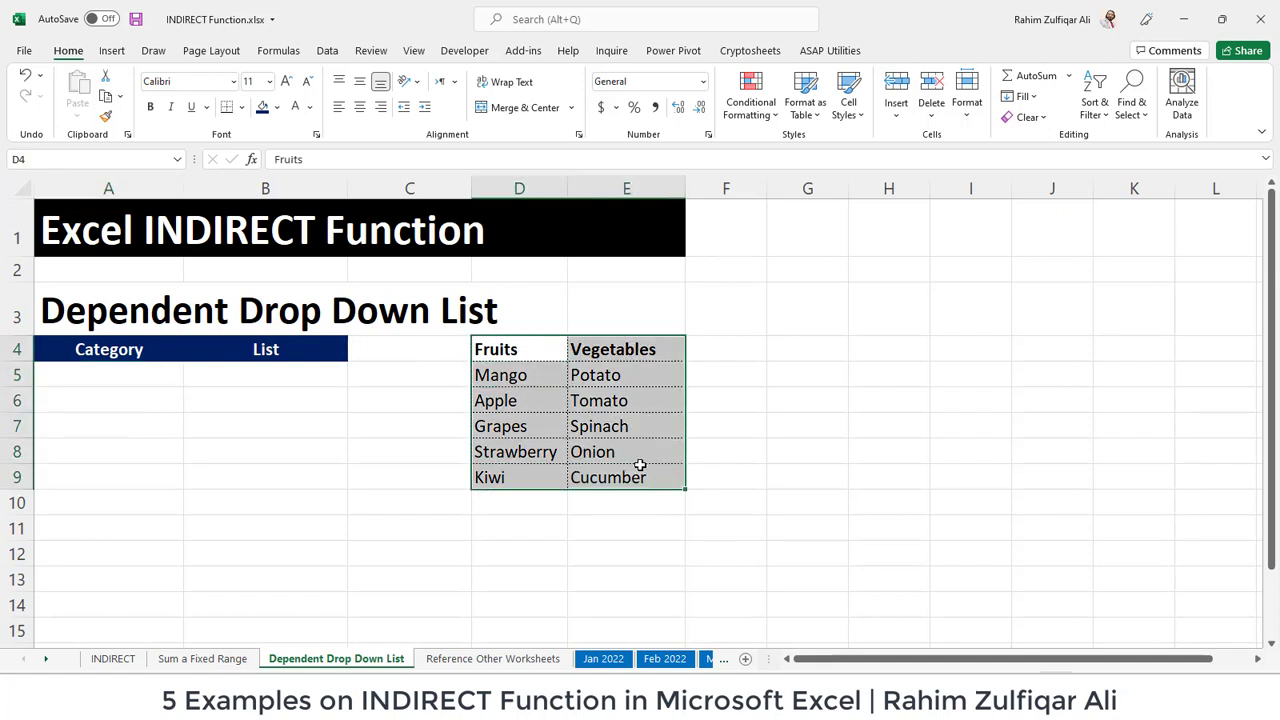
left_click(278, 50)
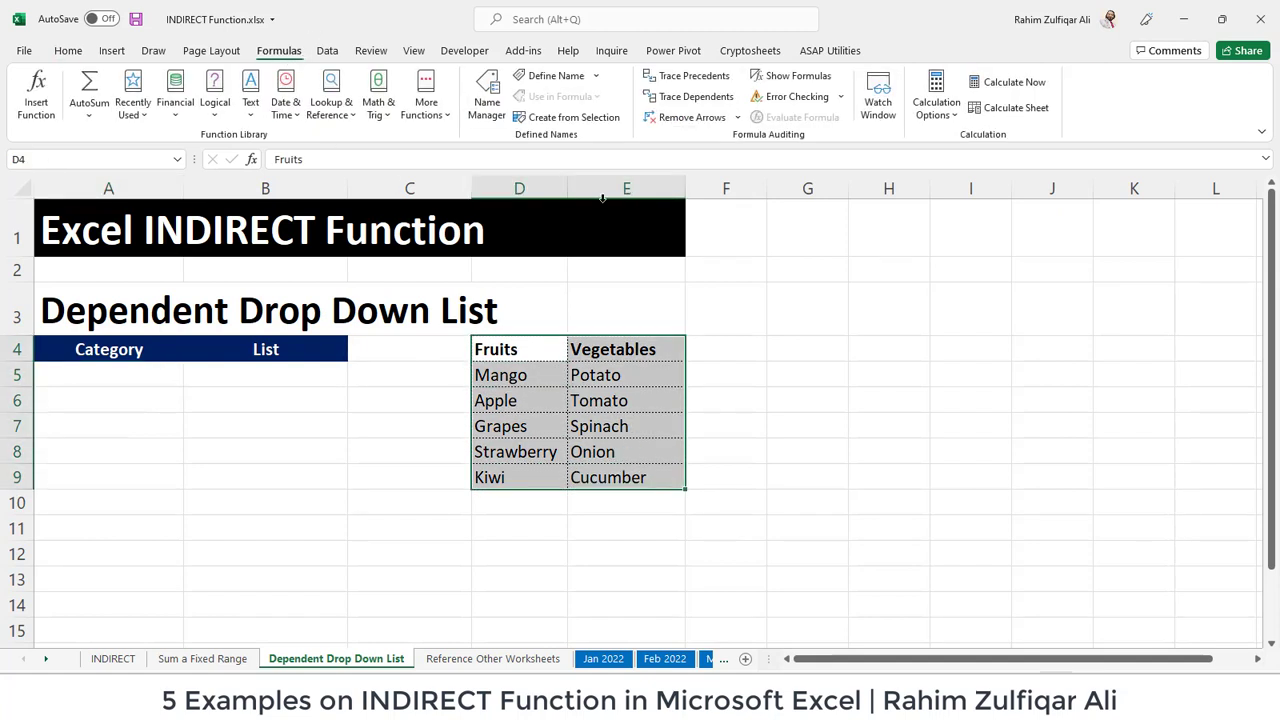
left_click(604, 127)
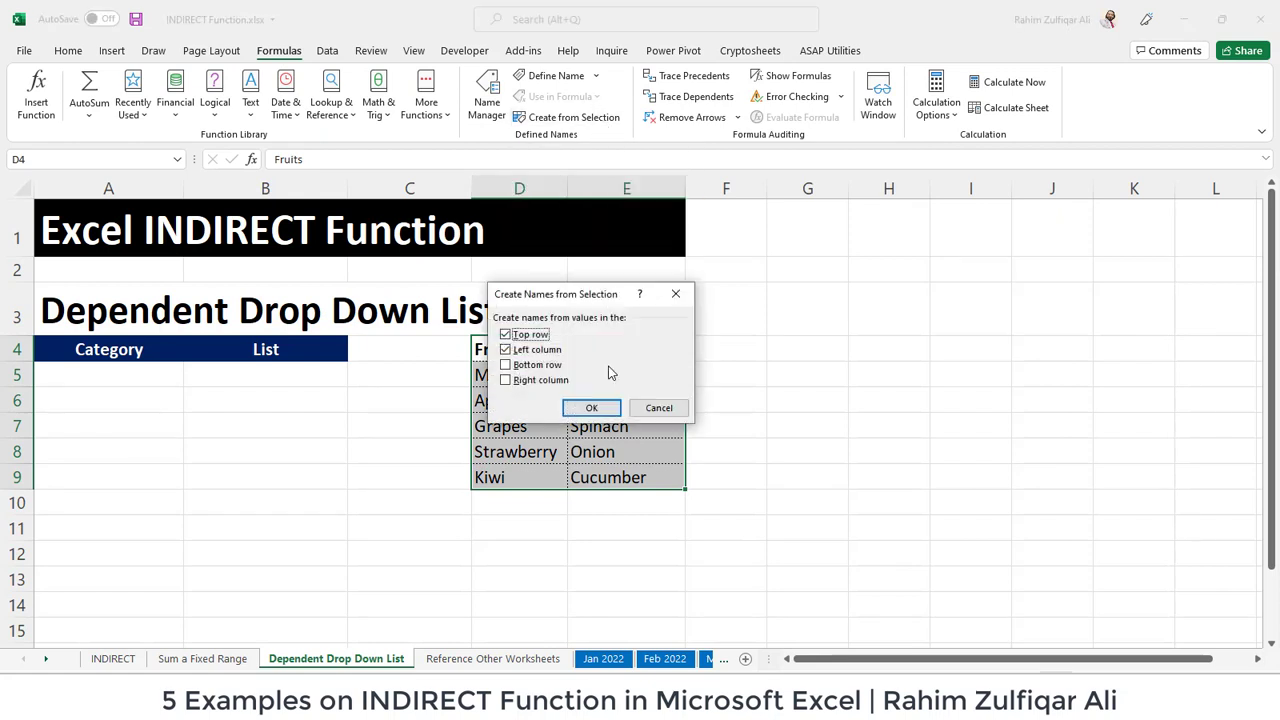
left_click(539, 345)
left_click_drag(523, 301, 703, 300)
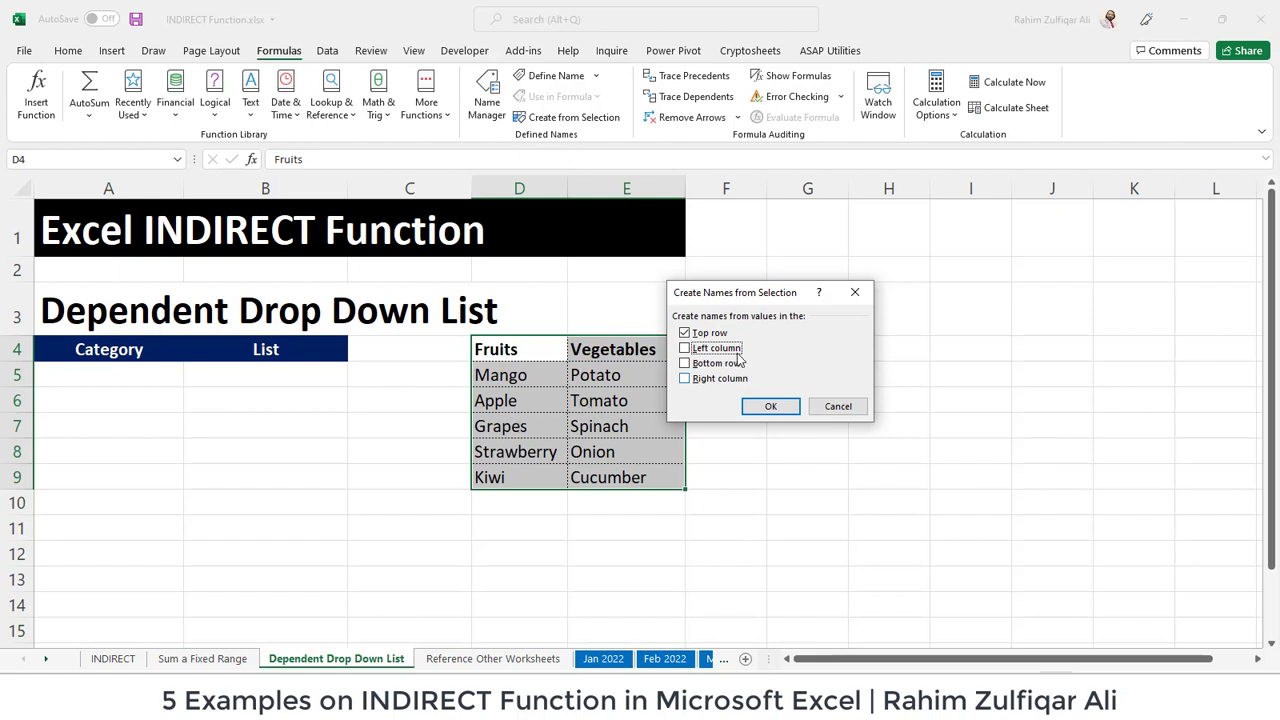
left_click(771, 406)
Review the Fruits and Vegetables named ranges in the Name Manager, checking the cells that Vegetables refers to
left_click(610, 370)
left_click(486, 95)
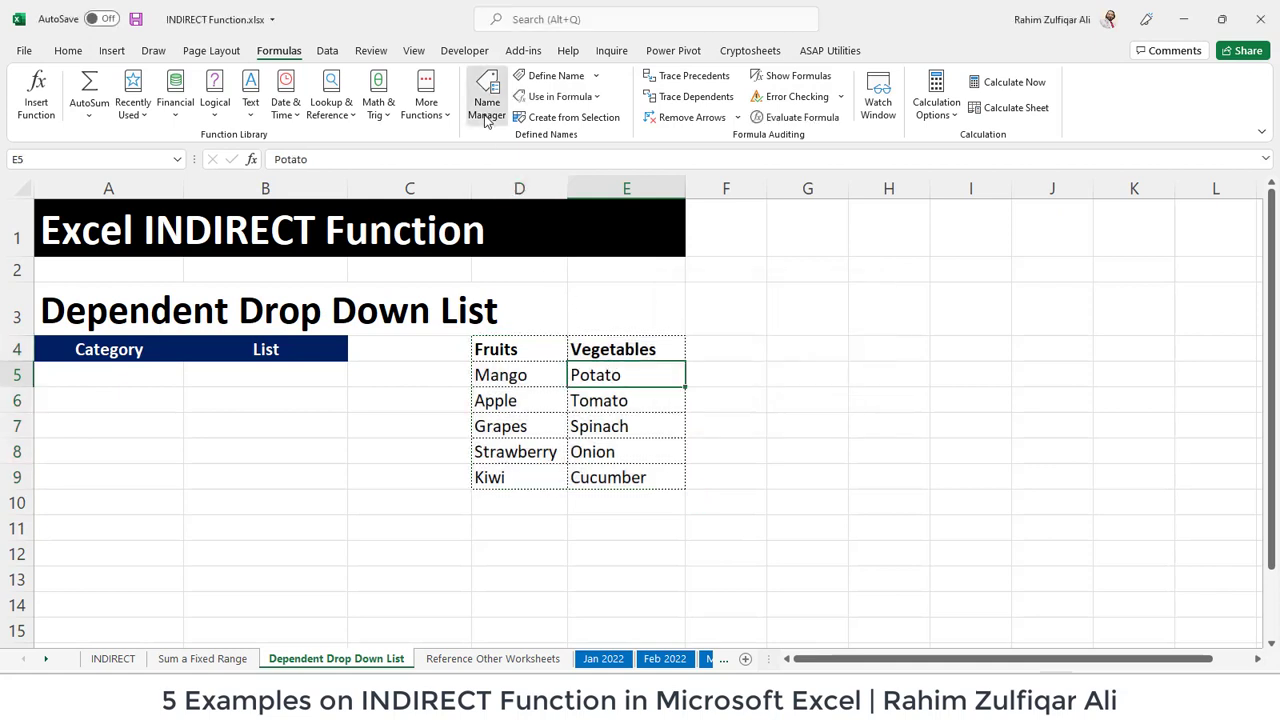
left_click(595, 273)
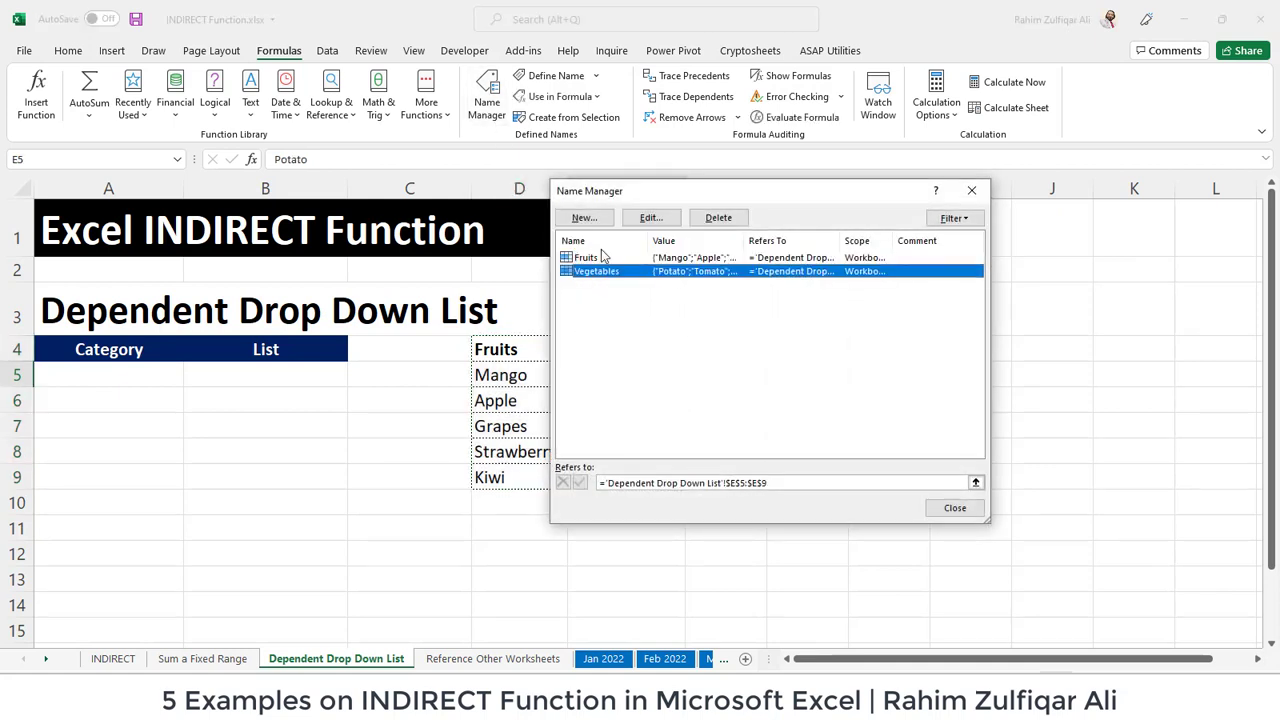
left_click(971, 190)
Add List data validation to cell A5 with the header cells =$D$4:$E$4 as its source
left_click(134, 371)
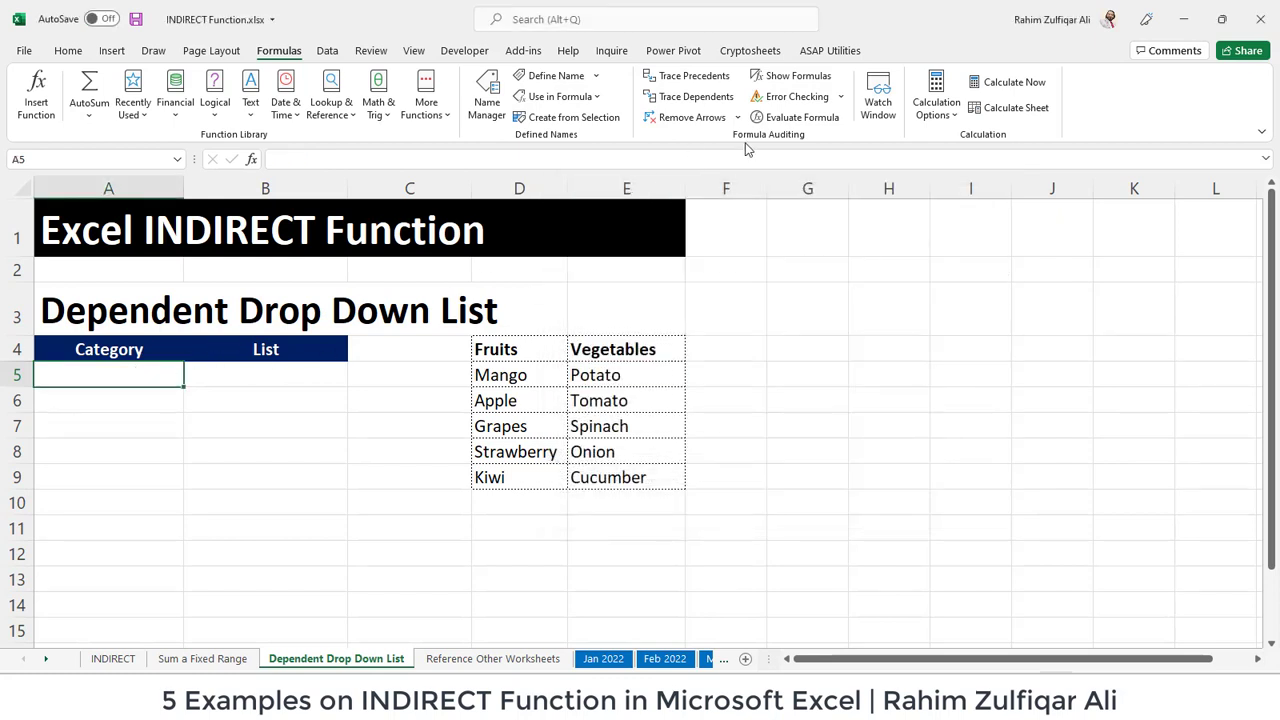
left_click(328, 52)
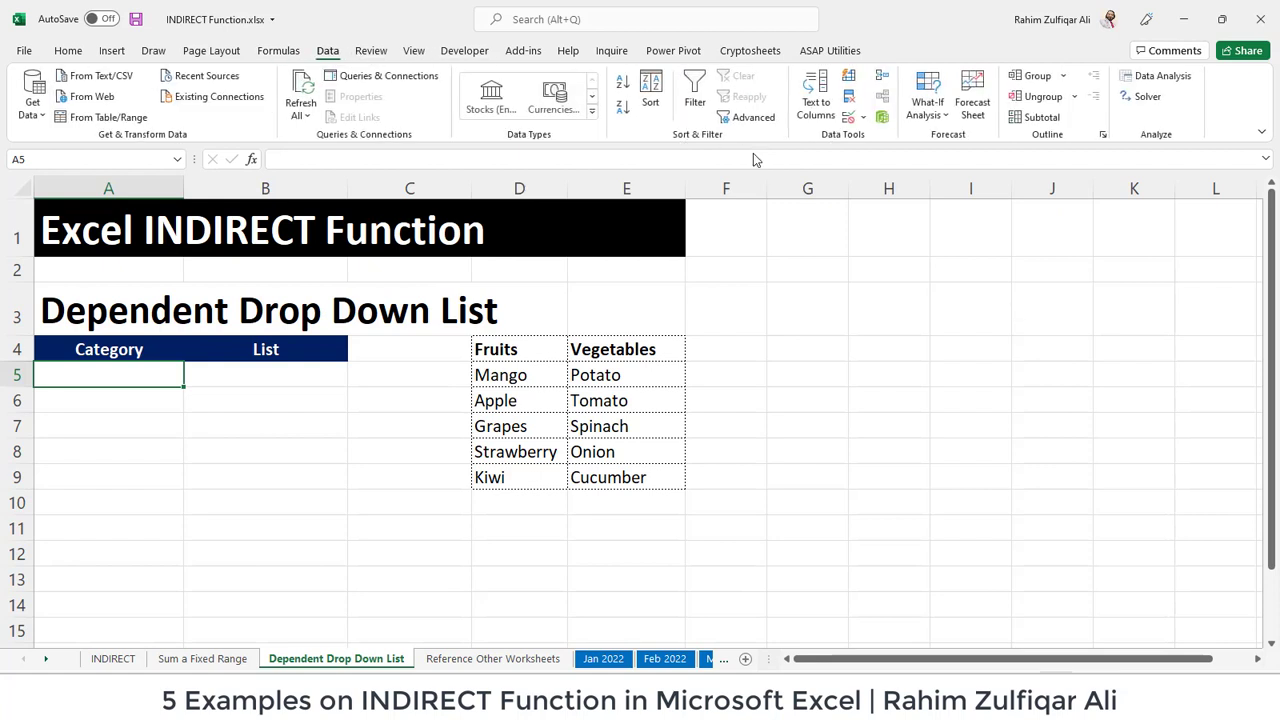
left_click(849, 122)
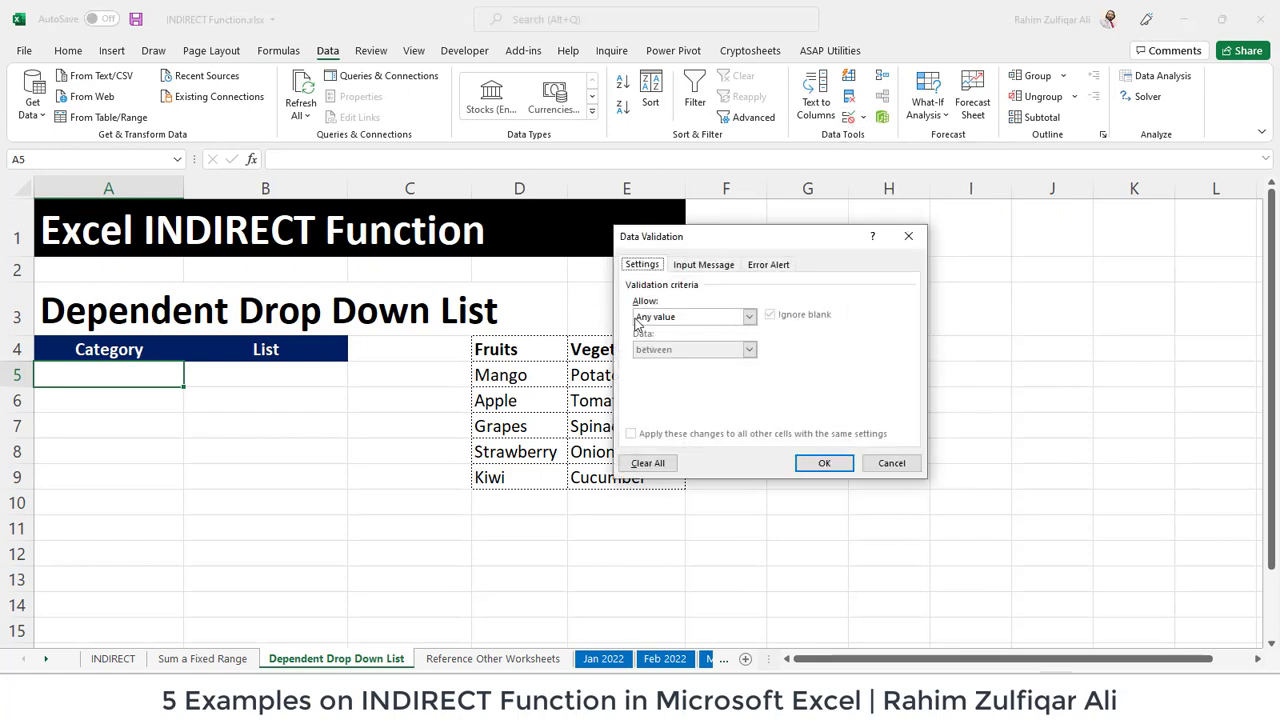
left_click(640, 318)
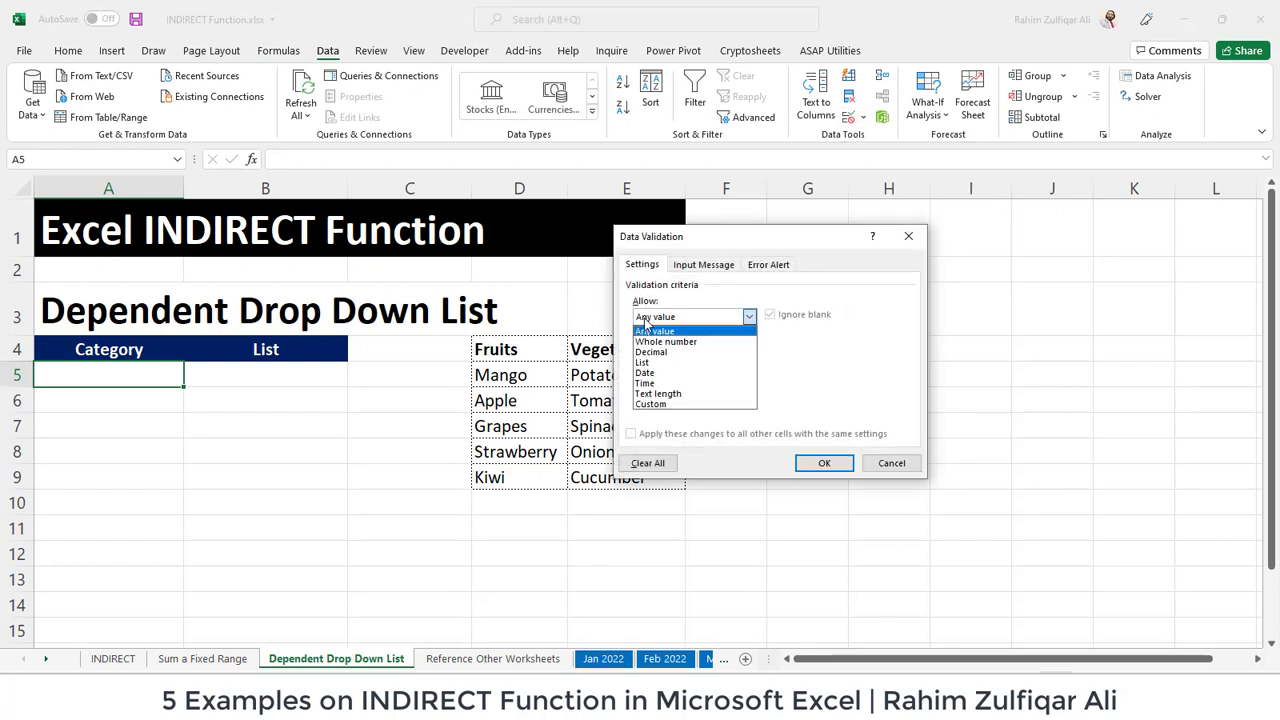
left_click(666, 363)
left_click(842, 382)
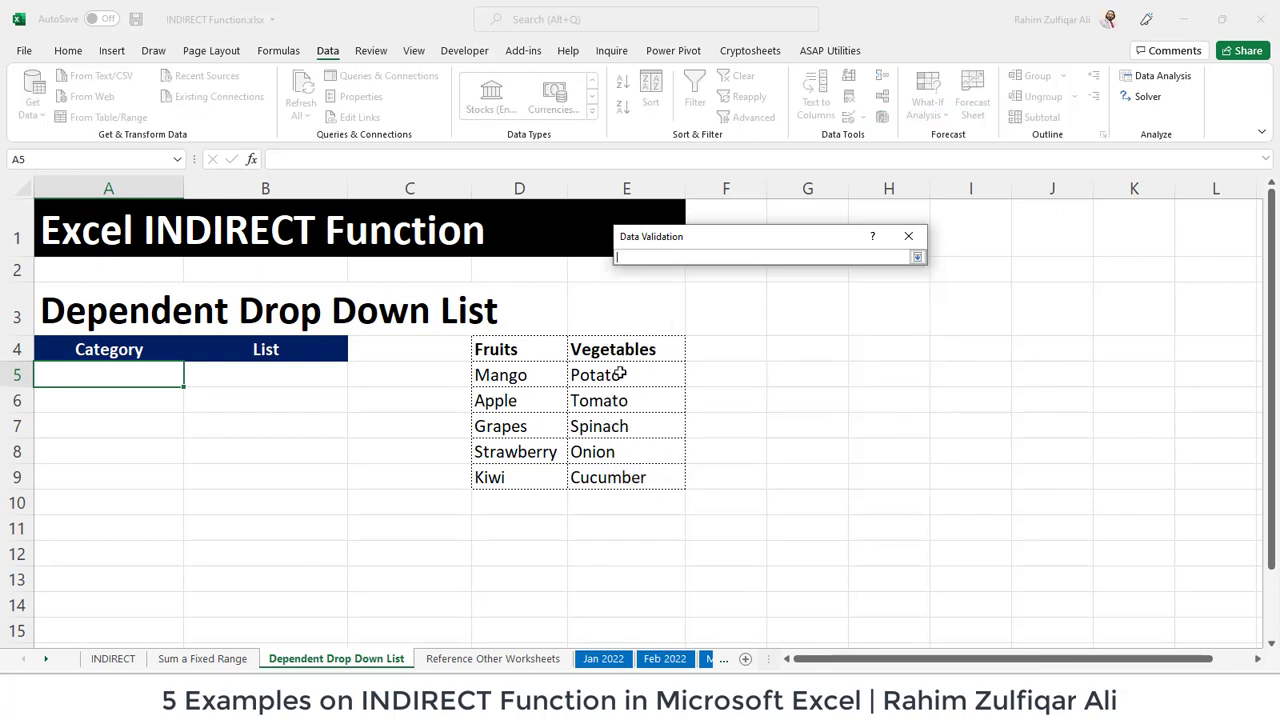
left_click_drag(537, 349, 613, 353)
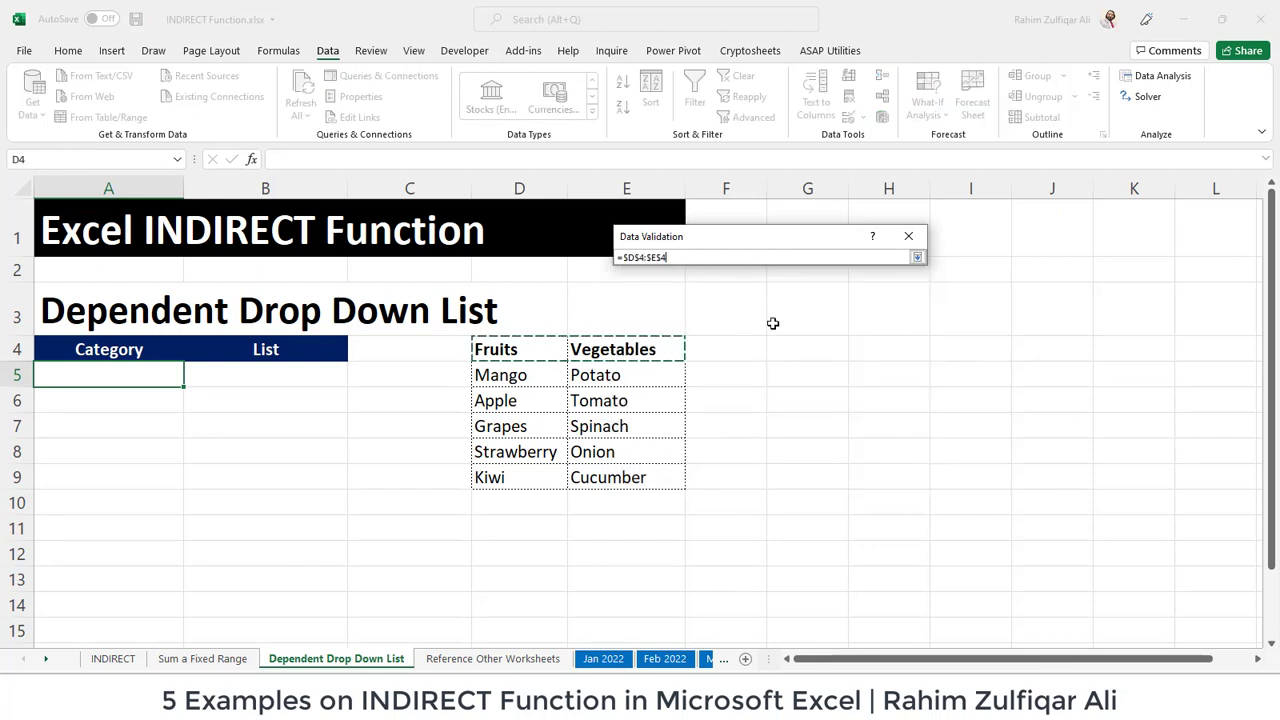
left_click(917, 258)
left_click(820, 466)
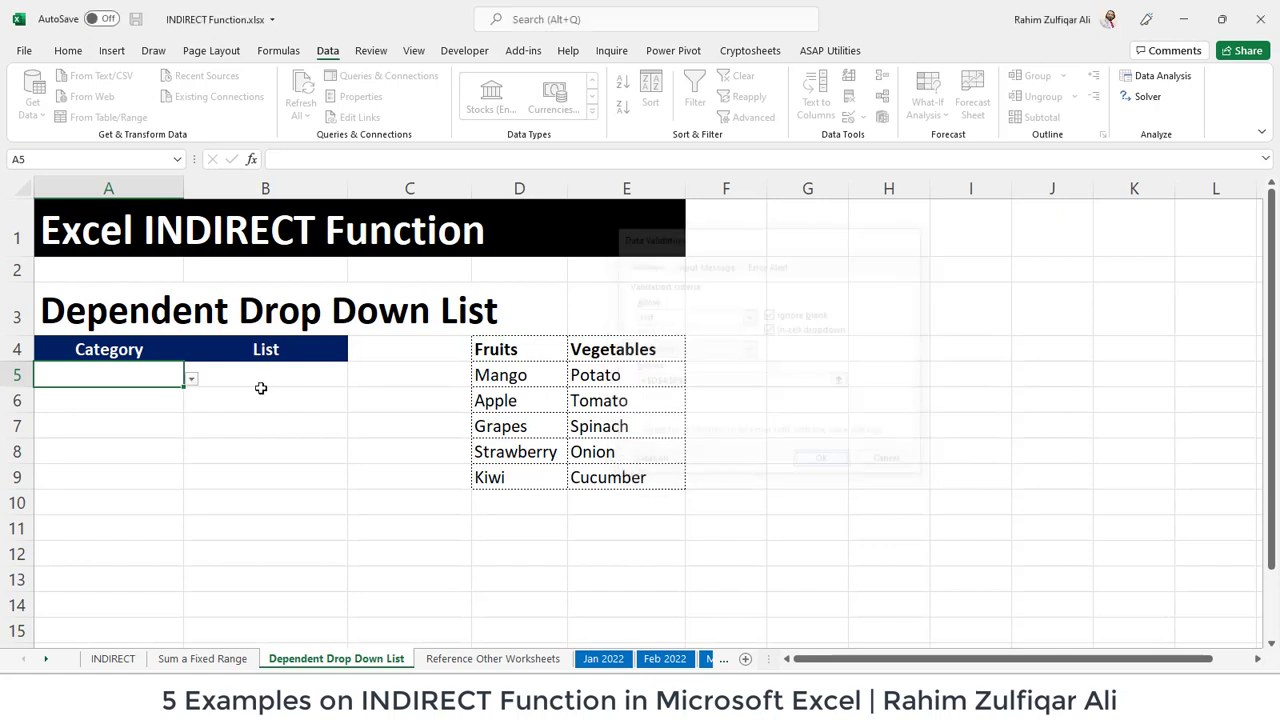
Test the category drop-down in A5 with Fruits and set it to Vegetables
left_click(190, 380)
left_click(118, 397)
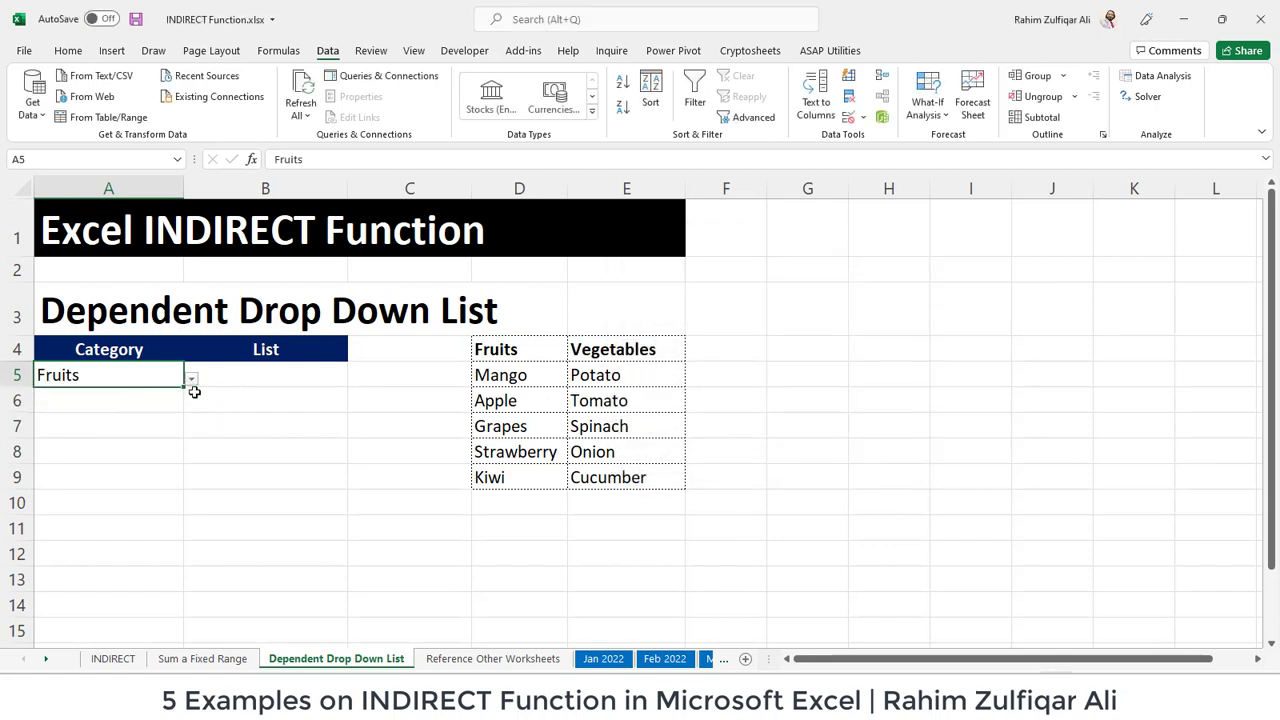
left_click(191, 380)
left_click(116, 416)
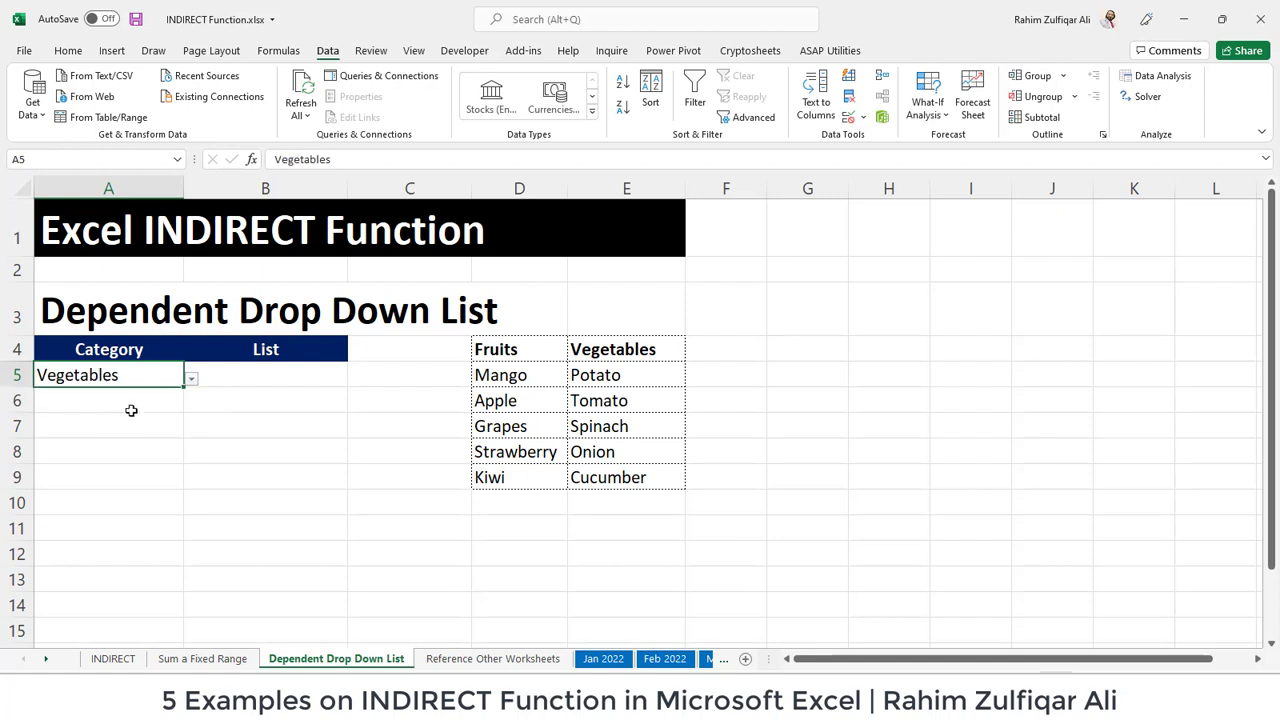
Add List data validation to cell B5 with =INDIRECT($A$5) as its source
left_click(279, 373)
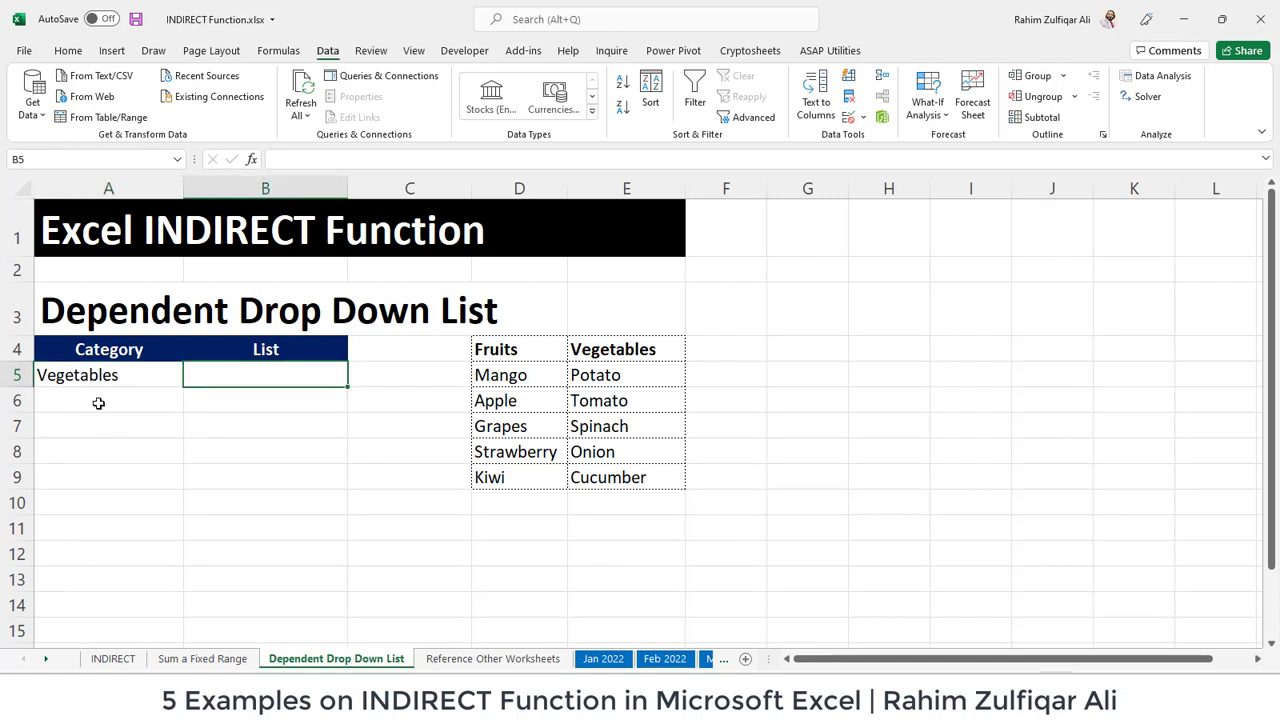
left_click(91, 373)
left_click(250, 372)
left_click(853, 120)
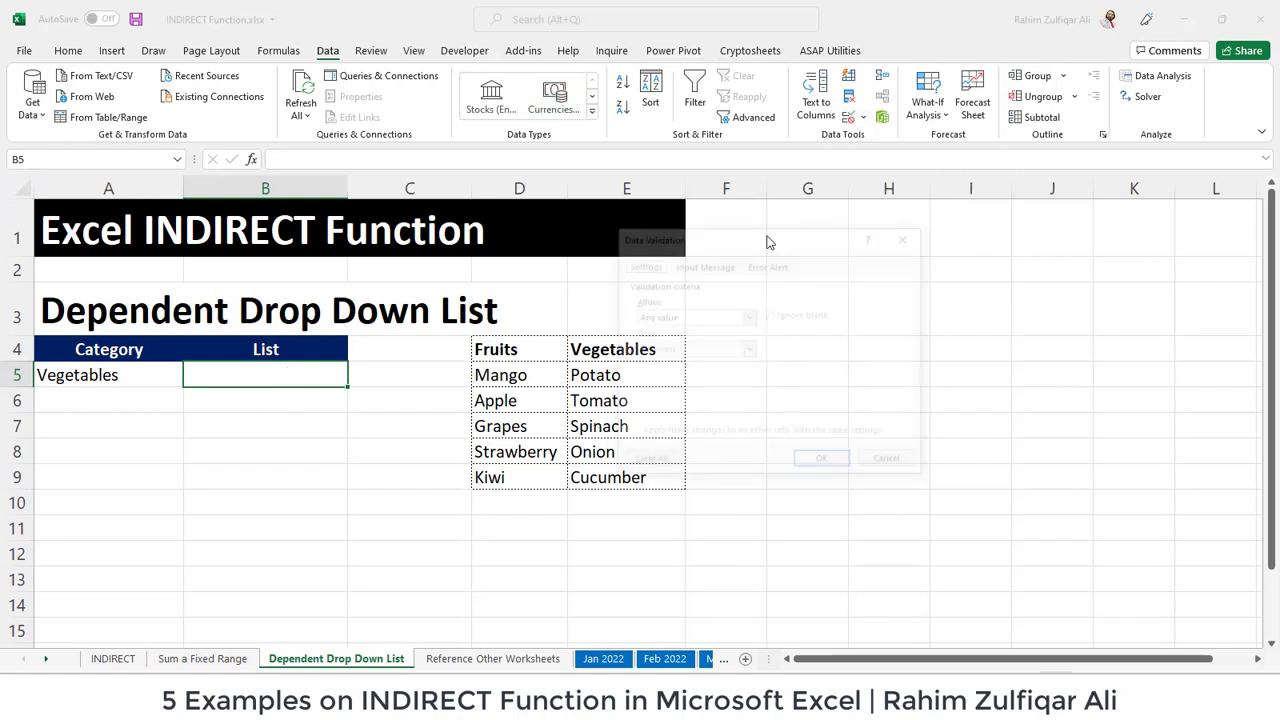
left_click(667, 318)
left_click(667, 362)
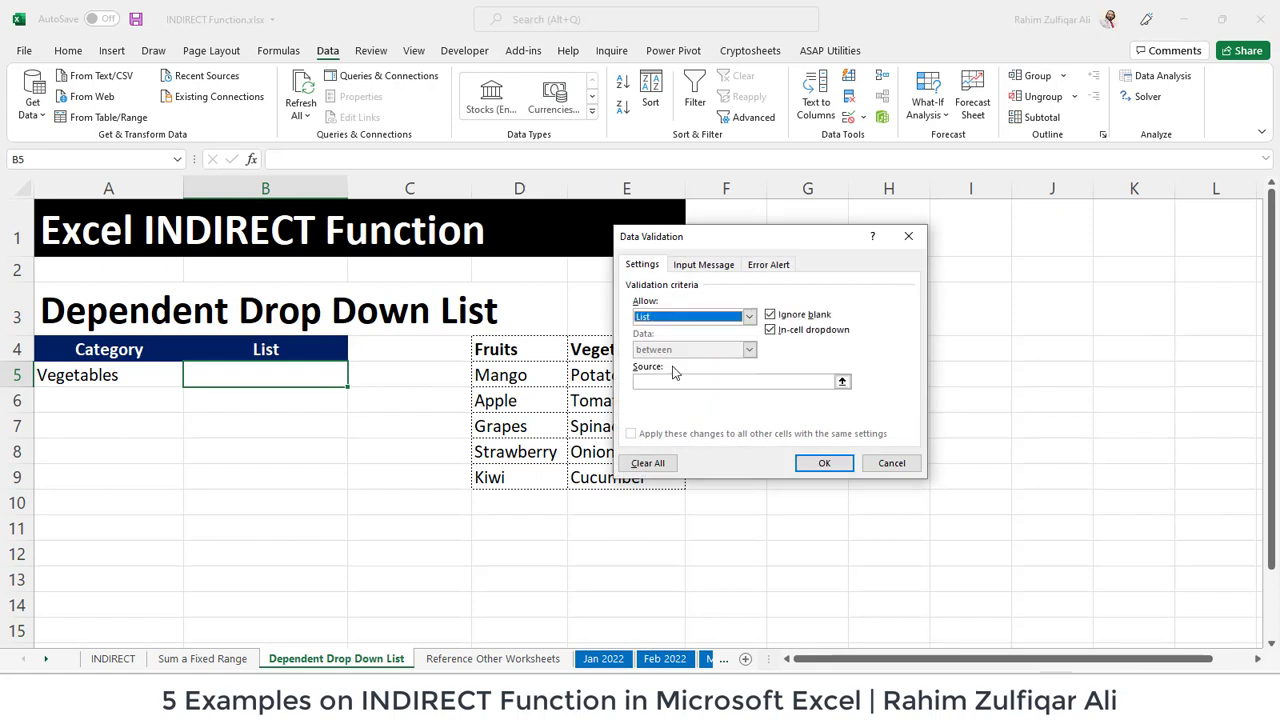
left_click(685, 382)
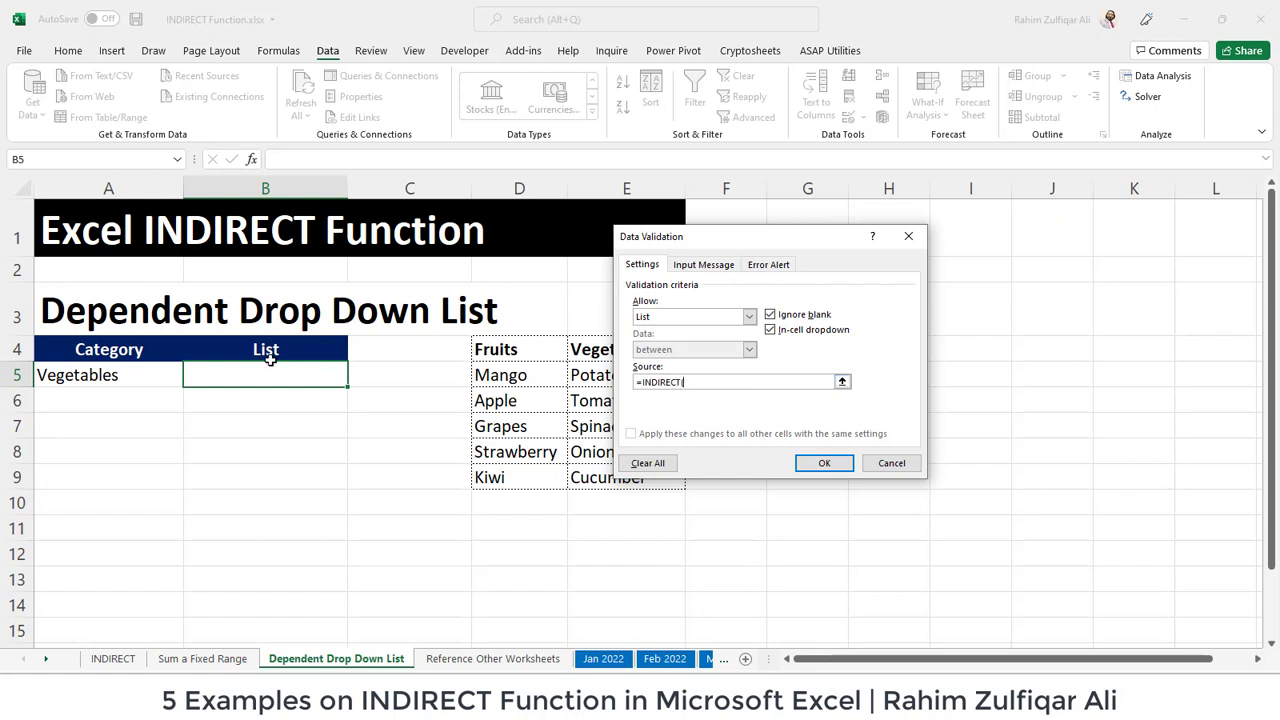
left_click(157, 377)
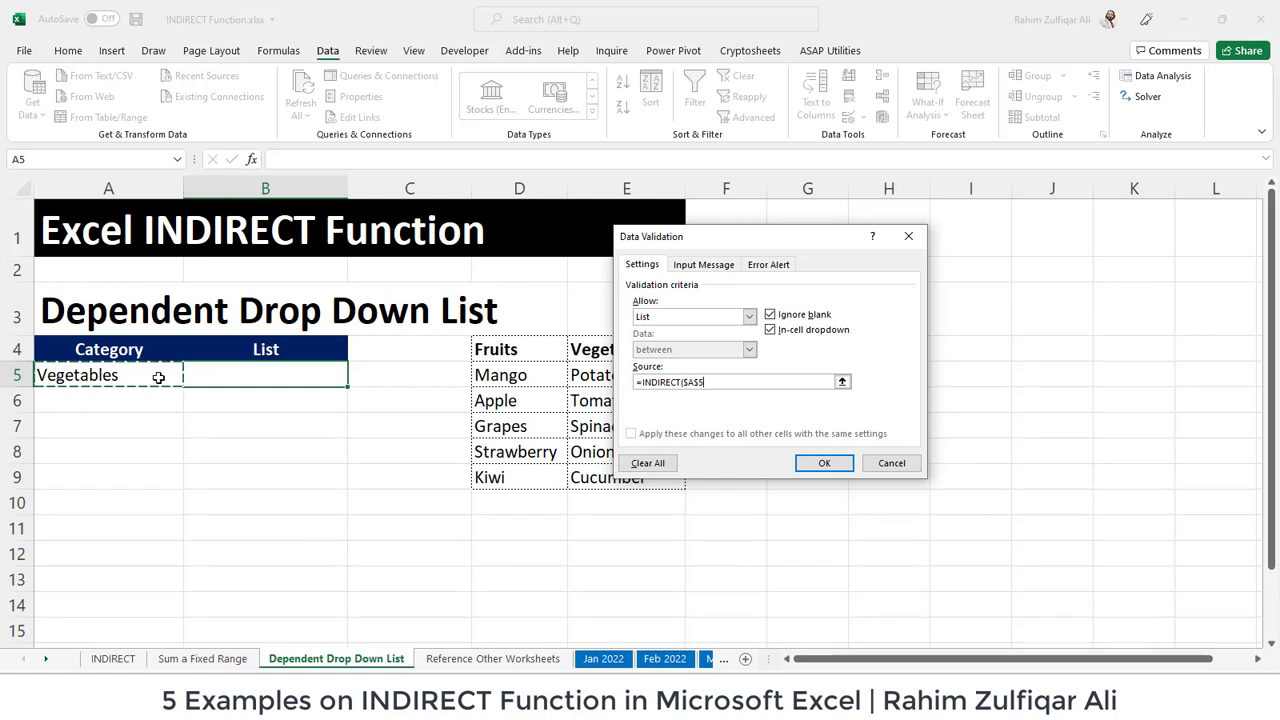
type(")")
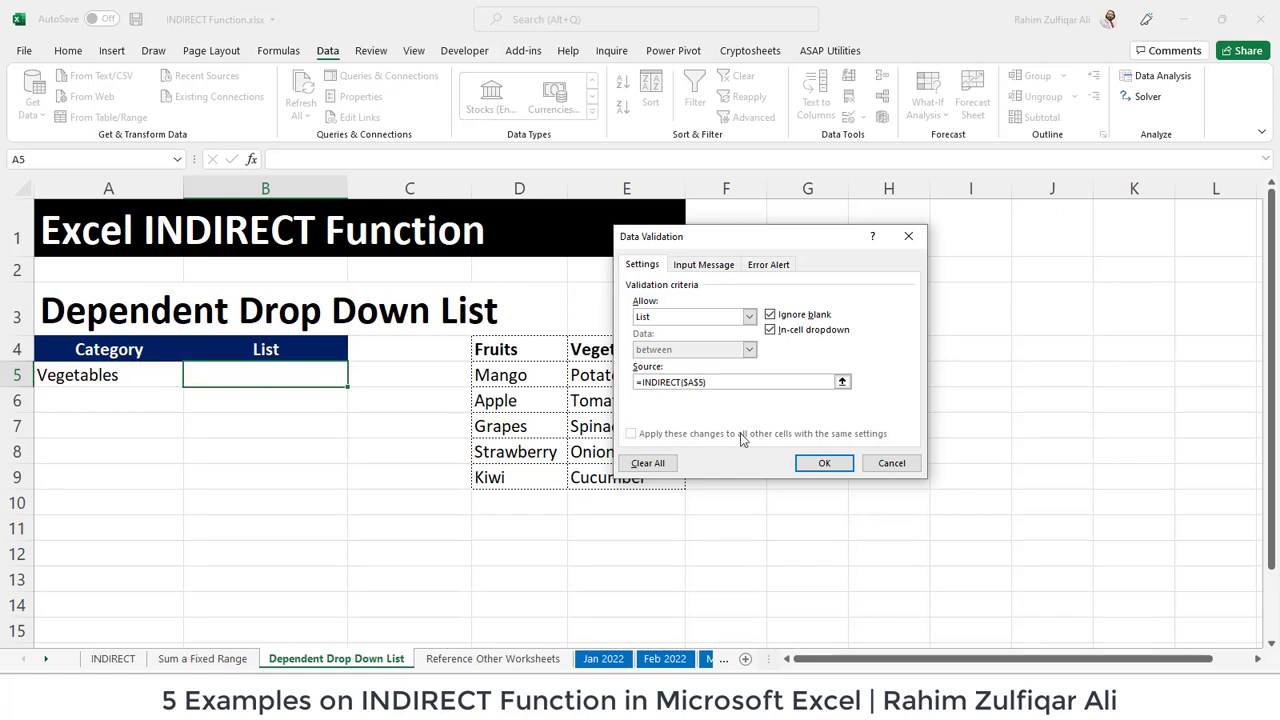
left_click(820, 463)
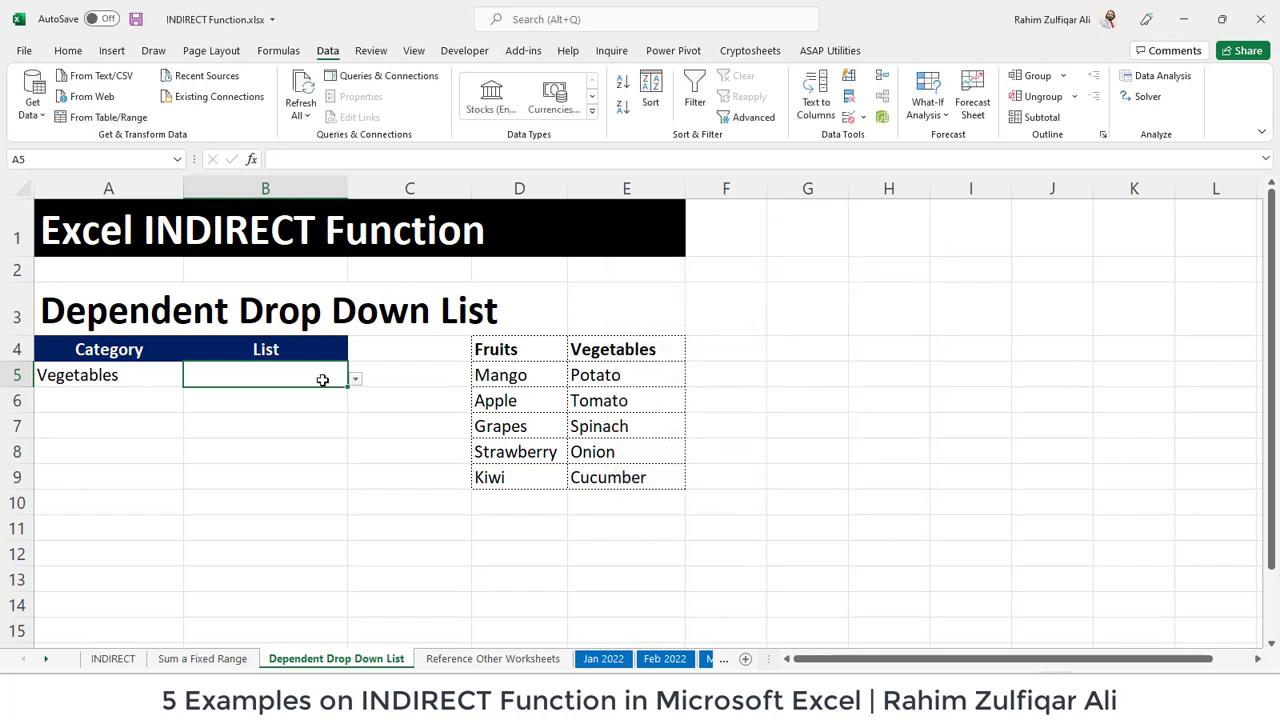
Test the dependent drop-down in B5 with Spinach and change the selection to Onion
left_click(355, 380)
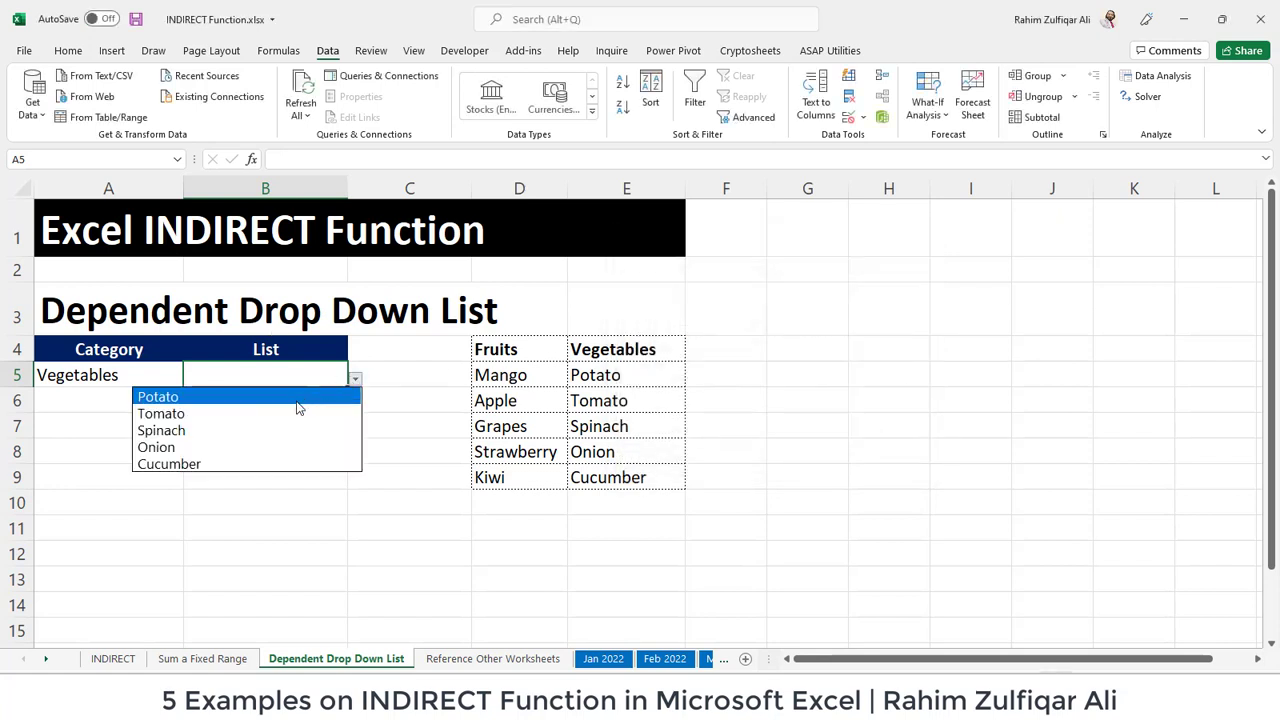
left_click(243, 431)
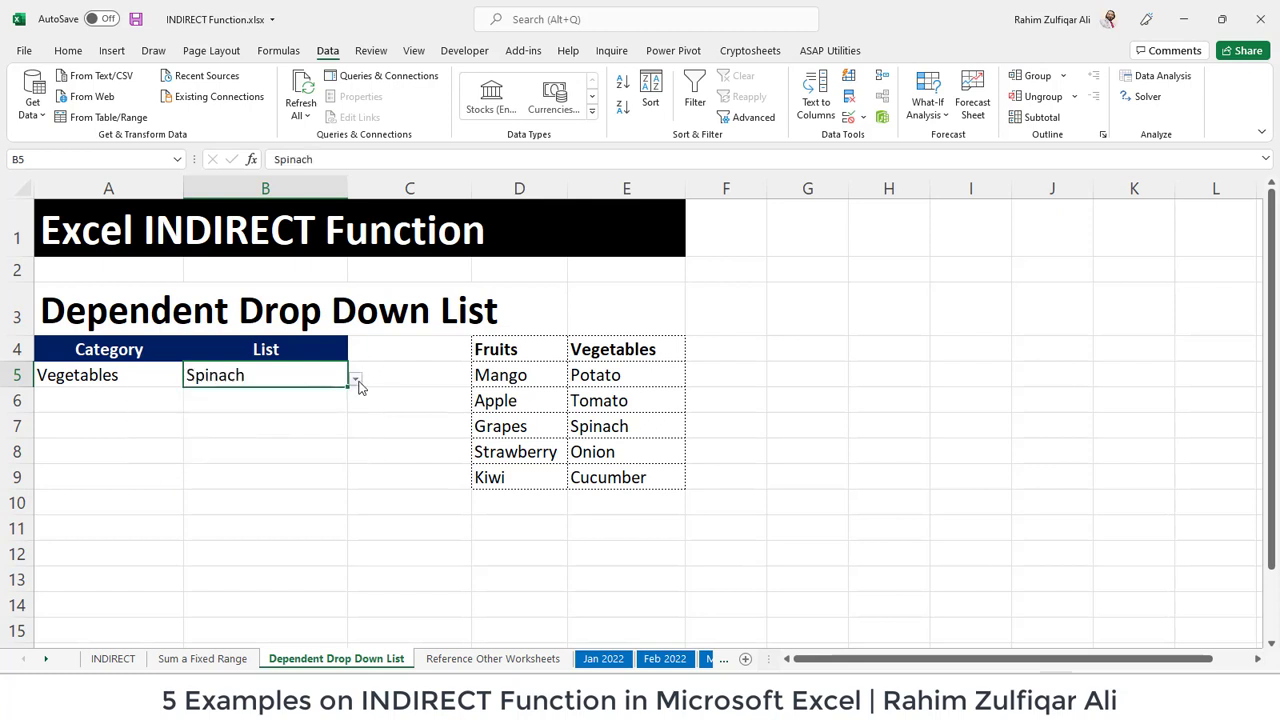
left_click(356, 381)
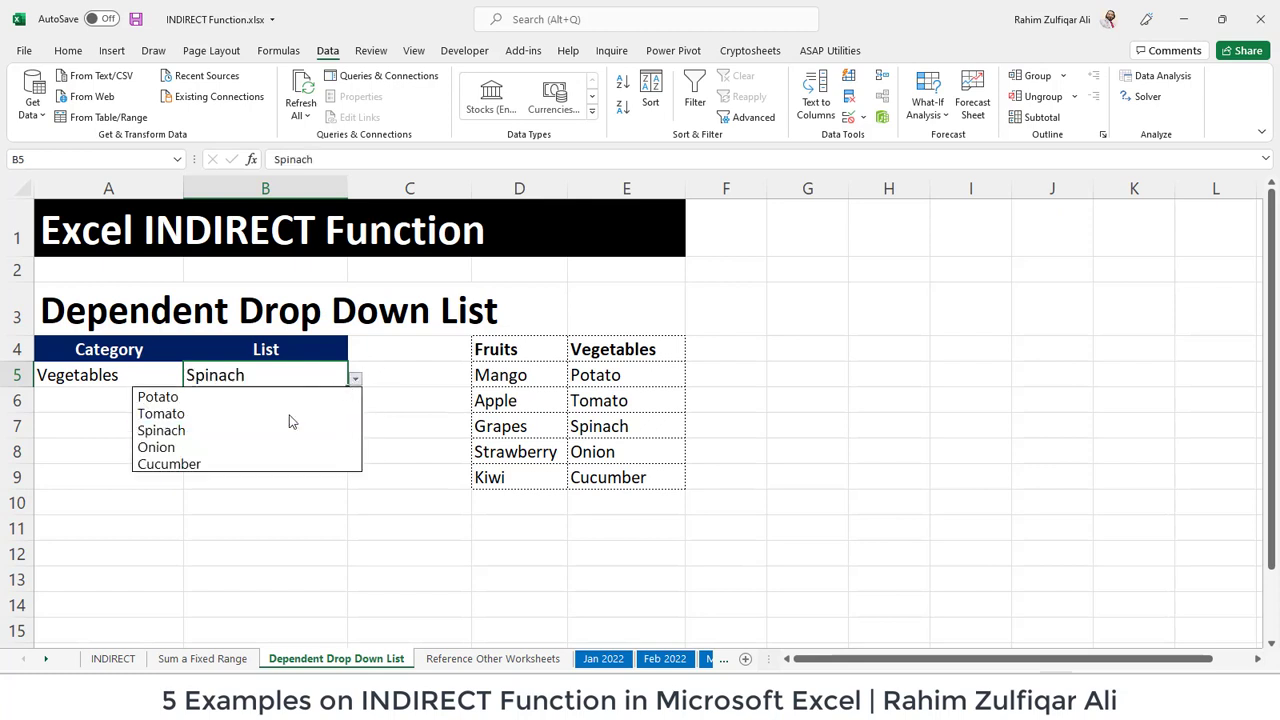
left_click(251, 452)
Change the category in A5 to Fruits using its drop-down list
left_click(165, 376)
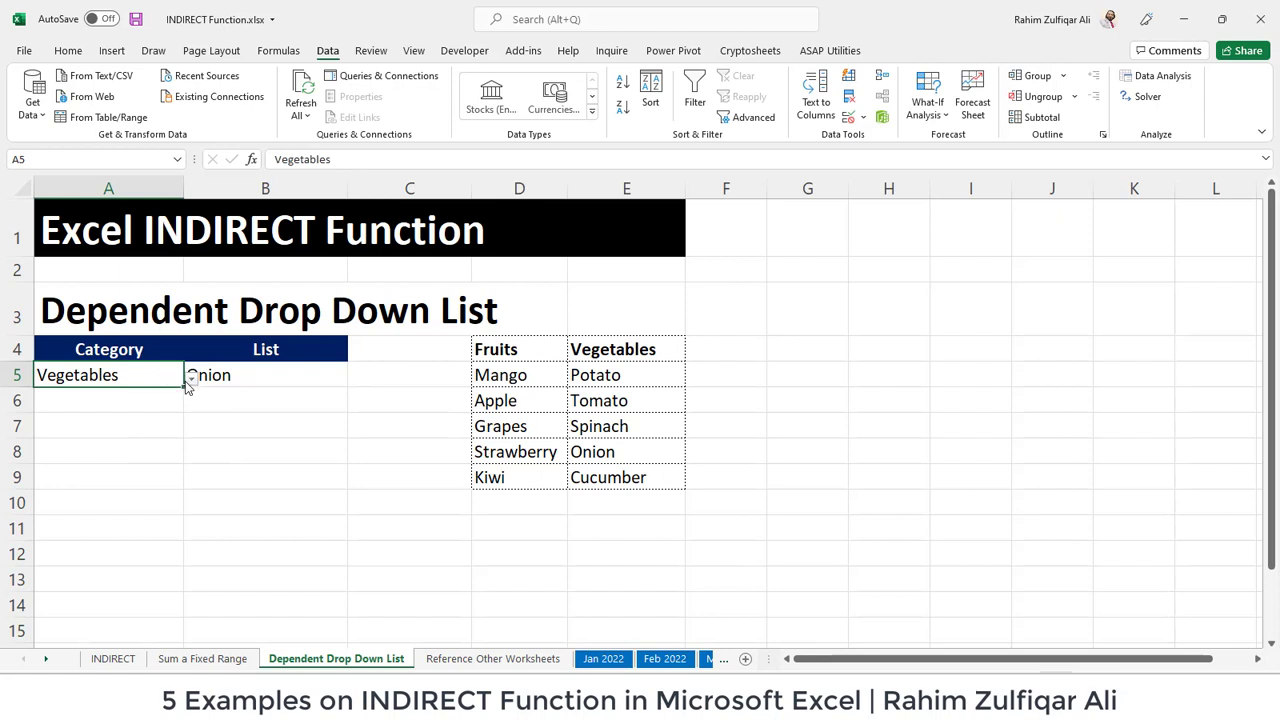
left_click(190, 378)
left_click(163, 396)
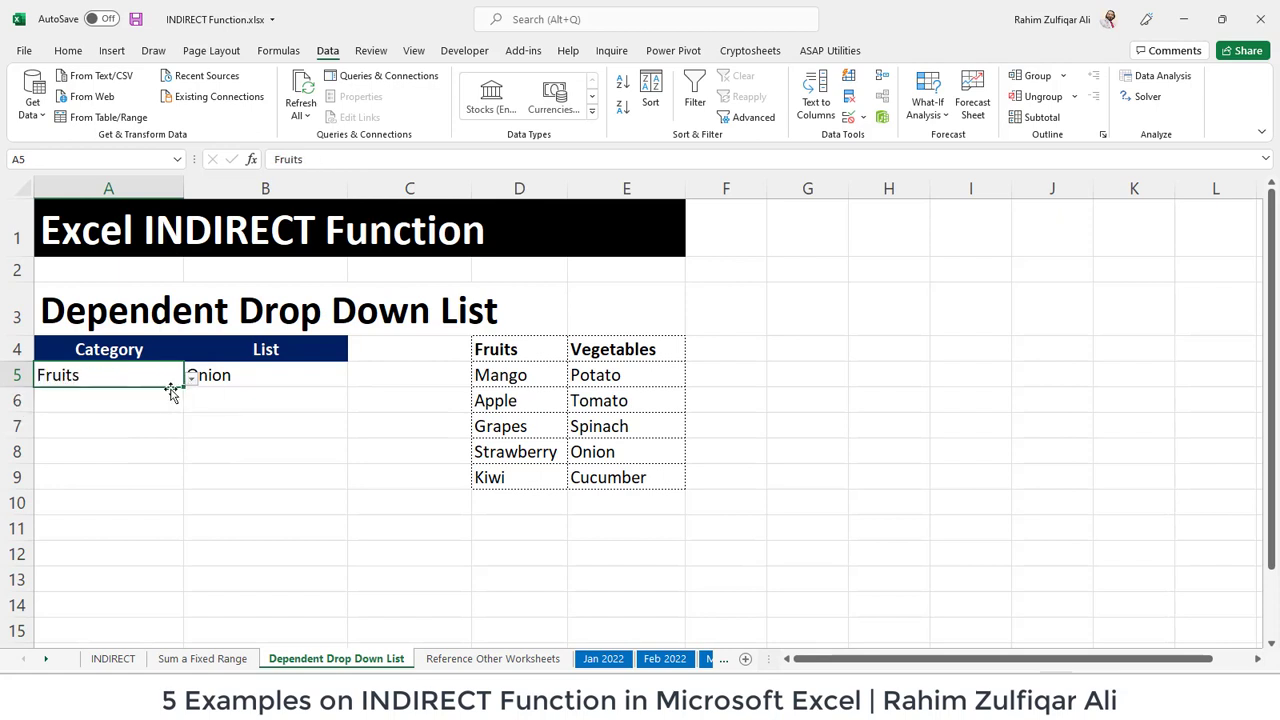
Test the dependent drop-down in B5 by choosing Strawberry and changing it to Apple
left_click(316, 375)
left_click(355, 379)
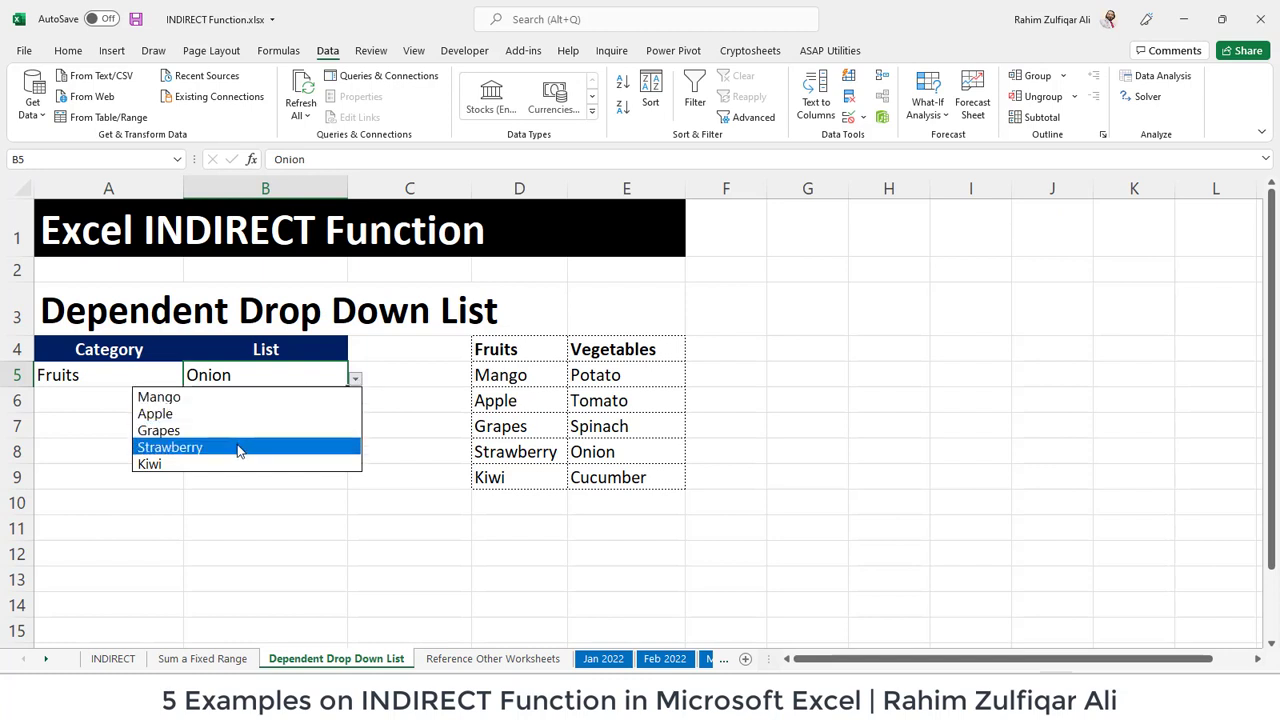
left_click(237, 448)
left_click(354, 380)
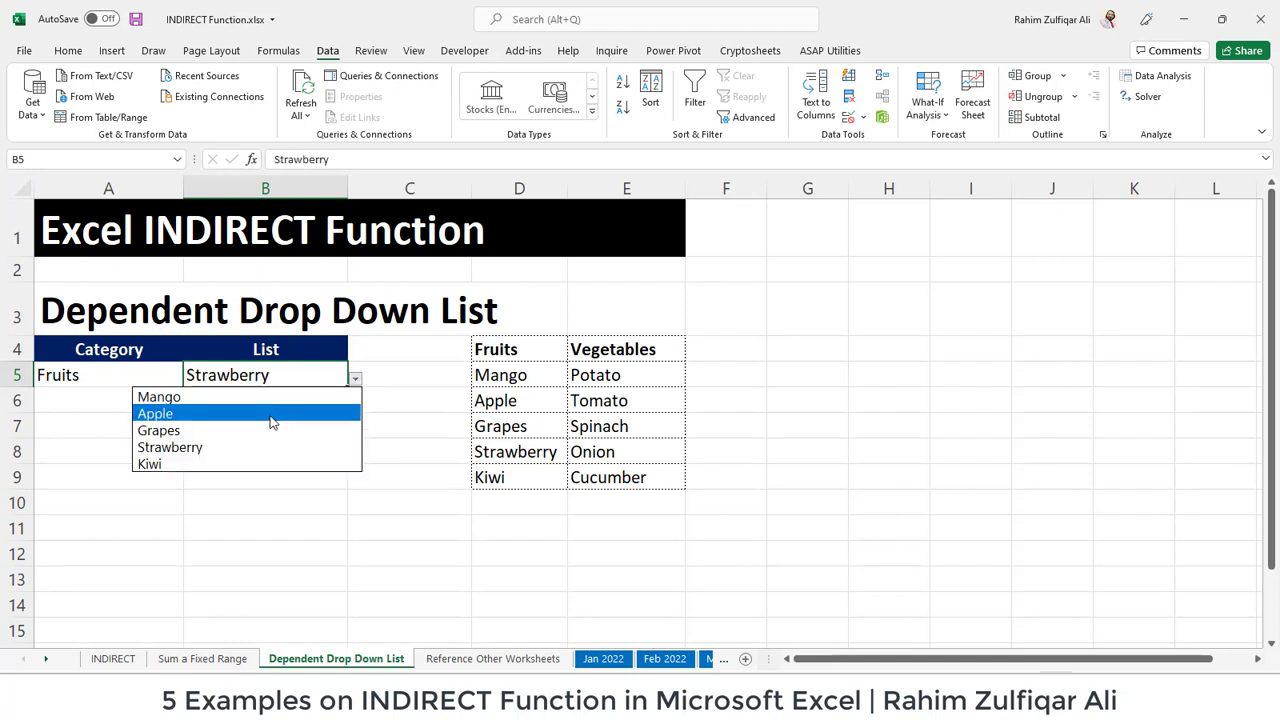
left_click(272, 414)
Change the category in A5 to Vegetables and choose Spinach from the dependent list in B5
left_click(157, 376)
left_click(190, 378)
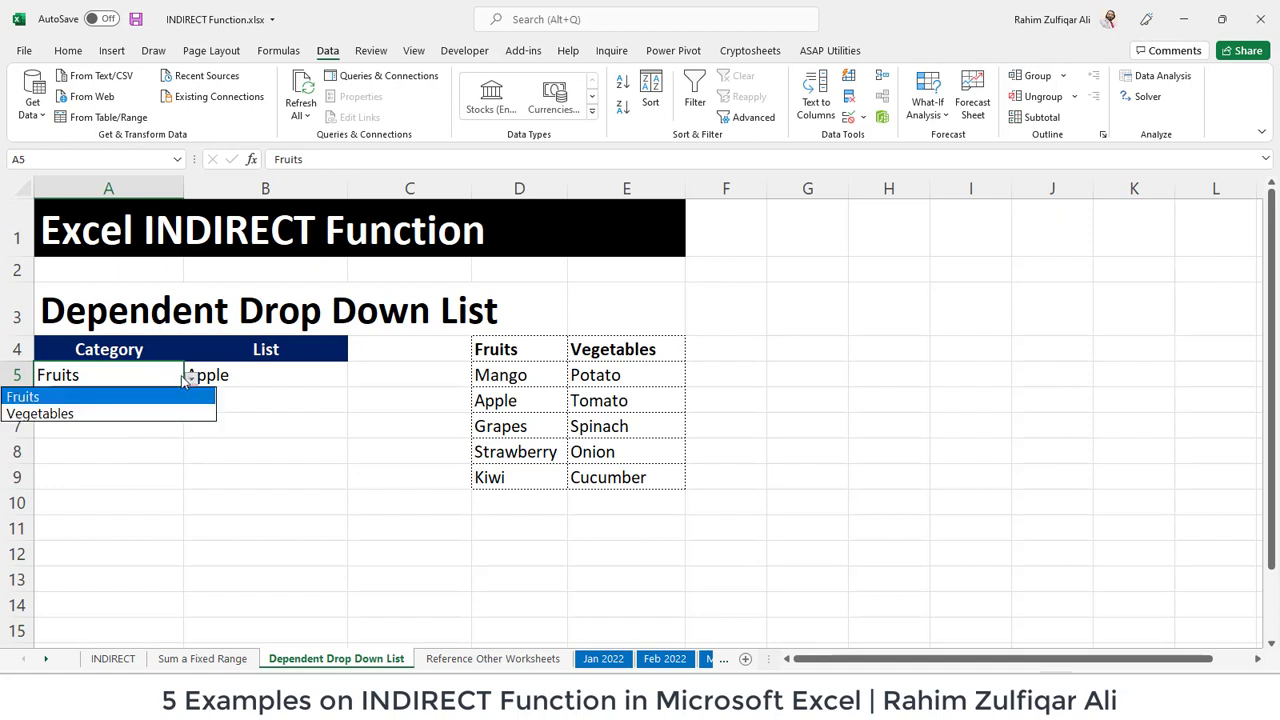
left_click(143, 413)
left_click(262, 380)
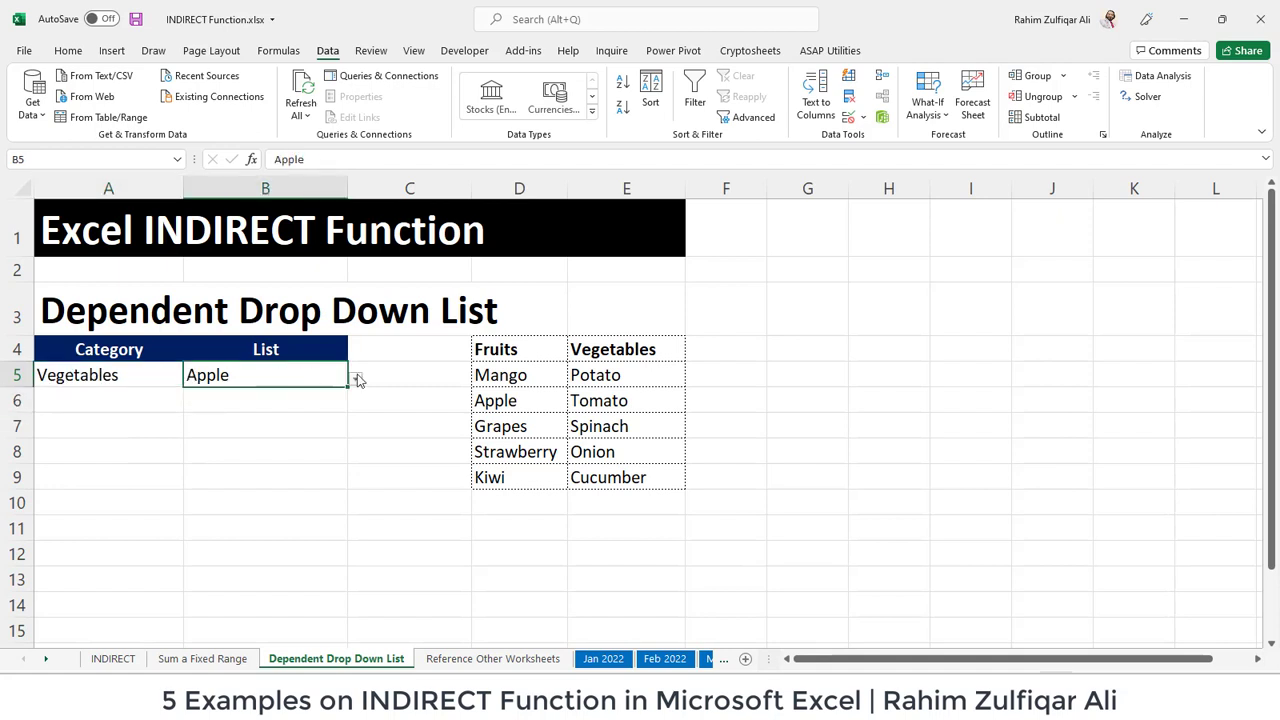
left_click(355, 379)
left_click(262, 431)
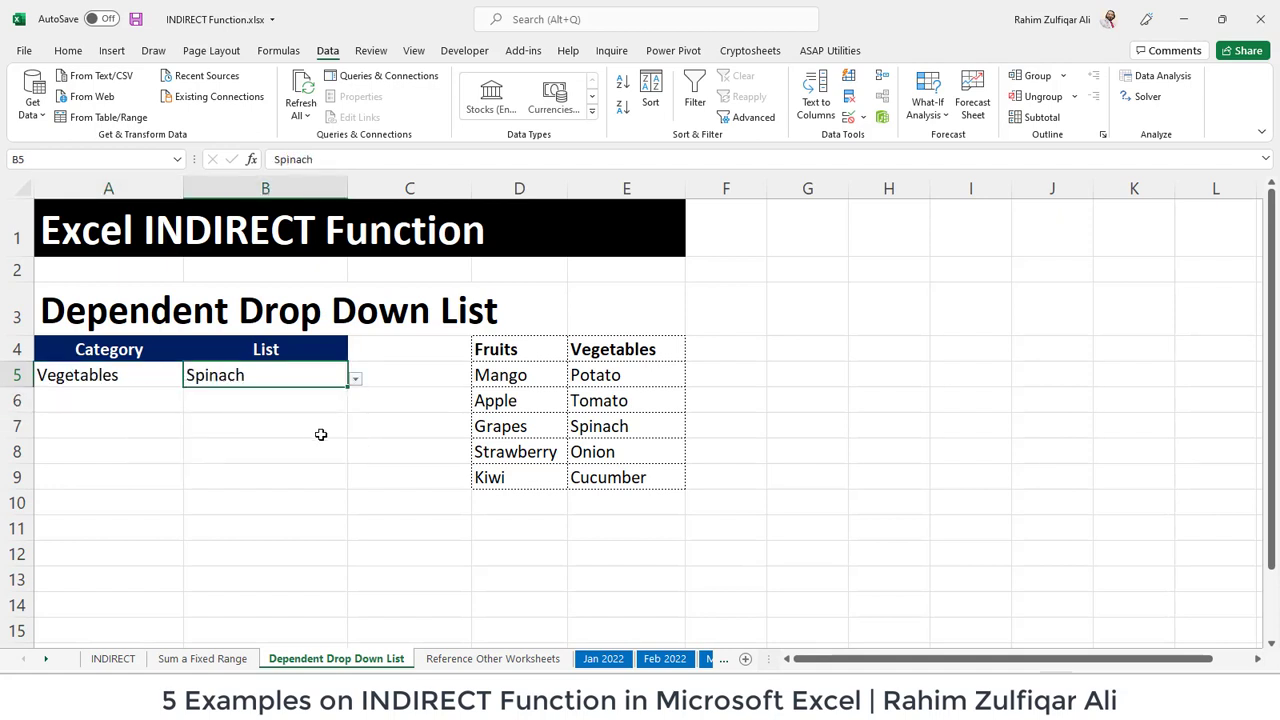
Open the Reference Other Worksheets sheet and review the SUM(INDIRECT) formulas in B6 to B9
left_click(463, 659)
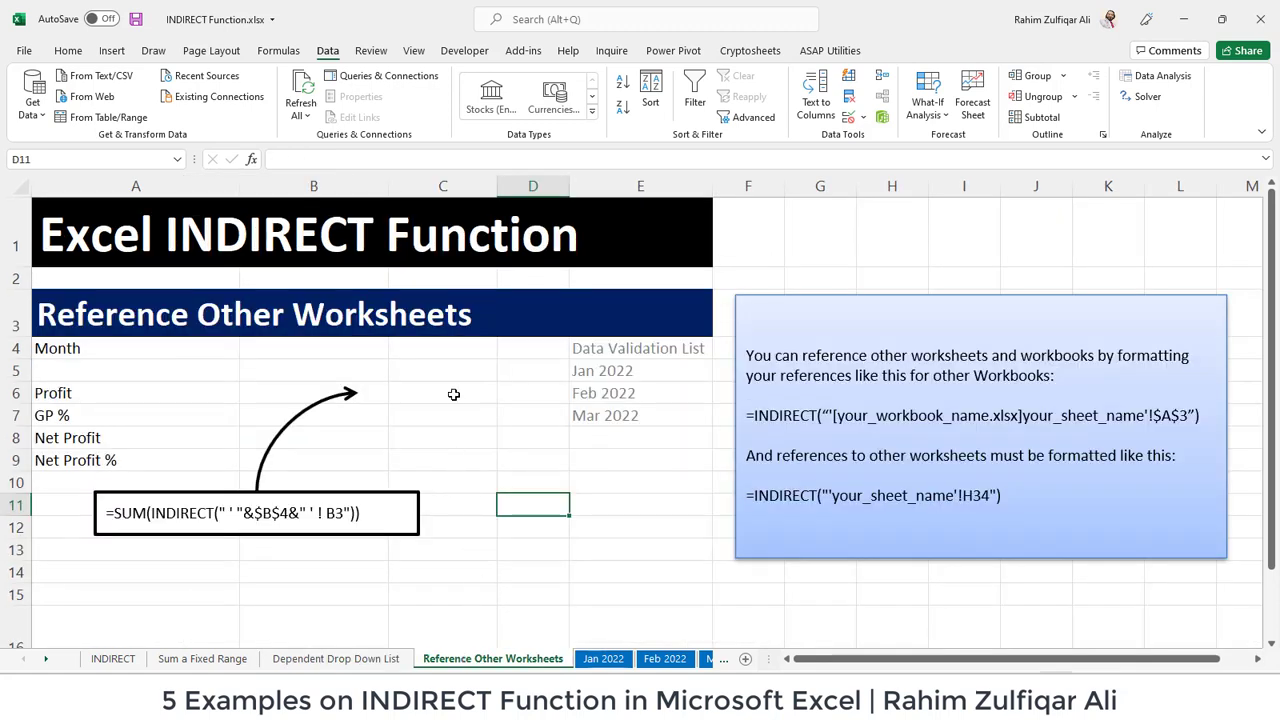
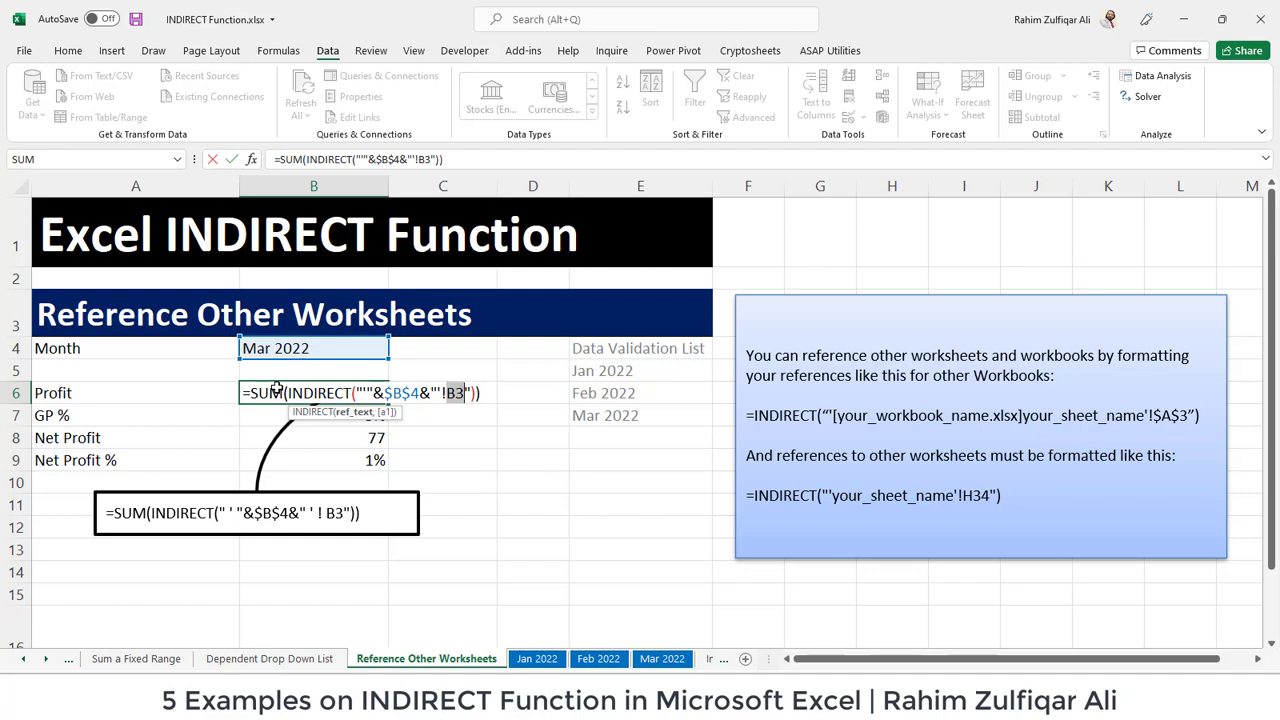
key("Return")
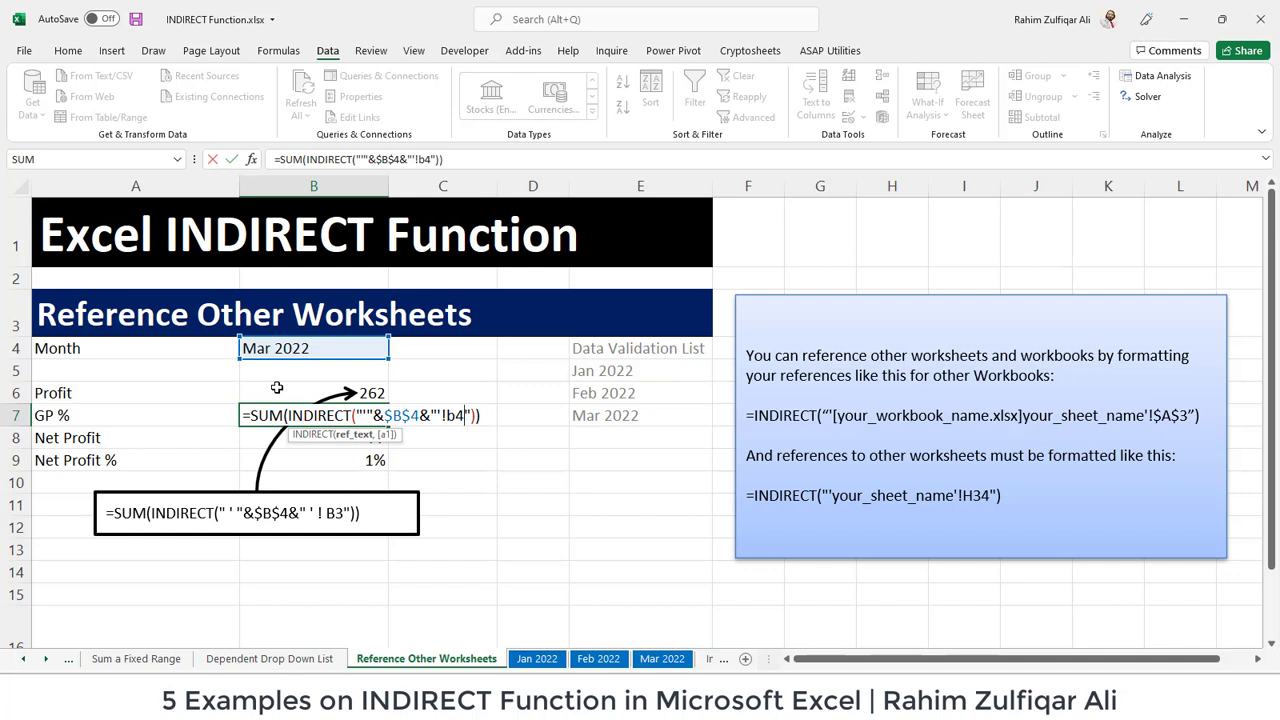
key("Return")
key("Return")
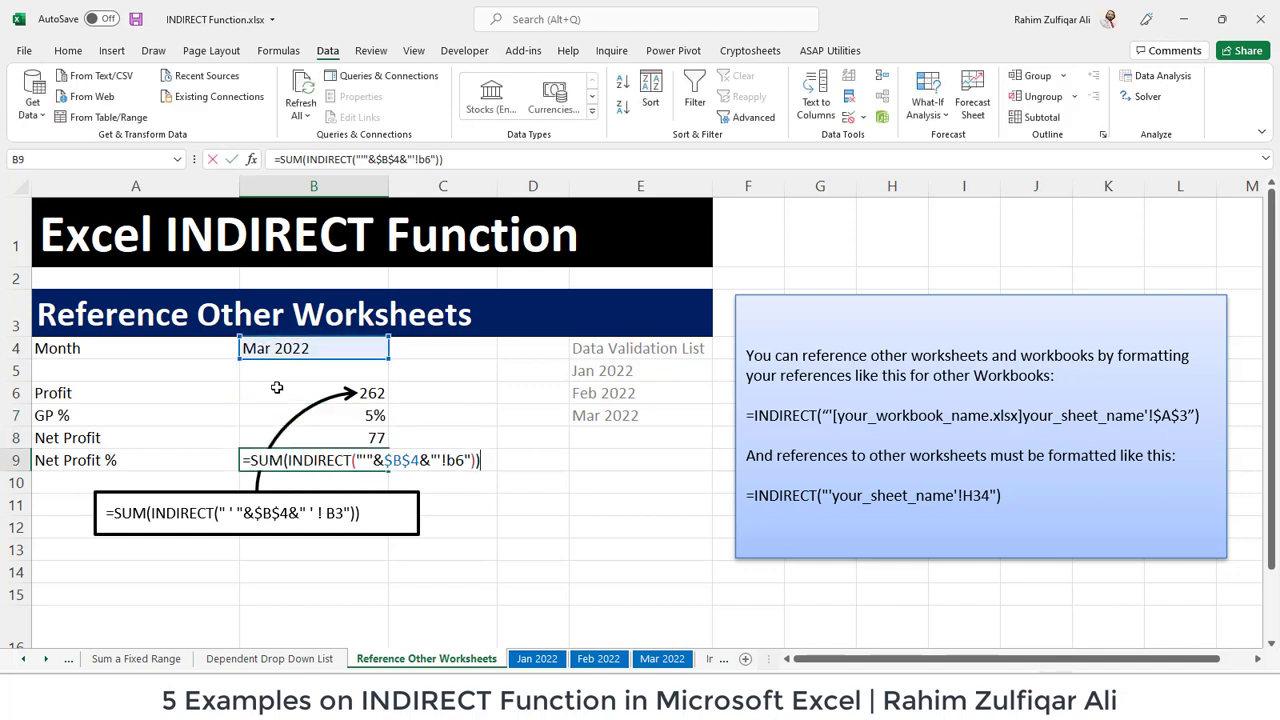
key("Return")
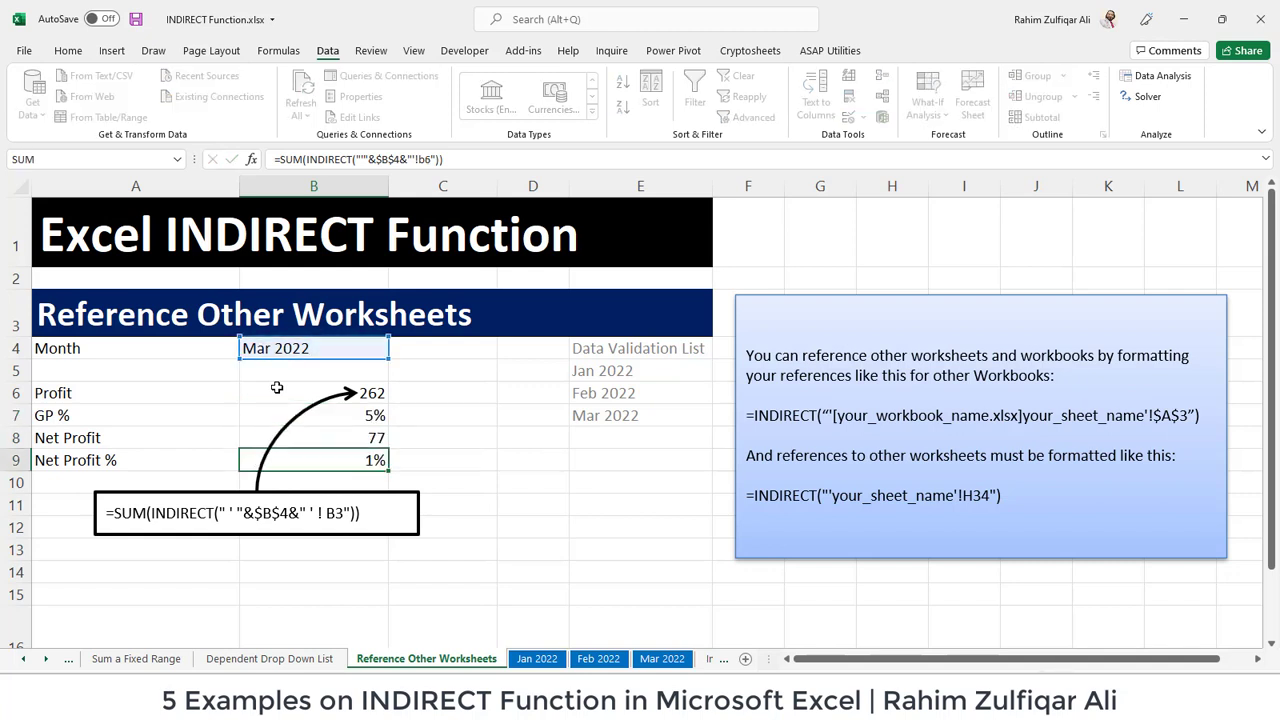
left_click(277, 390)
key("F2")
key("Escape")
Change the month in B4 to Jan 2022 using its drop-down list
key("Up")
key("Up")
key("Up")
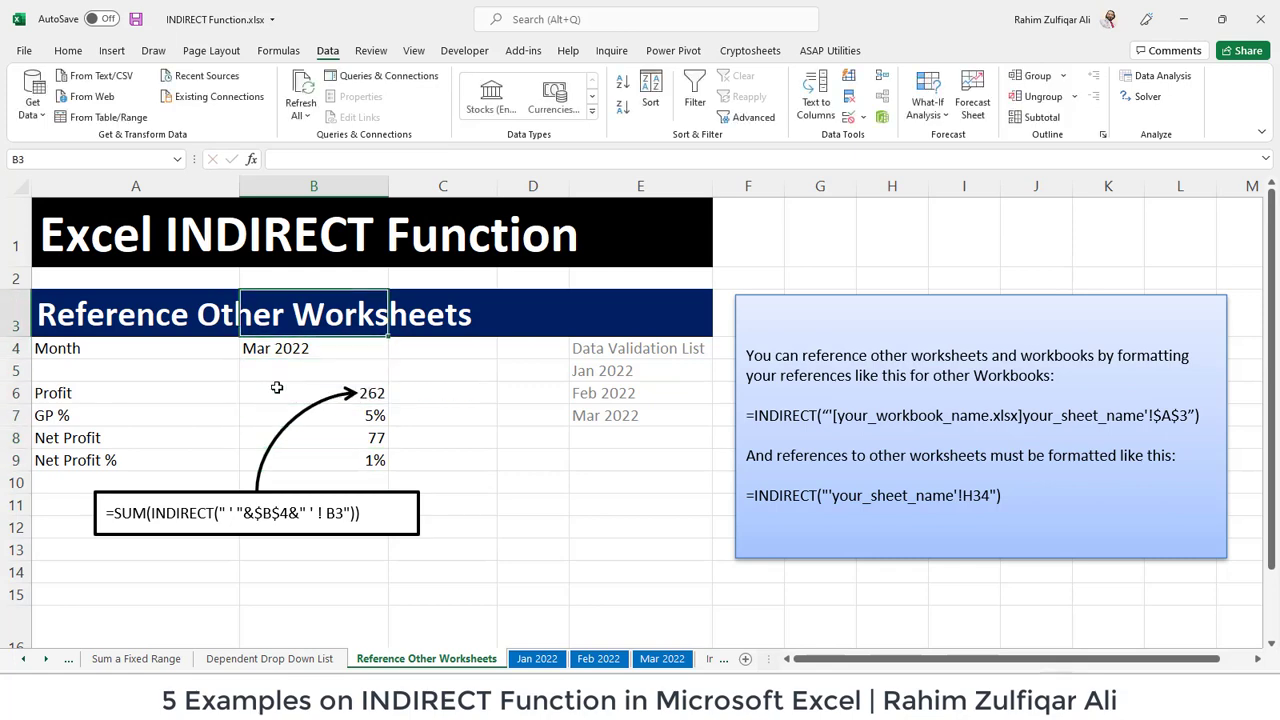
key("Down")
key("alt+Down")
key("Up")
key("Up")
key("Return")
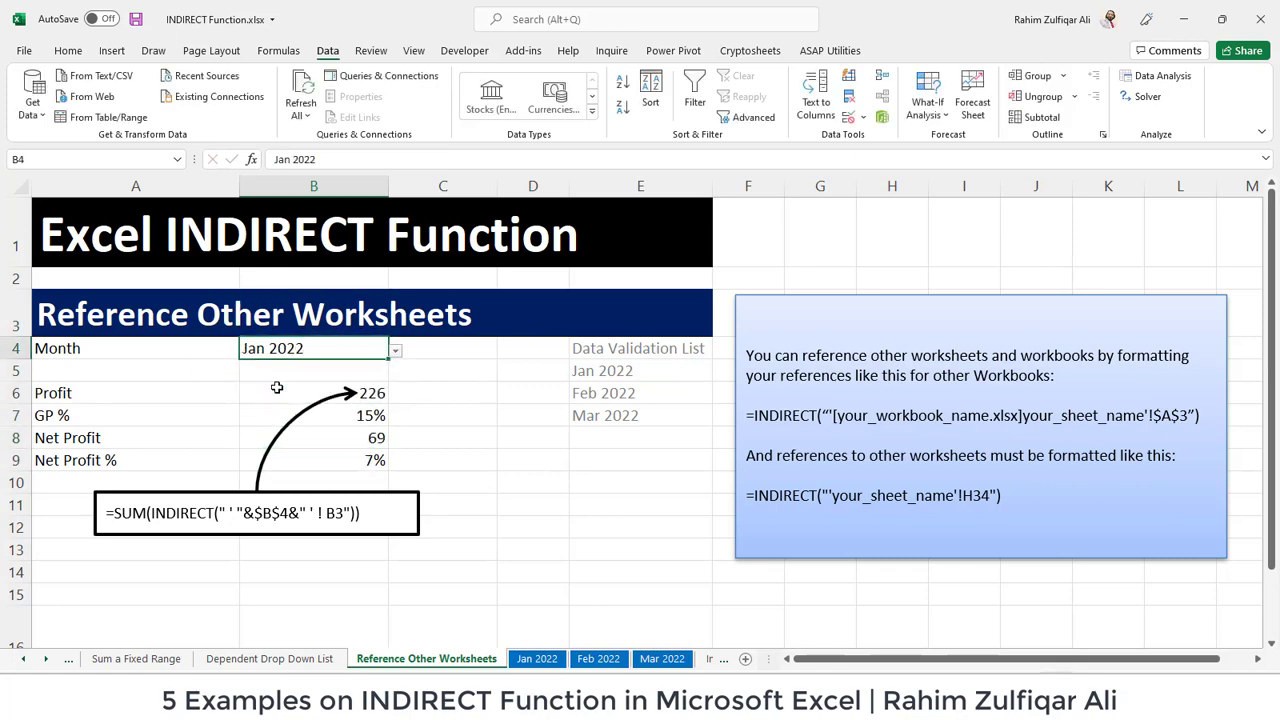
key("Down")
key("Down")
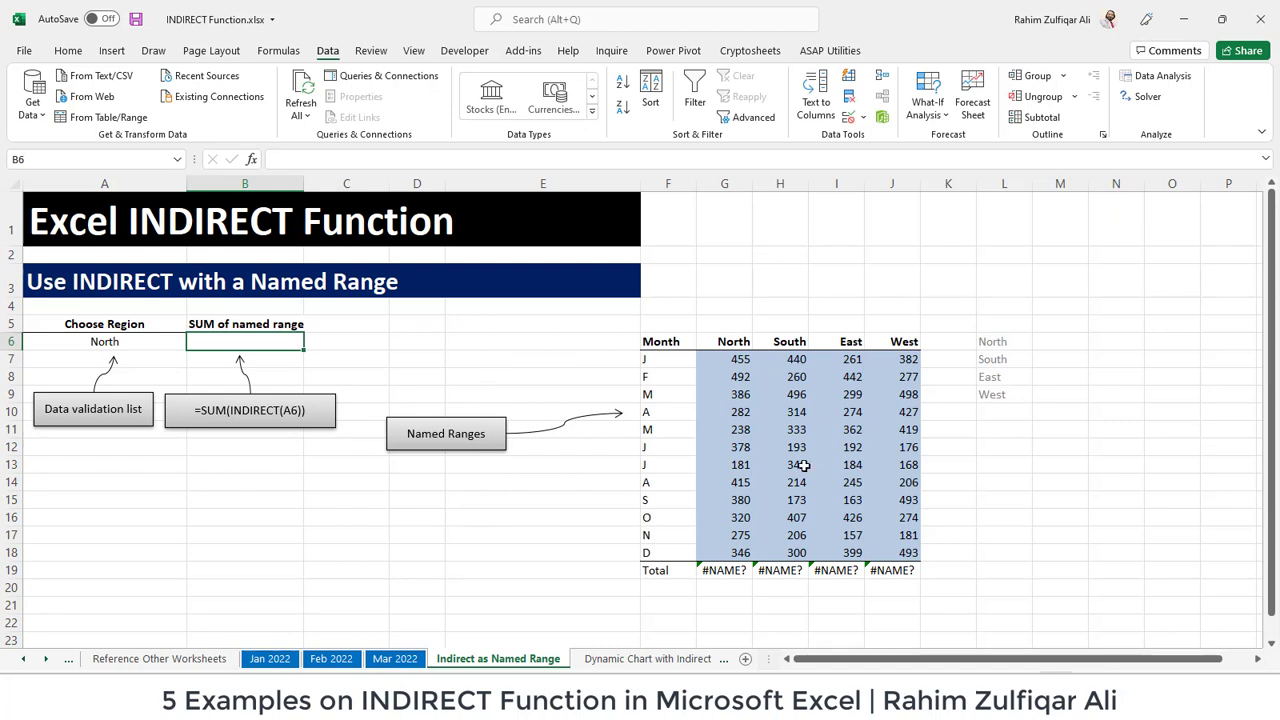
Create named ranges from the region table G6:J18 on the Indirect as Named Range sheet, using the top row as names
left_click(735, 361)
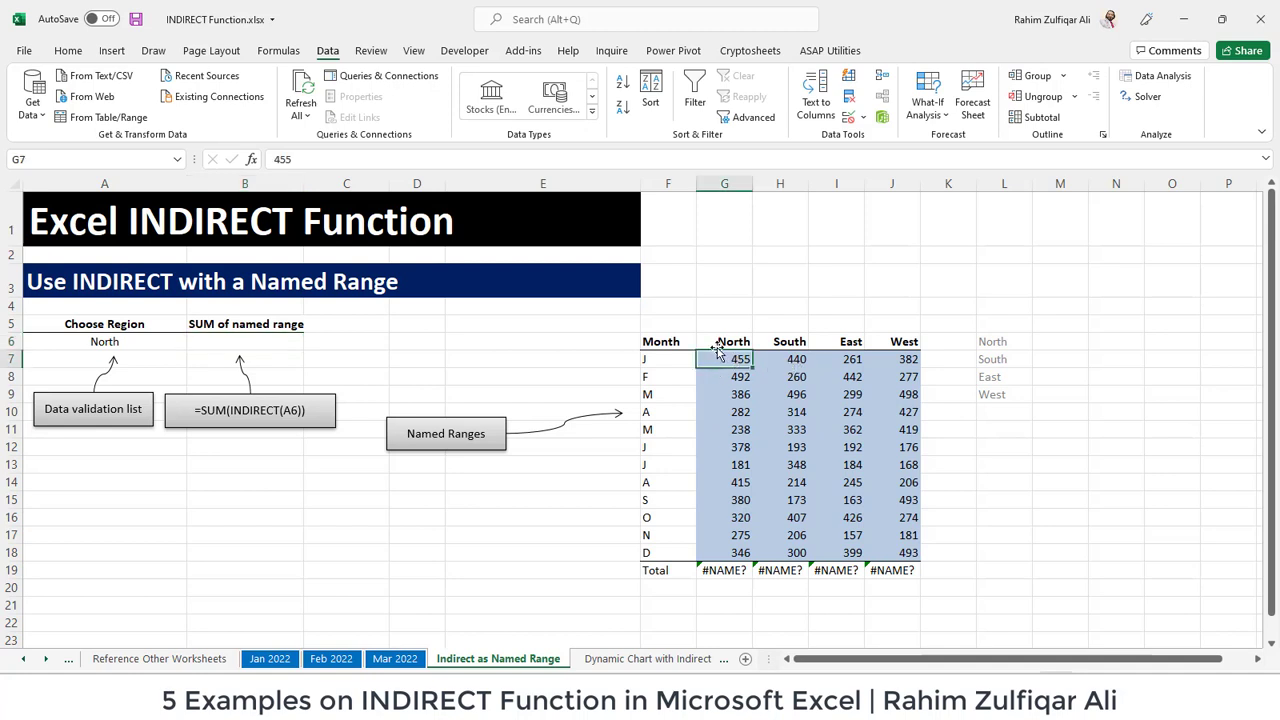
left_click_drag(668, 360, 667, 556)
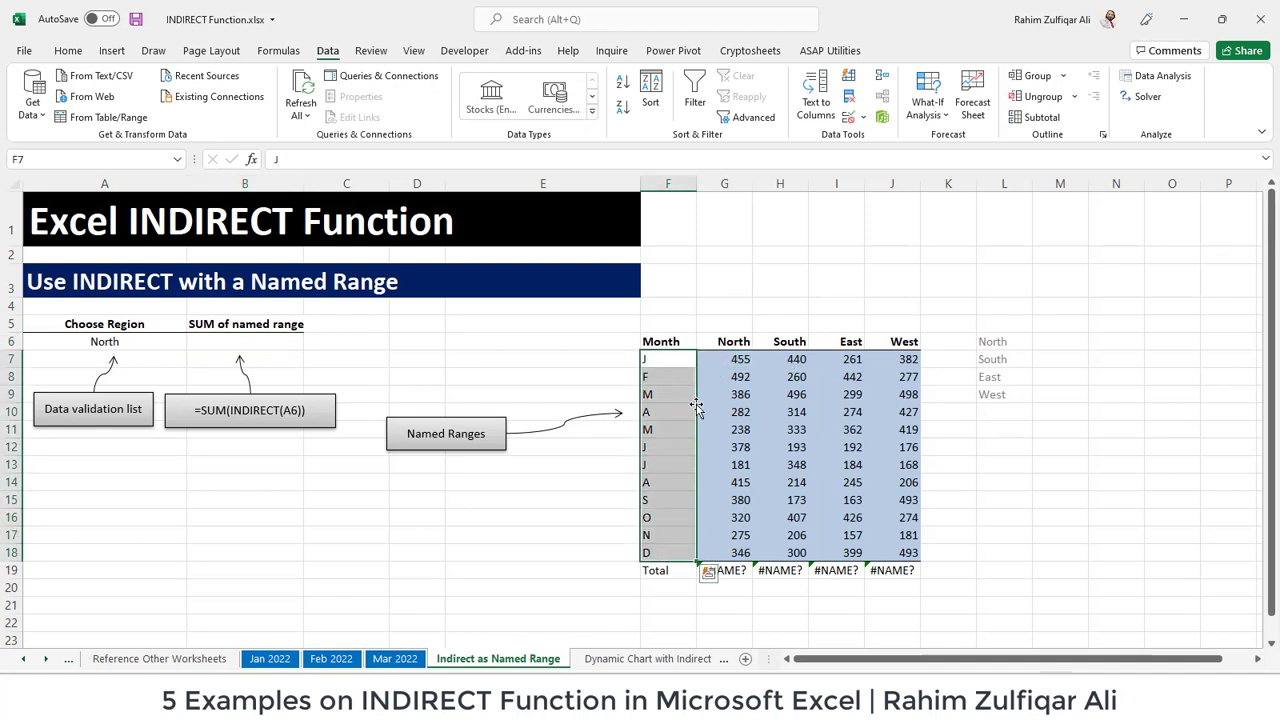
left_click(724, 361)
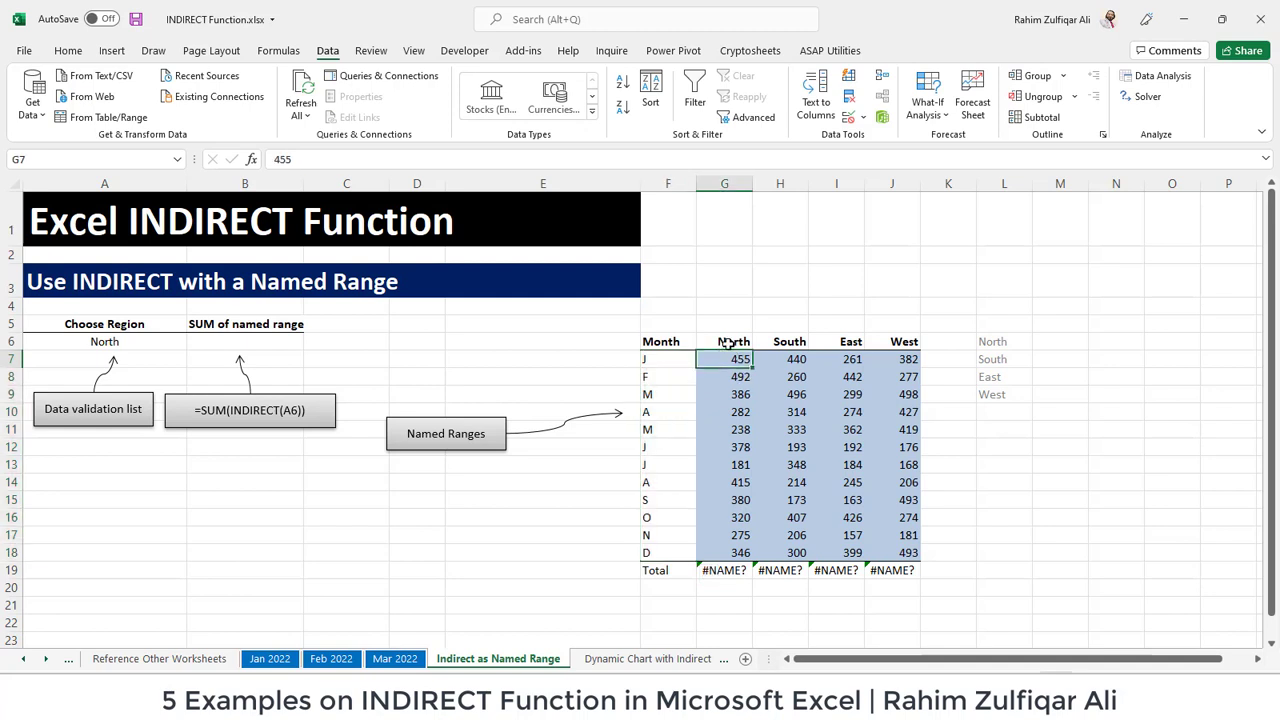
left_click_drag(728, 341, 882, 545)
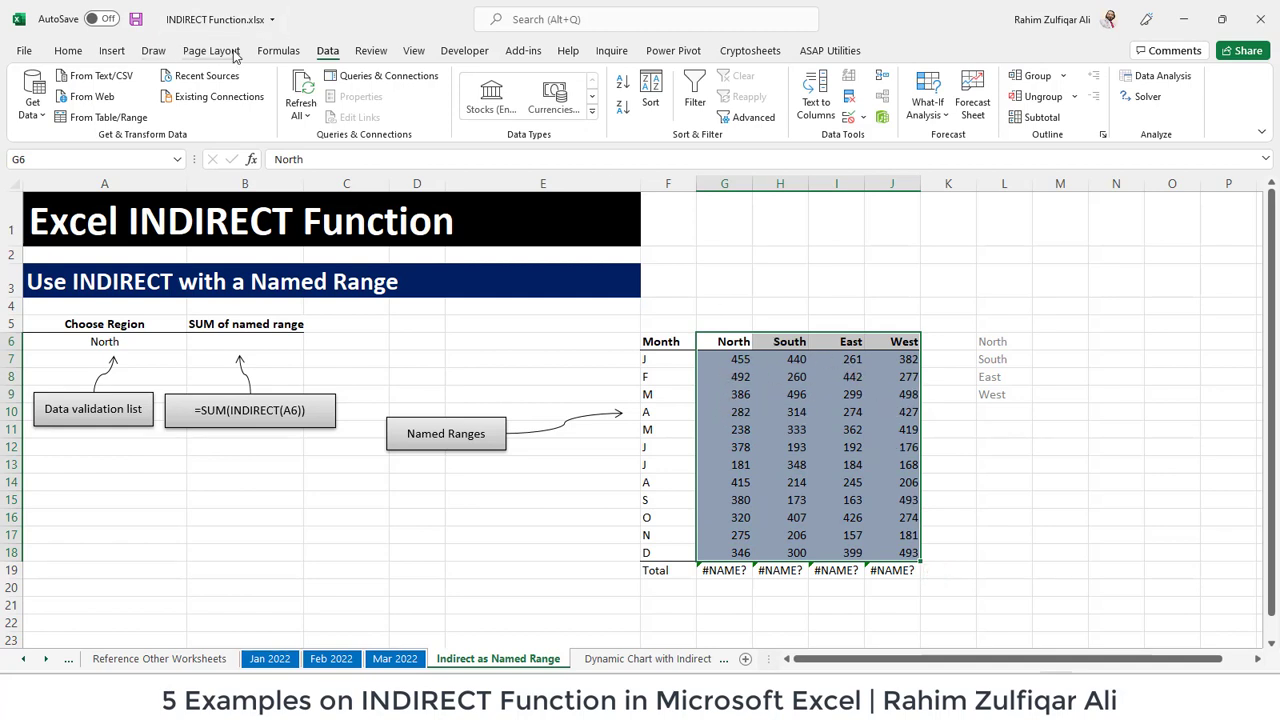
left_click(288, 52)
left_click(585, 119)
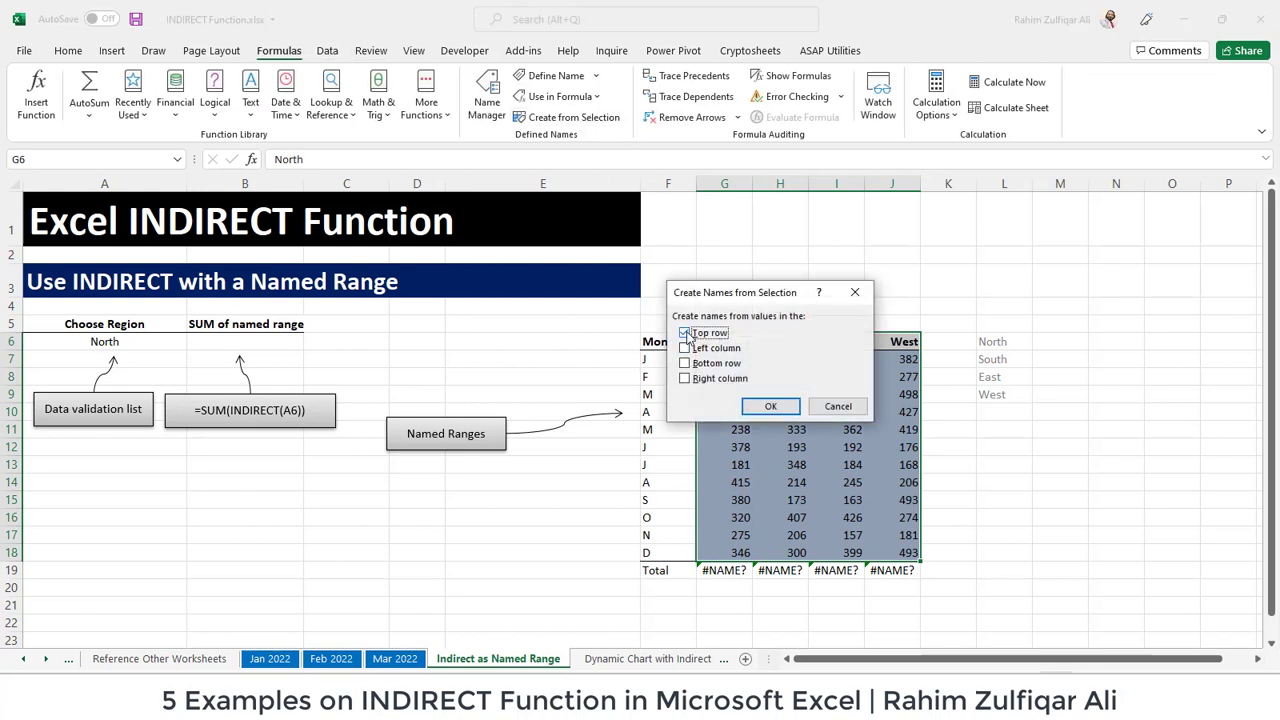
left_click(772, 407)
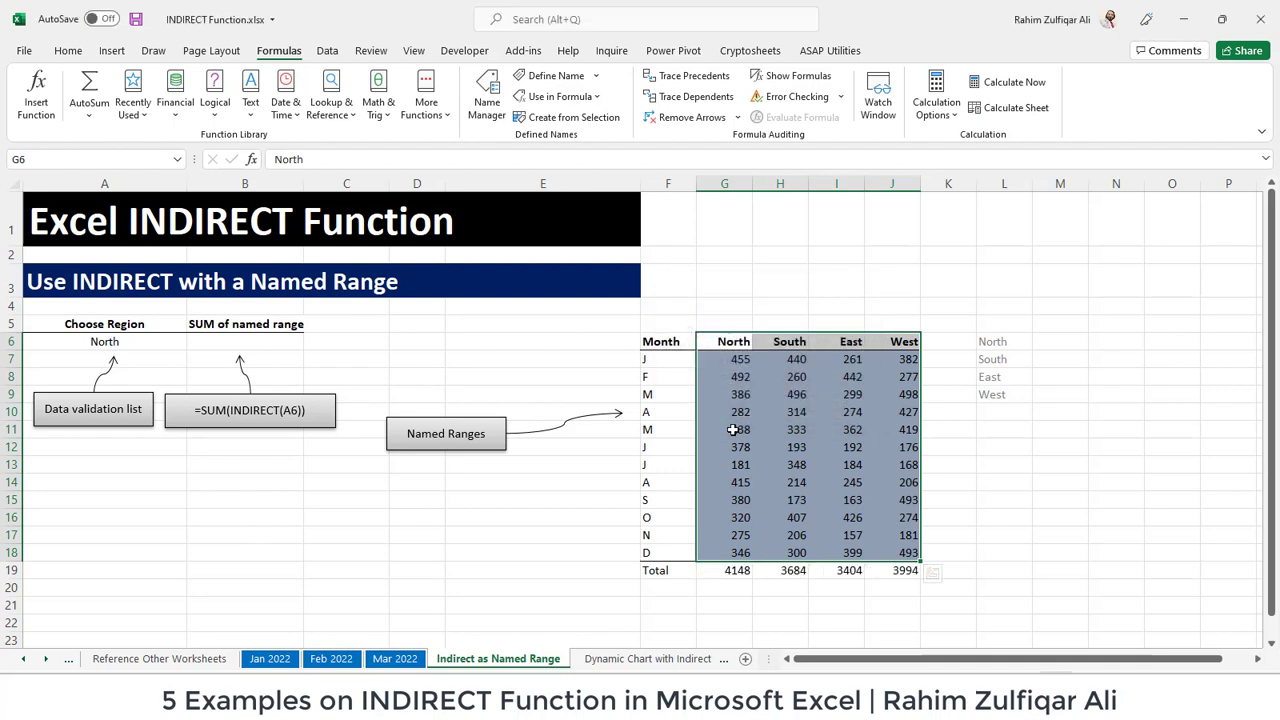
Review the SUM formulas in the Total row of the region table to check their named ranges
left_click(728, 576)
double_click(728, 570)
left_click(735, 570)
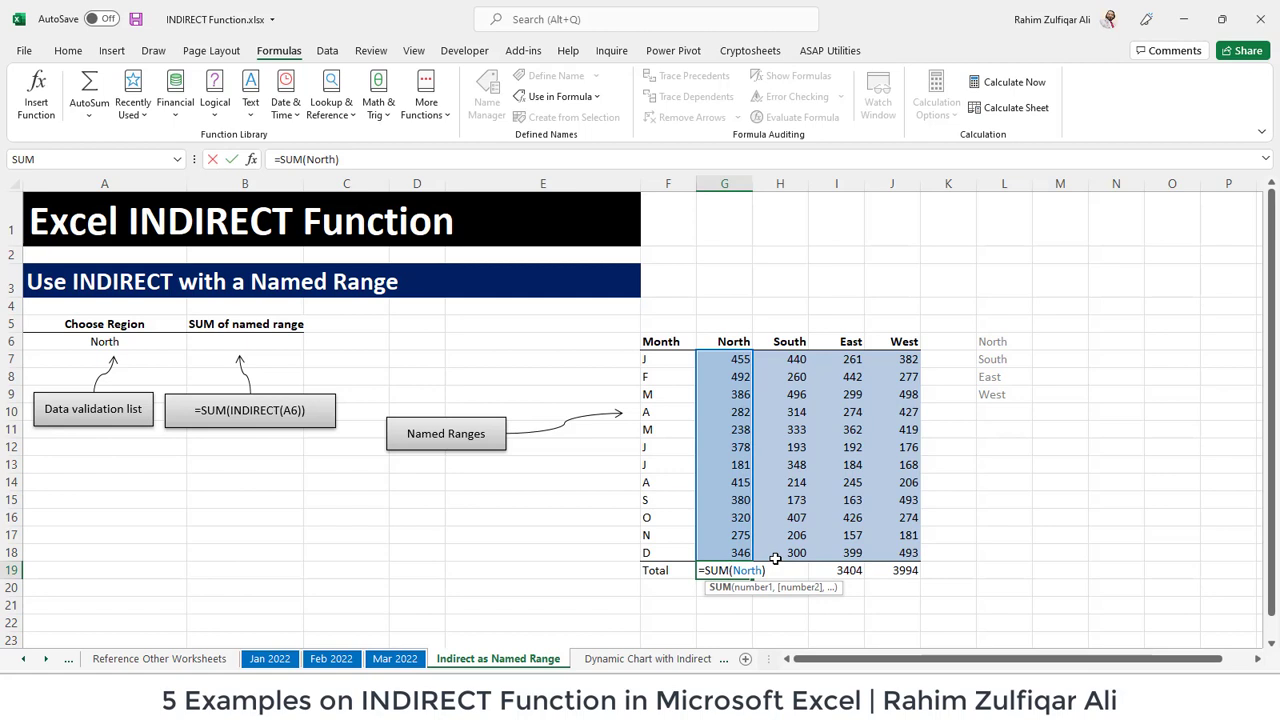
key("Tab")
key("F2")
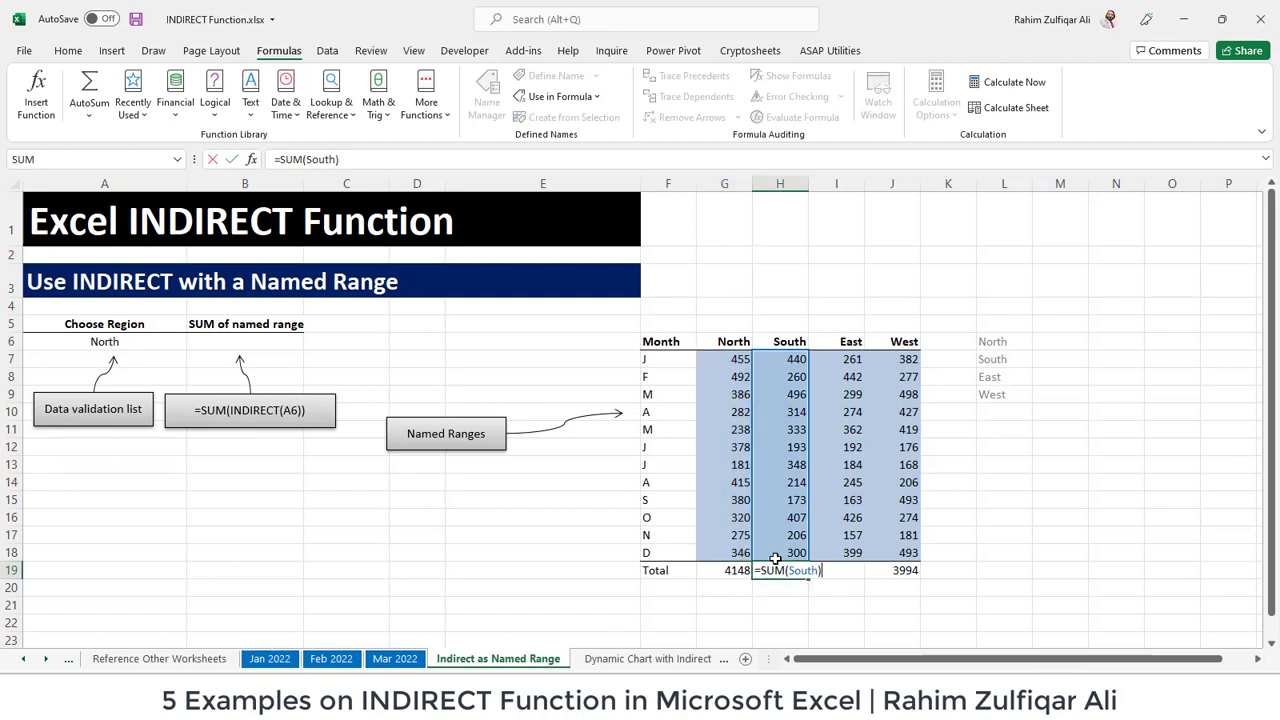
key("Tab")
key("F2")
key("Tab")
key("F2")
key("shift+Tab")
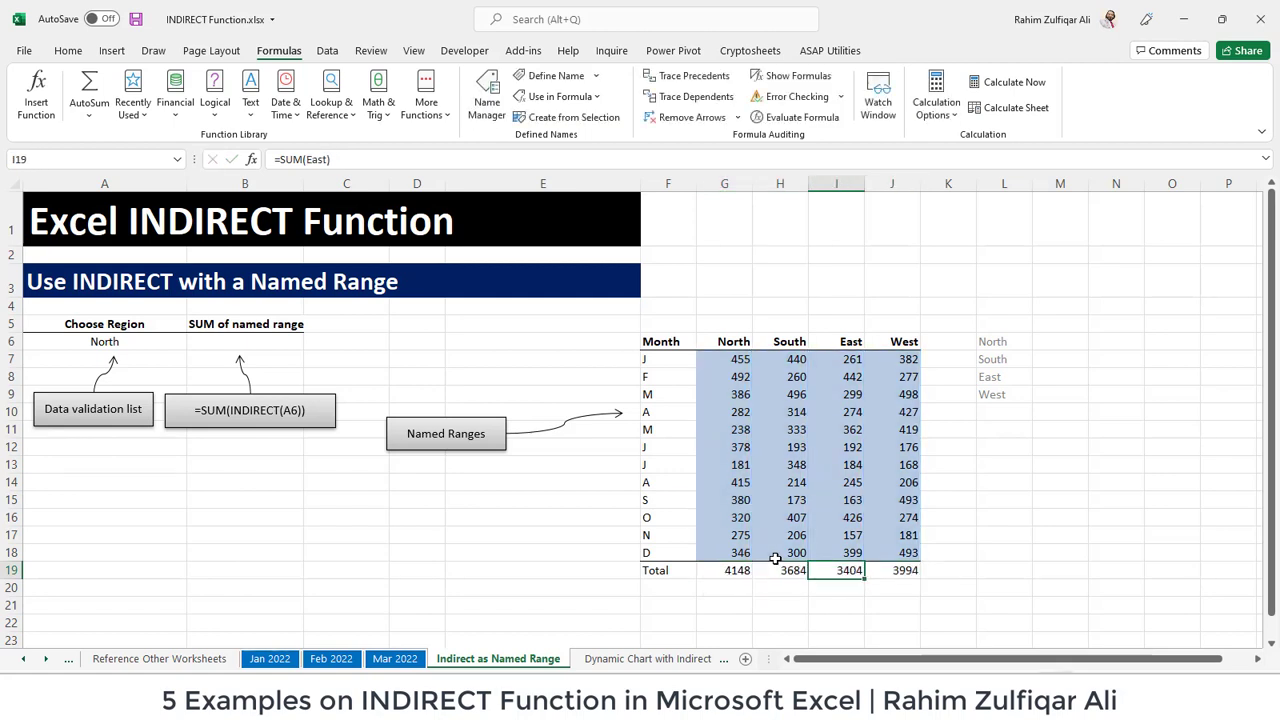
Test the region drop-down list in A6 by choosing North and changing it to East
key("Left")
key("Left")
key("Left")
key("Left")
key("Up")
key("Up")
key("Up")
key("Up")
key("Up")
key("Up")
key("Up")
key("Up")
key("Up")
key("Up")
key("Up")
key("Up")
key("Left")
key("Left")
key("Left")
key("Left")
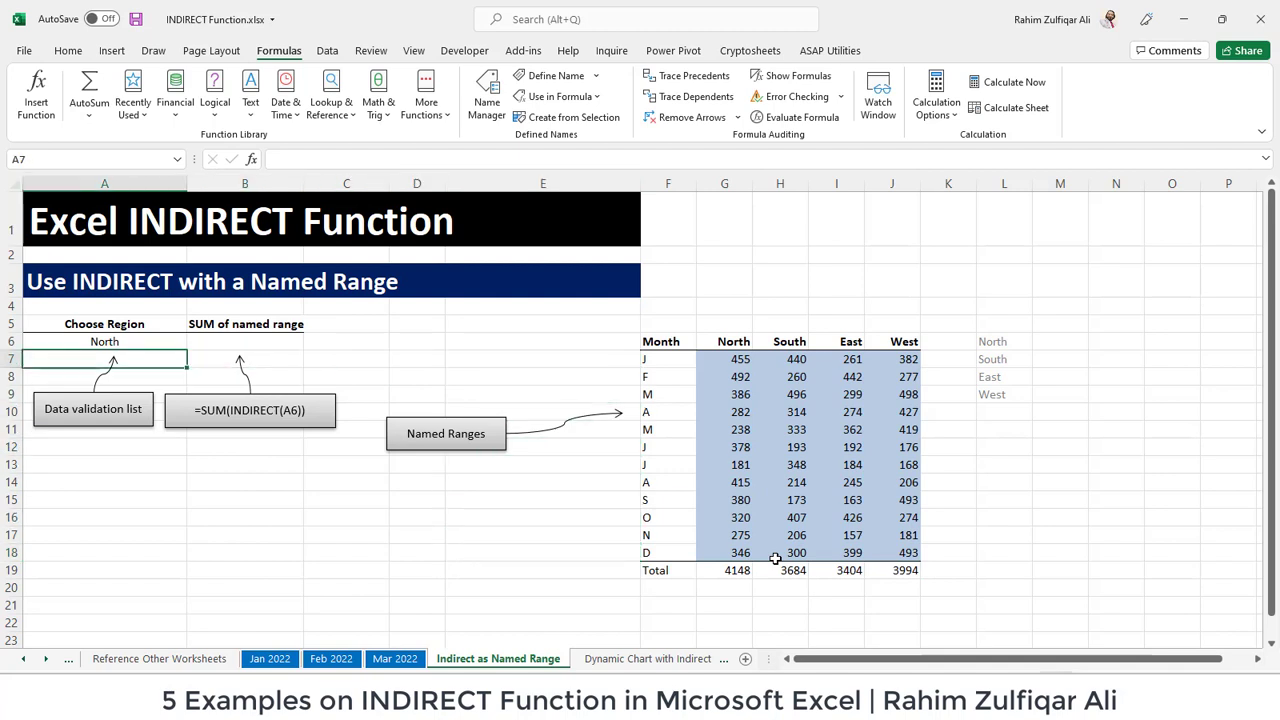
key("Up")
key("alt+Down")
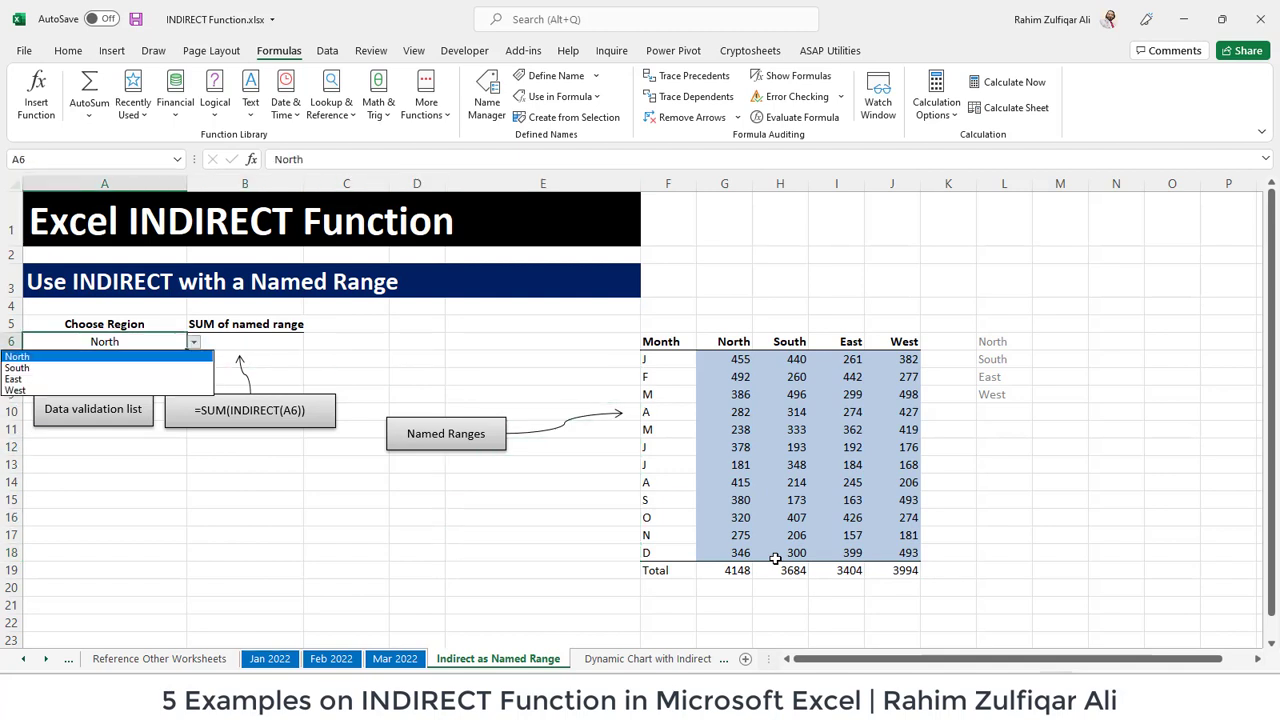
key("Down")
key("Down")
key("Up")
key("Return")
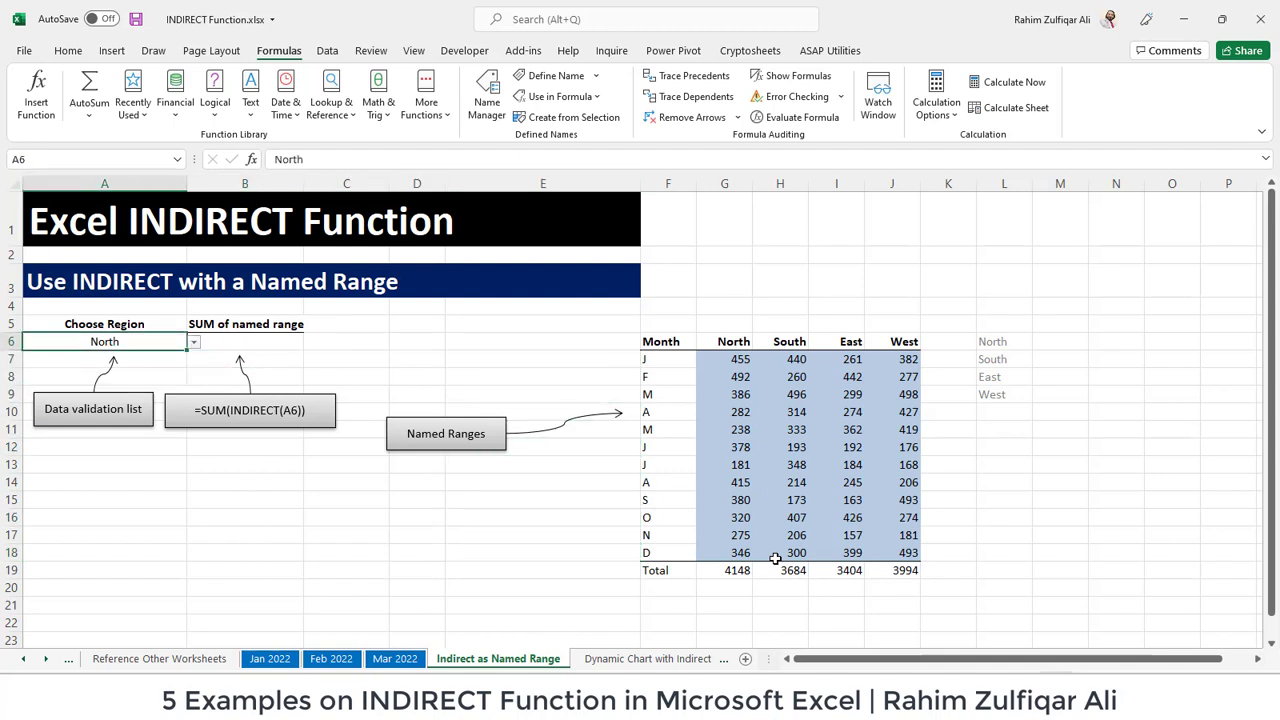
key("alt+Down")
key("Down")
key("Return")
key("Right")
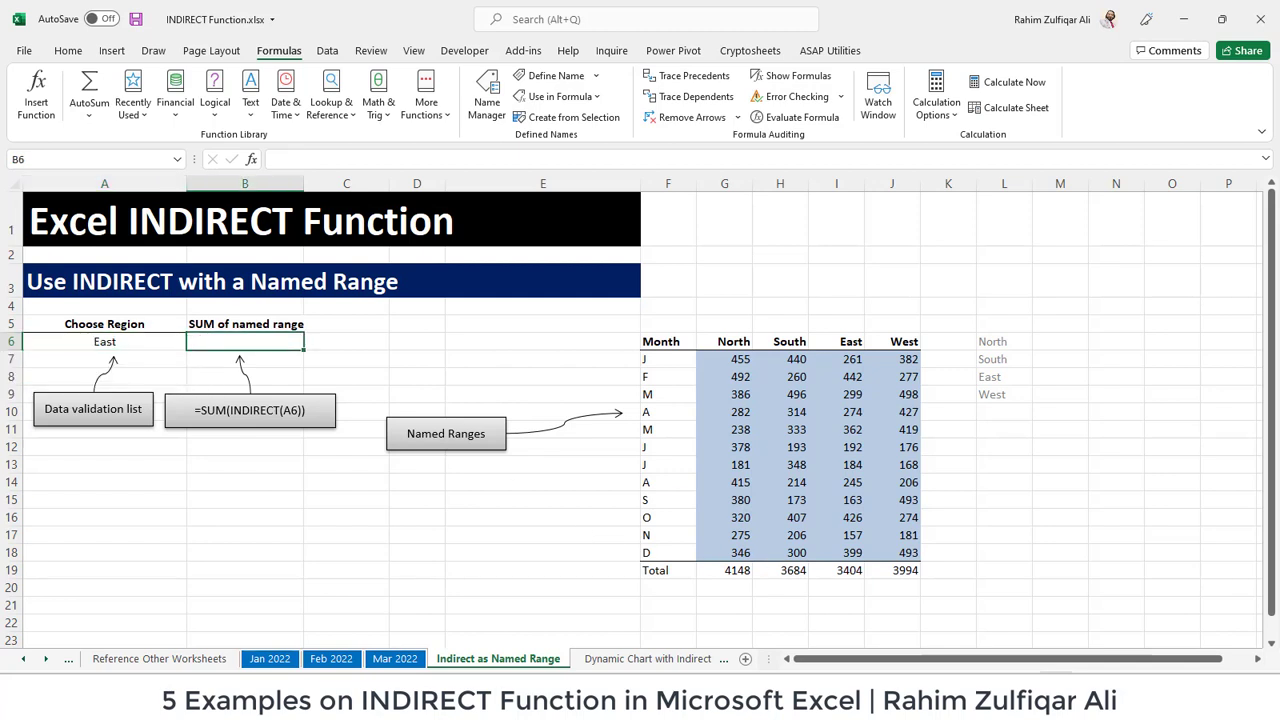
Set the region in A6 to South using its drop-down list
left_click(136, 340)
left_click(193, 342)
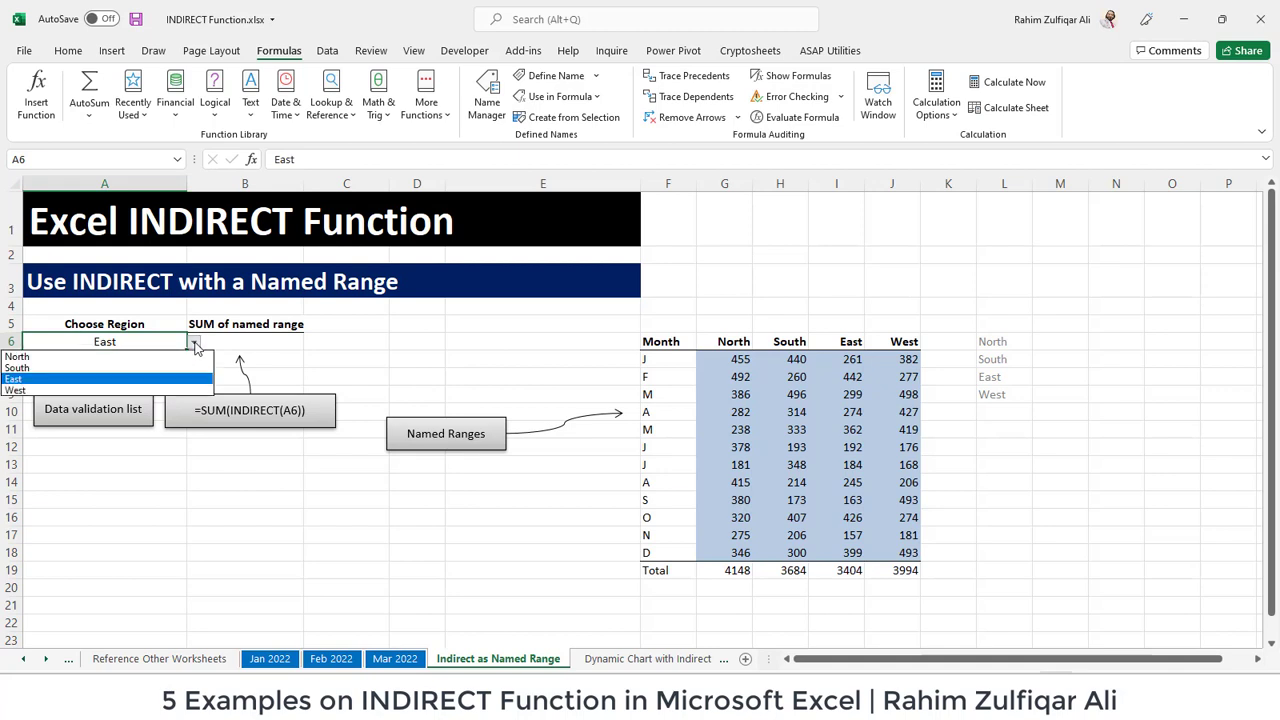
left_click(129, 370)
Enter =SUM(INDIRECT(A6)) in B6 to total the named range of the chosen region
left_click(226, 345)
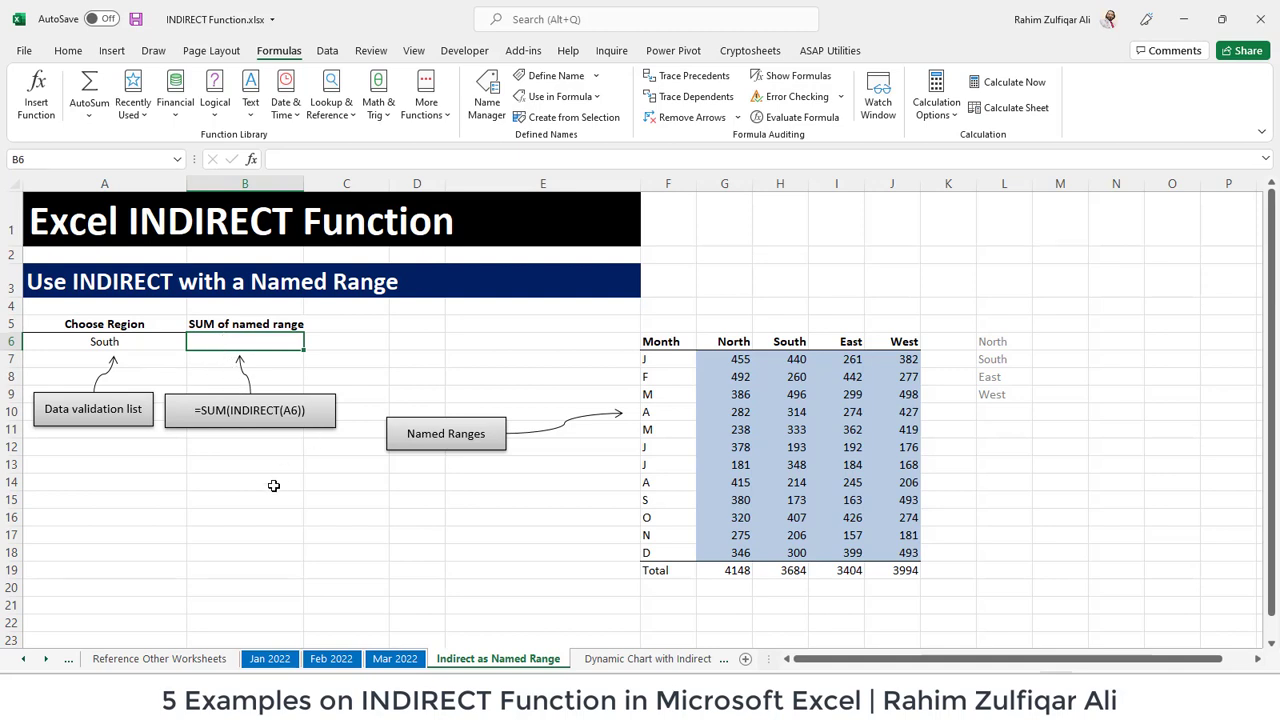
type("=sum")
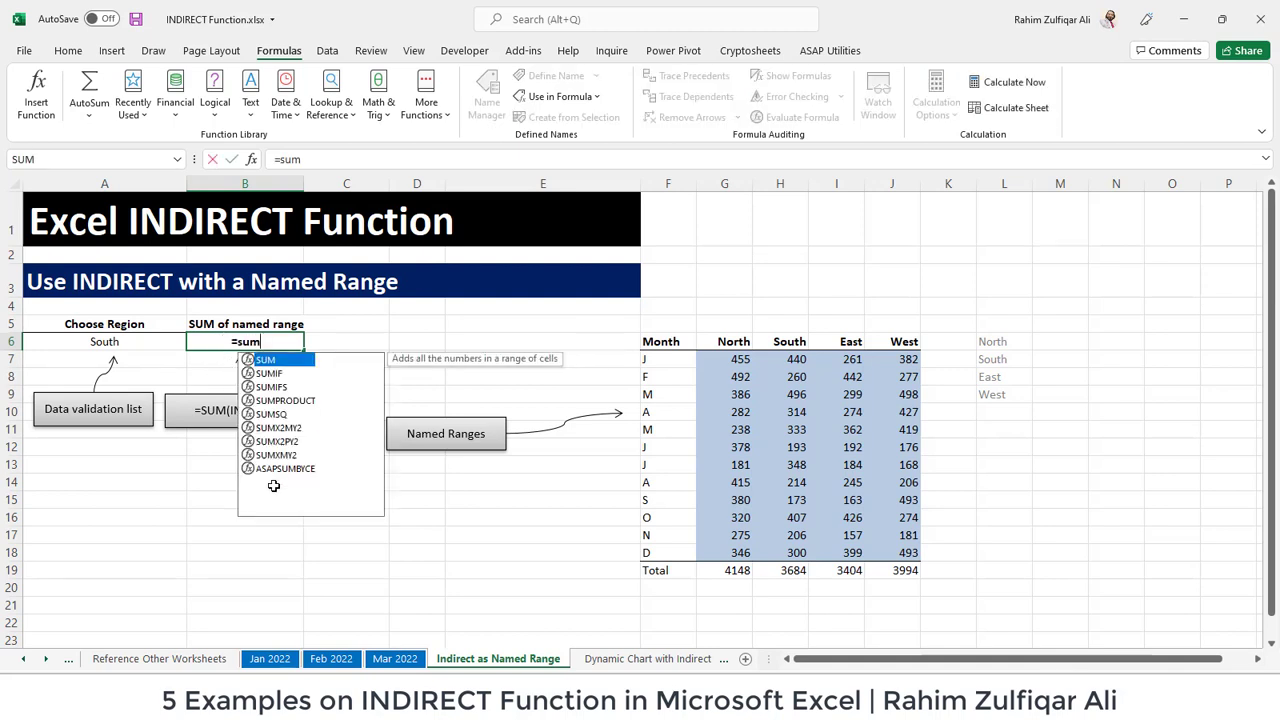
key("Tab")
type("ind")
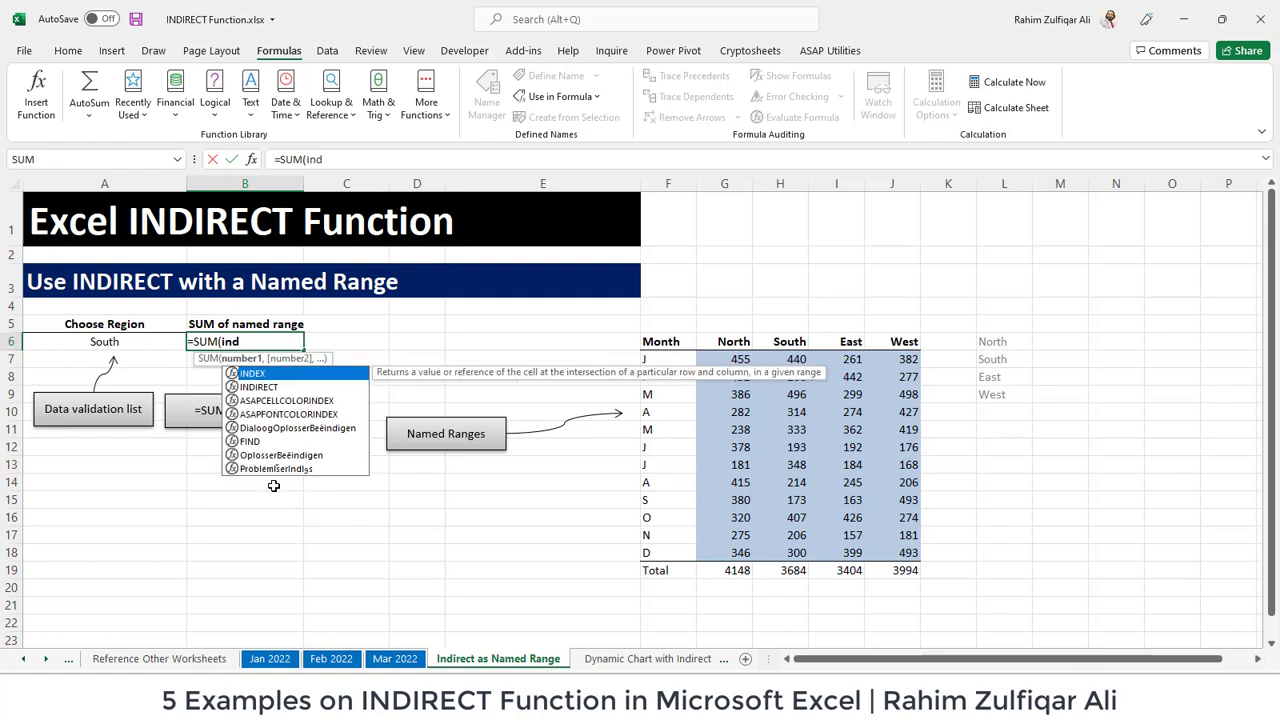
key("Down")
key("Tab")
key("Left")
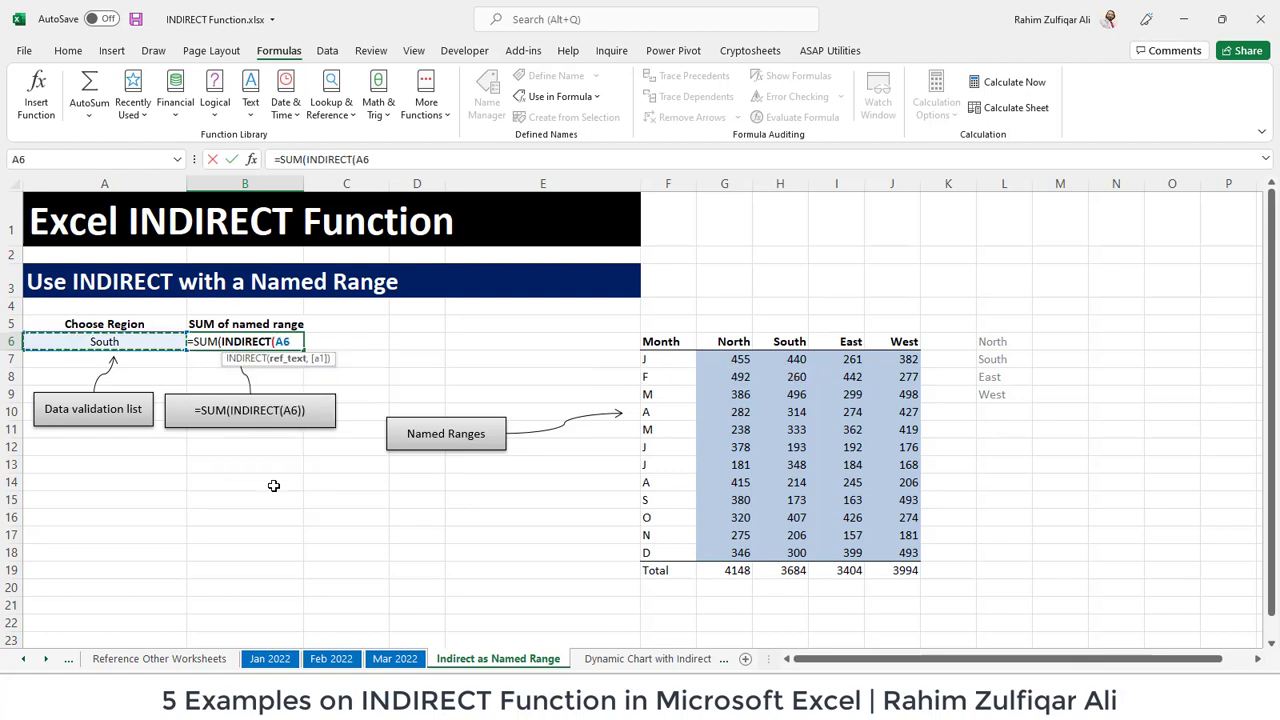
type("))")
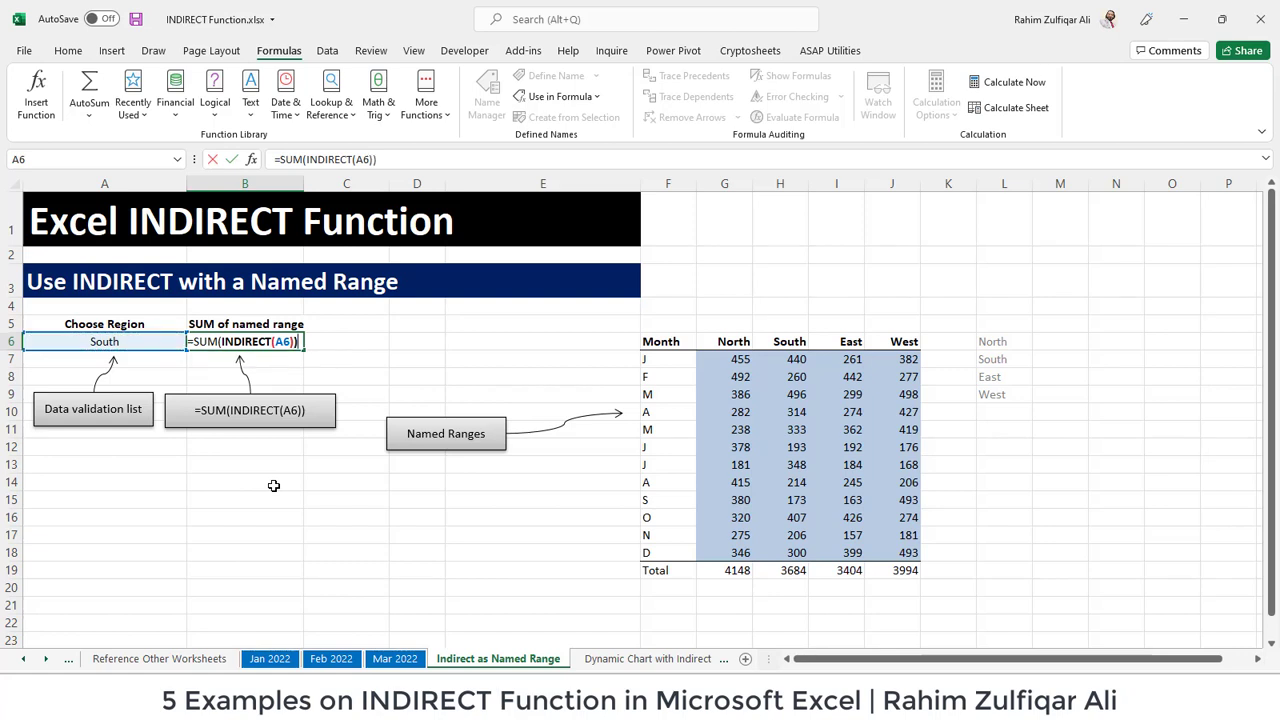
key("Return")
Test the sum formula by changing the region in A6 to East and back to North
key("Up")
key("Left")
key("alt+Down")
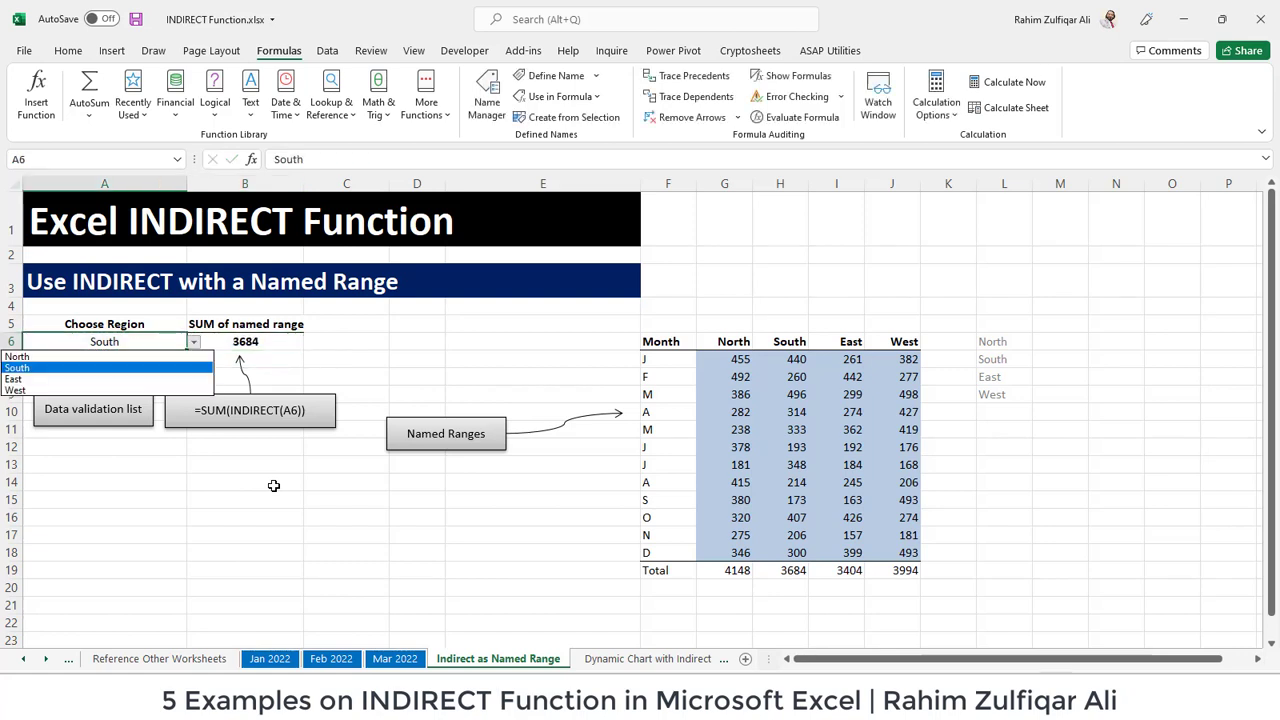
key("Down")
key("Return")
key("alt+Down")
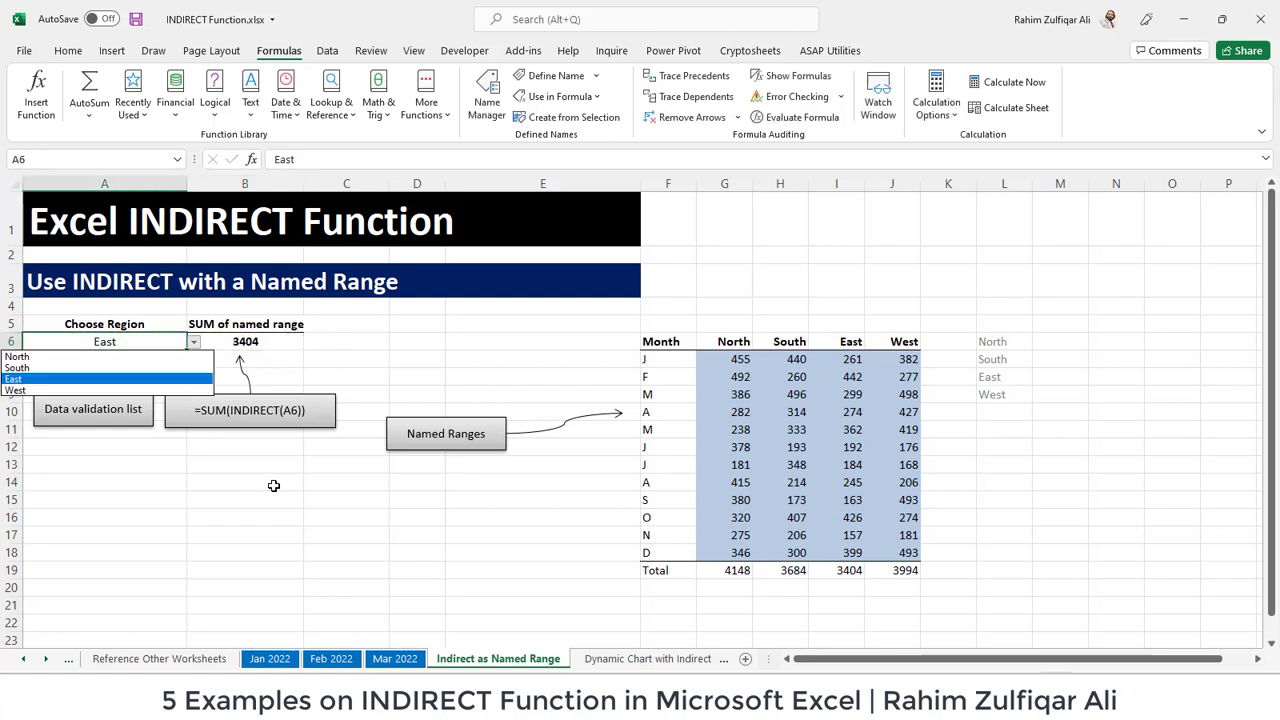
key("Up")
key("Up")
key("Return")
Test the sum formula by changing the region in A6 to West and back to North
key("alt+Down")
key("Down")
key("Down")
key("Down")
key("Return")
key("alt+Down")
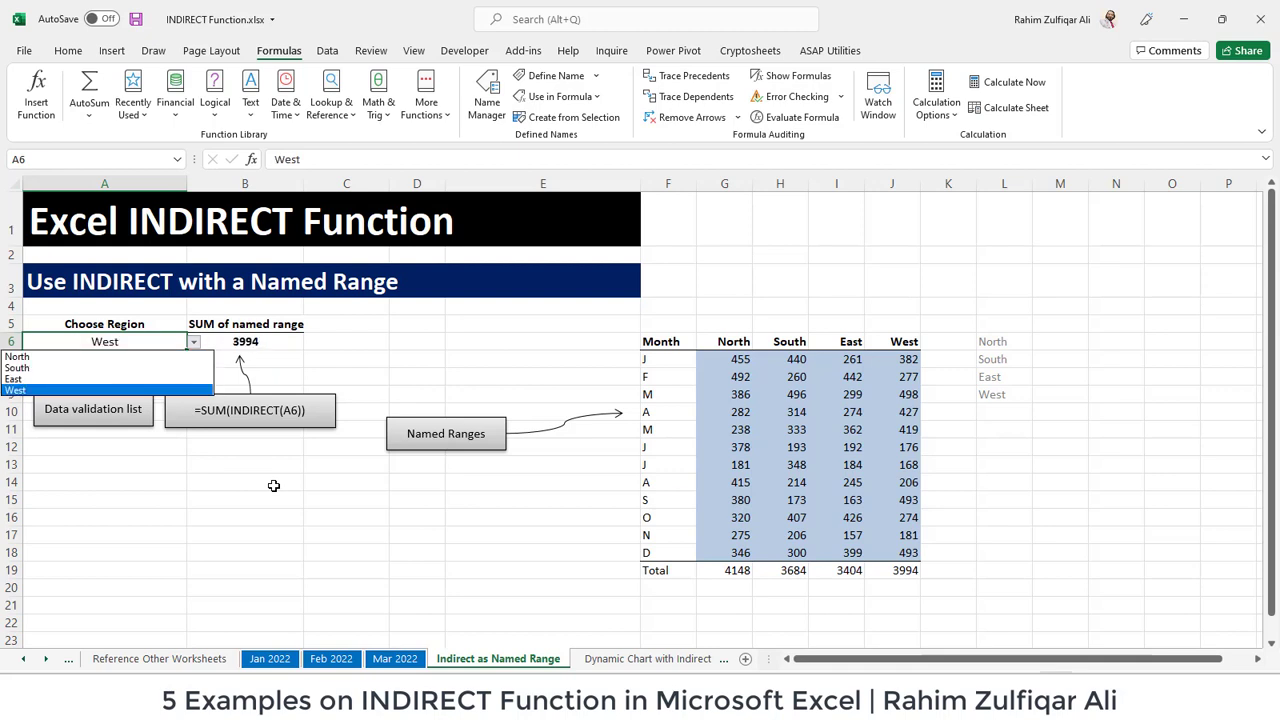
key("Up")
key("Up")
key("Up")
key("Return")
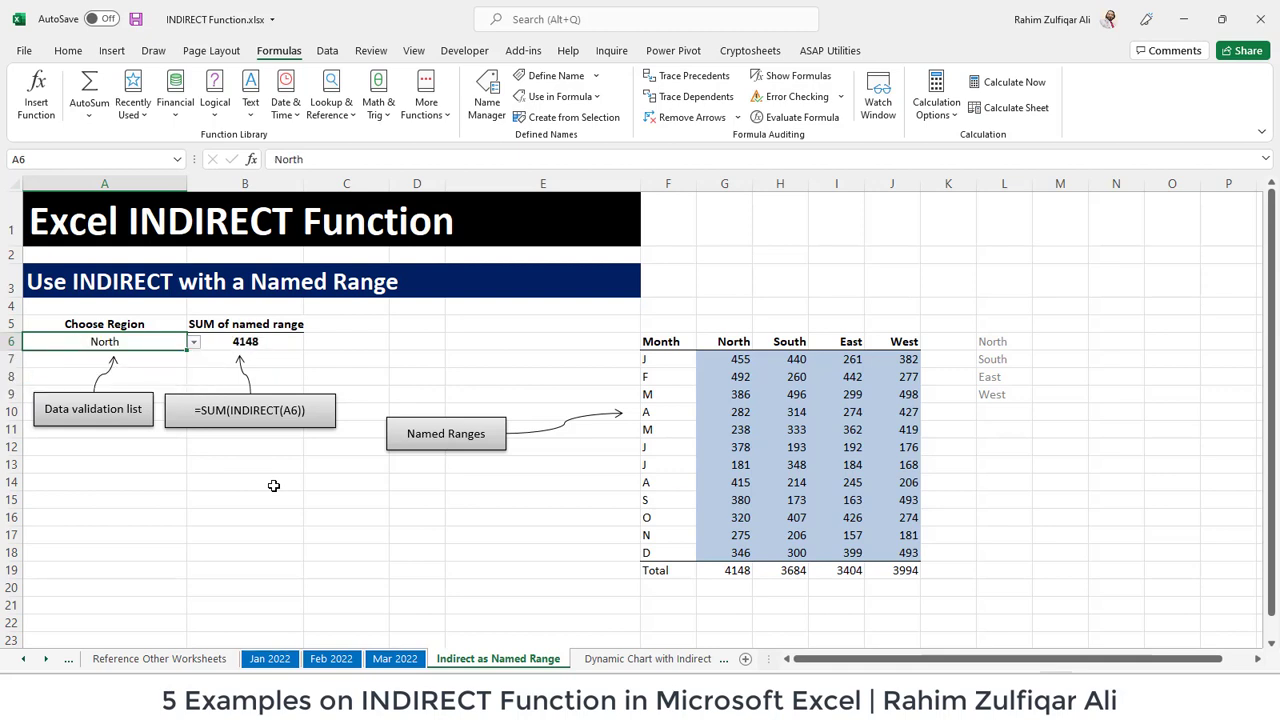
Set the region in A6 to East and finally to West, and inspect the sum formula in B6
key("alt+Down")
key("Down")
key("Down")
key("Return")
key("alt+Down")
key("Down")
key("Return")
key("Right")
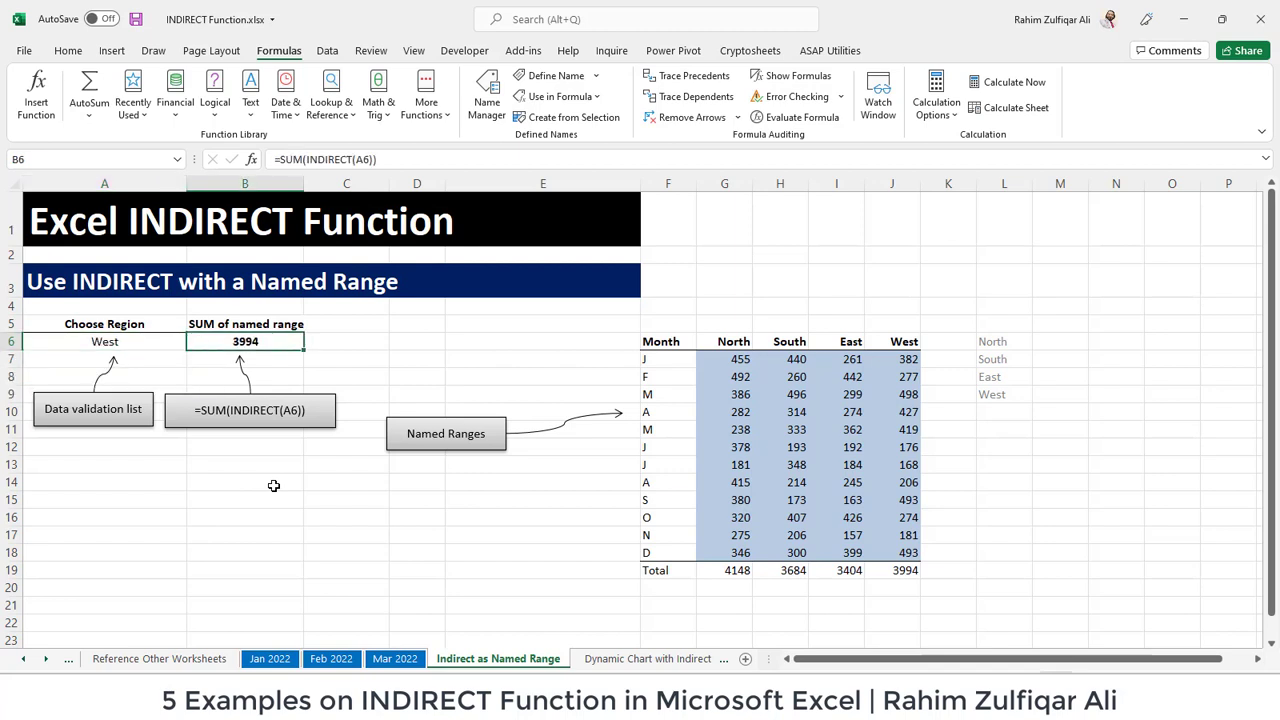
key("F2")
key("Escape")
Open the Dynamic Chart with Indirect sheet and select cell A4 below the heading
key("ctrl+Page_Down")
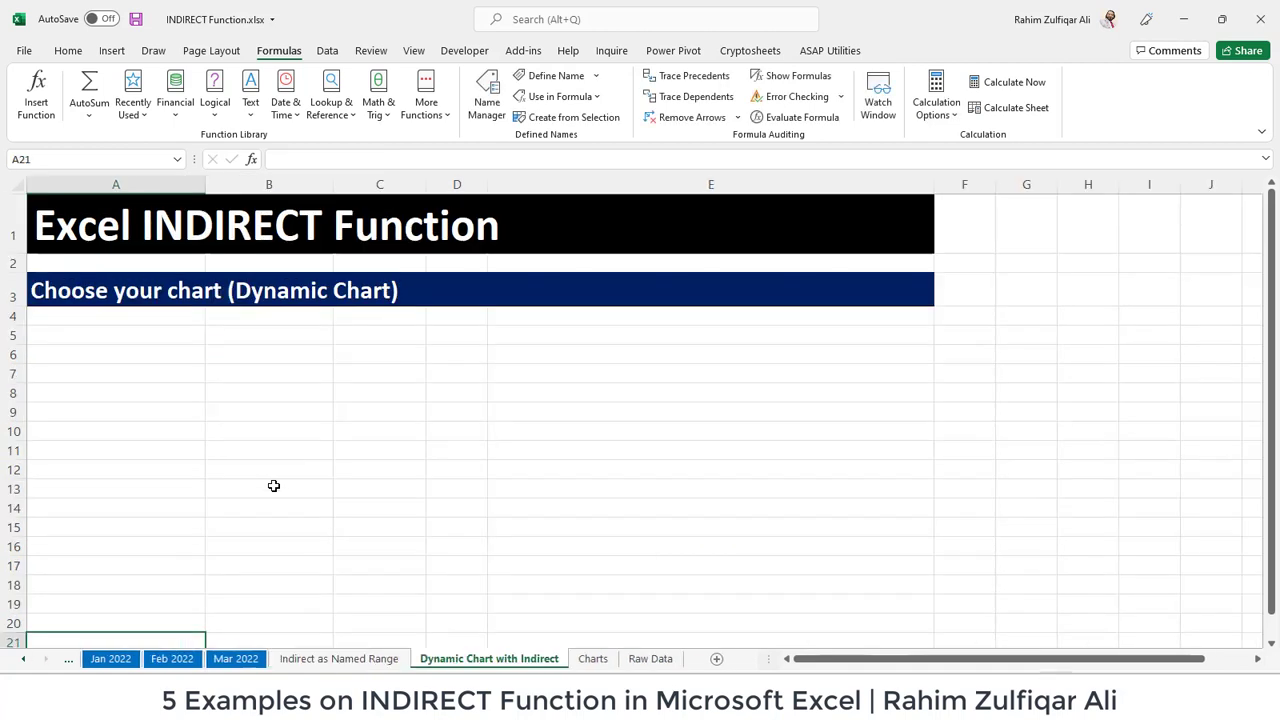
key("ctrl+Up")
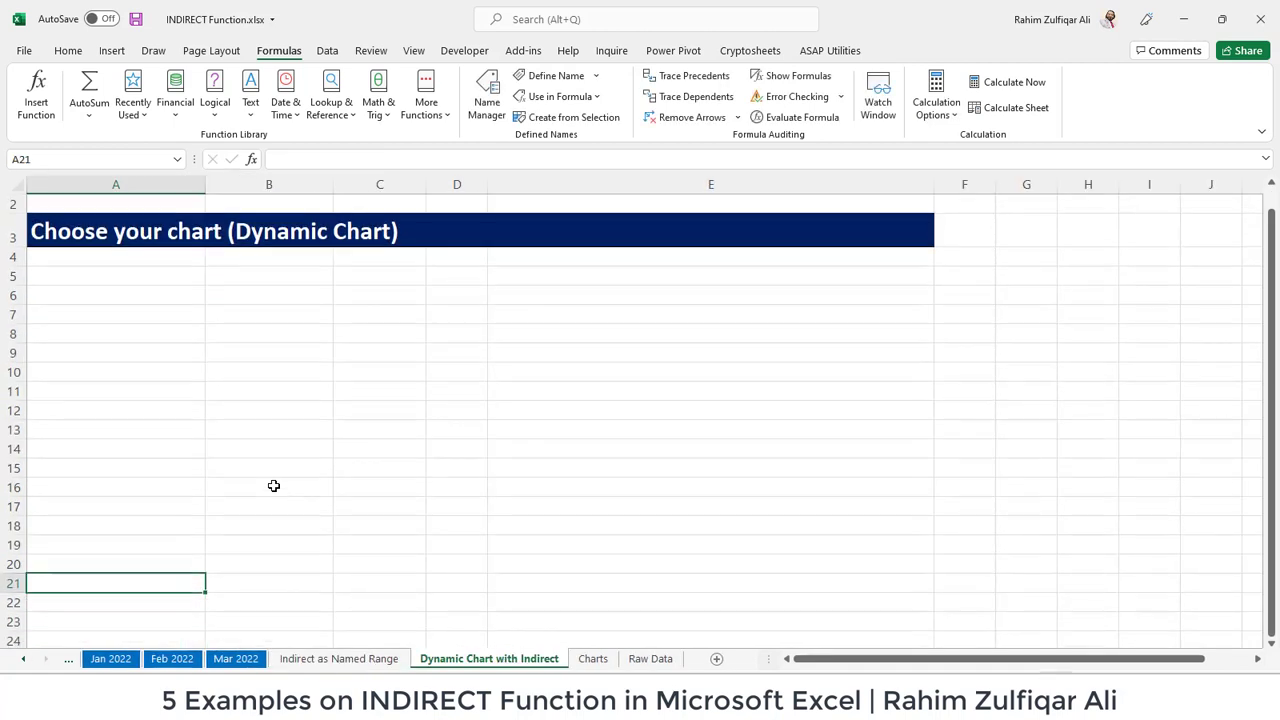
key("ctrl+Up")
key("Down")
key("Down")
key("Down")
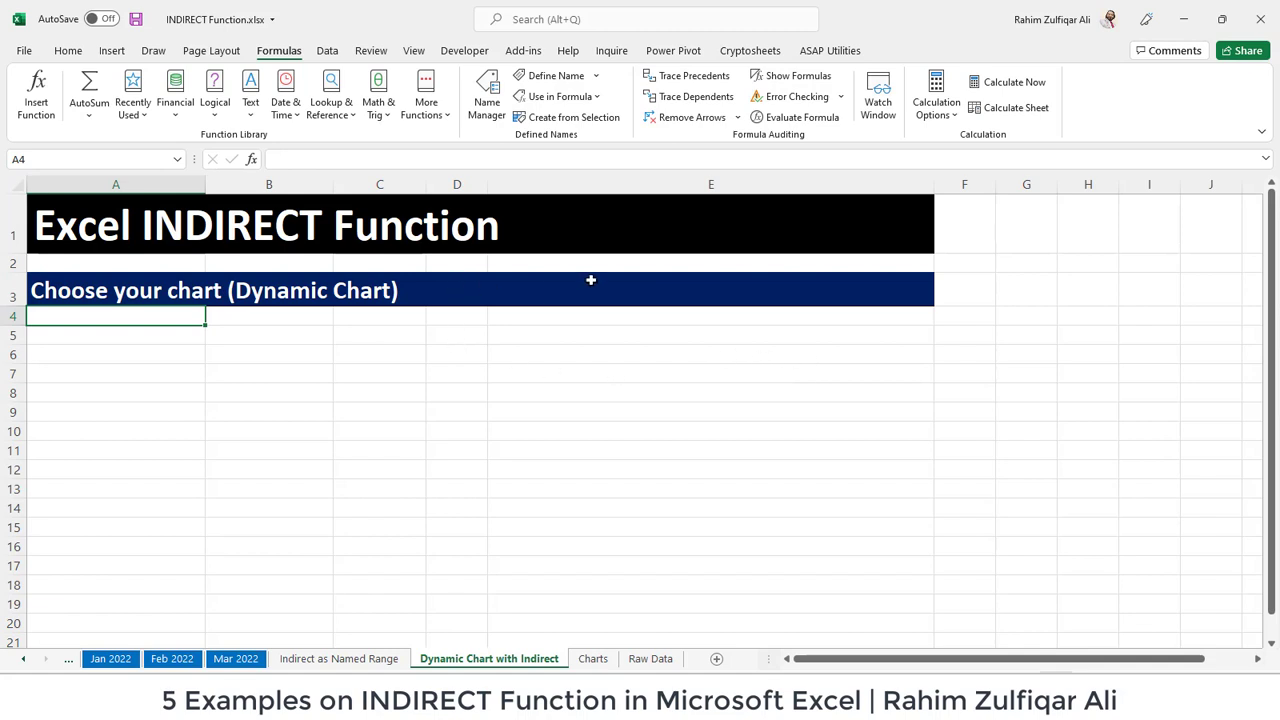
Insert a combo box form control beside the Choose your chart heading in row 3 and check its drop-down list
left_click(453, 58)
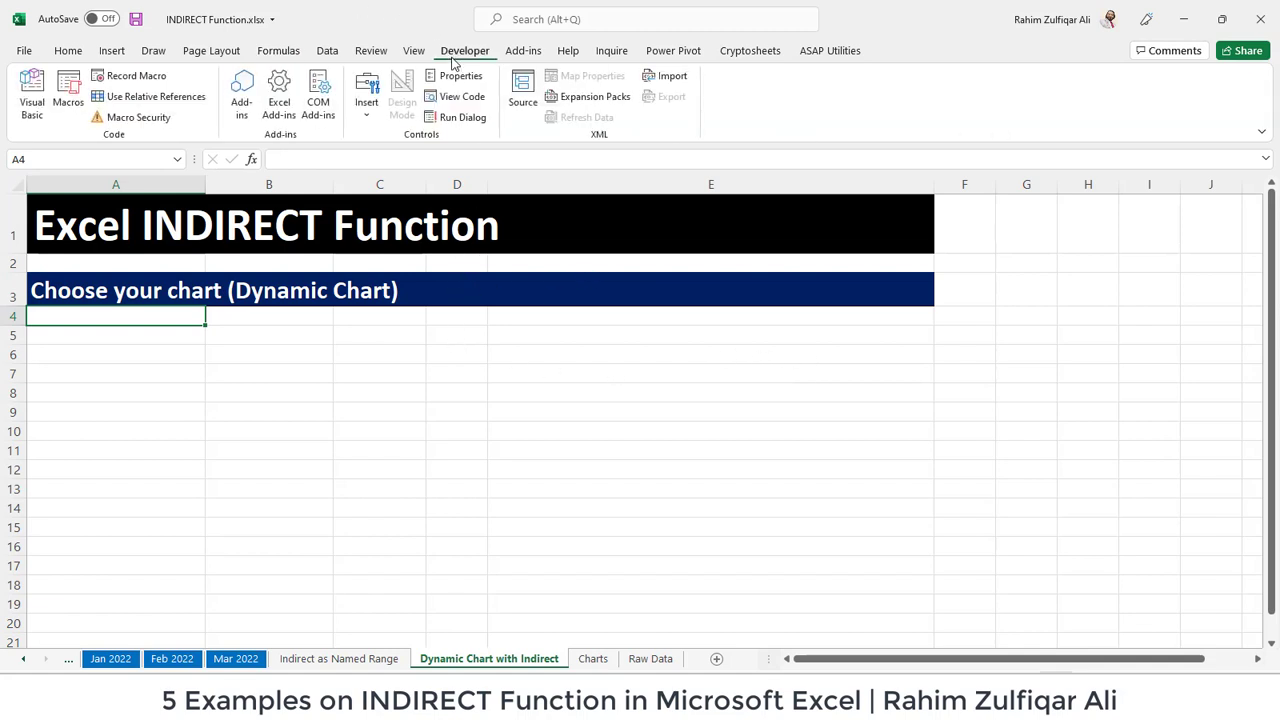
left_click(366, 100)
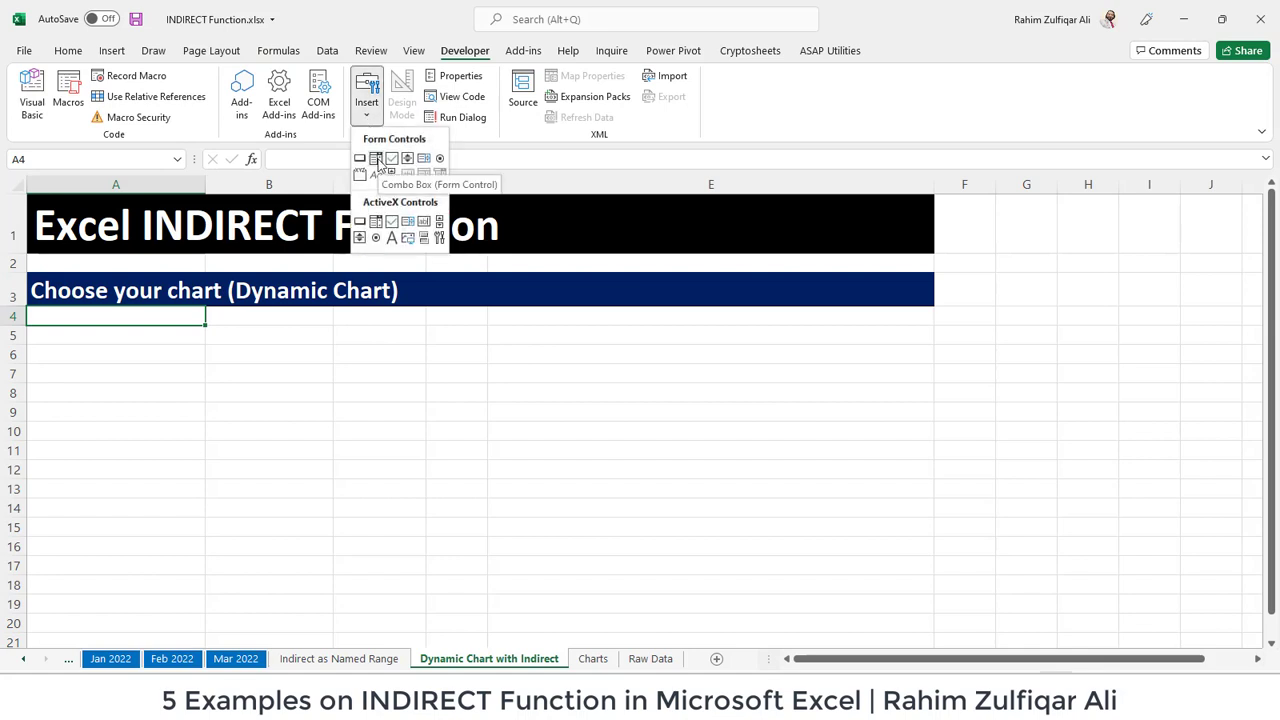
left_click(376, 159)
left_click_drag(429, 283, 594, 304)
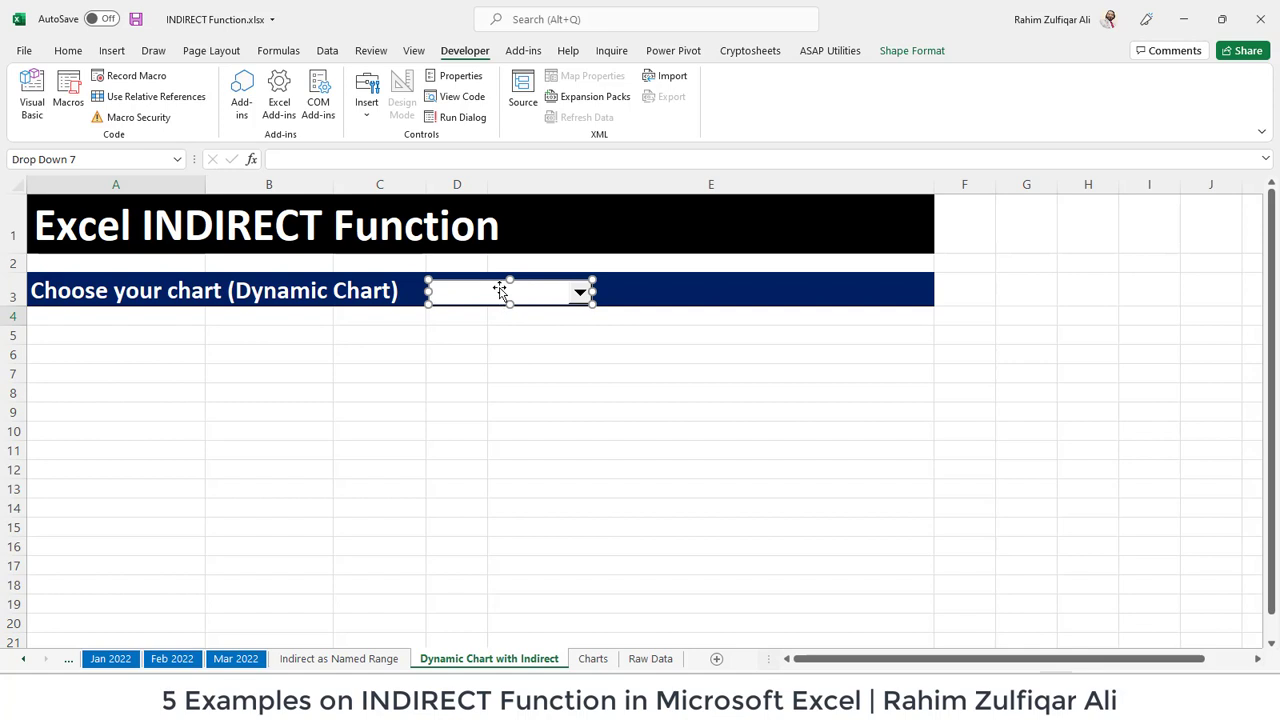
left_click(580, 312)
left_click(580, 295)
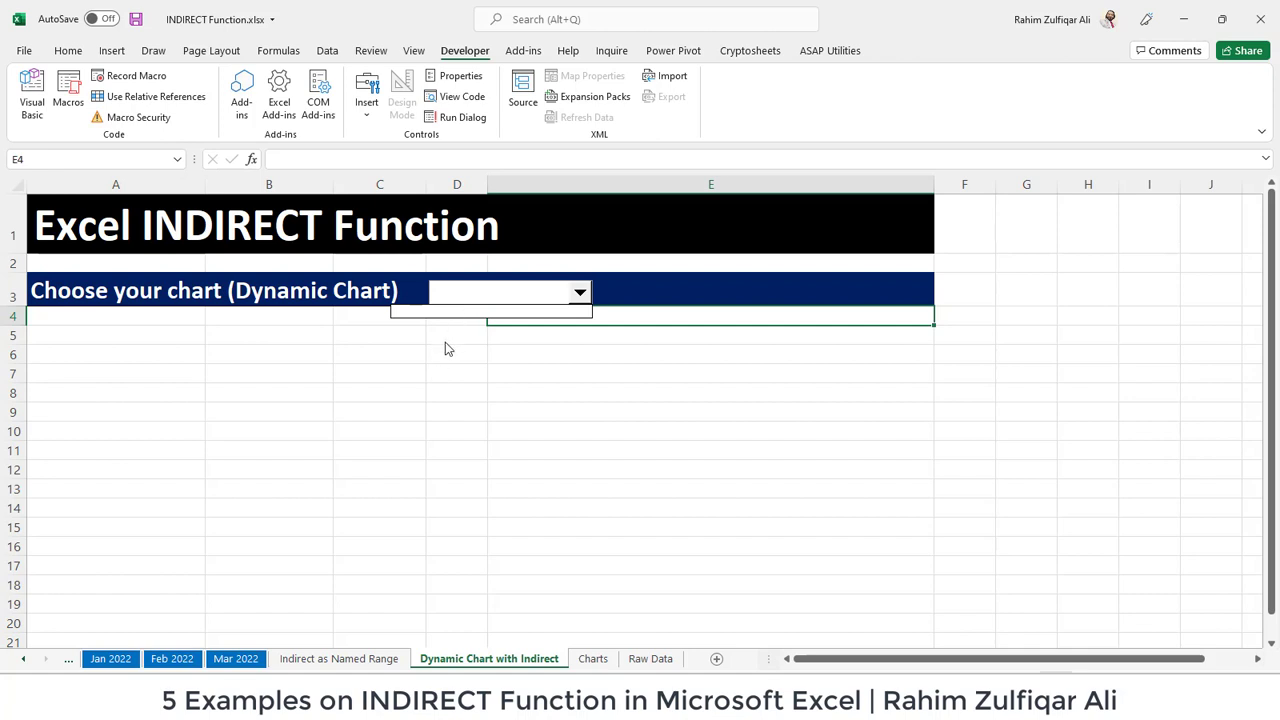
right_click(475, 296)
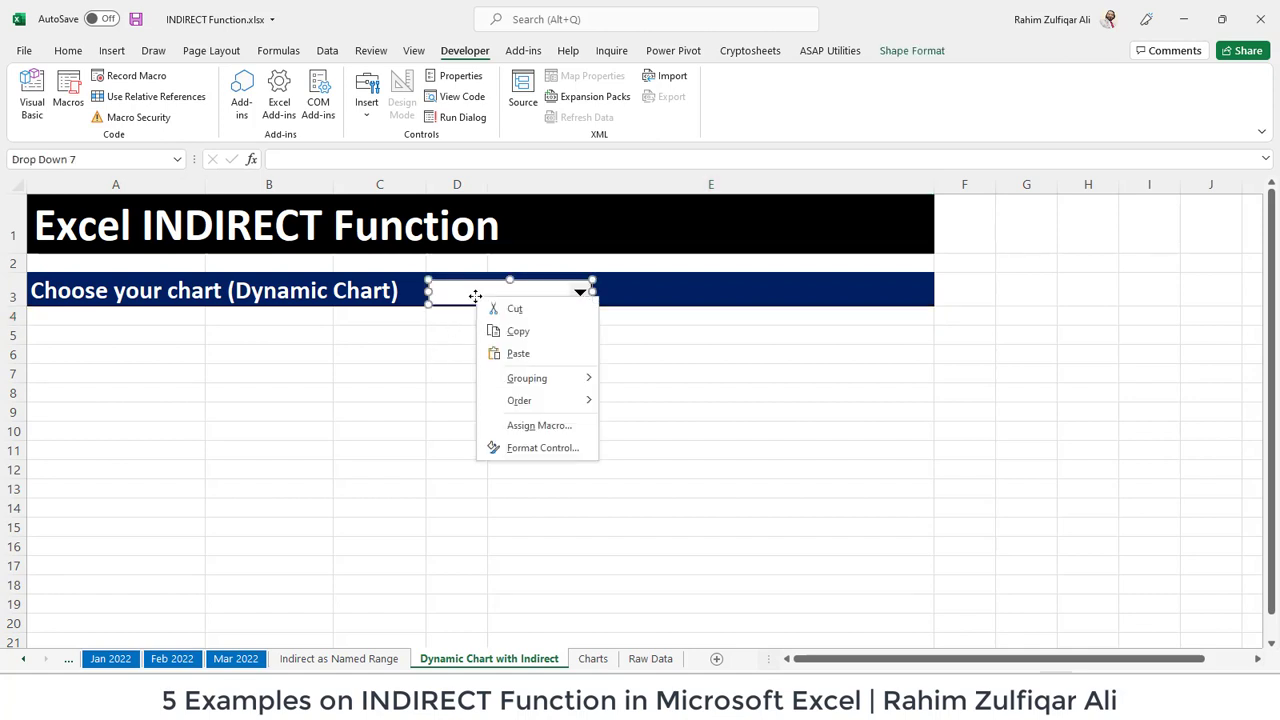
left_click(553, 448)
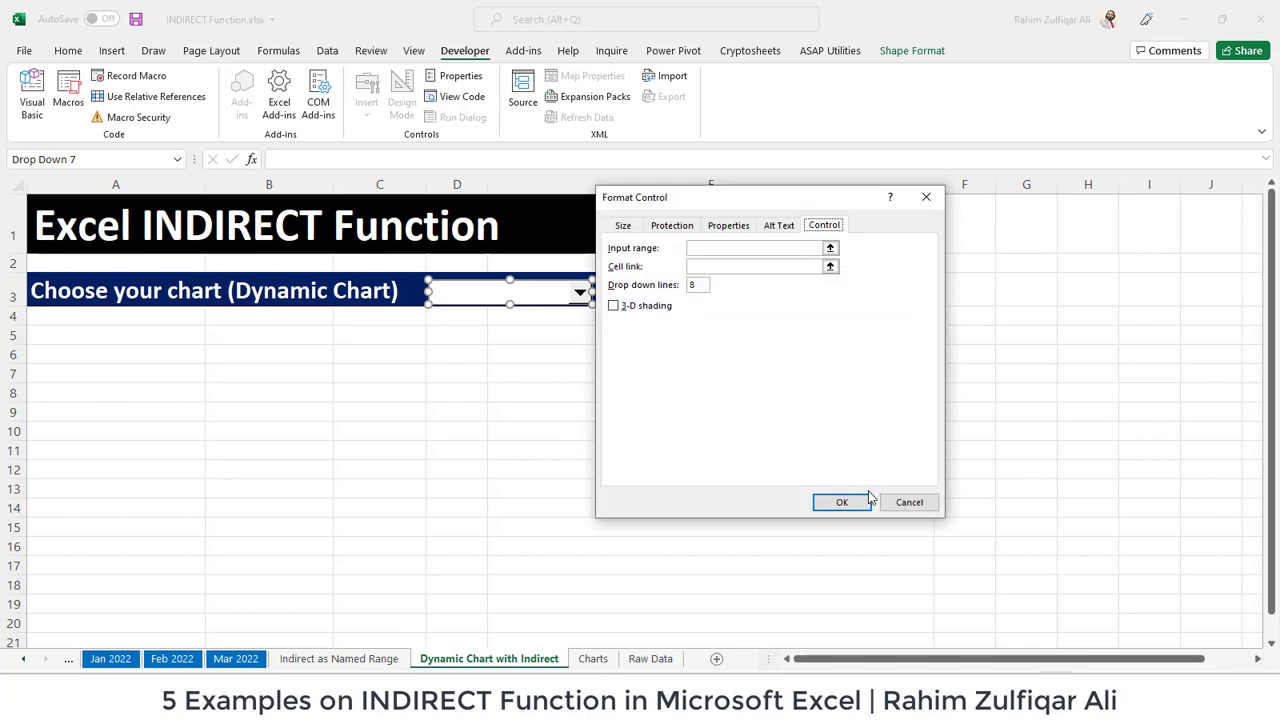
left_click(866, 501)
Set the combo box's input range to the chart names in 'Raw Data'!$H$2:$H$5
right_click(569, 306)
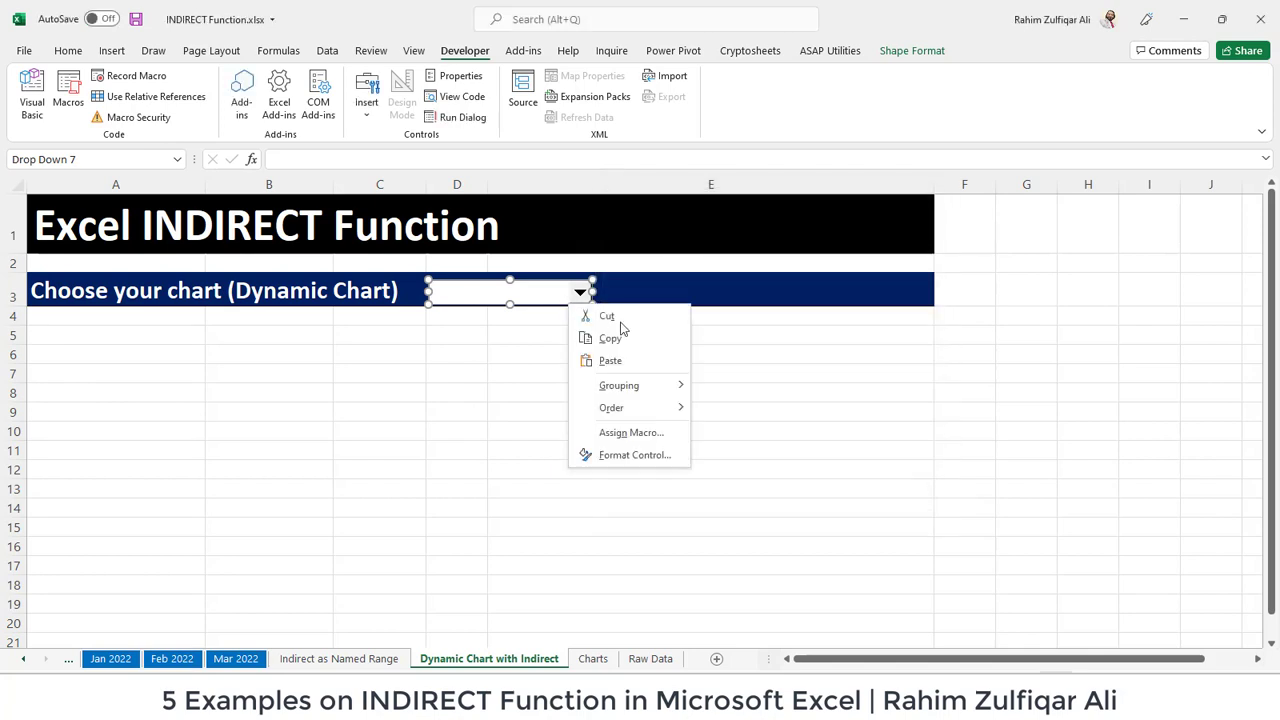
left_click(647, 455)
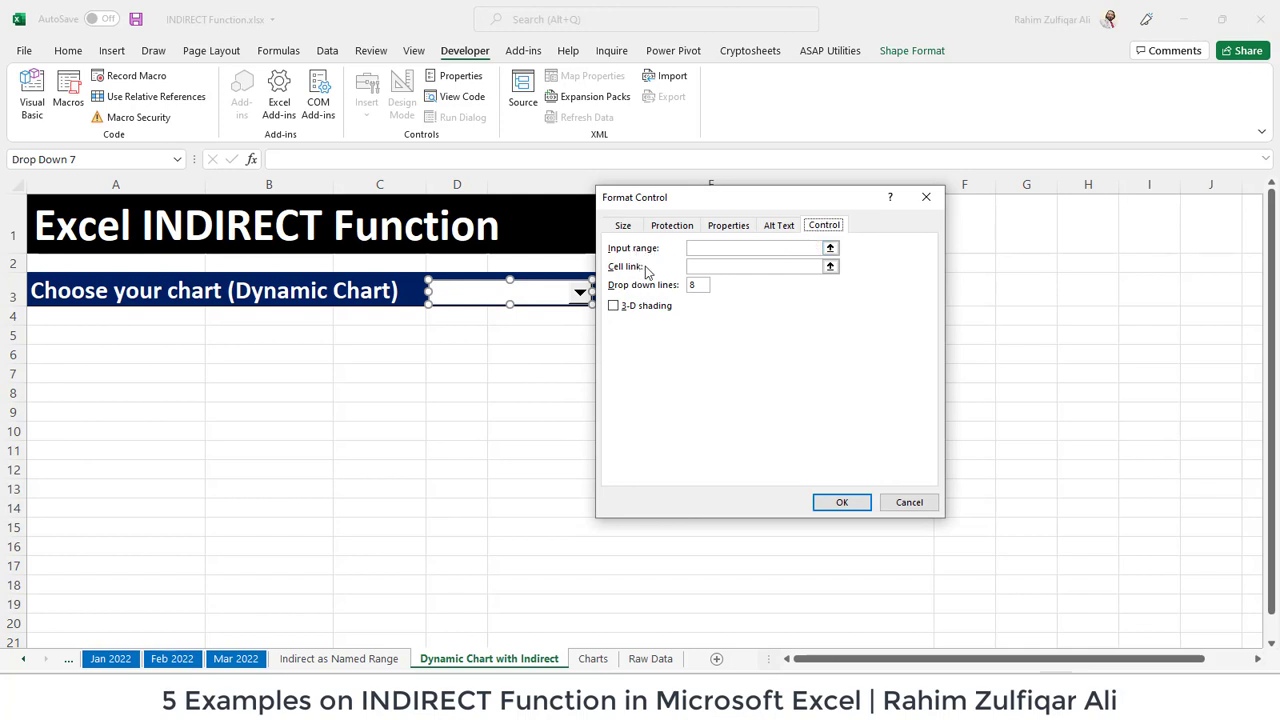
left_click(833, 251)
left_click(636, 658)
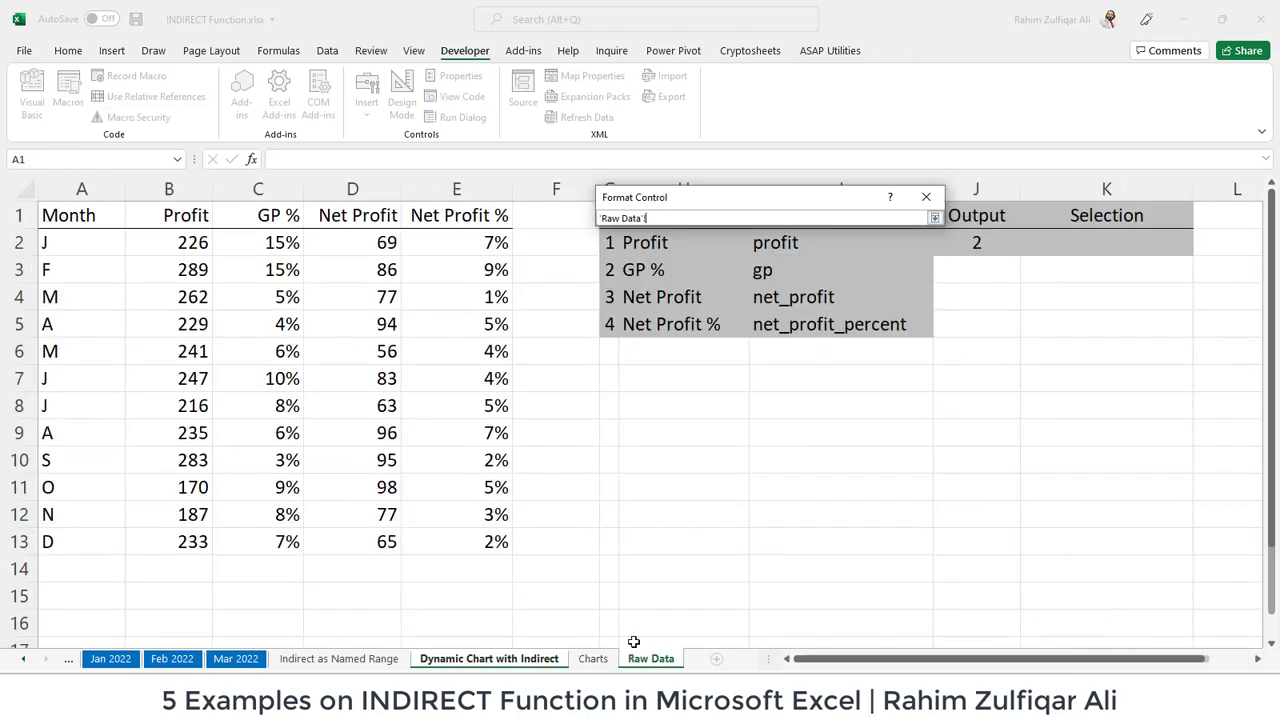
left_click_drag(683, 242, 677, 318)
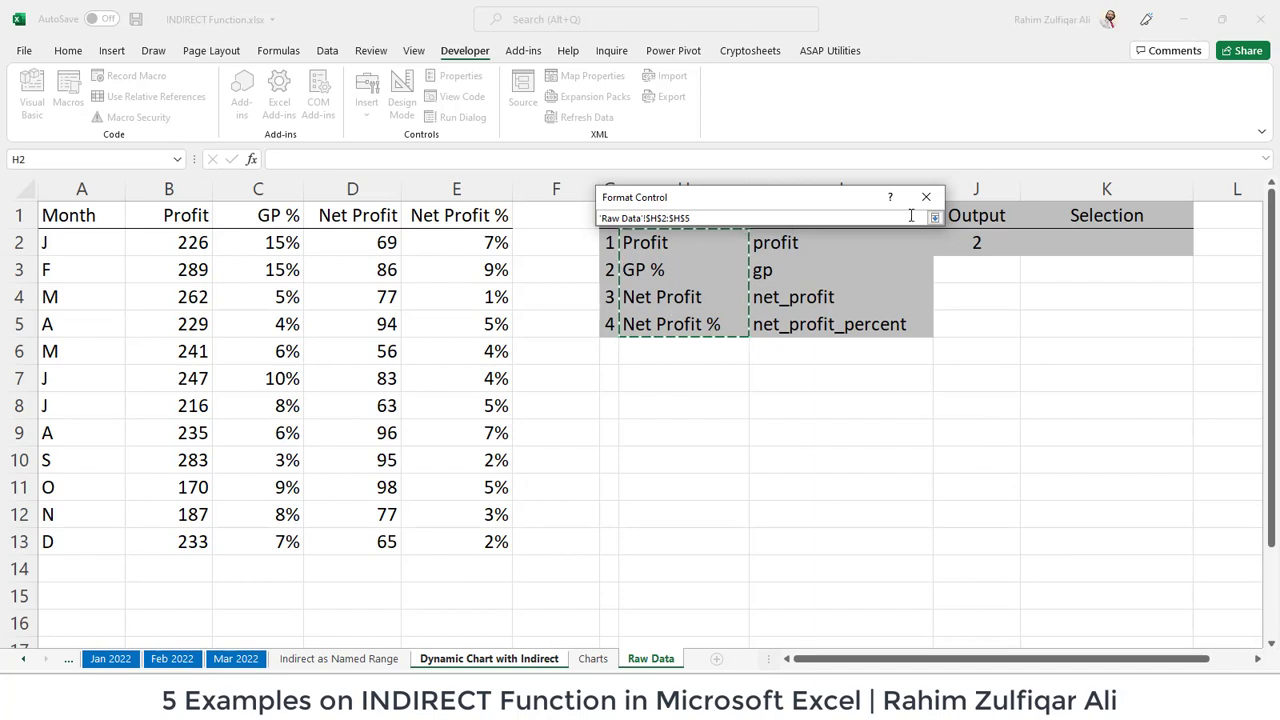
left_click(934, 217)
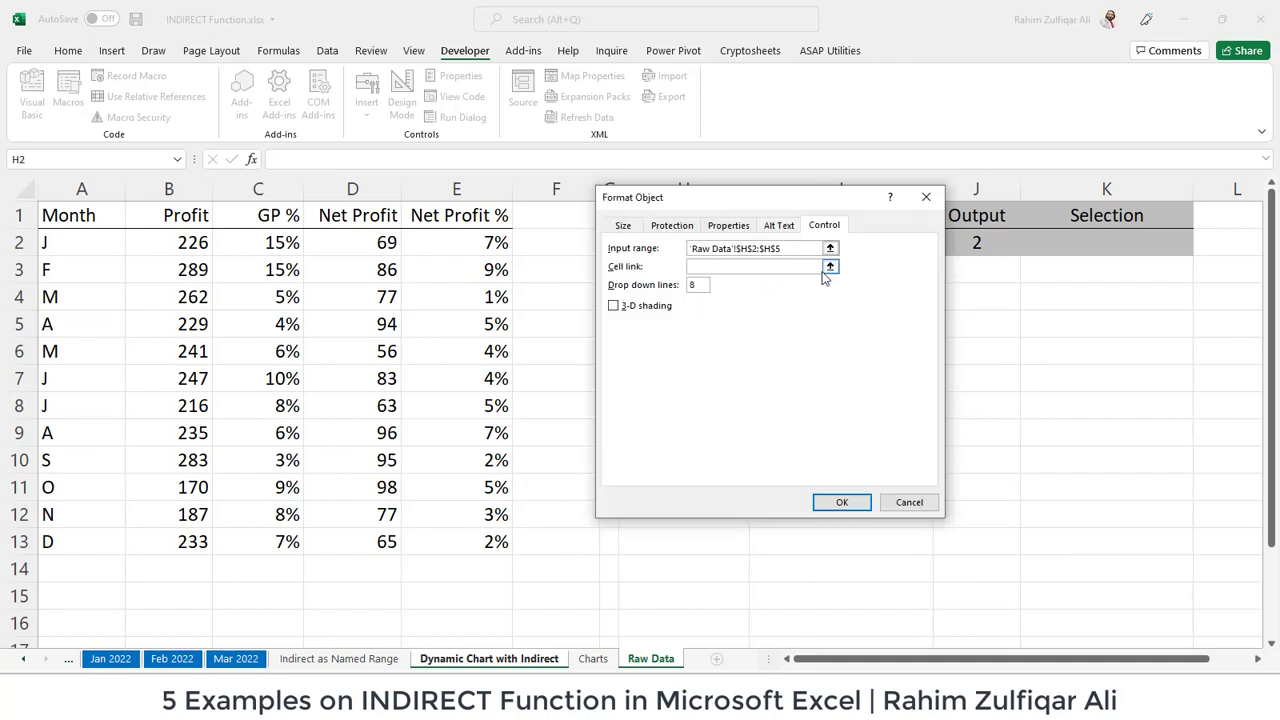
Link the combo box to the Output cell 'Raw Data'!$J$2, apply the control settings and deselect the combo box
left_click(830, 267)
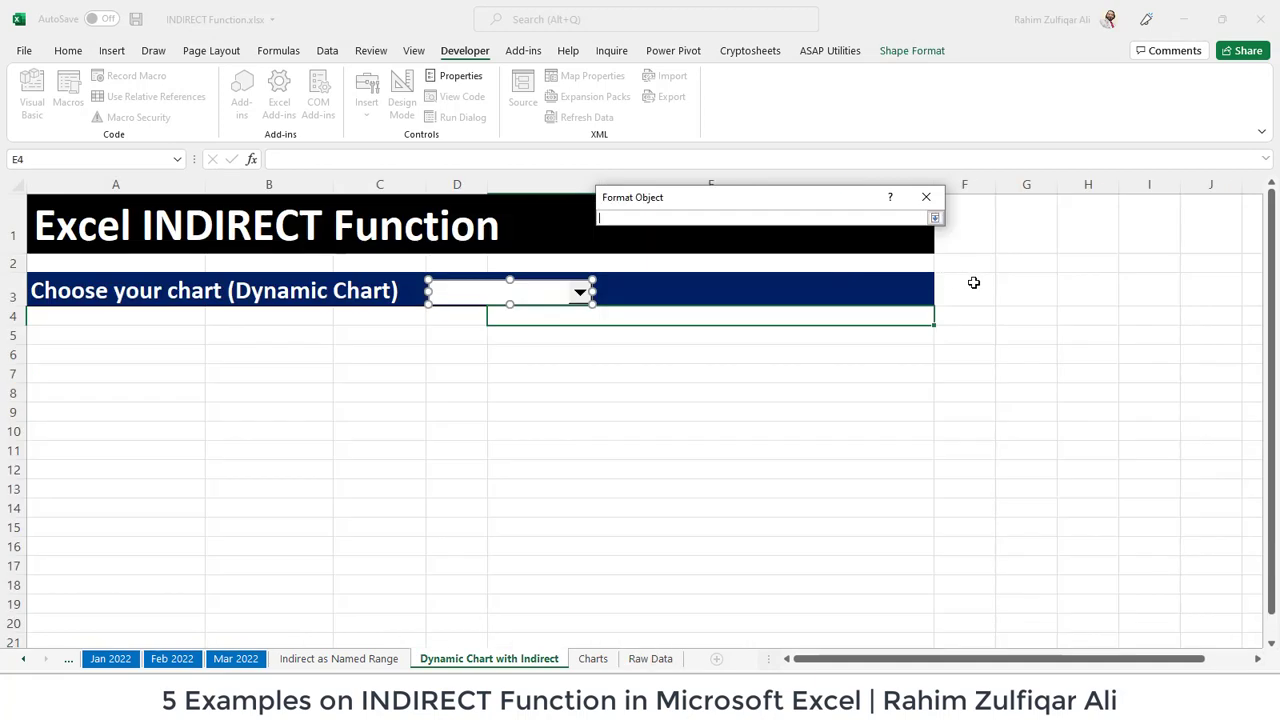
left_click(646, 657)
left_click(977, 240)
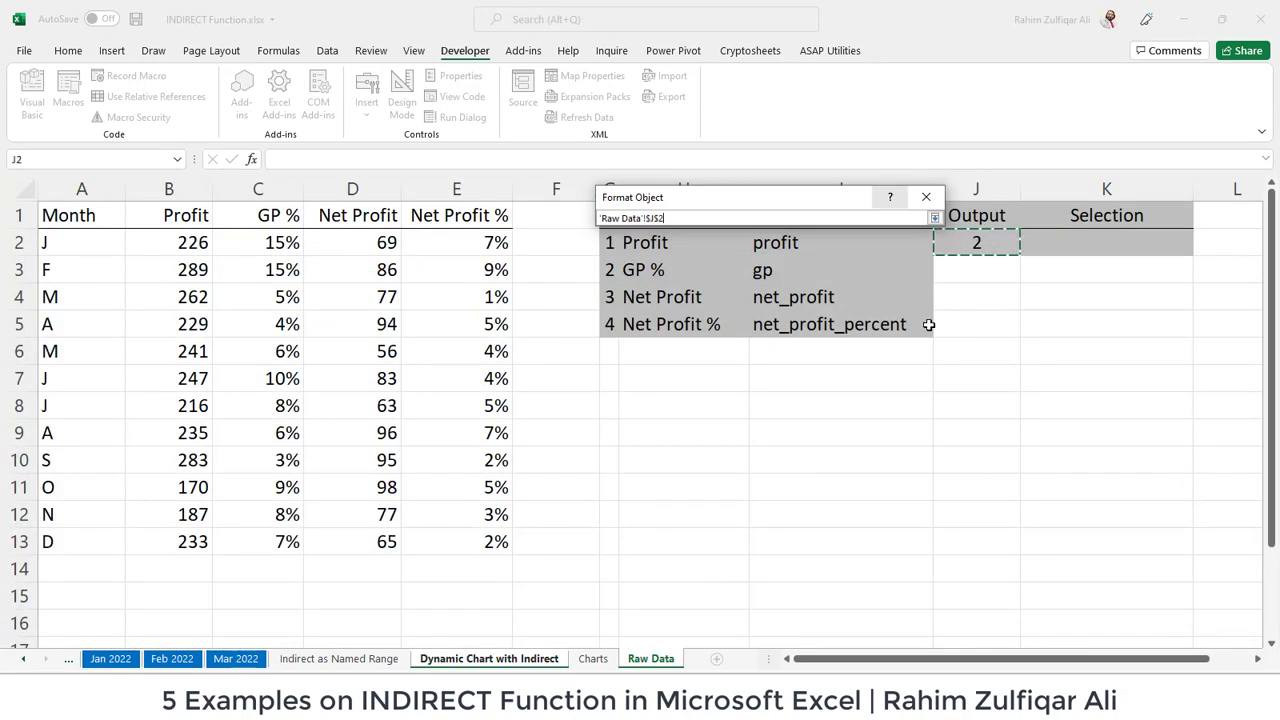
left_click(934, 217)
left_click(834, 505)
left_click(623, 352)
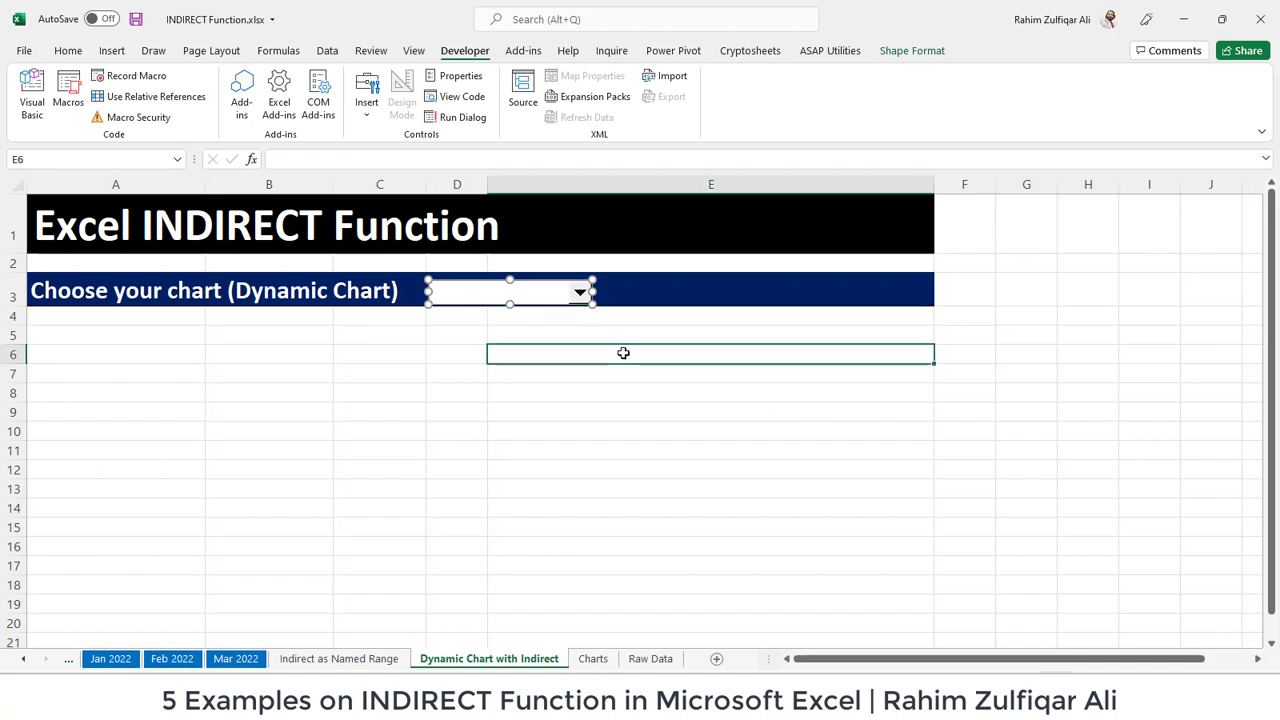
left_click(519, 303)
left_click(519, 311)
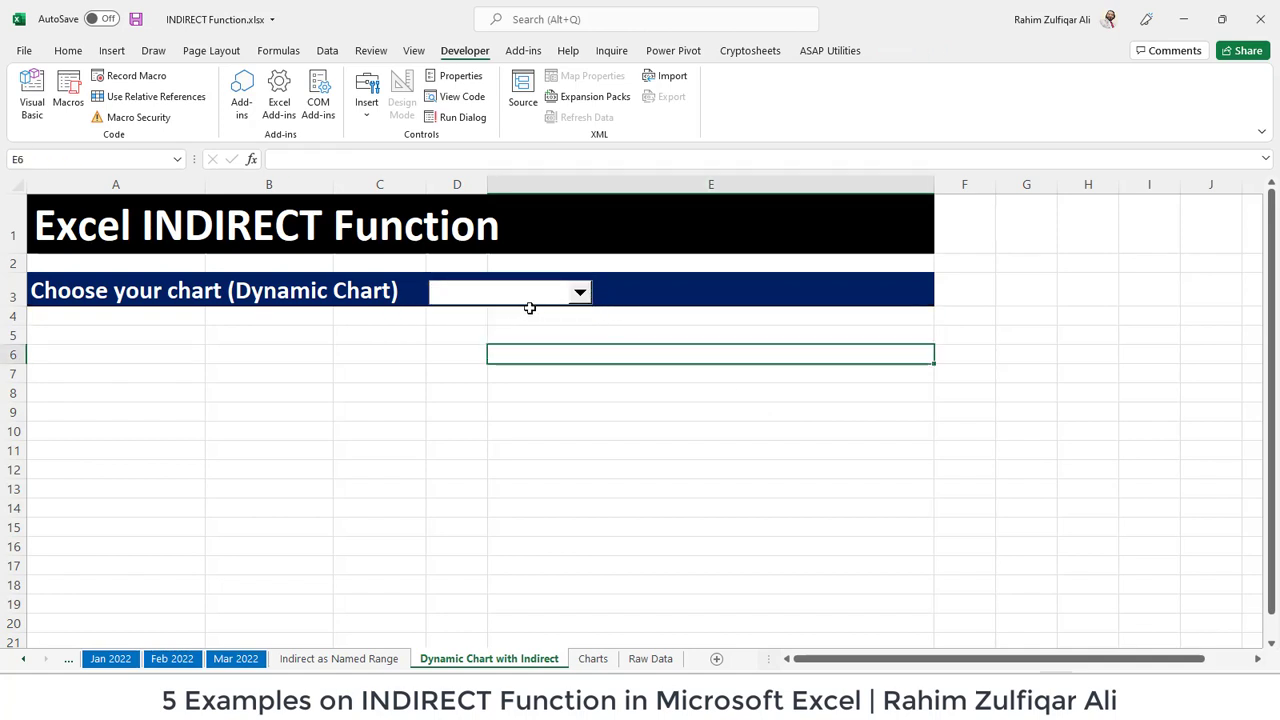
Test the combo box by choosing several entries, including Net Profit, and leave it set to GP %
left_click(580, 293)
left_click(430, 324)
left_click(580, 293)
left_click(482, 338)
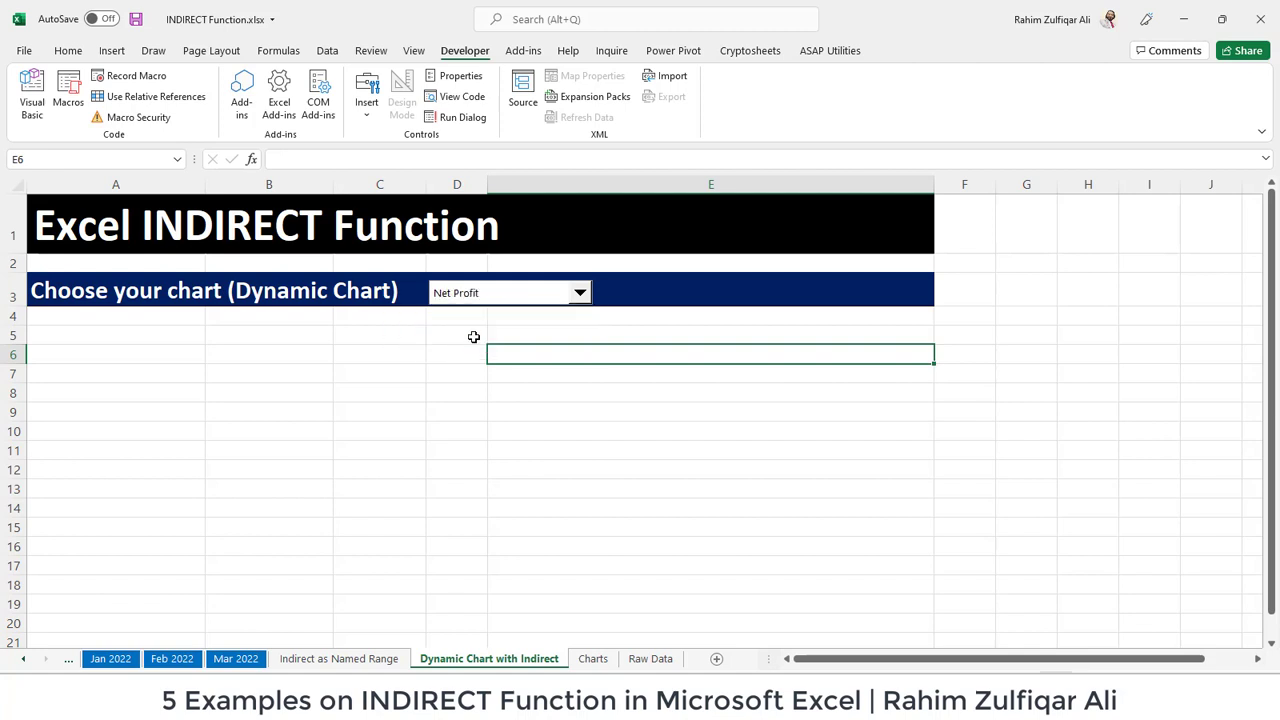
left_click(580, 293)
left_click(516, 311)
left_click(580, 293)
left_click(472, 324)
Review the Raw Data and Charts sheets, and name cell A1 behind the Profit chart profit
left_click(636, 660)
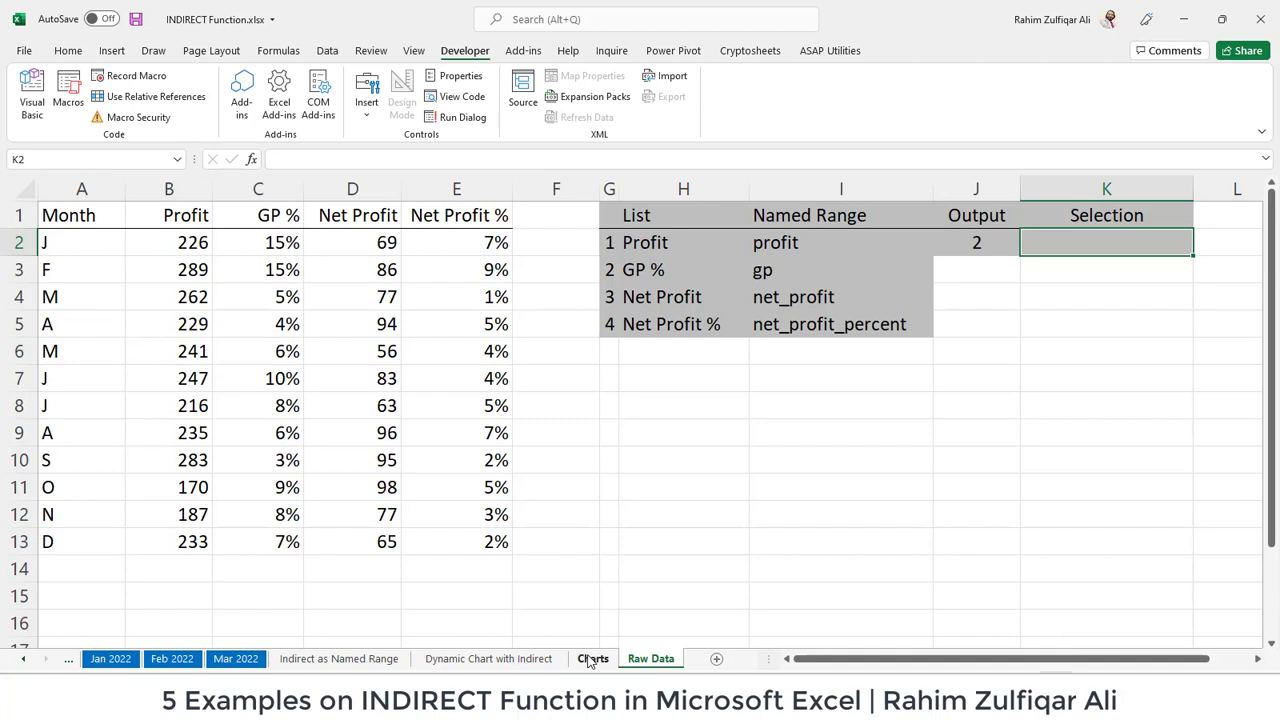
left_click(592, 659)
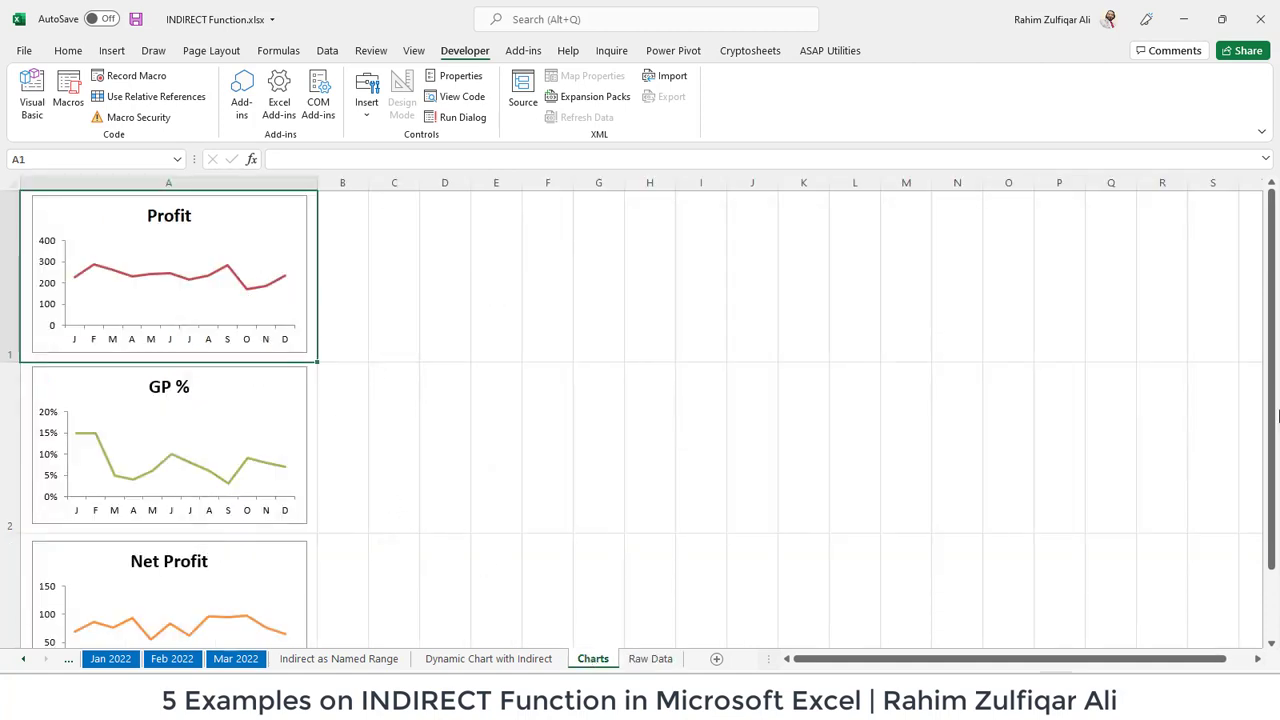
mouse_move(1276, 336)
left_mouse_down()
mouse_move(1275, 395)
mouse_move(1276, 322)
left_mouse_up()
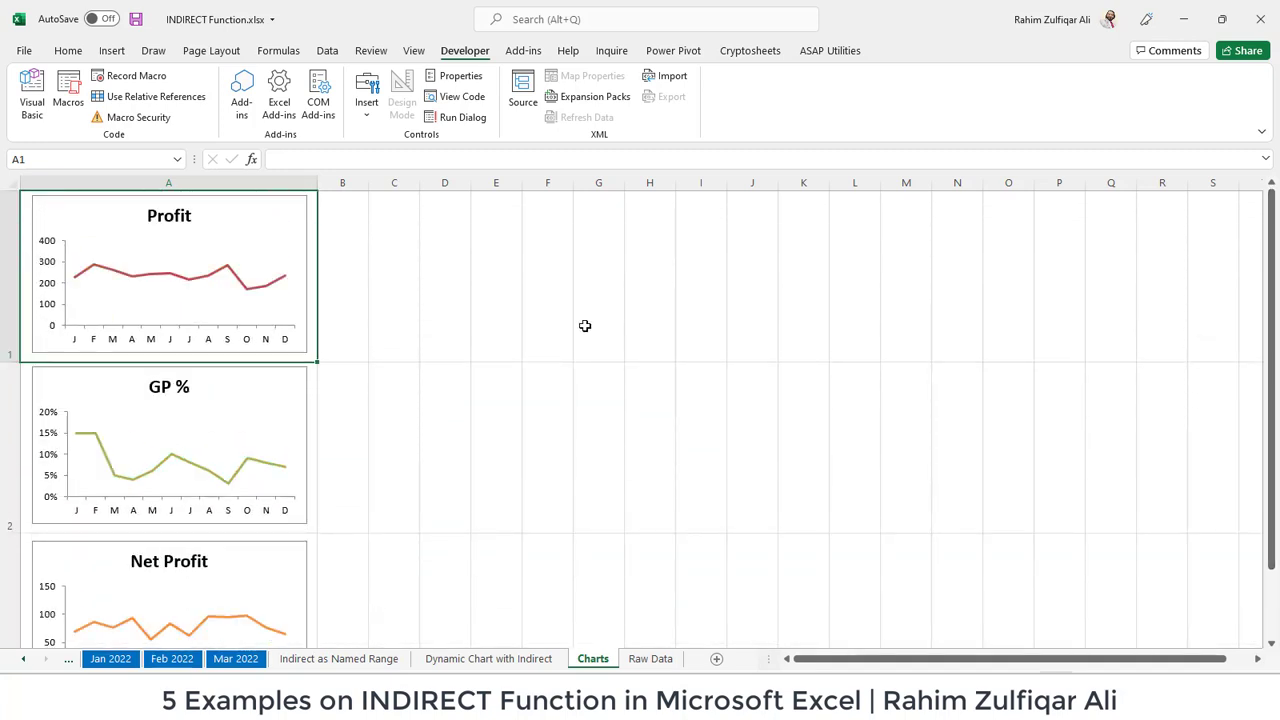
key("Down")
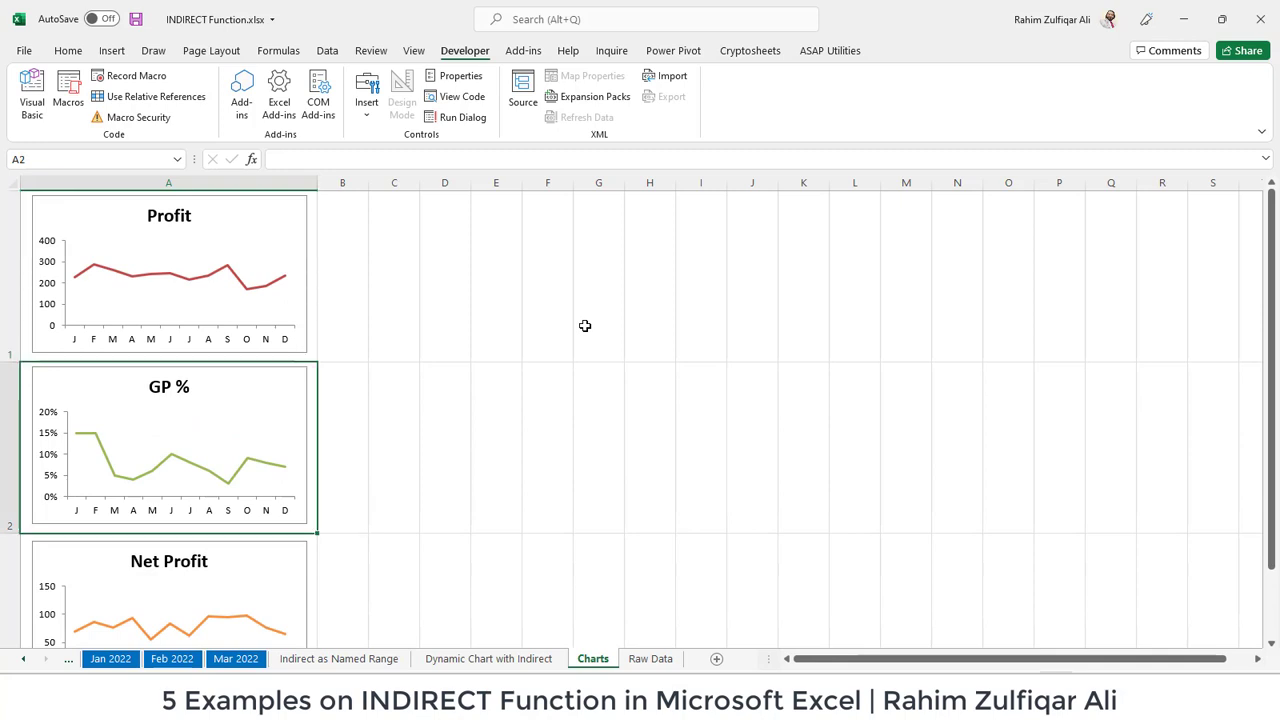
key("Up")
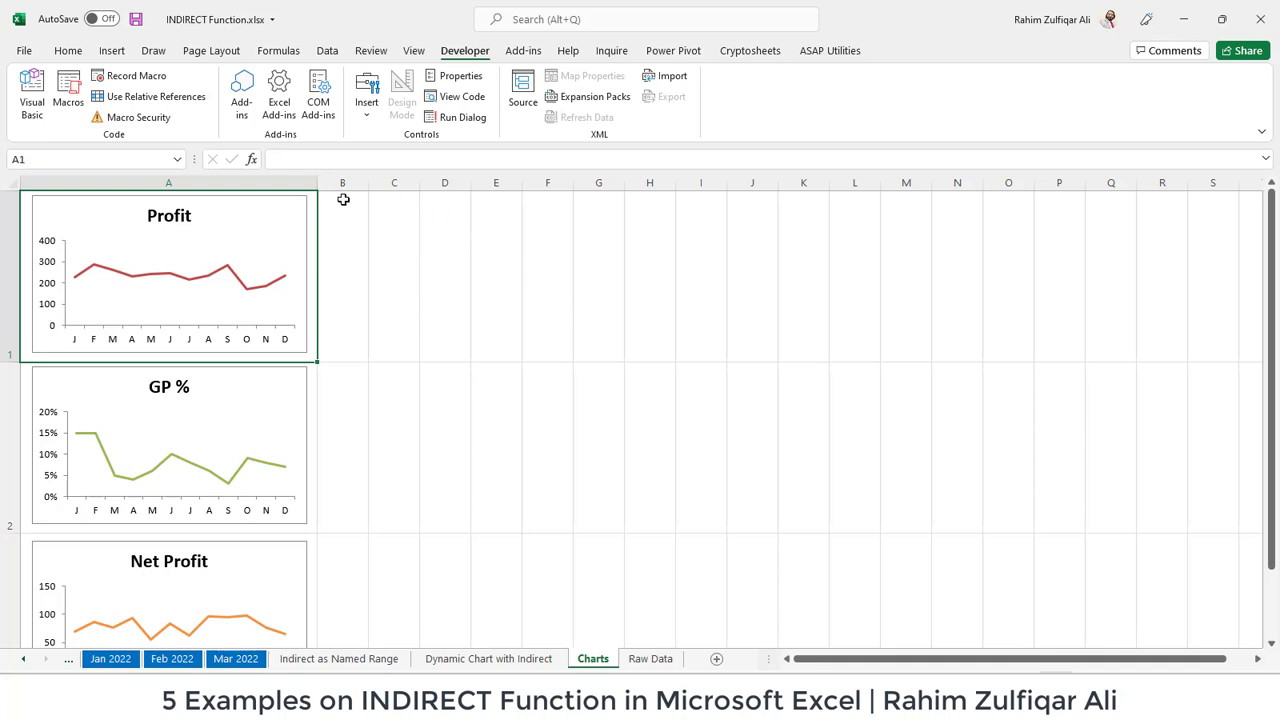
left_click(120, 160)
type("profit")
key("Return")
Name cell A2 behind the GP % chart gp and move on to cell A3
key("Down")
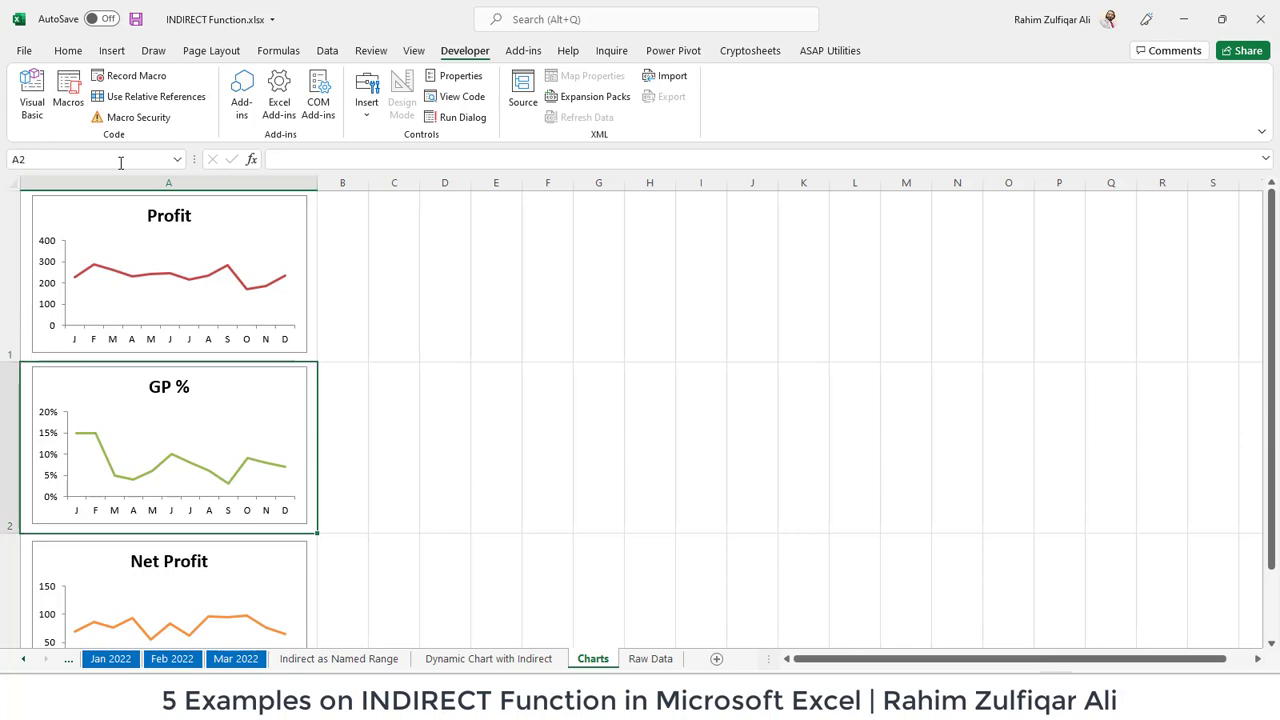
left_click(63, 162)
key("BackSpace")
type("gp")
key("Return")
key("Down")
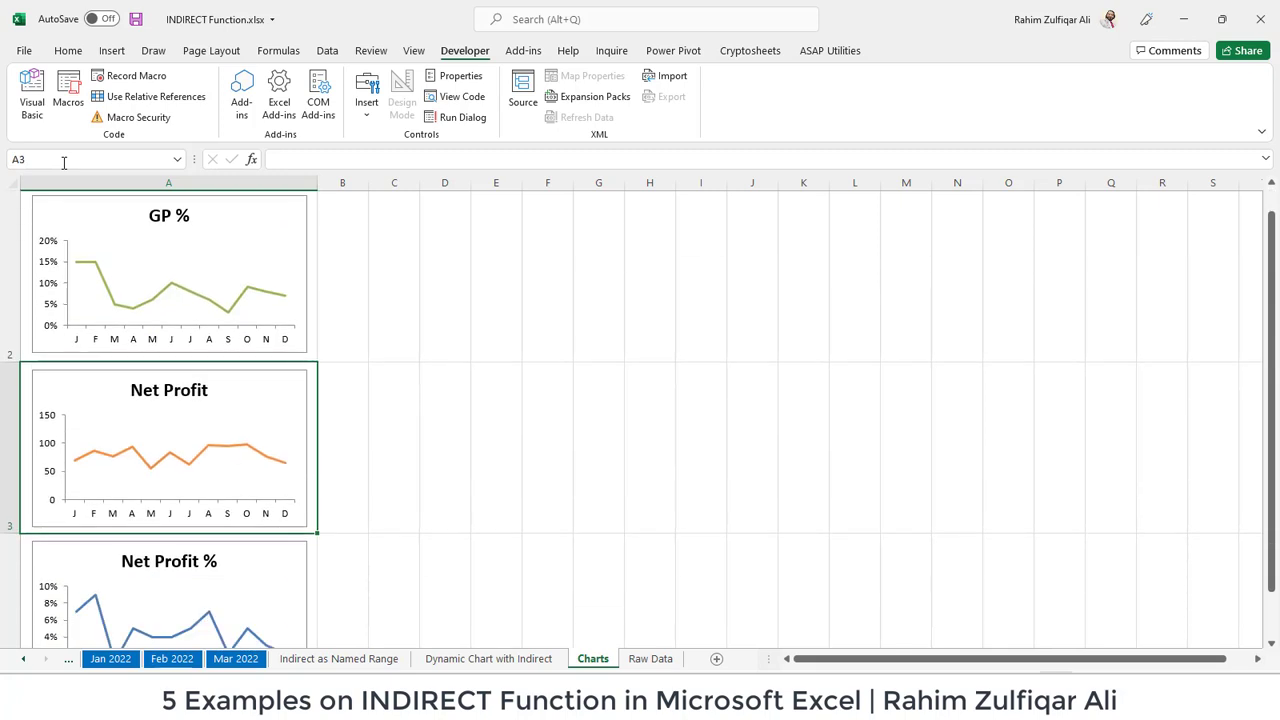
type("net_")
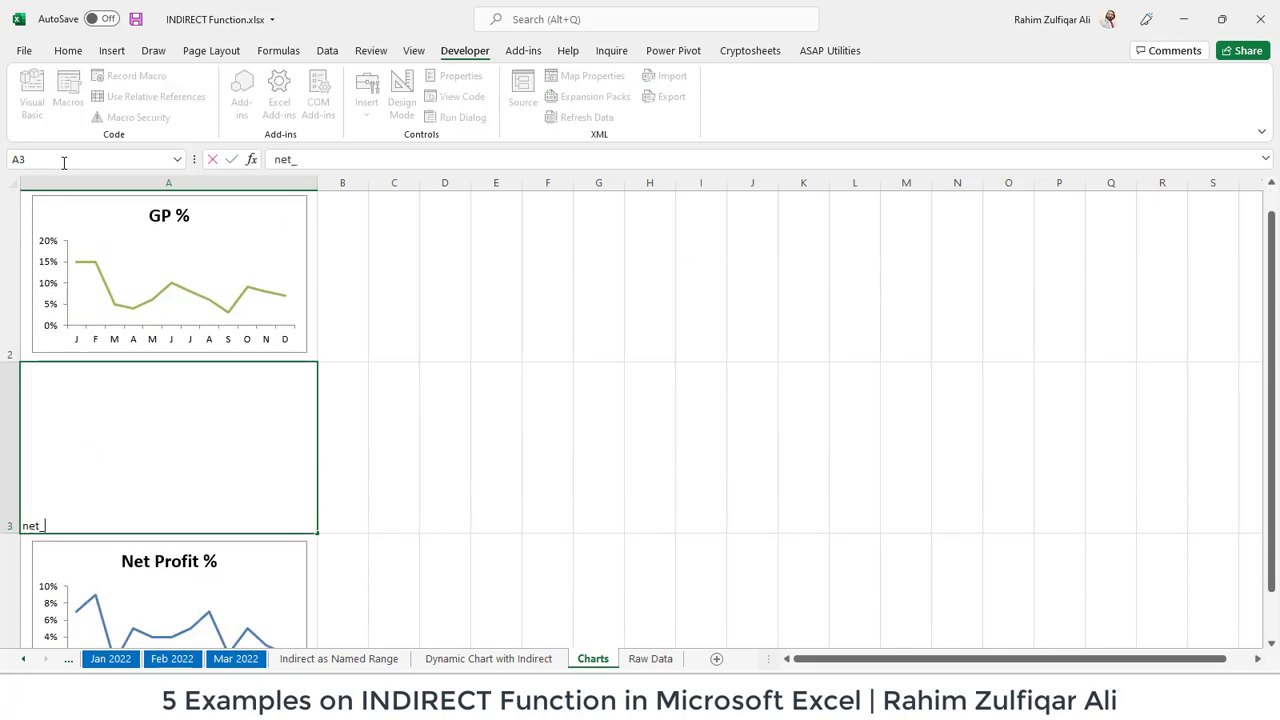
type("profit")
key("ctrl+Return")
Name cell A3 behind the Net Profit chart net_profit
left_click(63, 162)
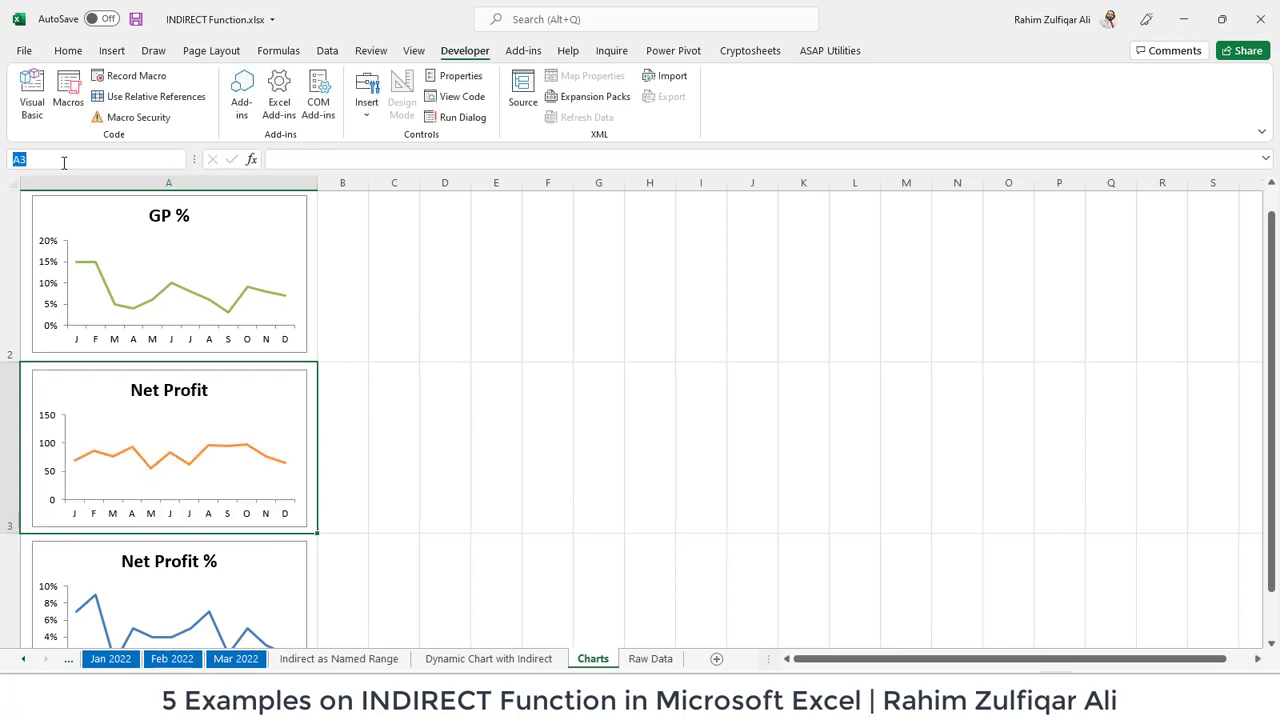
type("net_profit")
key("Return")
Name cell A4 behind the Net Profit % chart net_profit_percent
key("Down")
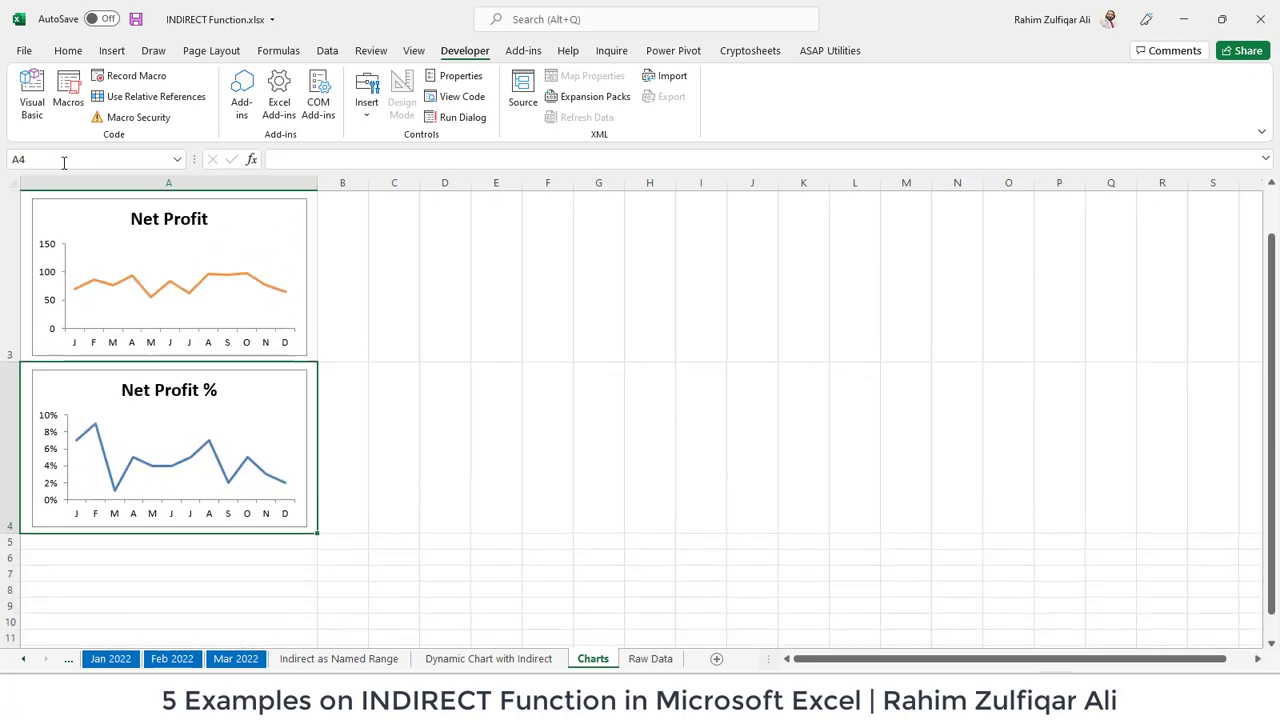
left_click(63, 162)
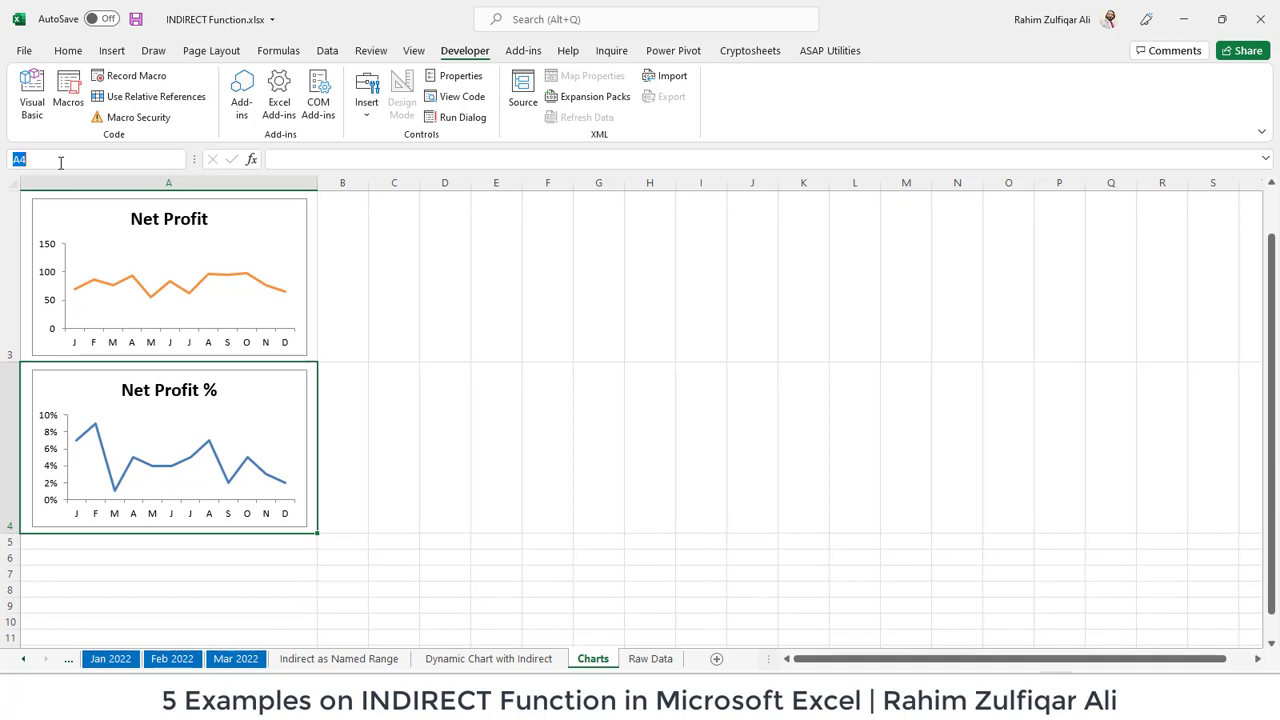
type("net_profit_percent")
key("Return")
Enter =VLOOKUP(J2,$G$2:$I$5,3,FALSE) in the Selection cell K2 of the Raw Data sheet
key("ctrl+Page_Up")
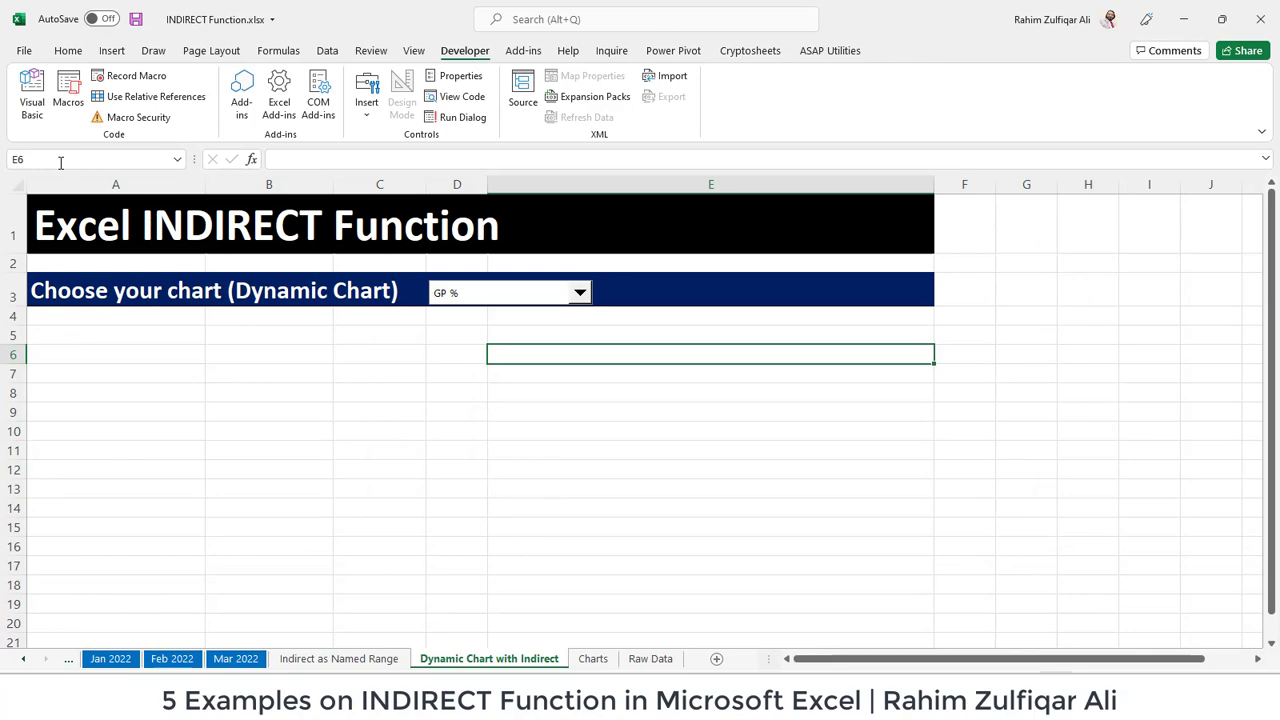
key("ctrl+Page_Down")
key("ctrl+Page_Down")
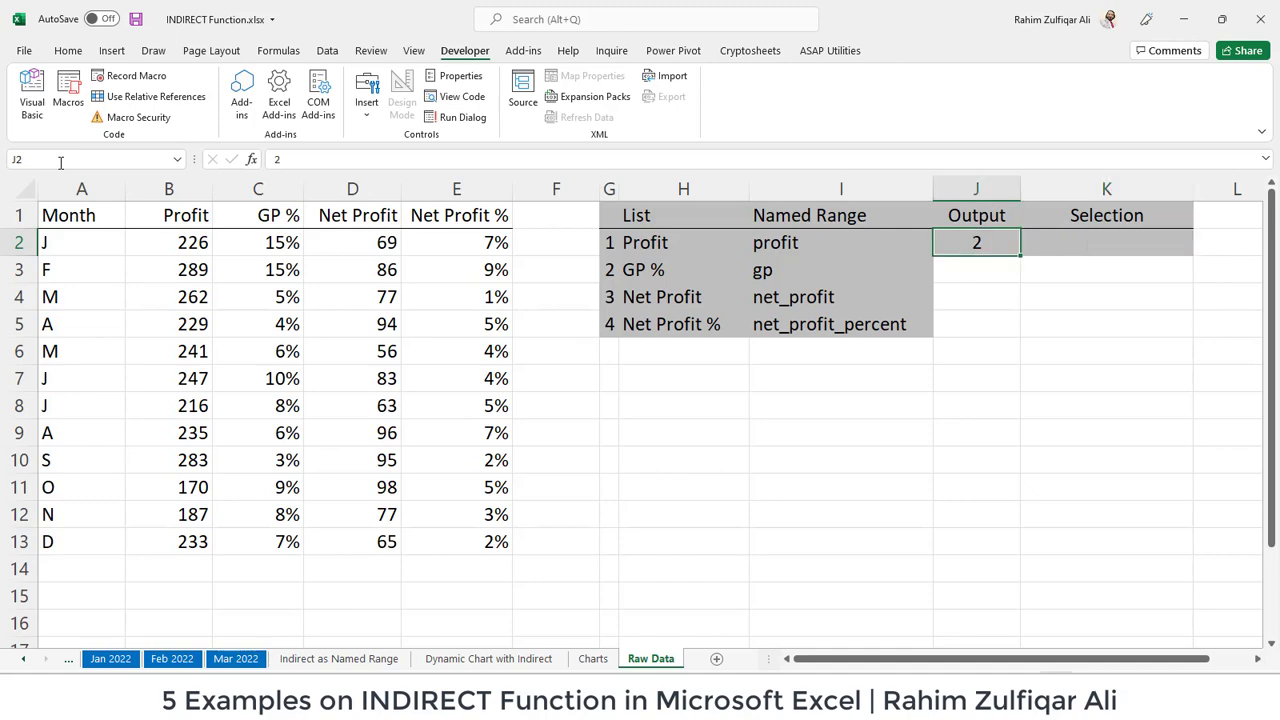
key("ctrl+Page_Up")
key("ctrl+Page_Up")
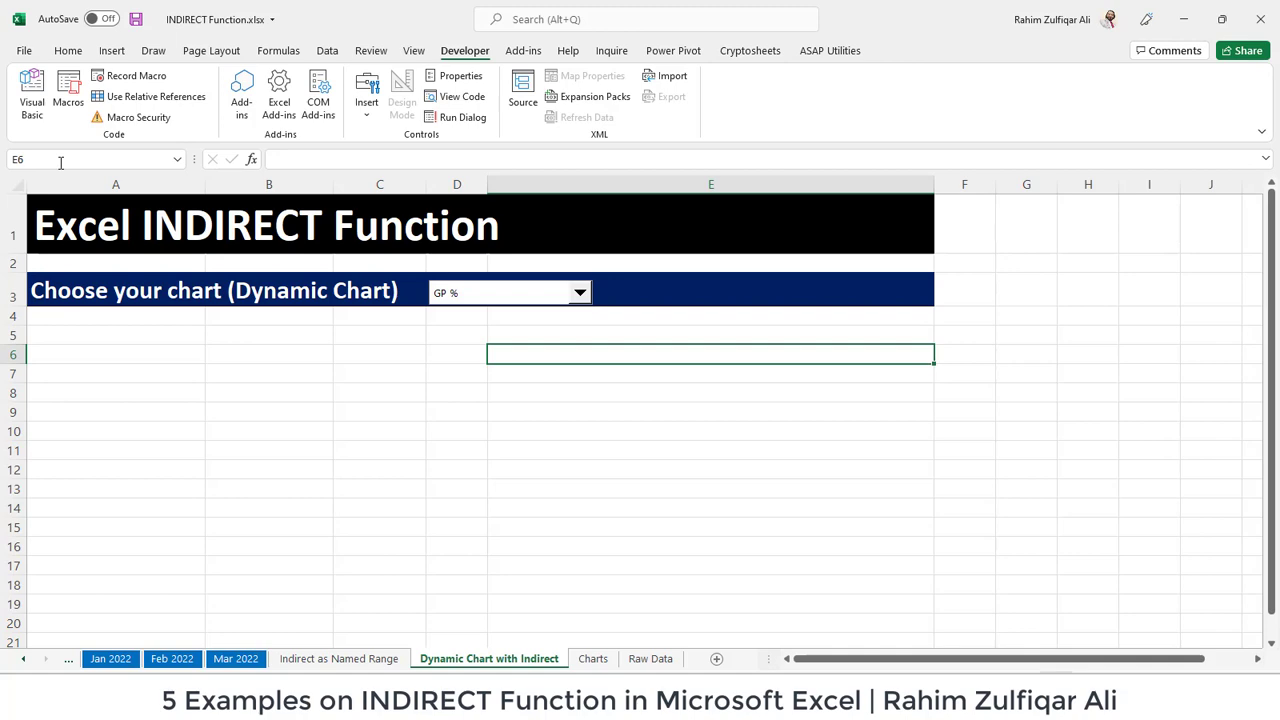
key("ctrl+Page_Down")
key("ctrl+Page_Down")
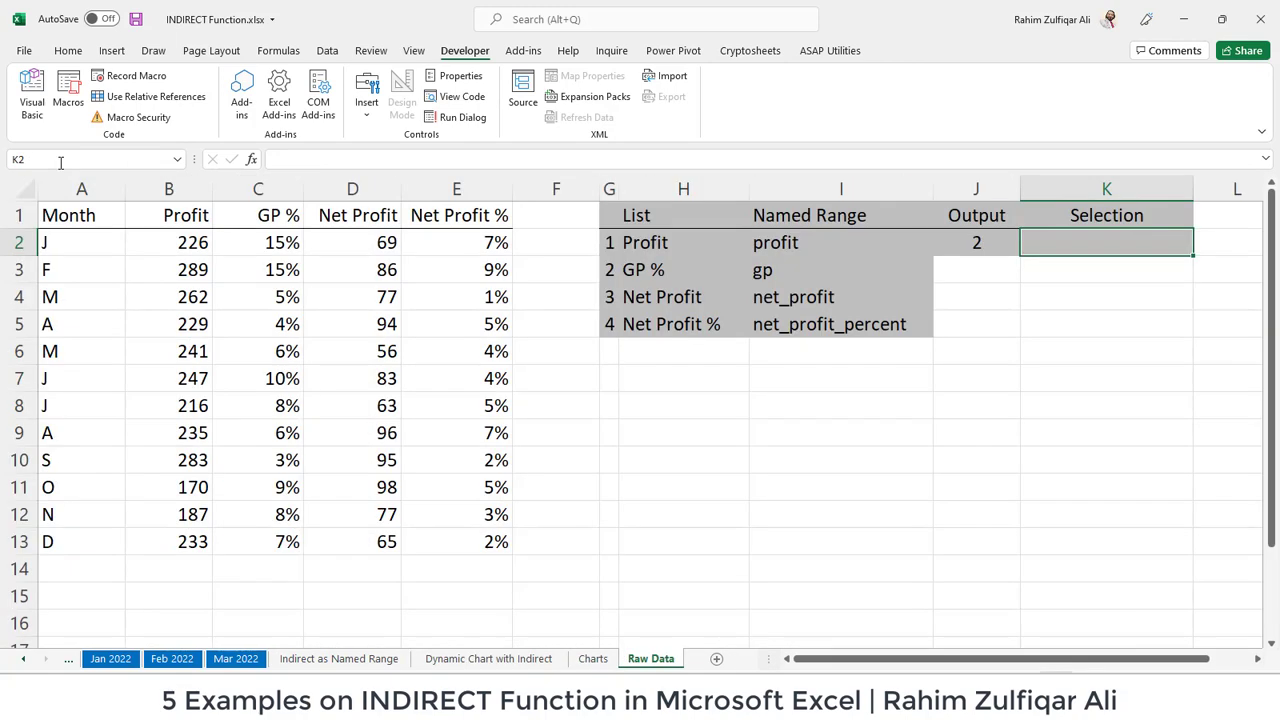
type("=vlo")
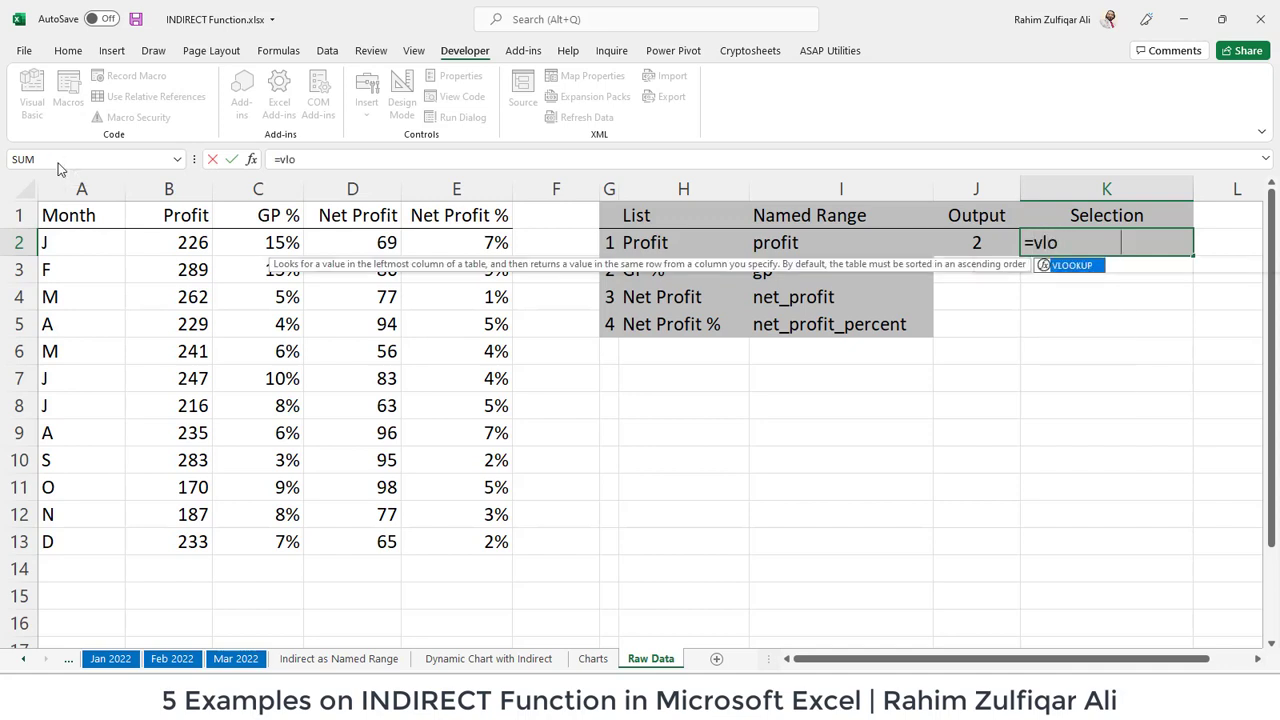
key("Tab")
key("Left")
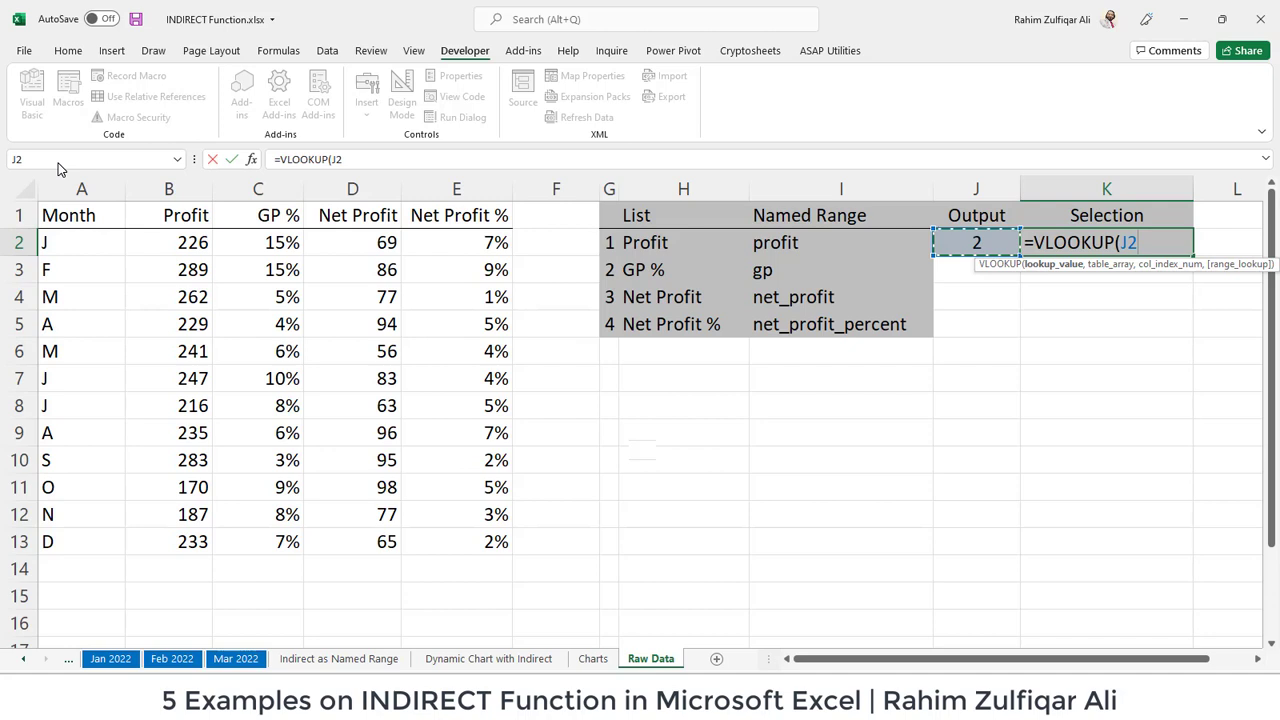
type(",$G$2:$I$5,")
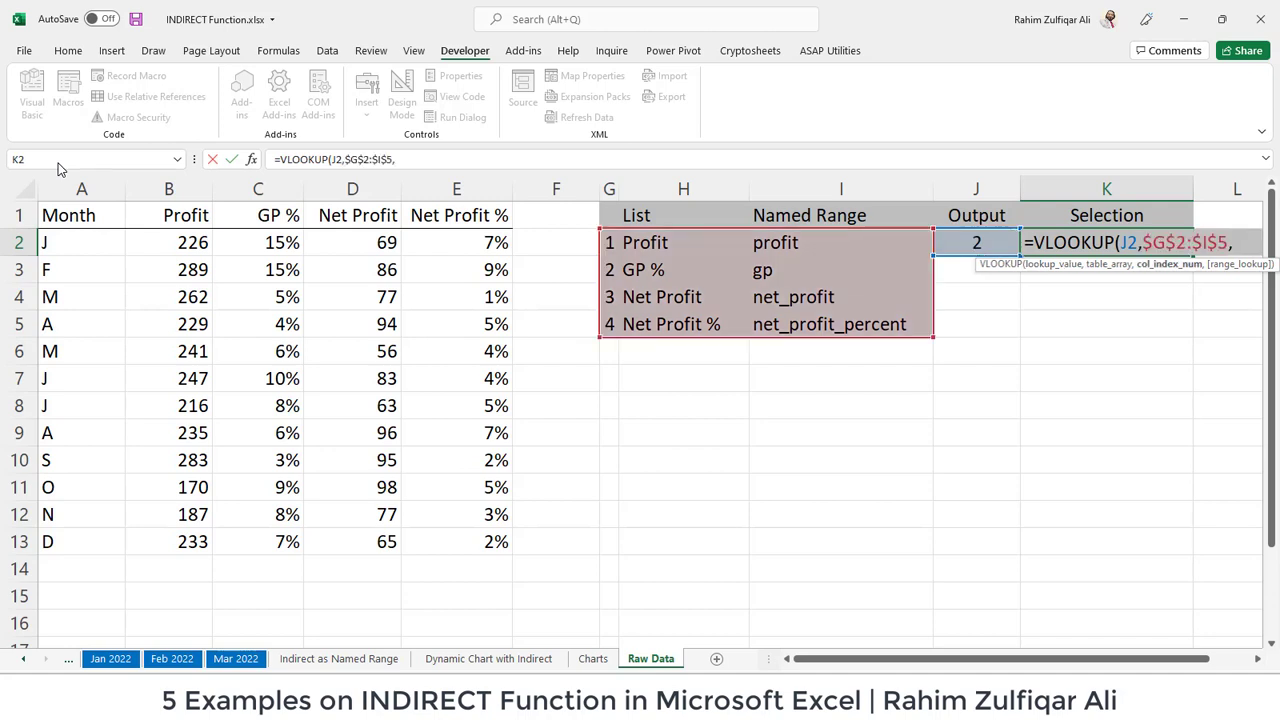
type("3,false")
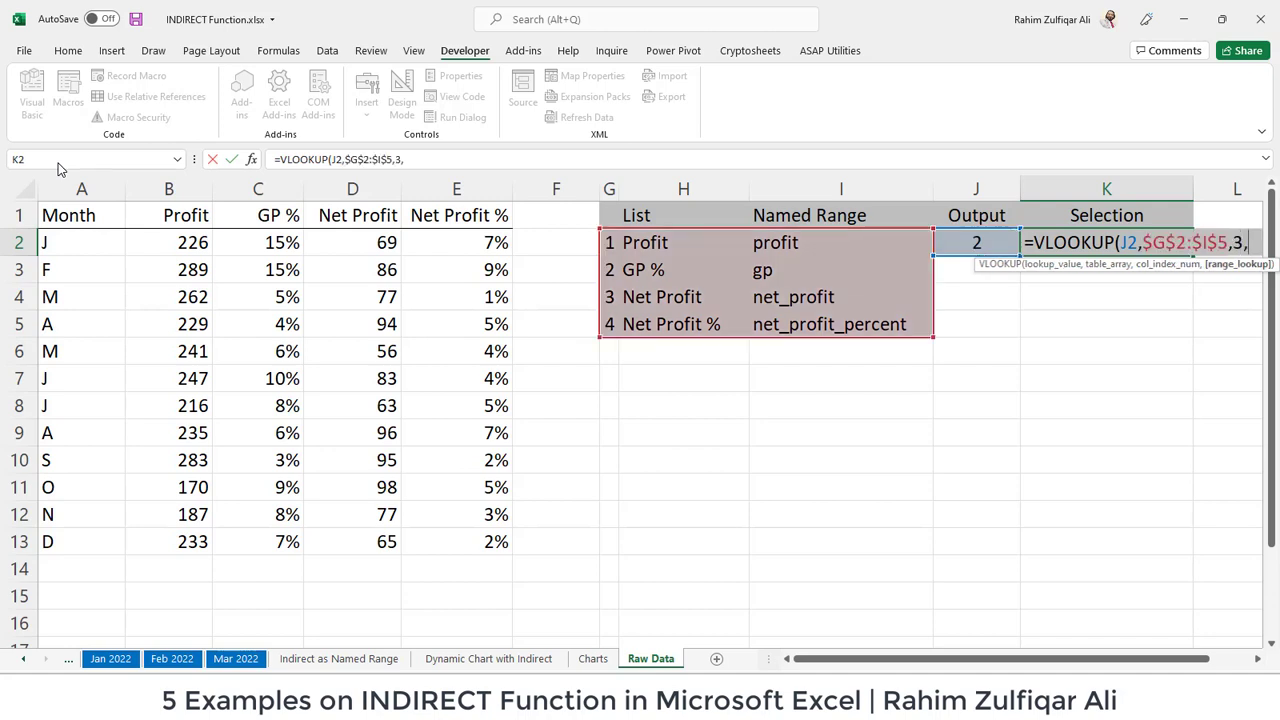
type(")")
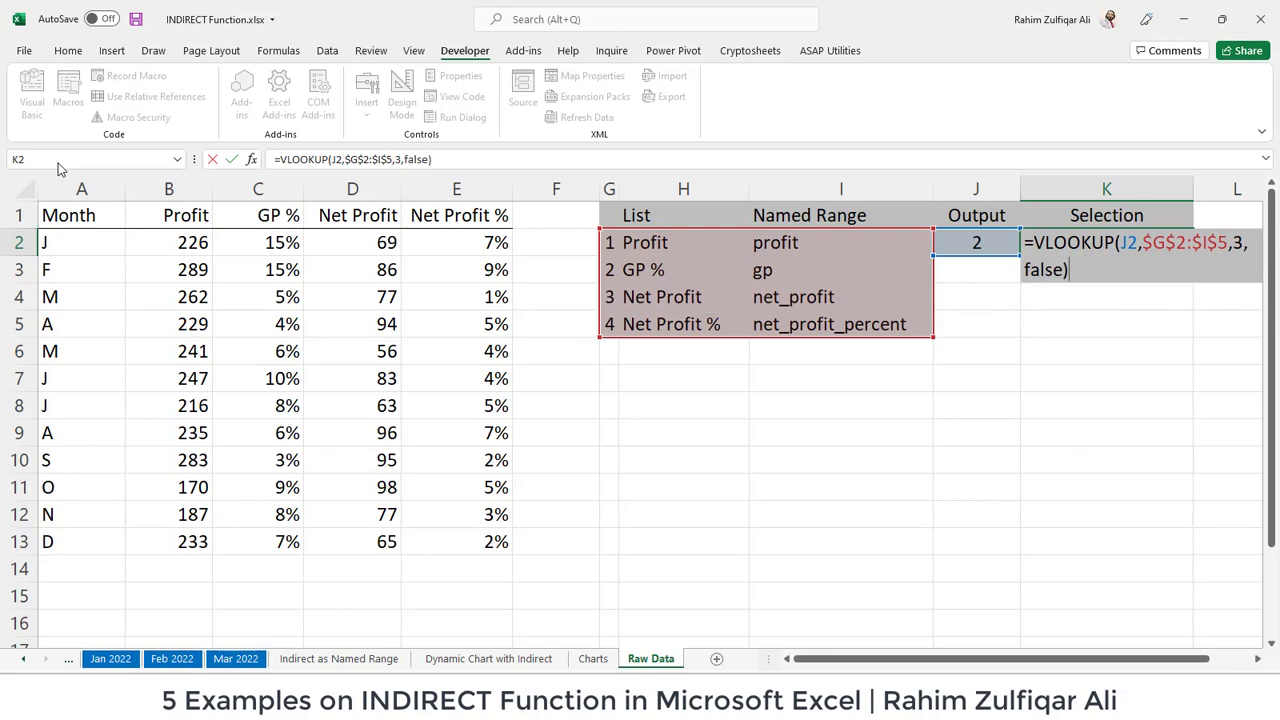
key("Return")
key("Up")
key("Left")
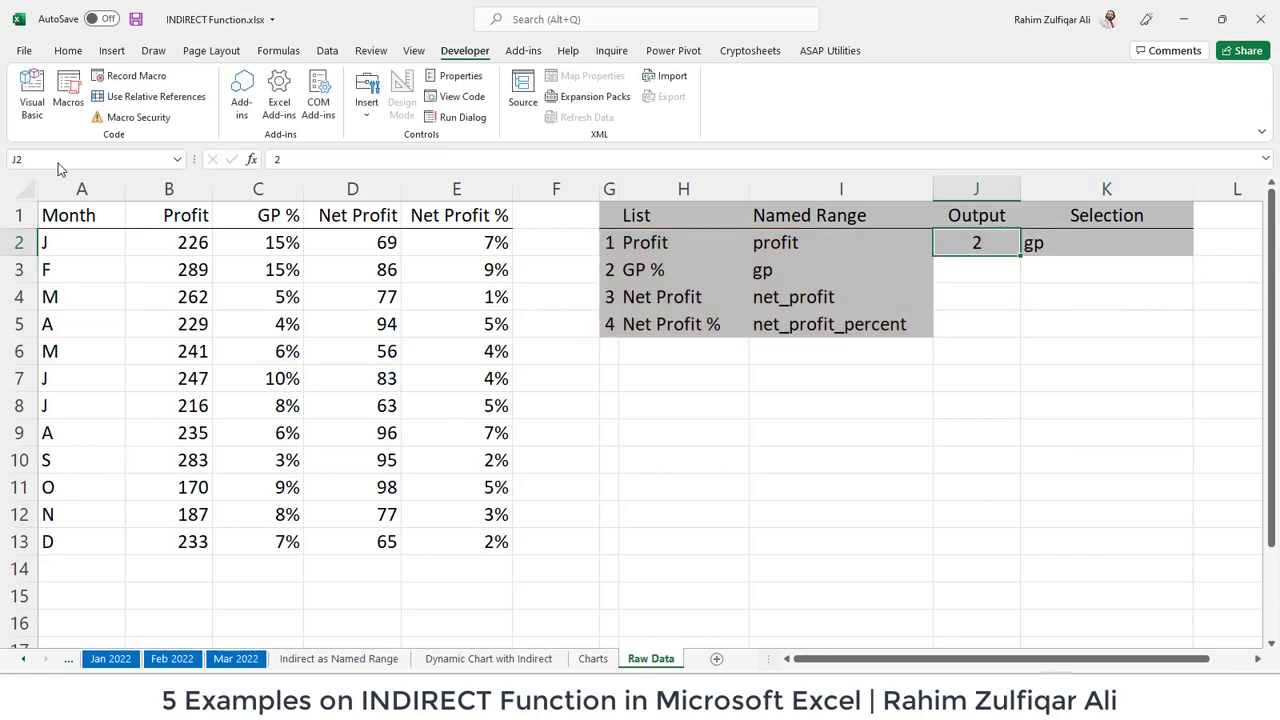
Choose Net Profit in the combo box on the Dynamic Chart with Indirect sheet
key("ctrl+Page_Up")
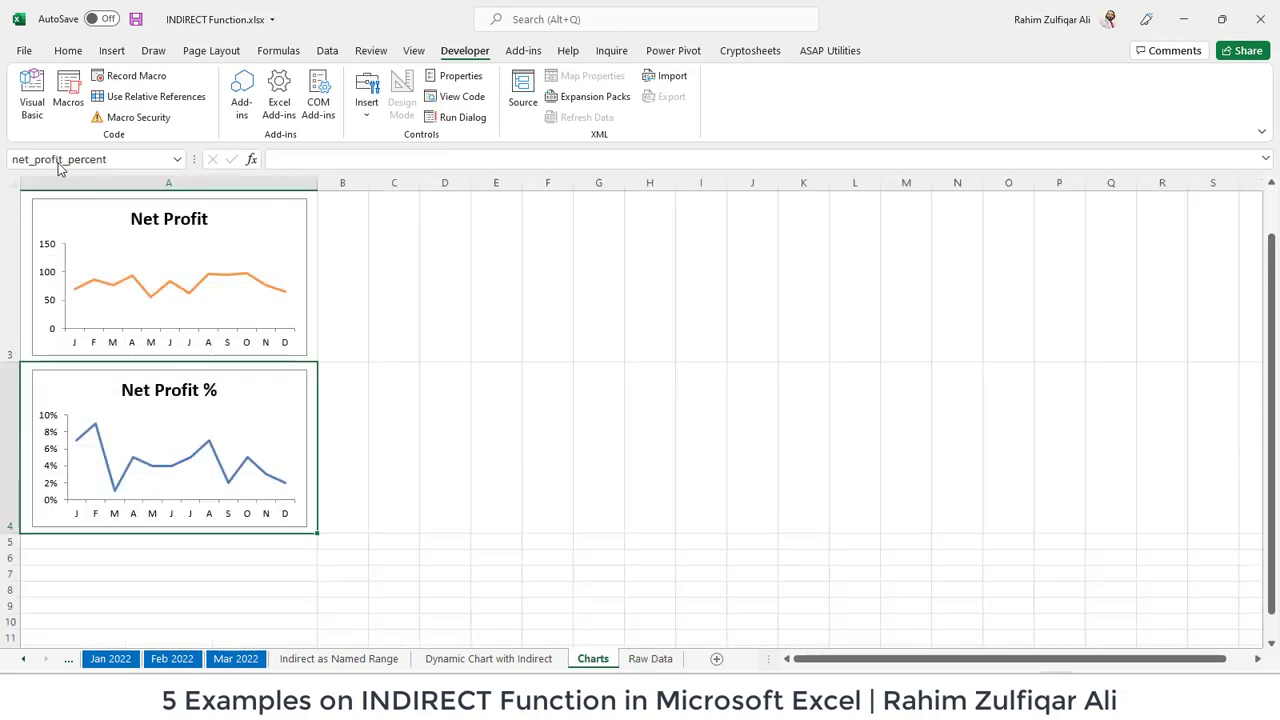
key("ctrl+Page_Up")
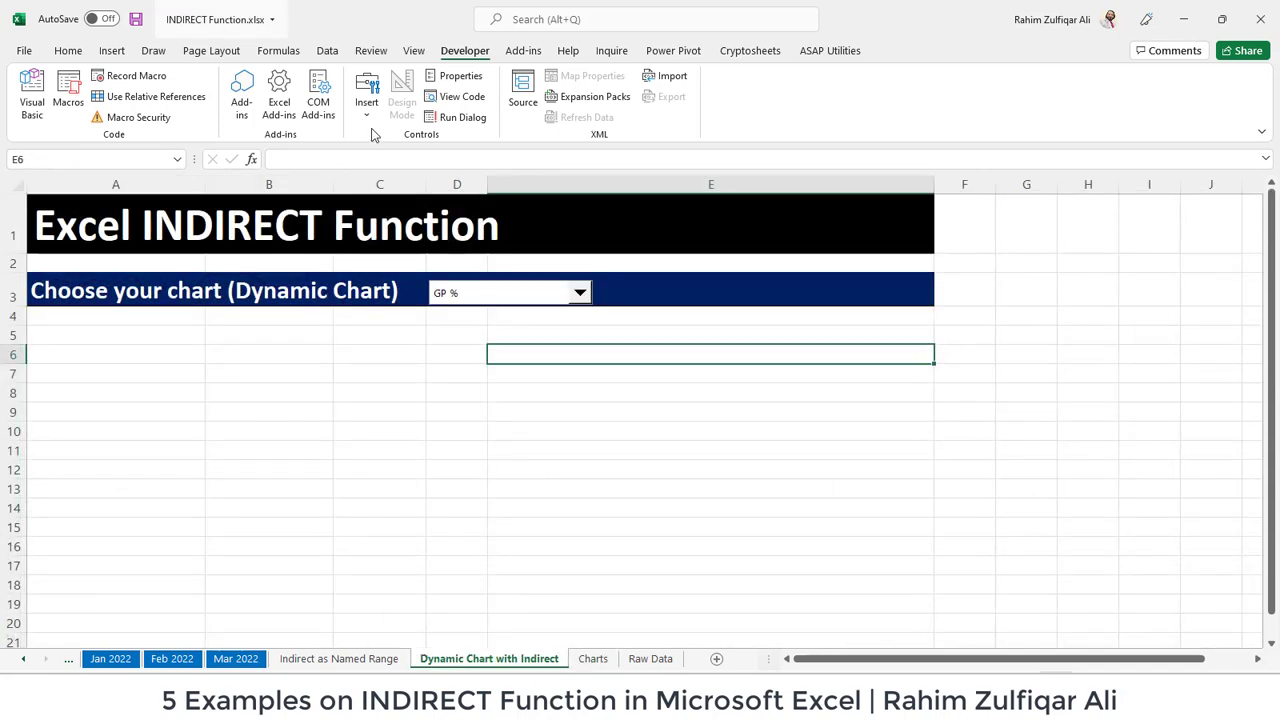
left_click(579, 293)
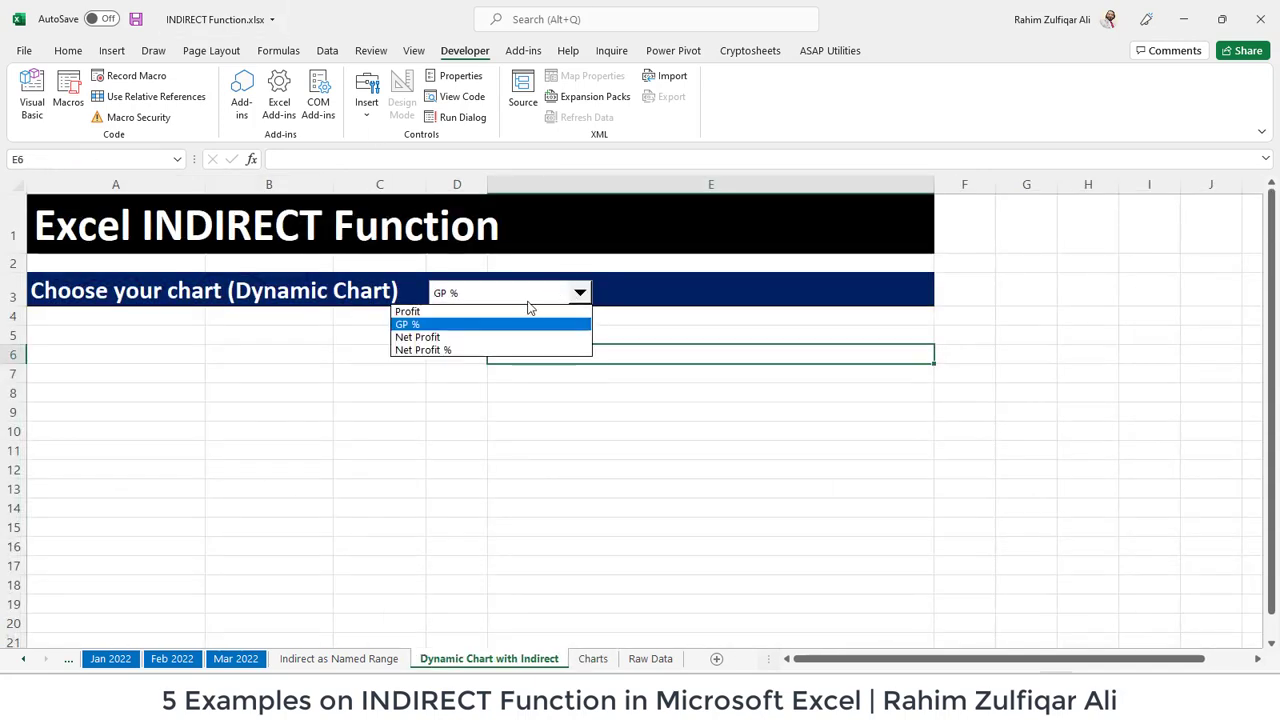
left_click(440, 337)
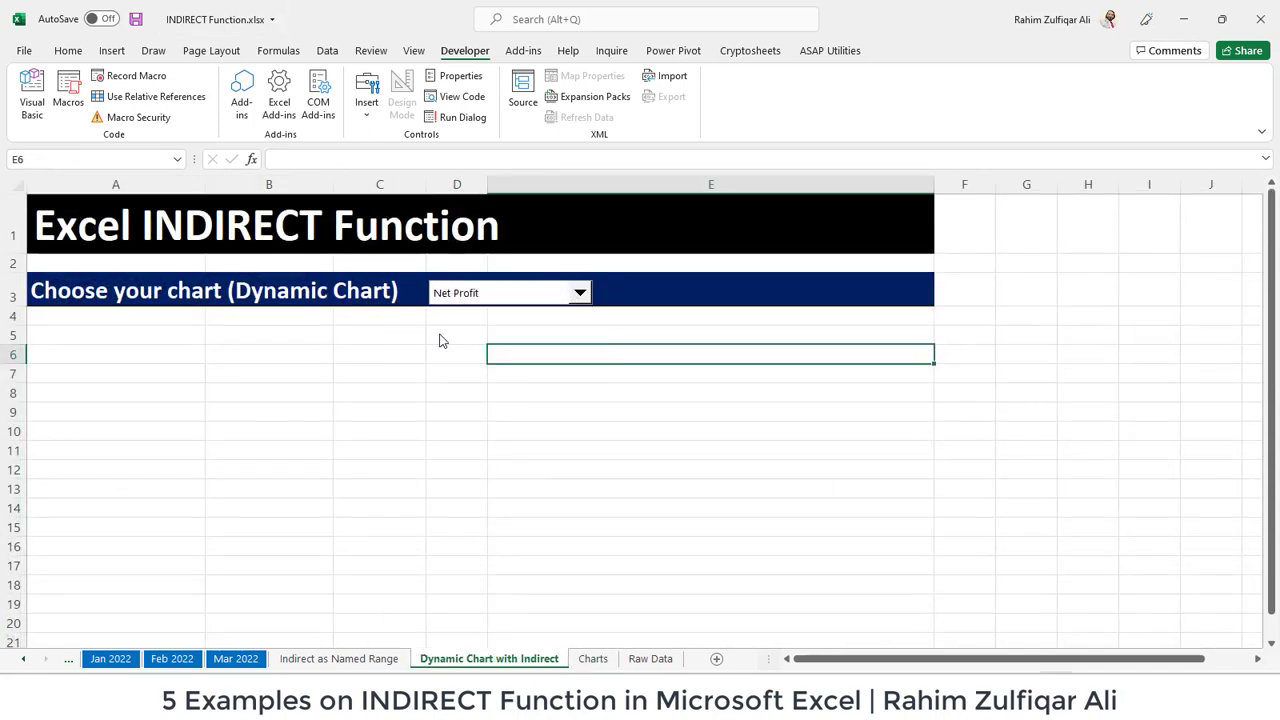
Check the Output and Selection cells on the Raw Data sheet against the Net Profit chart cell on the Charts sheet
left_click(651, 659)
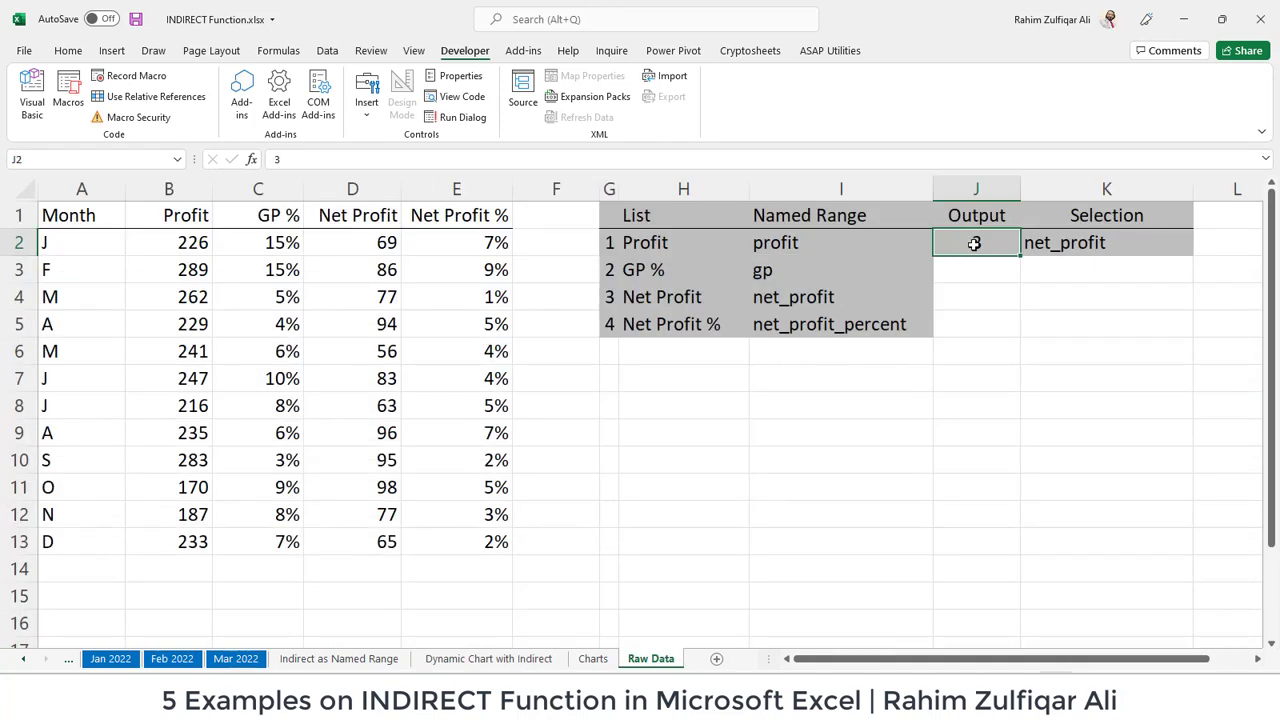
left_click(1056, 248)
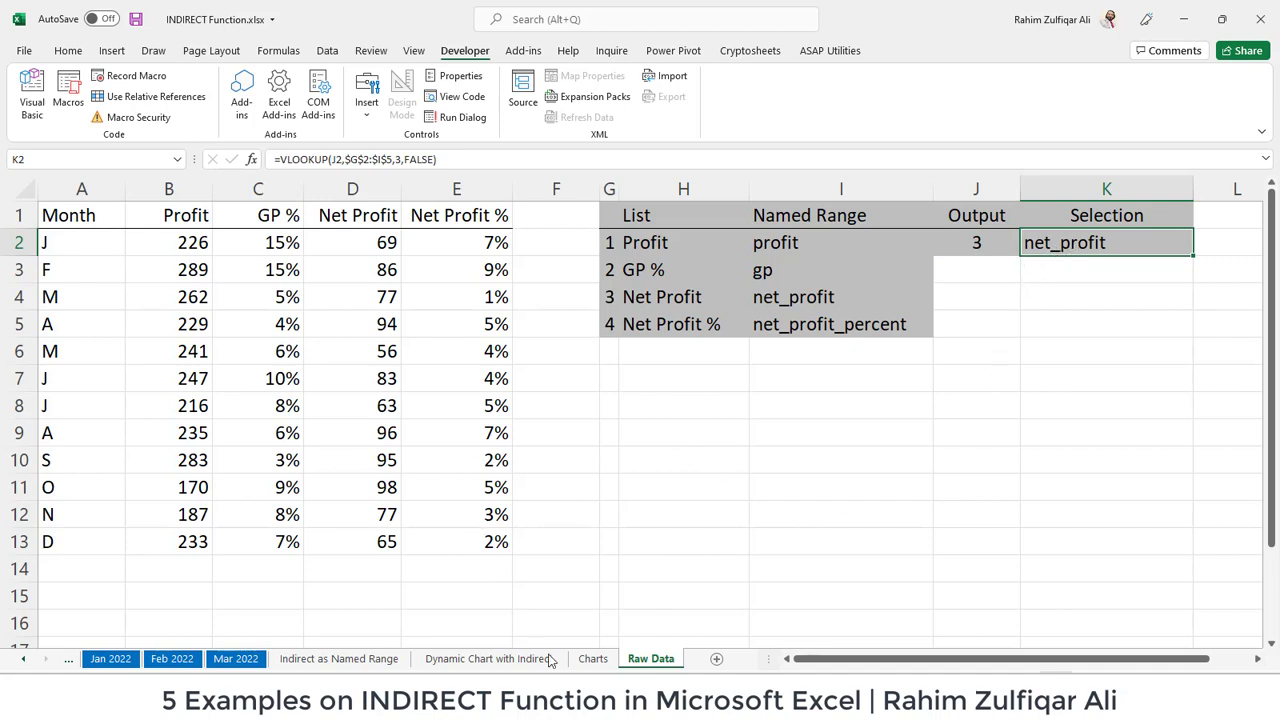
left_click(592, 658)
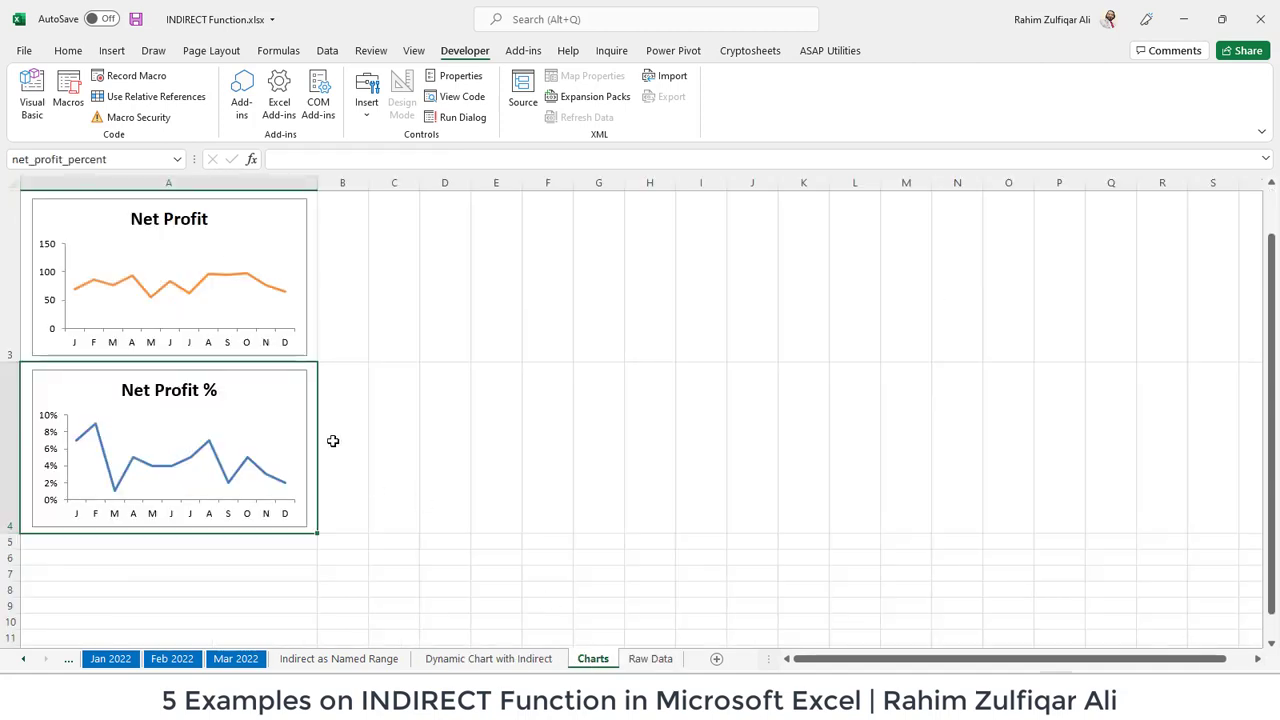
left_click(309, 300)
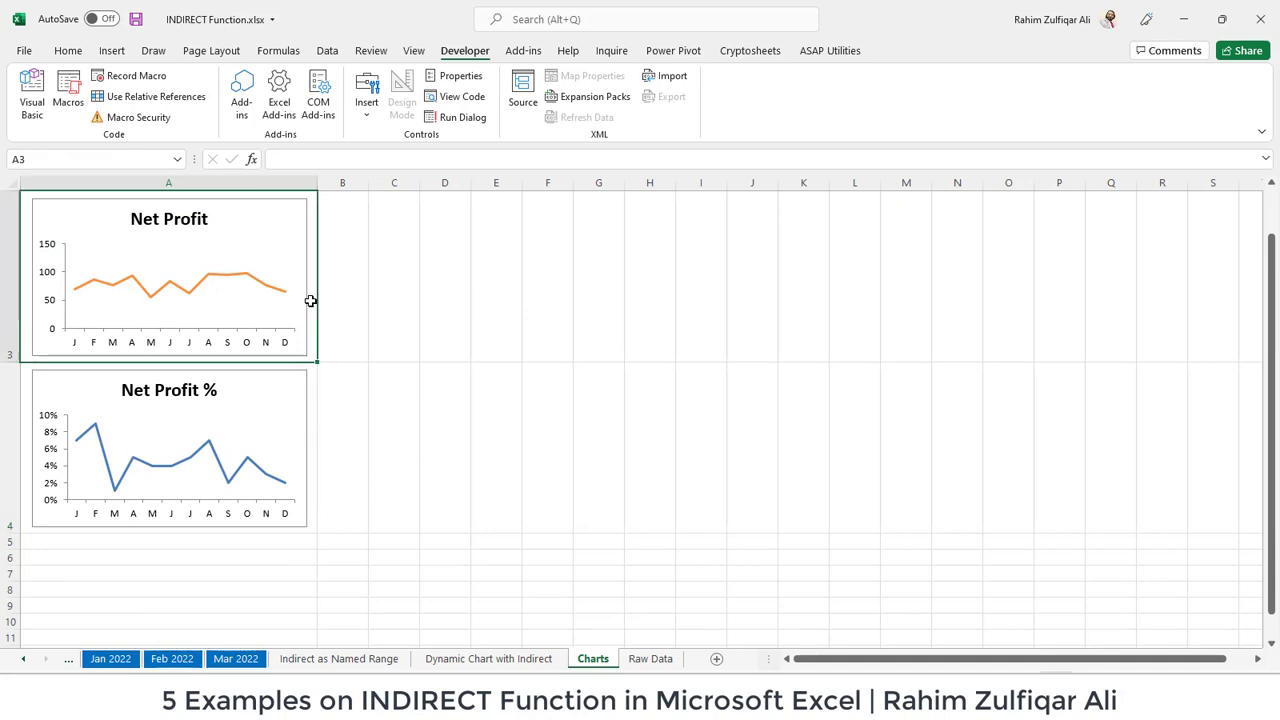
On the Dynamic Chart with Indirect sheet, start a new workbook-scope defined name called choose_chart
left_click(540, 658)
left_click(249, 348)
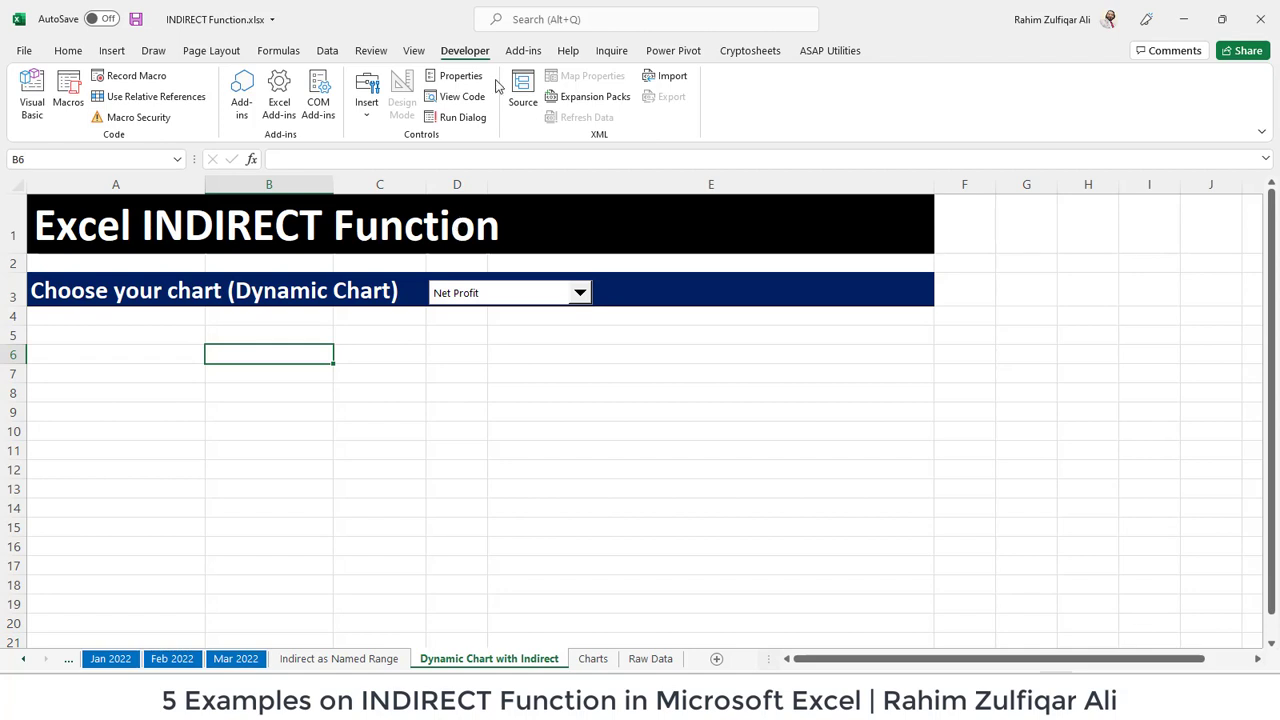
left_click(278, 50)
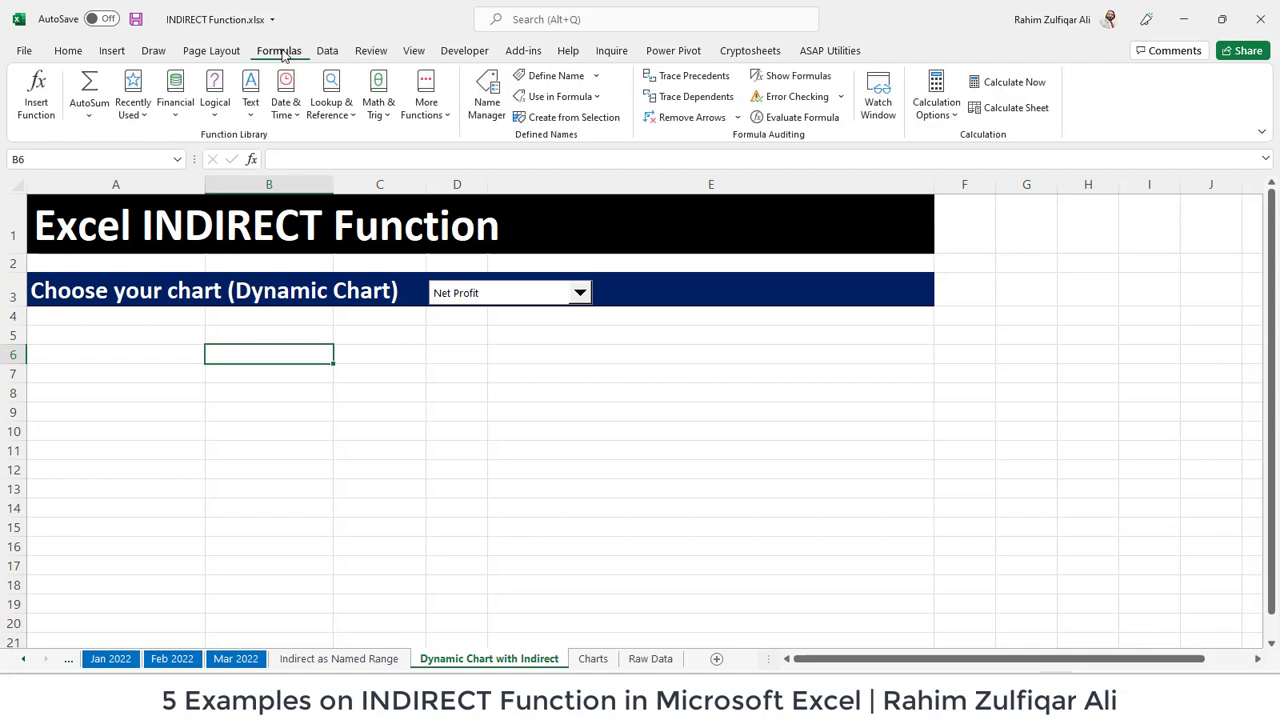
left_click(488, 100)
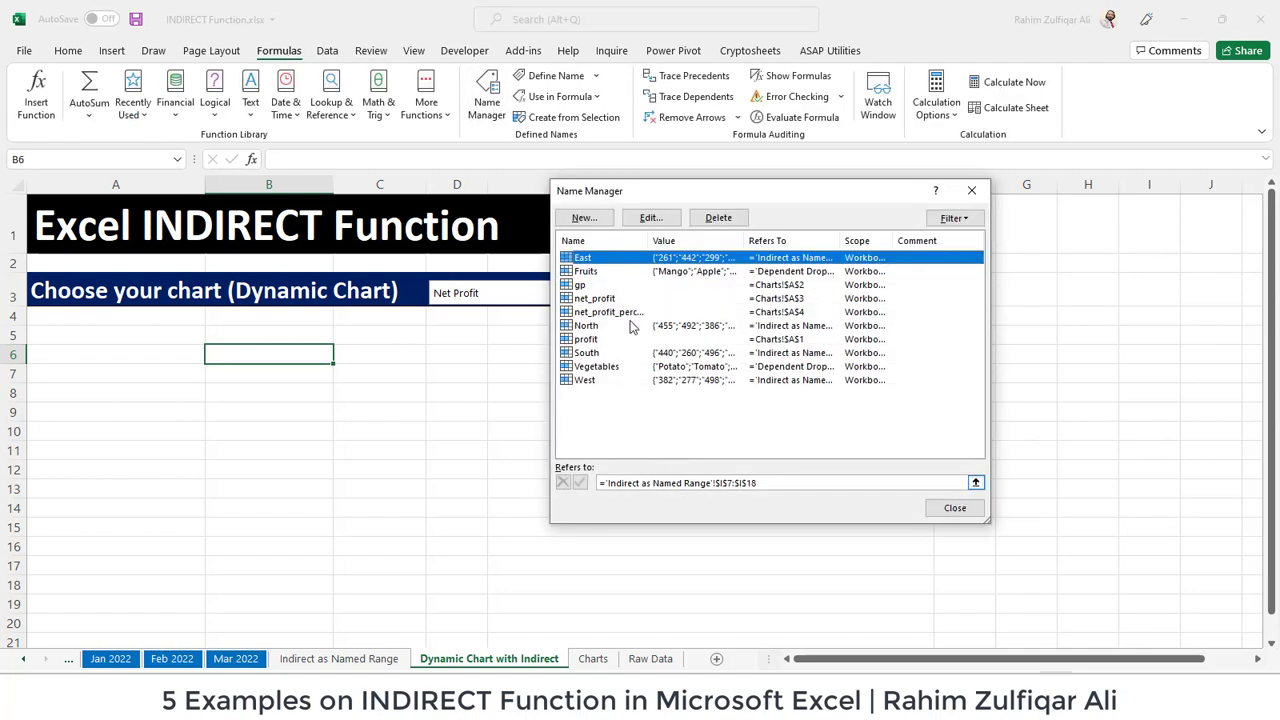
left_click(584, 218)
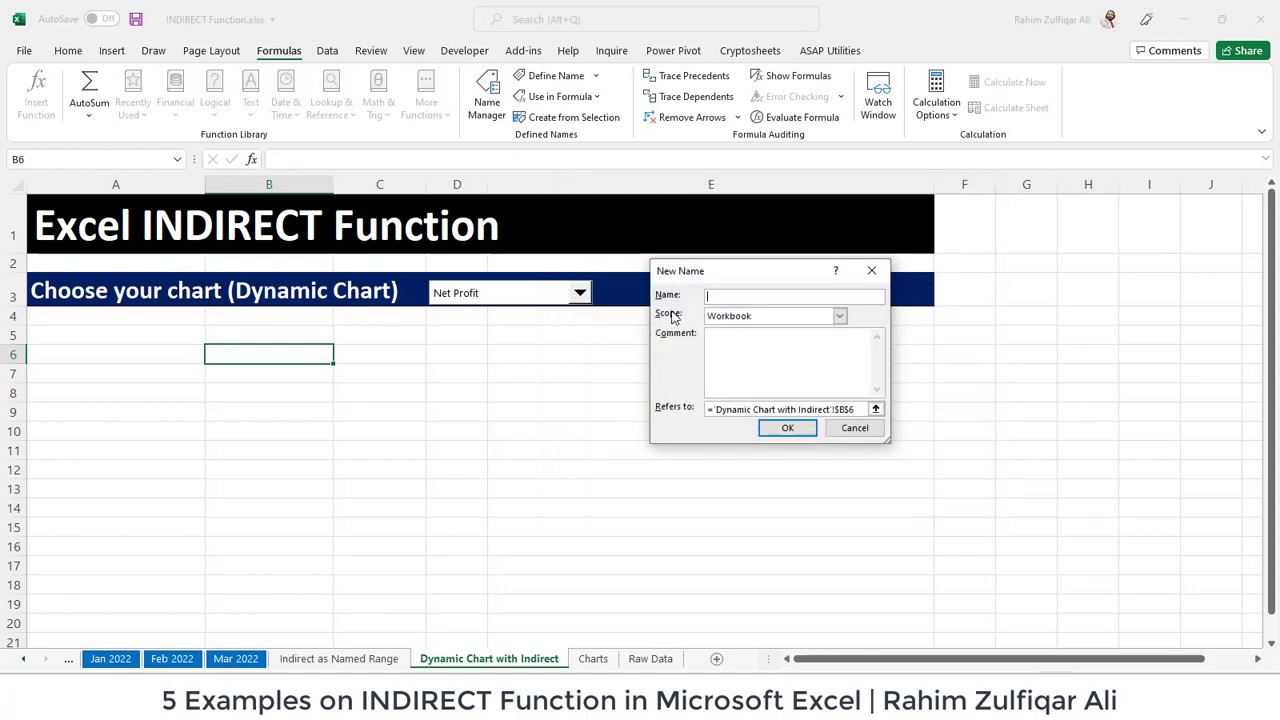
type("choose_chart")
key("Tab")
key("Tab")
key("Tab")
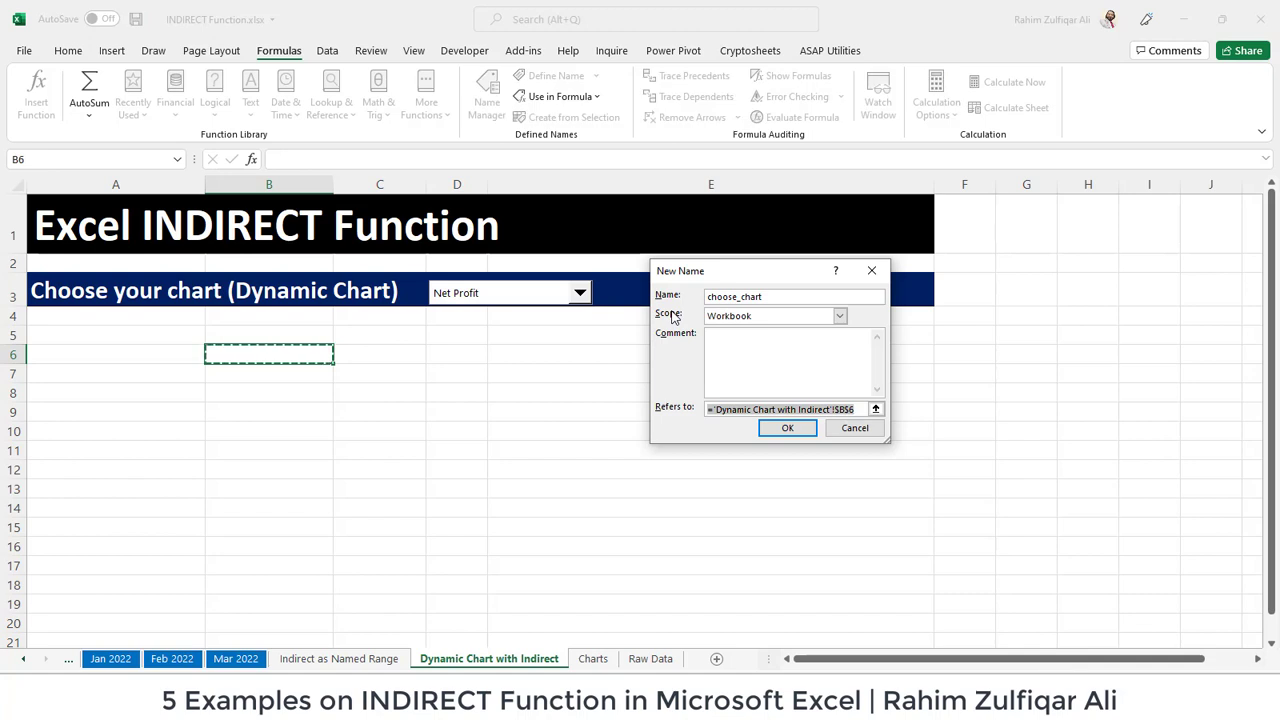
Make the choose_chart name refer to =INDIRECT('Raw Data'!$K$2), save it and close the Name Manager
key("BackSpace")
type("=")
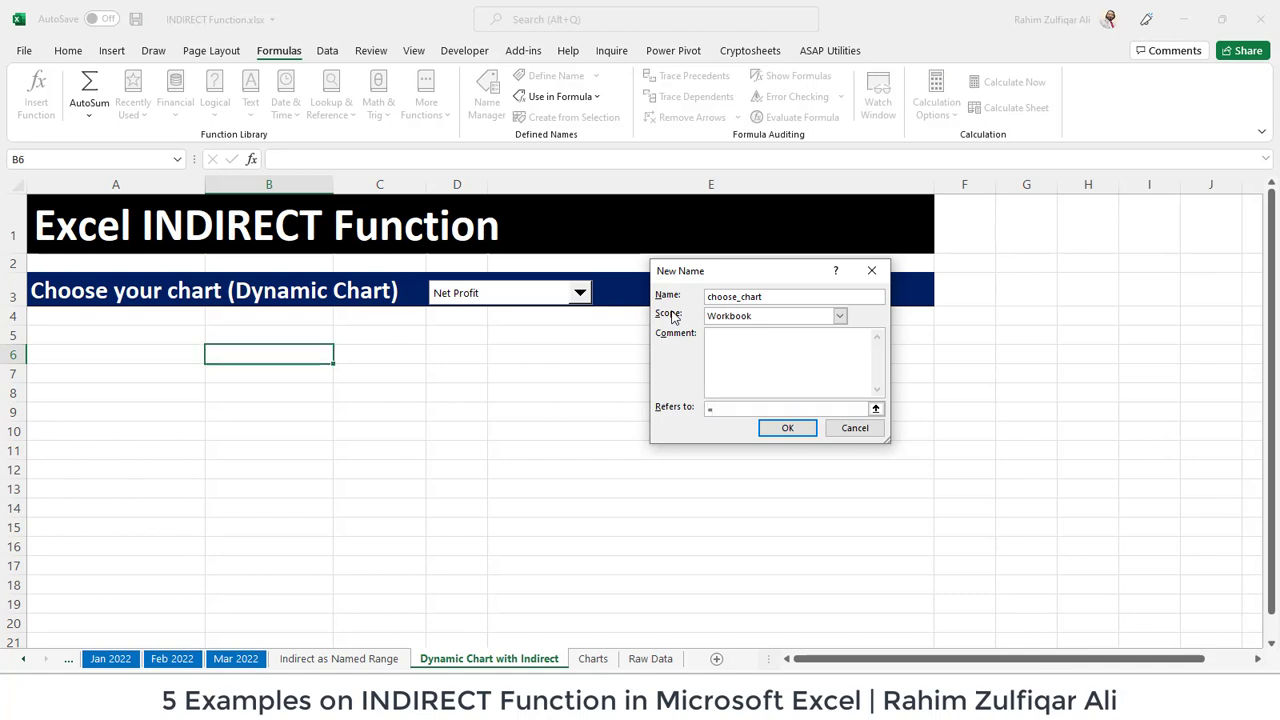
type("indirect(")
left_click(640, 660)
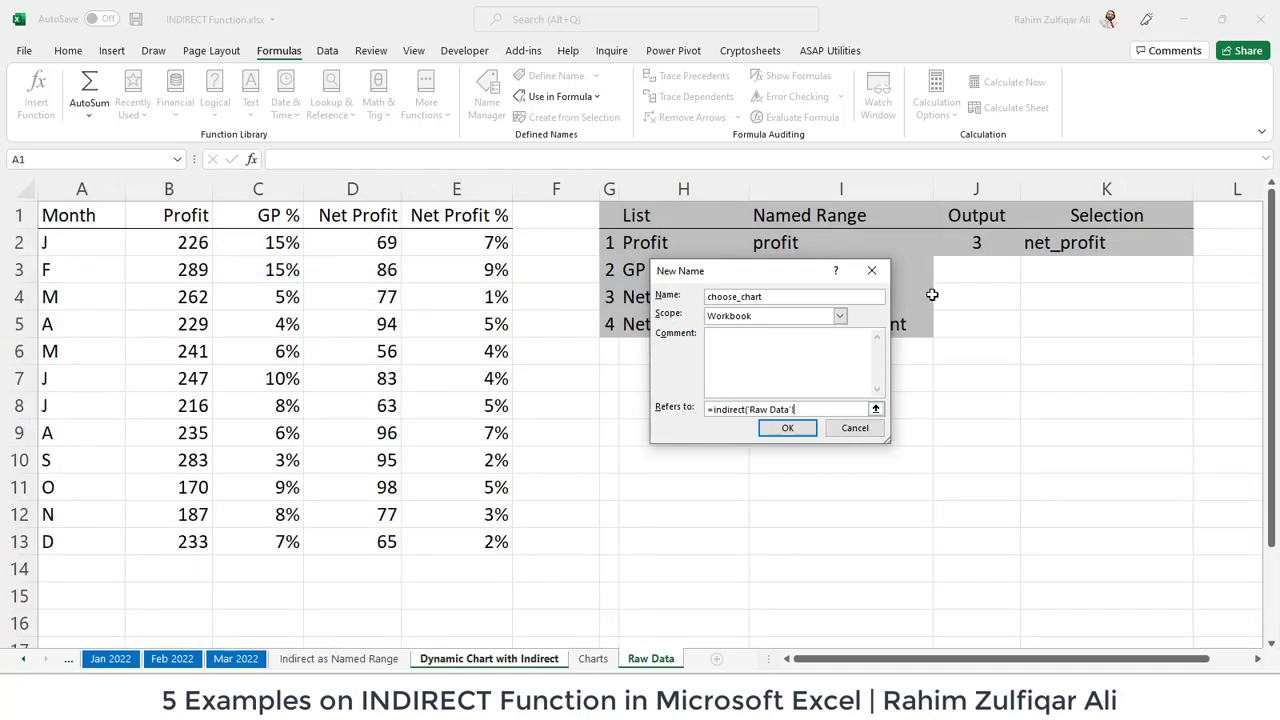
left_click(1050, 245)
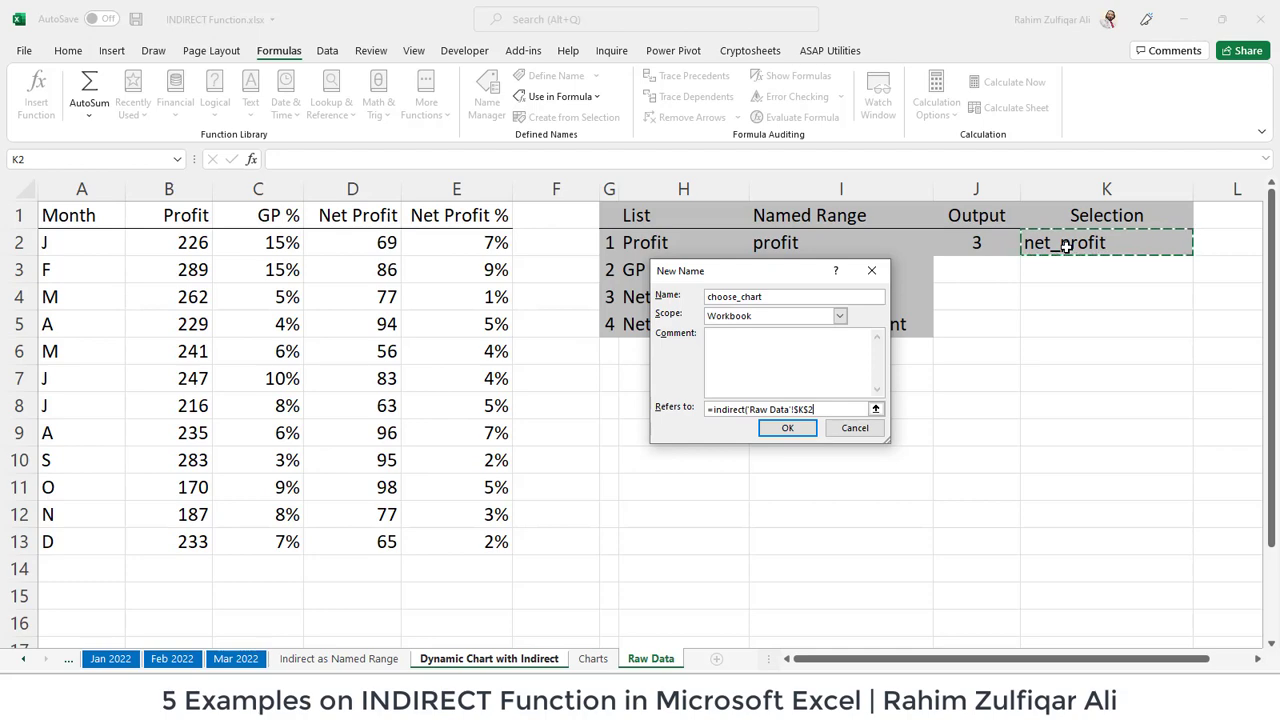
left_click(790, 428)
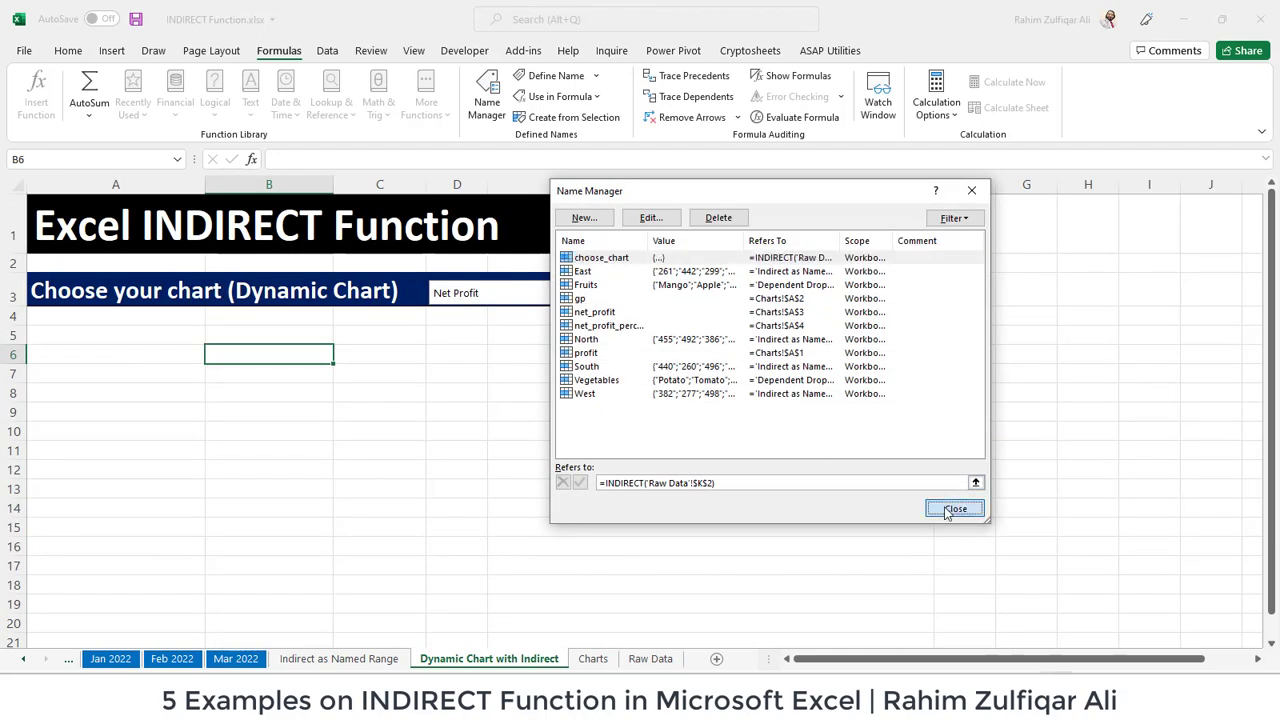
left_click(955, 508)
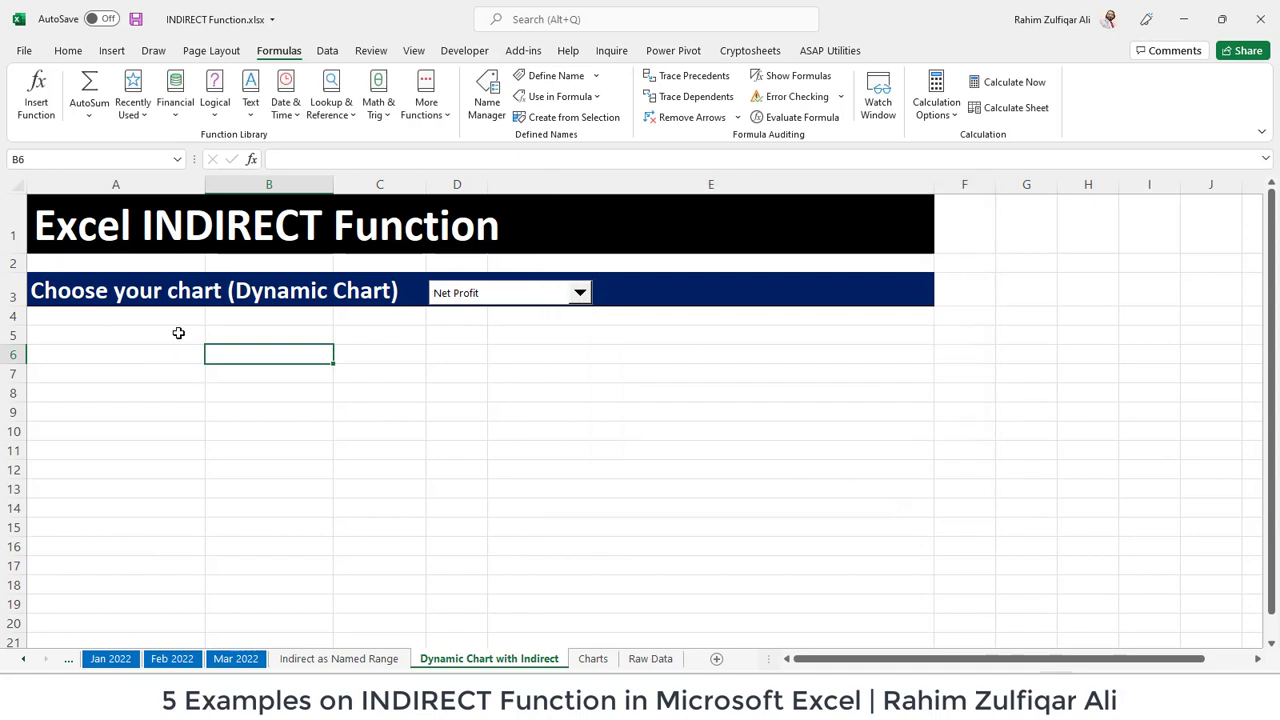
Copy the blank range A5:D15 and paste it in place as a linked picture
left_click_drag(178, 333, 463, 519)
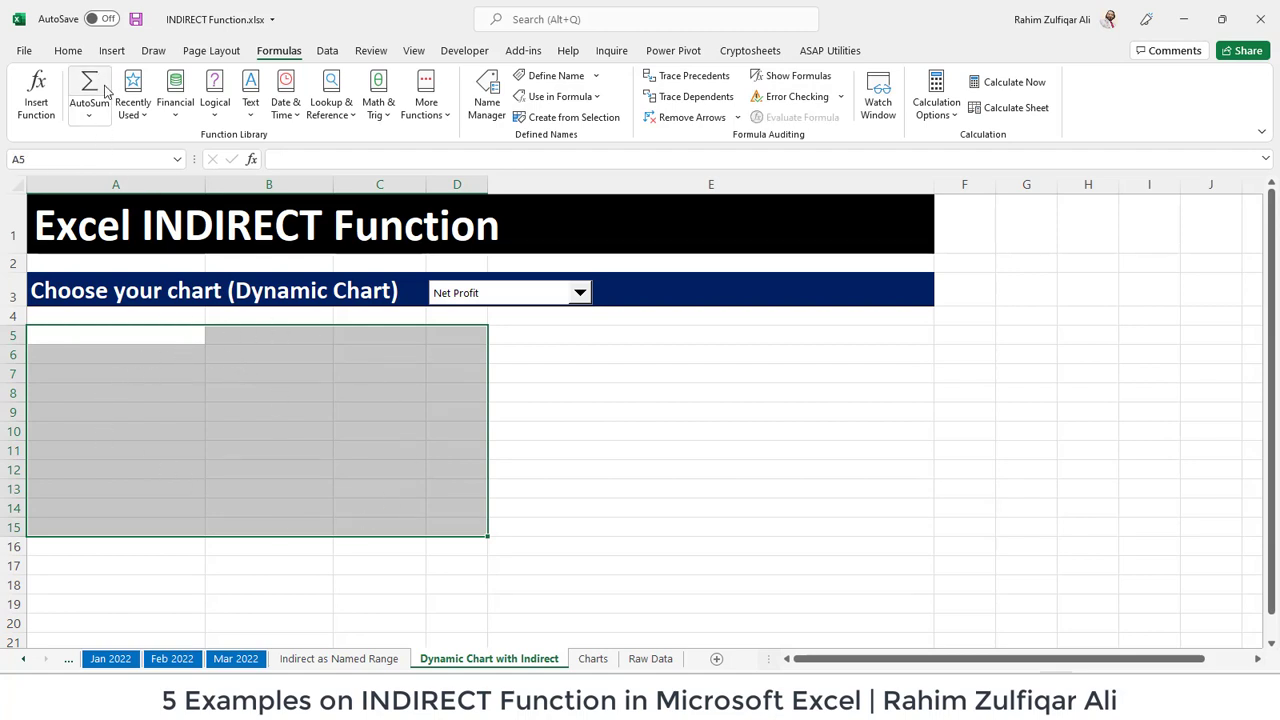
key("ctrl+c")
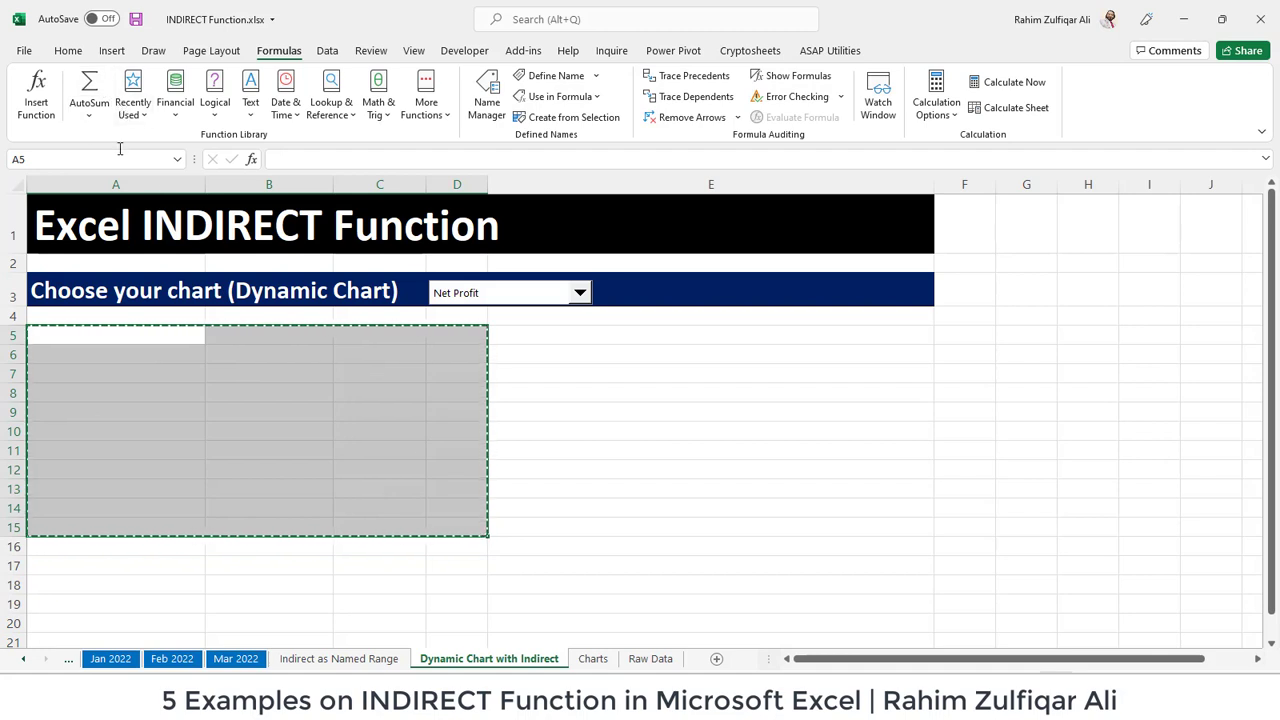
left_click(68, 52)
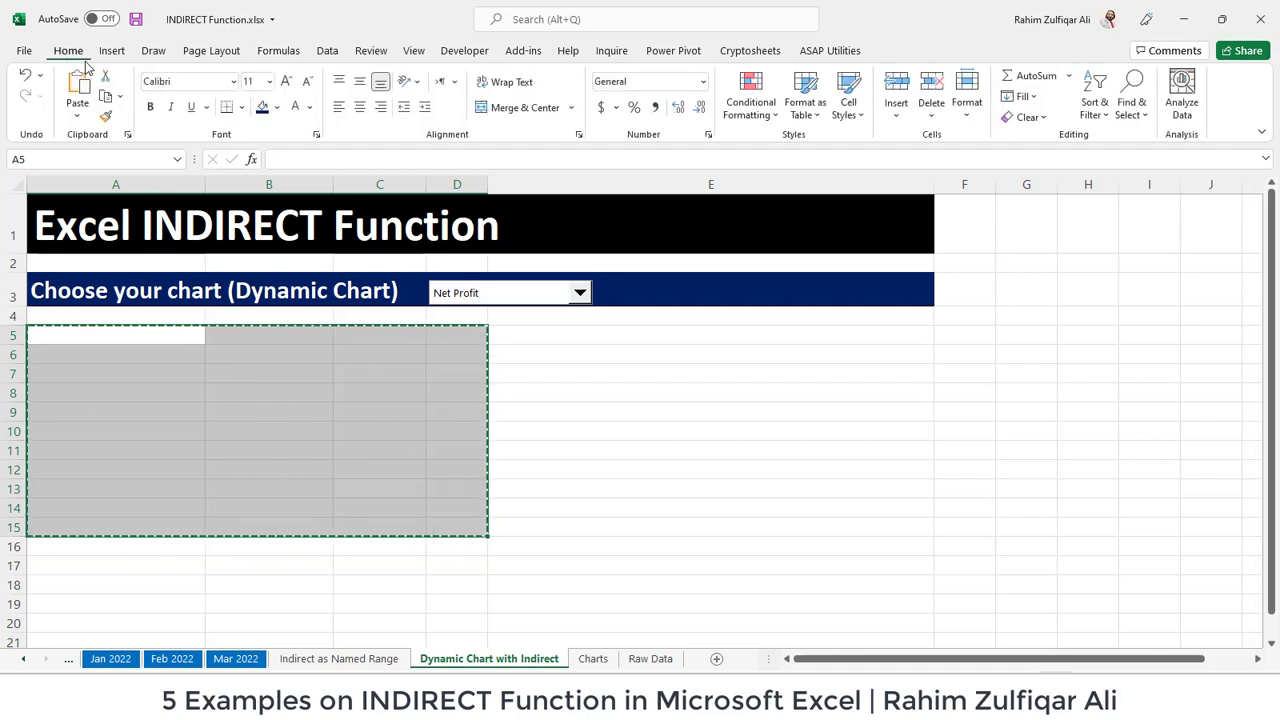
left_click(77, 116)
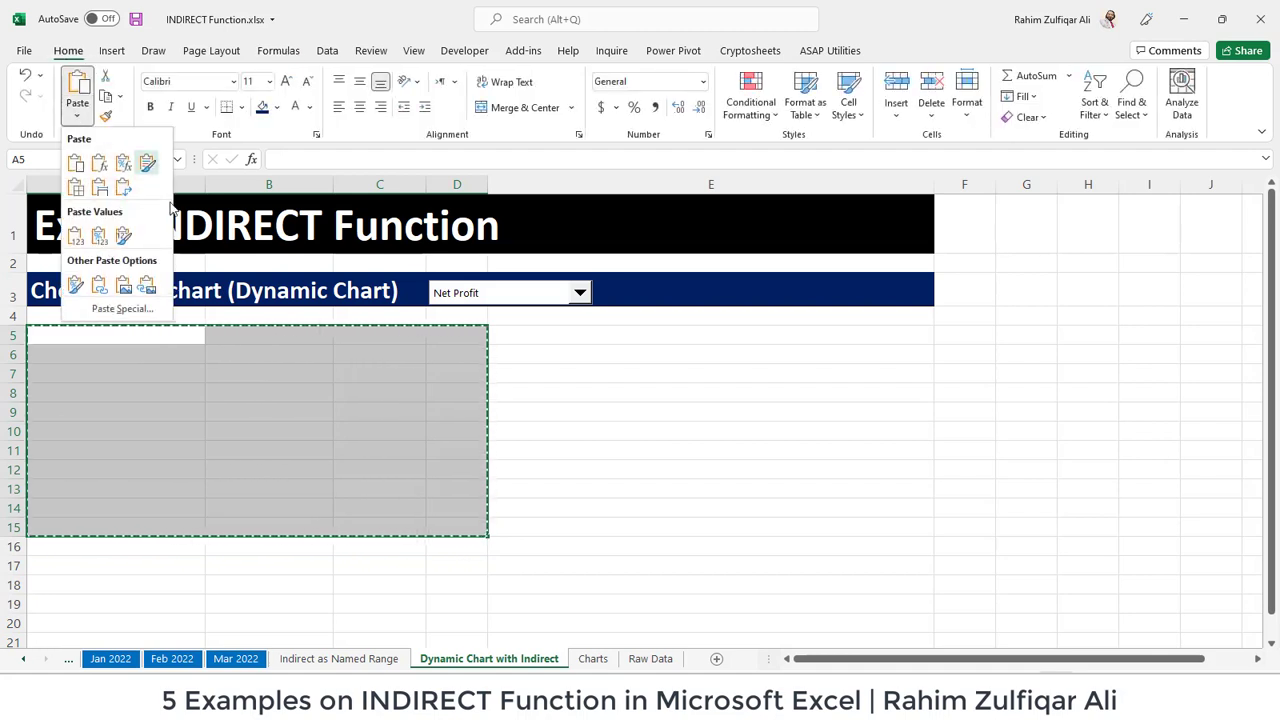
left_click(150, 290)
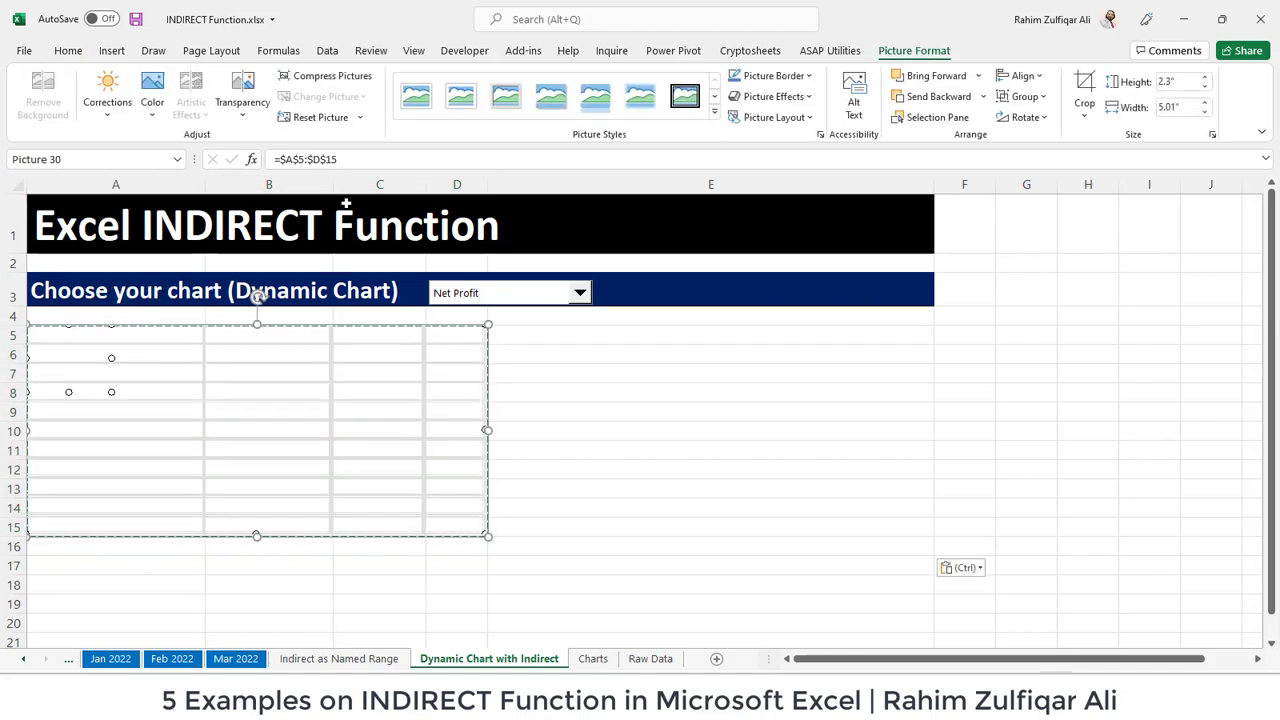
Link the pasted picture to the defined name by changing its formula to =choose_chart
left_click_drag(338, 159, 273, 159)
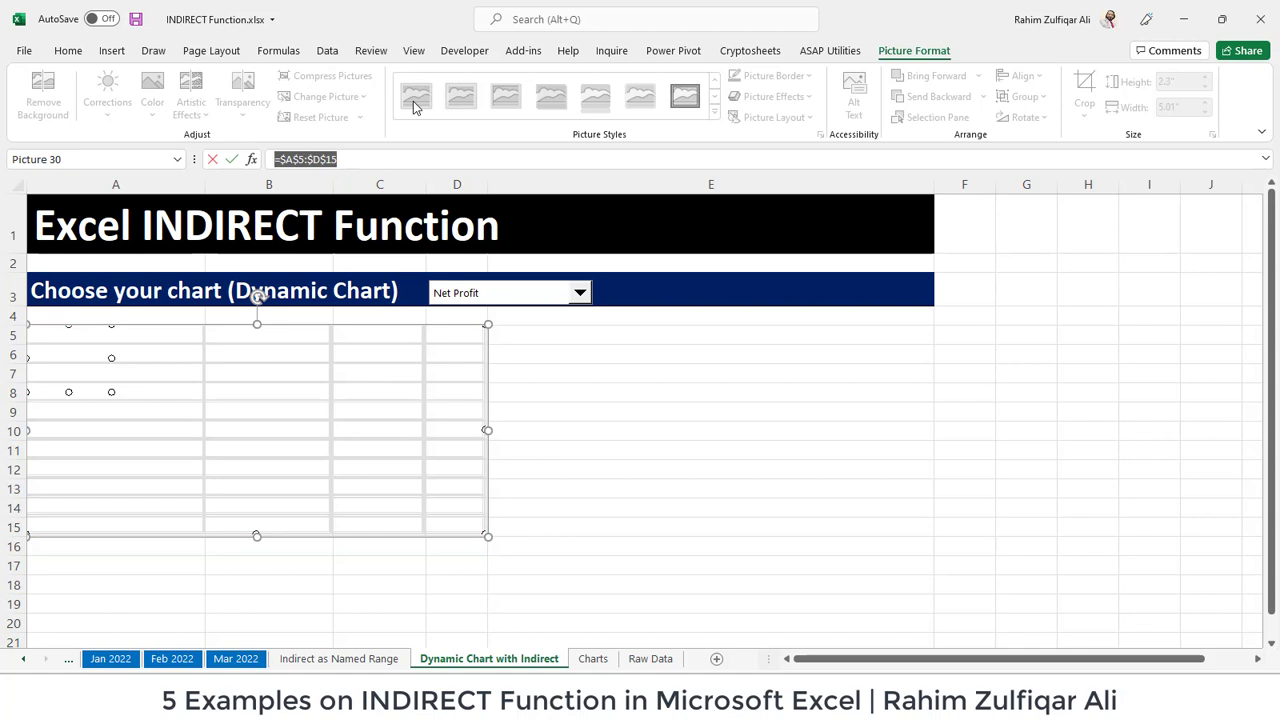
type("=c")
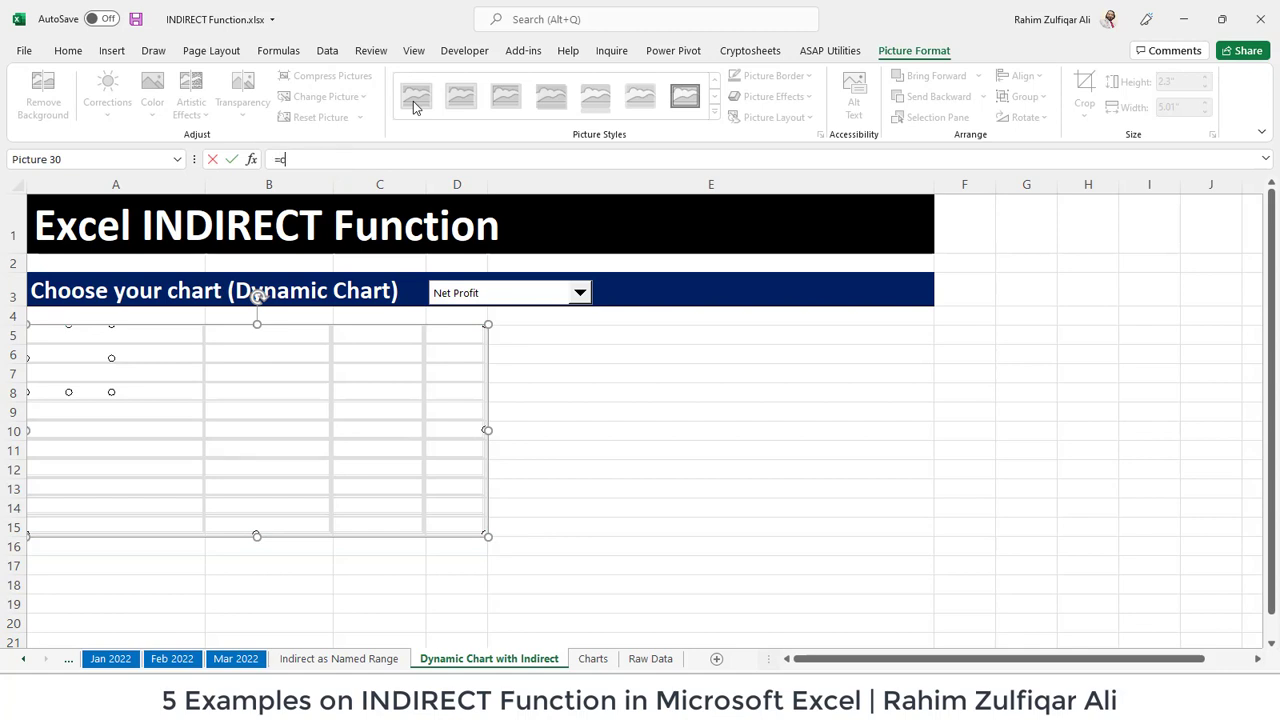
type("hoose_chart")
key("Return")
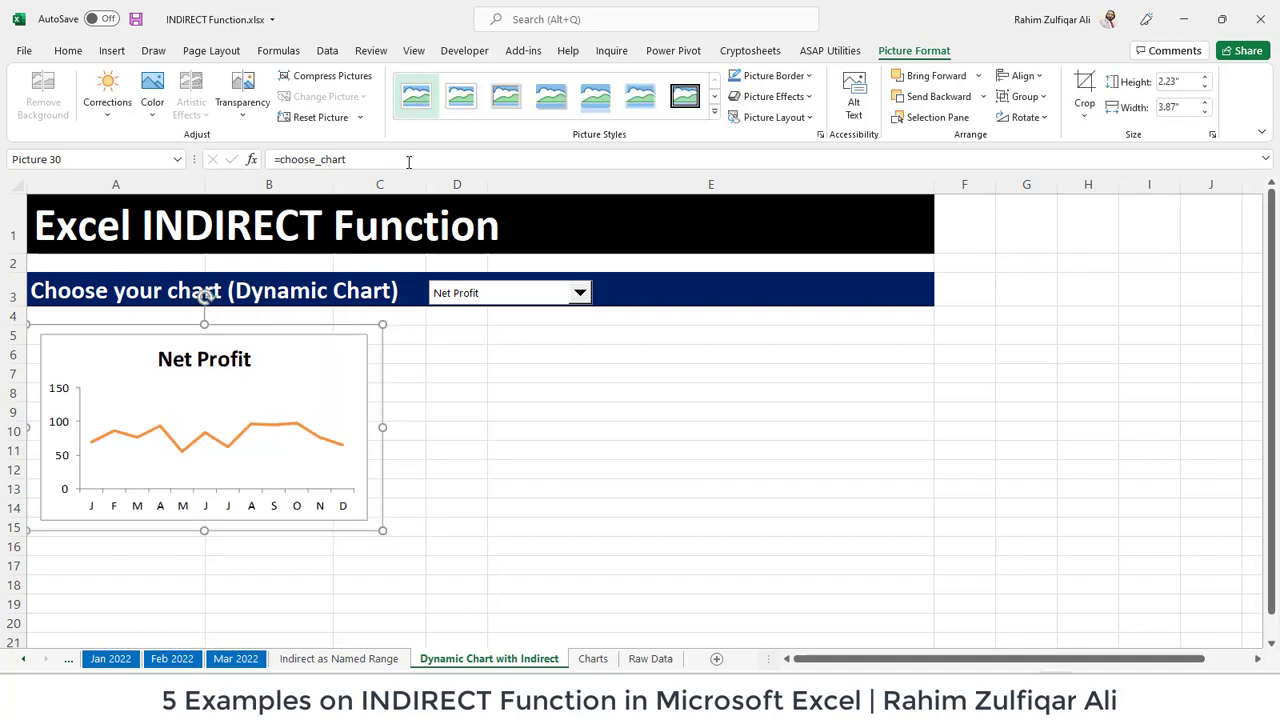
Move the linked chart picture slightly away from the sheet's edge and enlarge it to about 2.96" high by 5.14" wide
left_click_drag(305, 368, 376, 370)
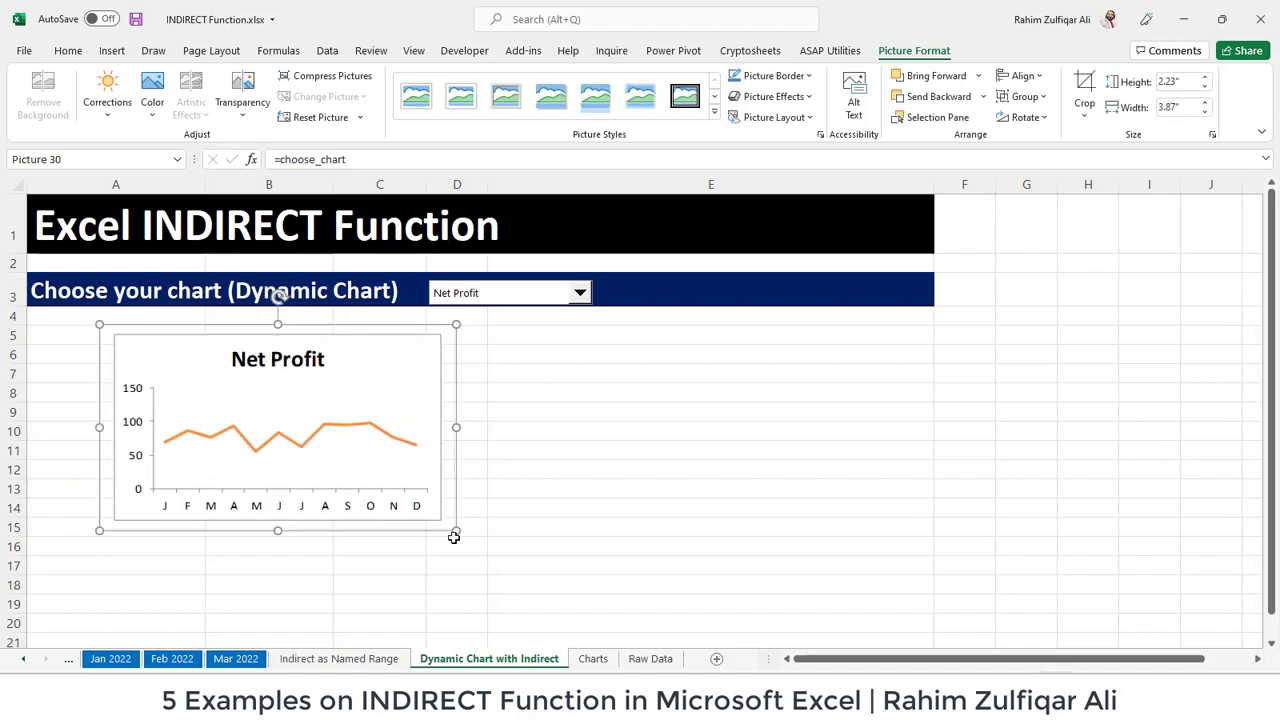
left_click_drag(456, 529, 566, 582)
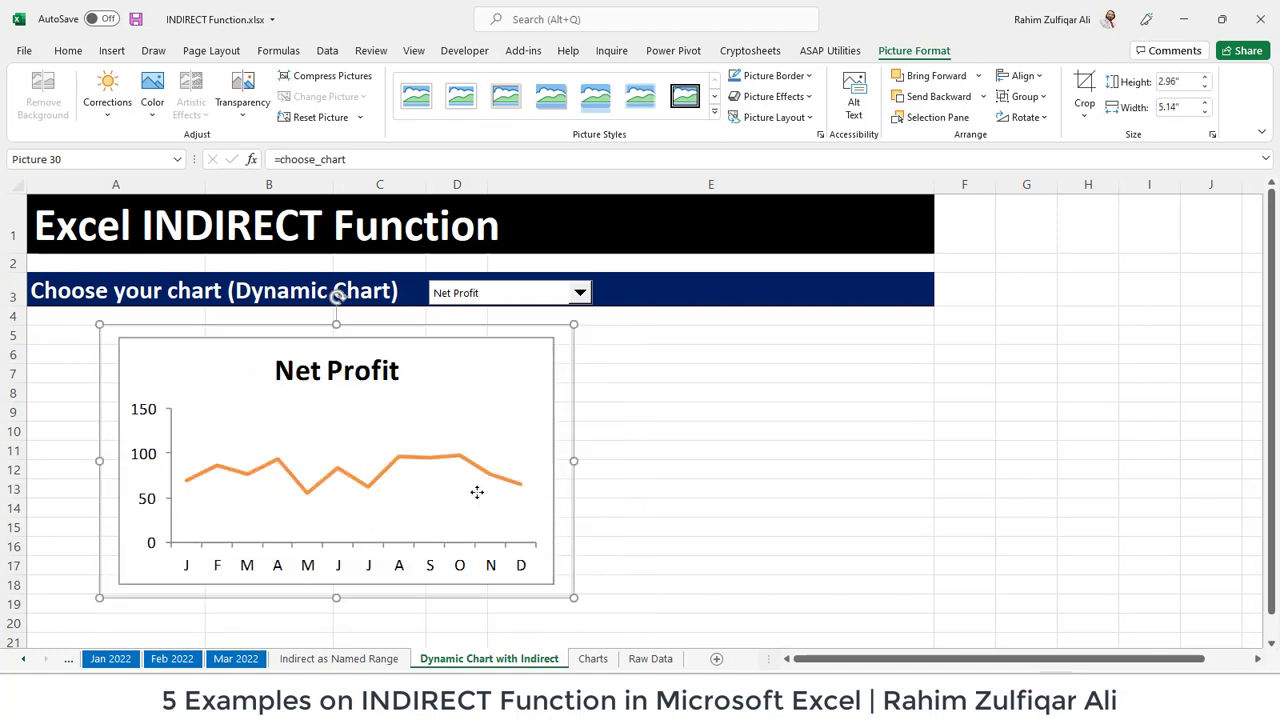
left_click(632, 403)
Test the dynamic chart by choosing Profit, GP %, Net Profit and Net Profit % in the combo box
left_click(580, 293)
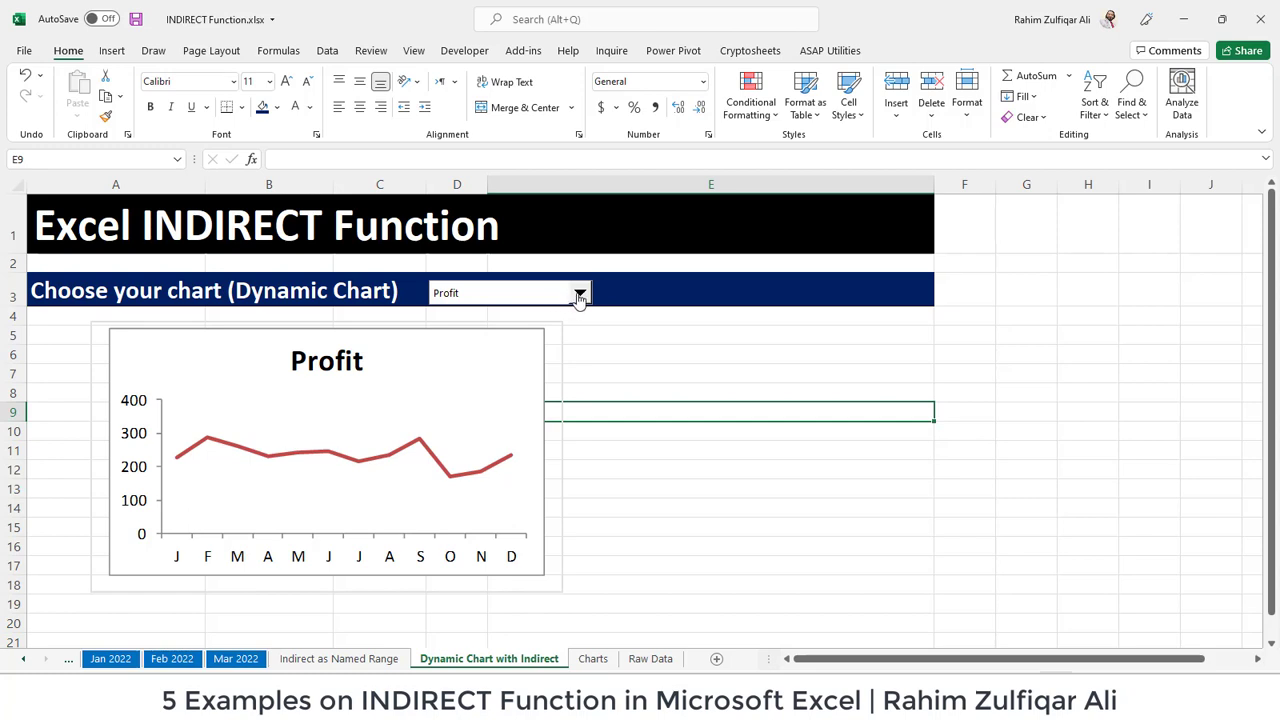
left_click(492, 327)
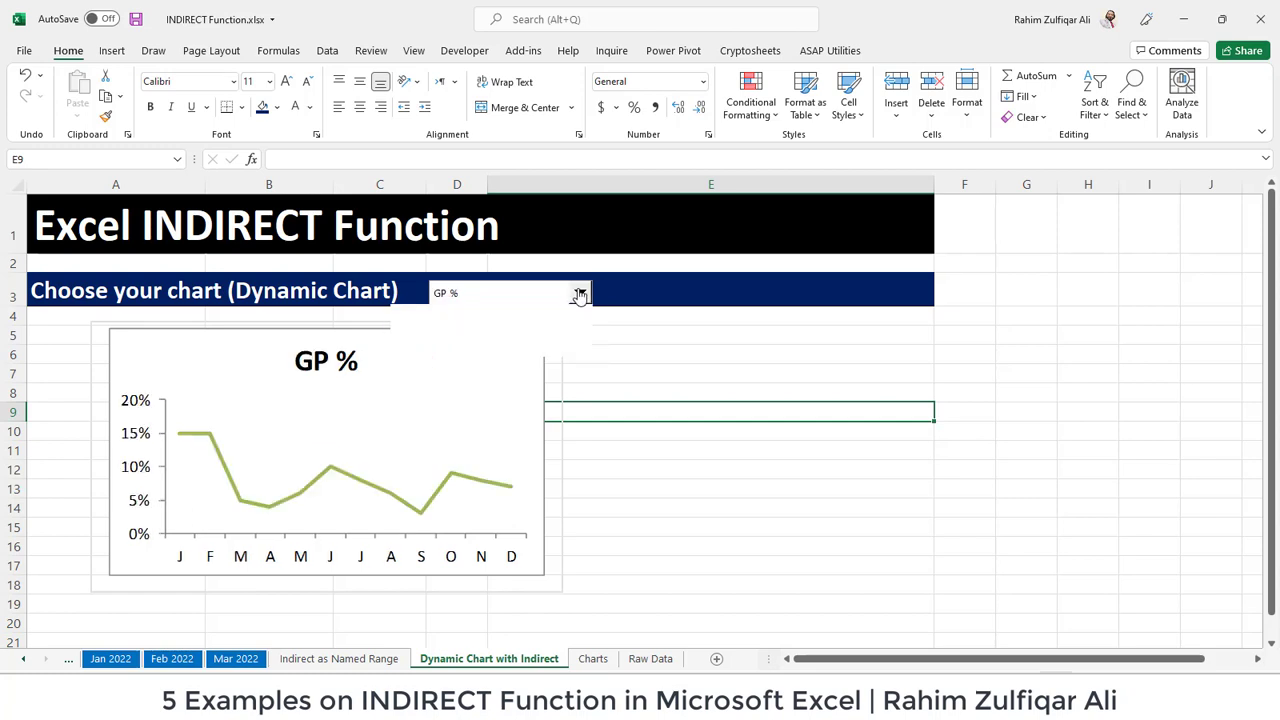
left_click(580, 293)
left_click(435, 338)
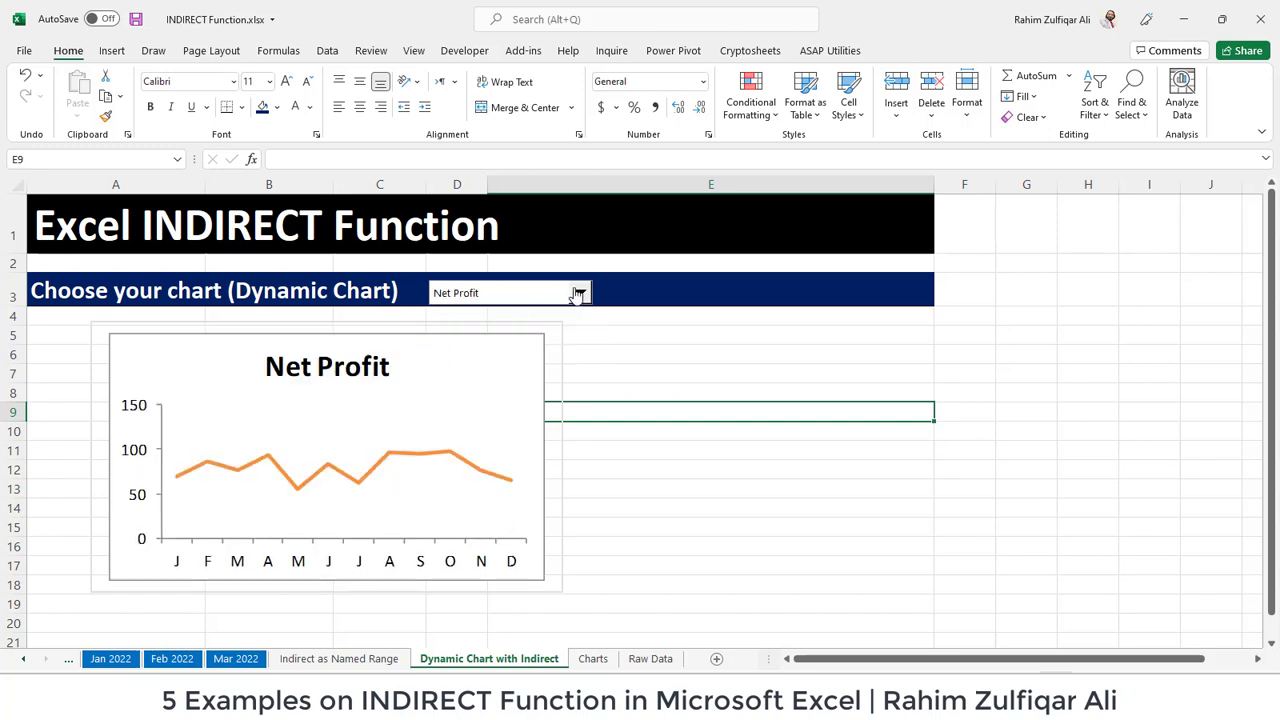
left_click(579, 293)
left_click(482, 348)
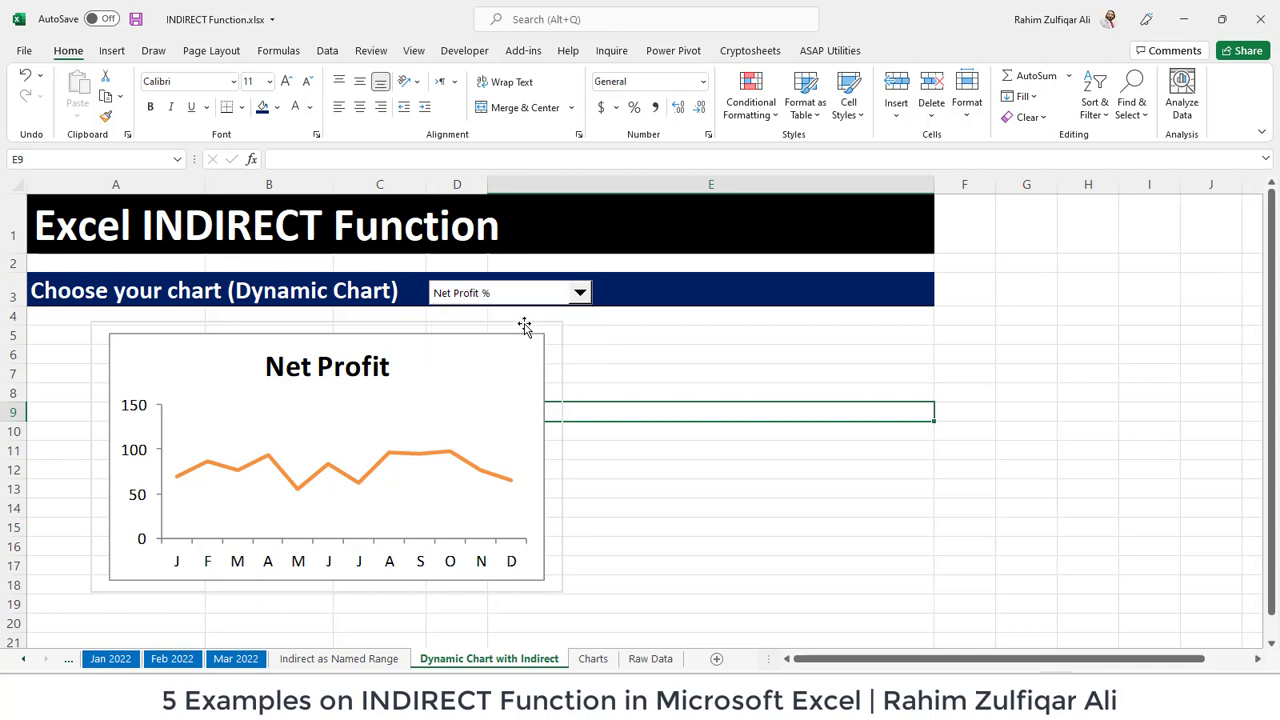
Switch the combo box through GP %, Net Profit and Profit again, ending on Net Profit, to check the chart picture
left_click(579, 293)
left_click(466, 327)
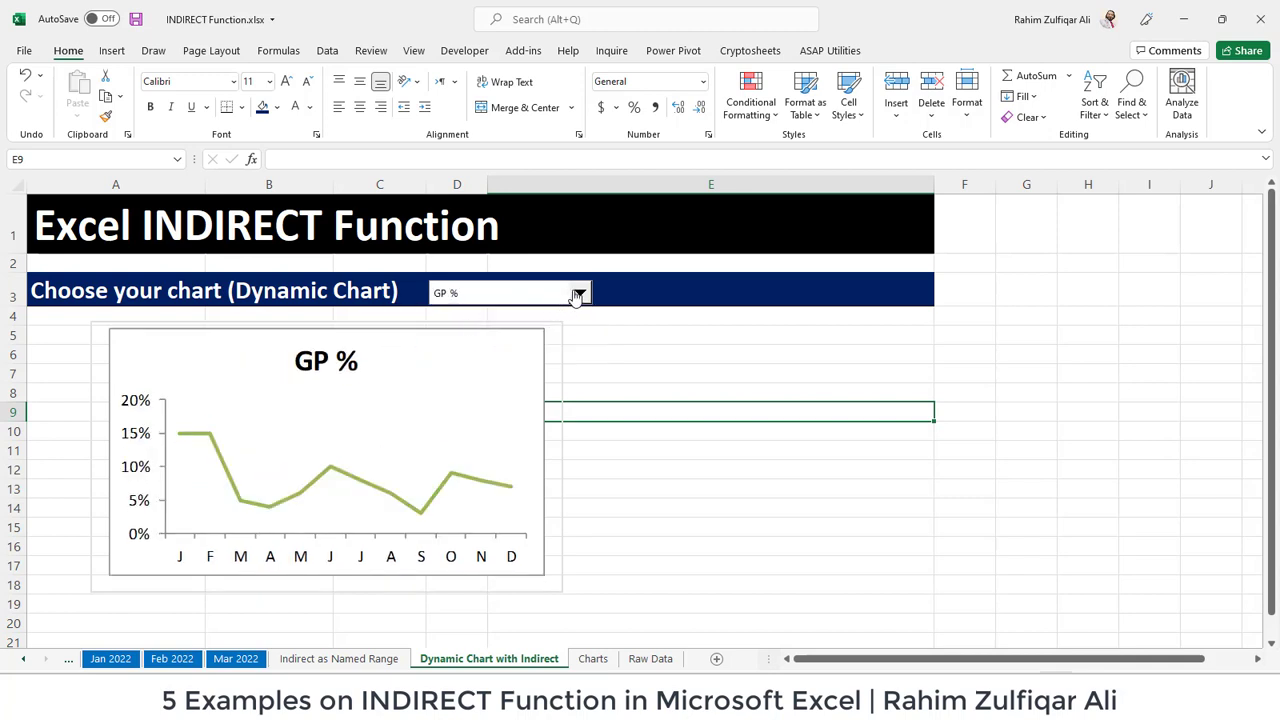
left_click(579, 293)
left_click(486, 337)
left_click(579, 293)
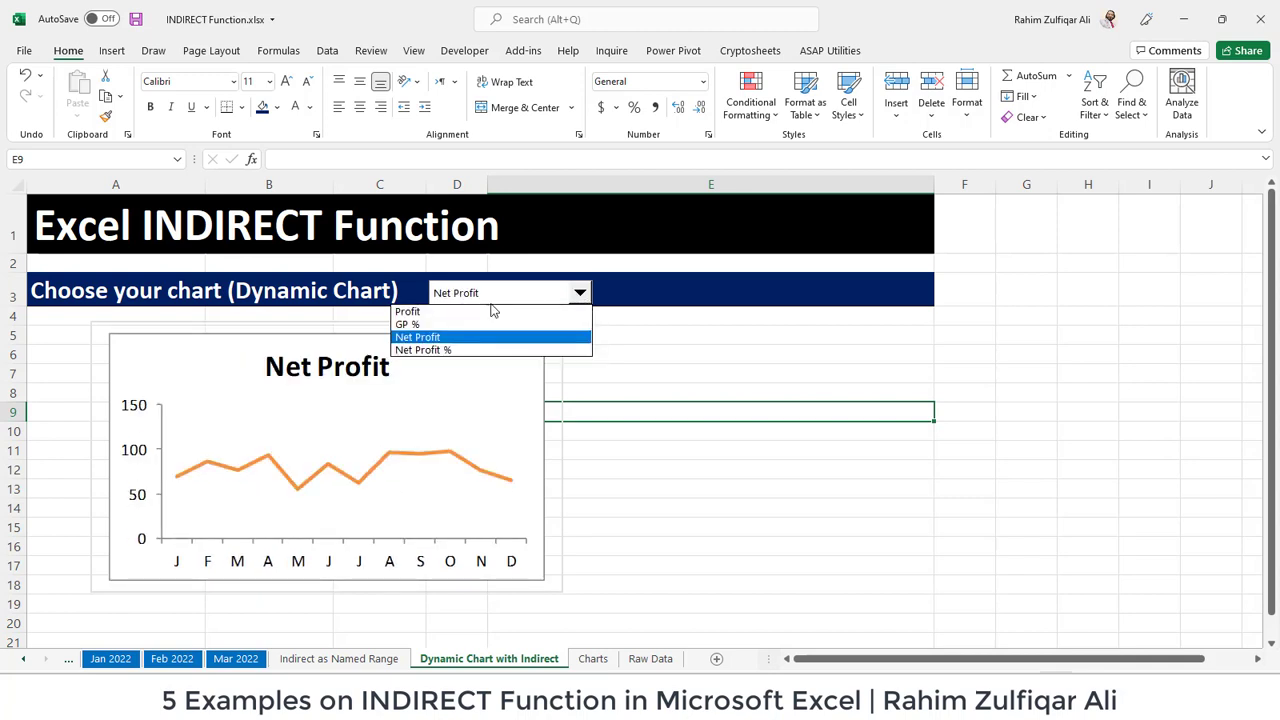
left_click(490, 311)
left_click(579, 293)
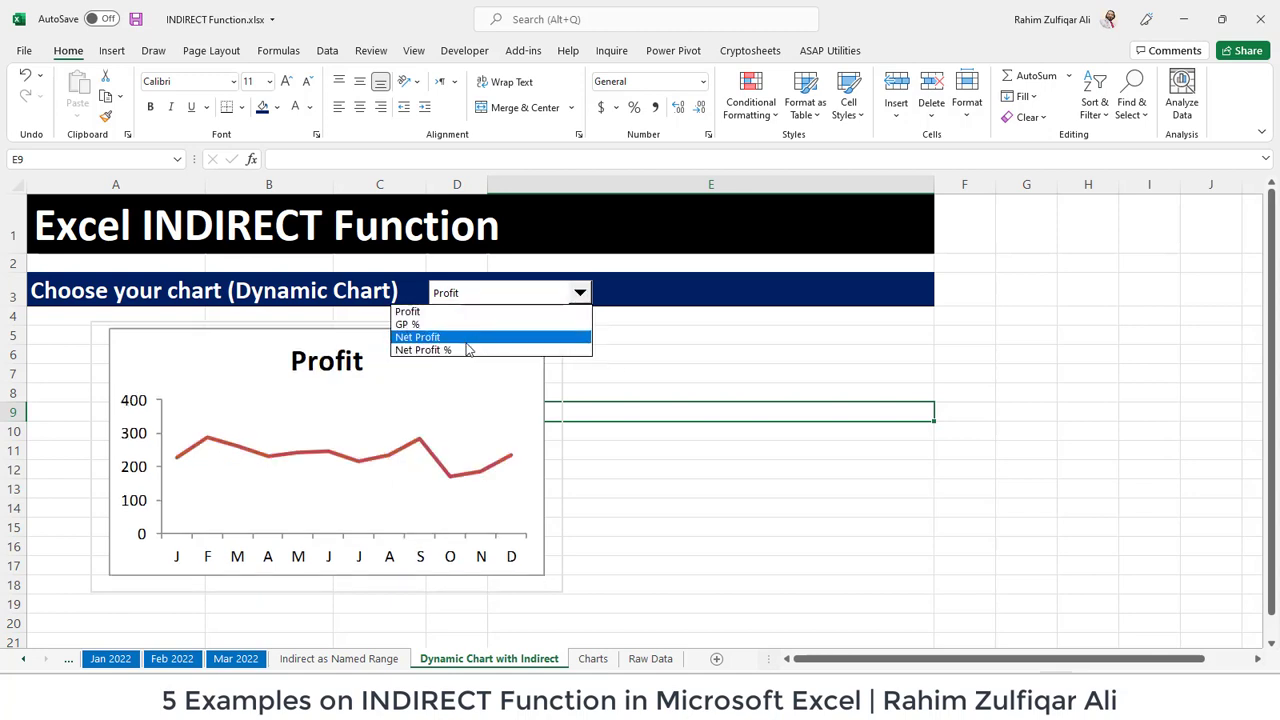
left_click(466, 342)
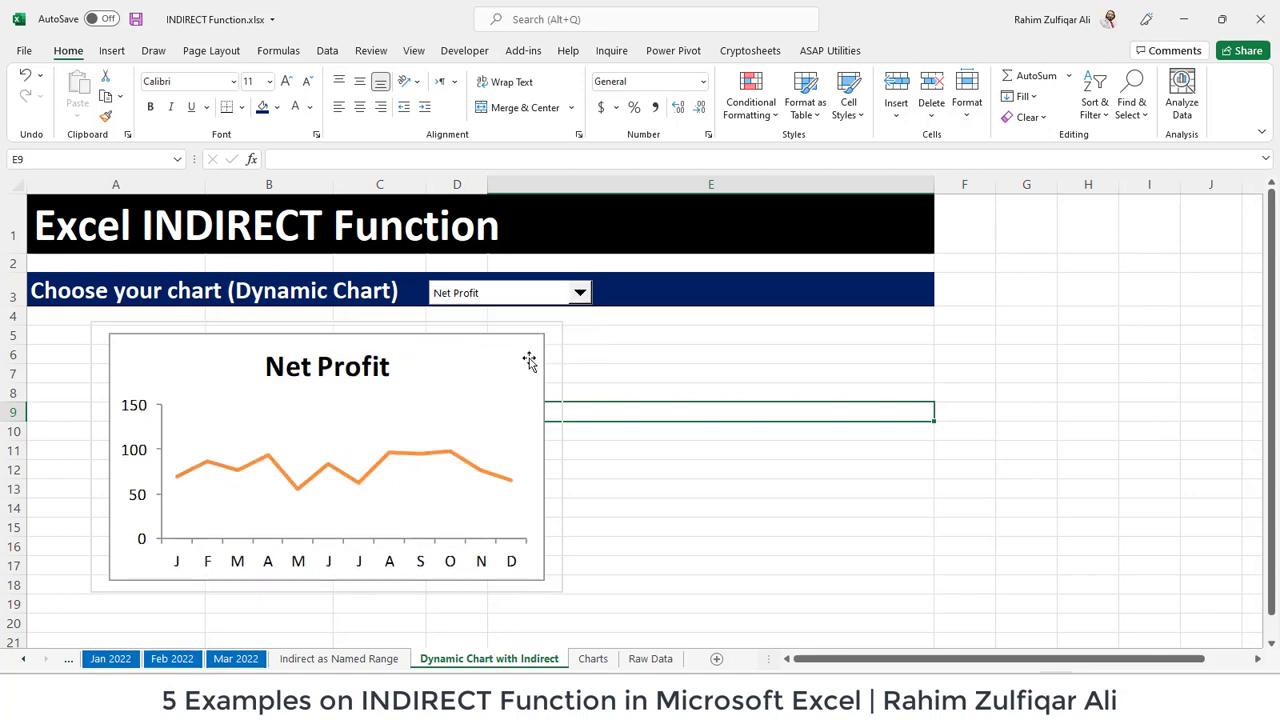
left_click(608, 450)
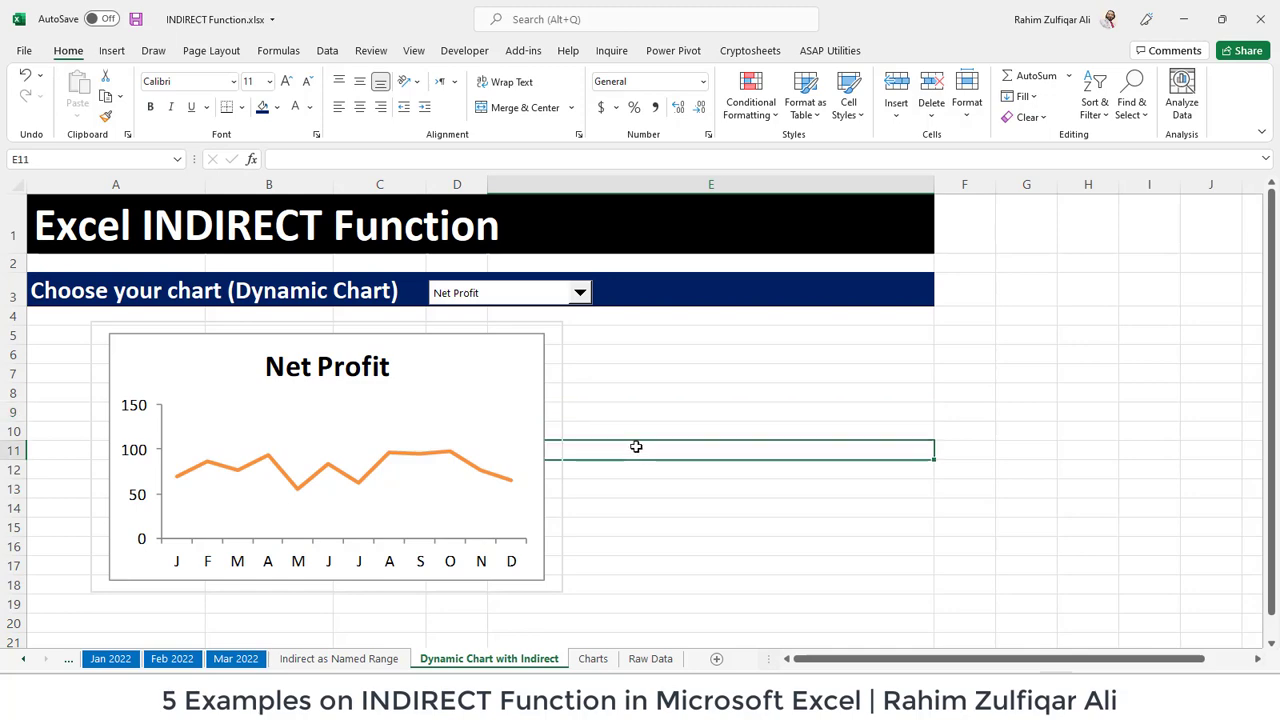
Review the earlier example sheets in reverse order, back to the INDIRECT sheet
key("ctrl+Page_Up")
key("ctrl+Page_Up")
key("ctrl+Page_Up")
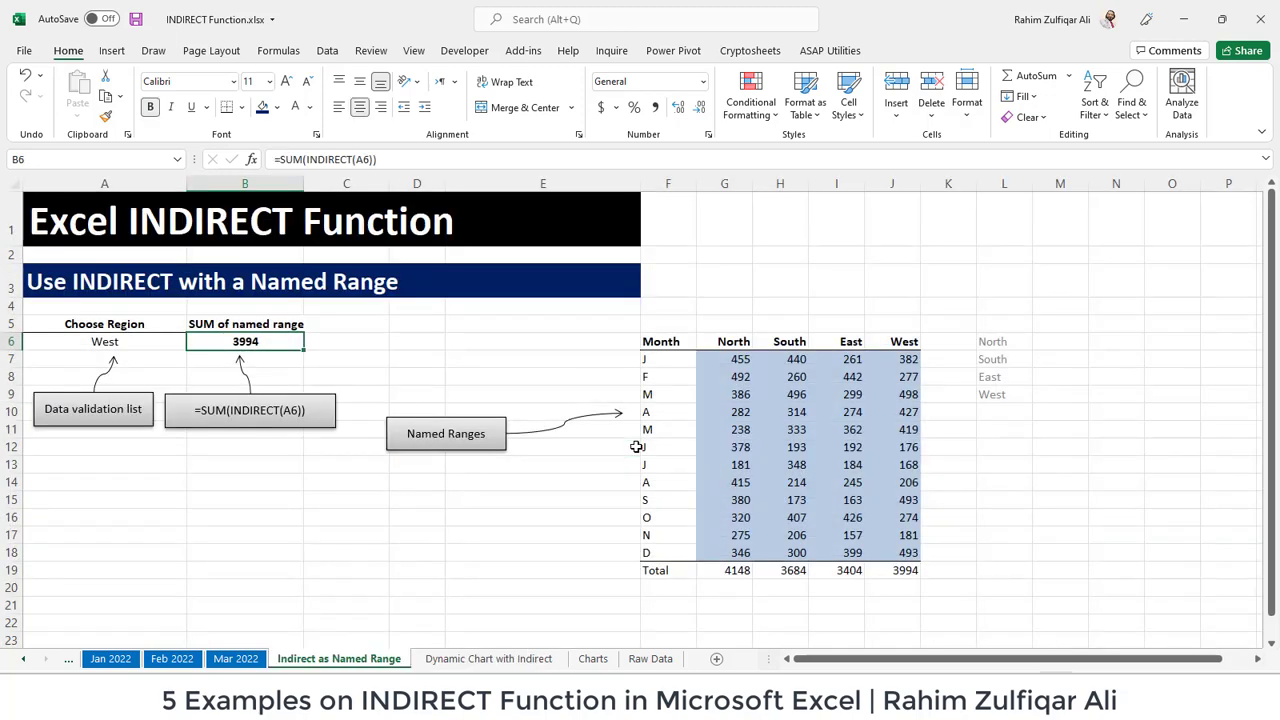
key("ctrl+Page_Up")
key("ctrl+Page_Up")
key("ctrl+Page_Up")
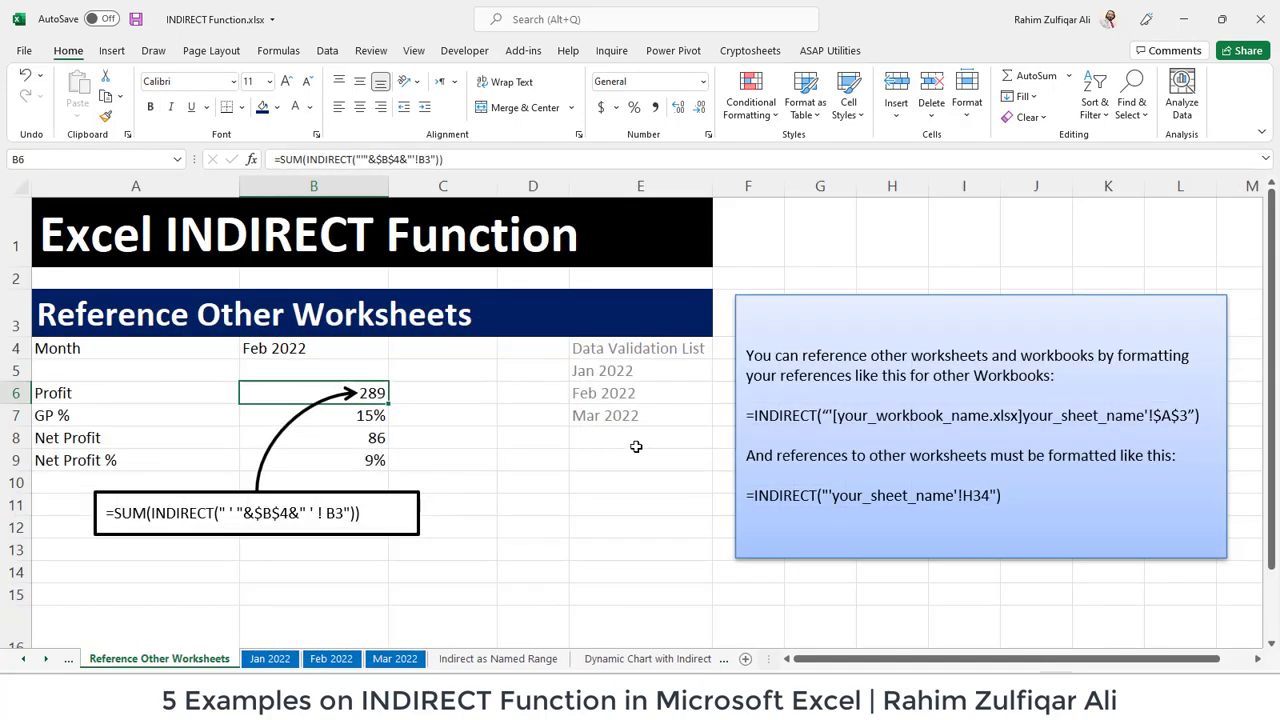
key("ctrl+Page_Up")
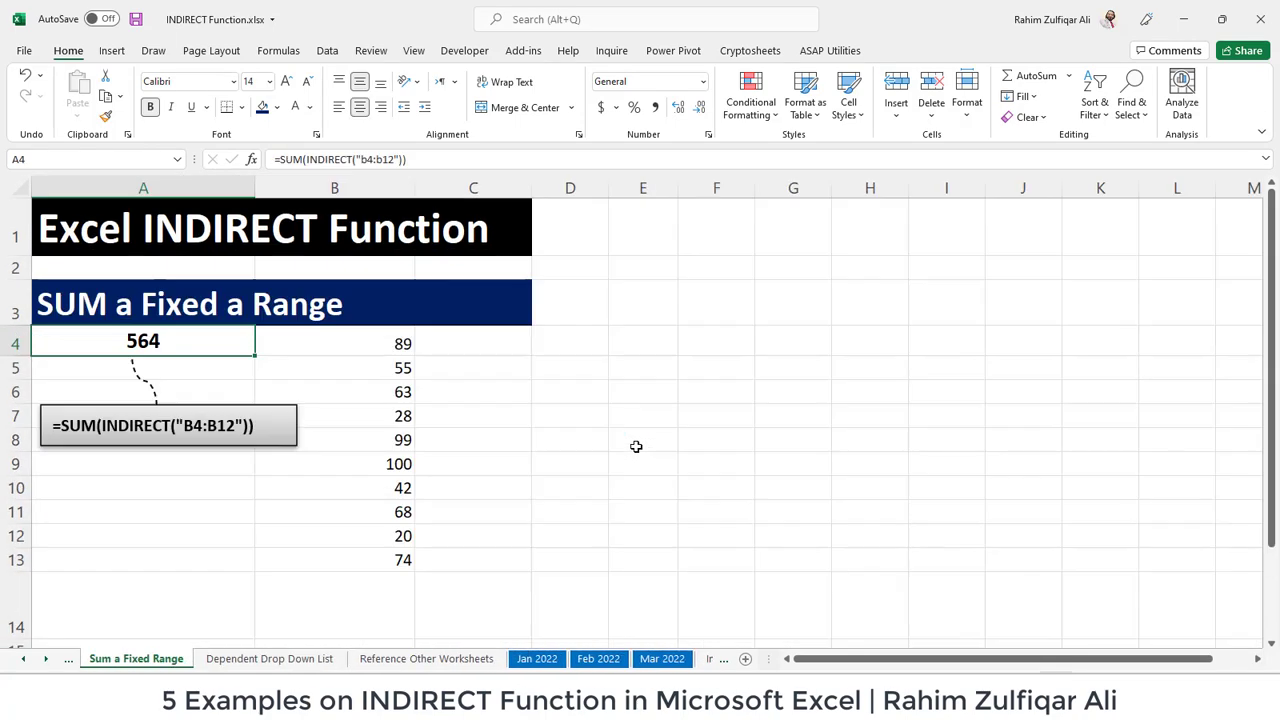
key("ctrl+Page_Up")
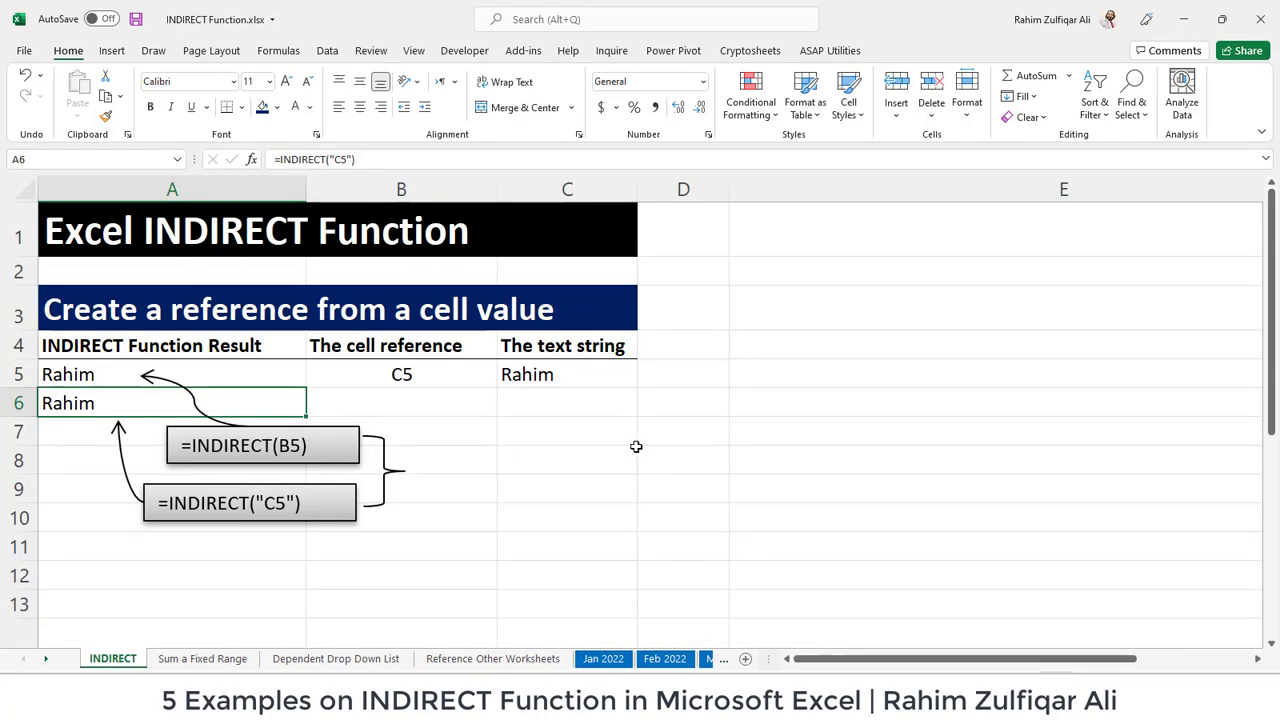